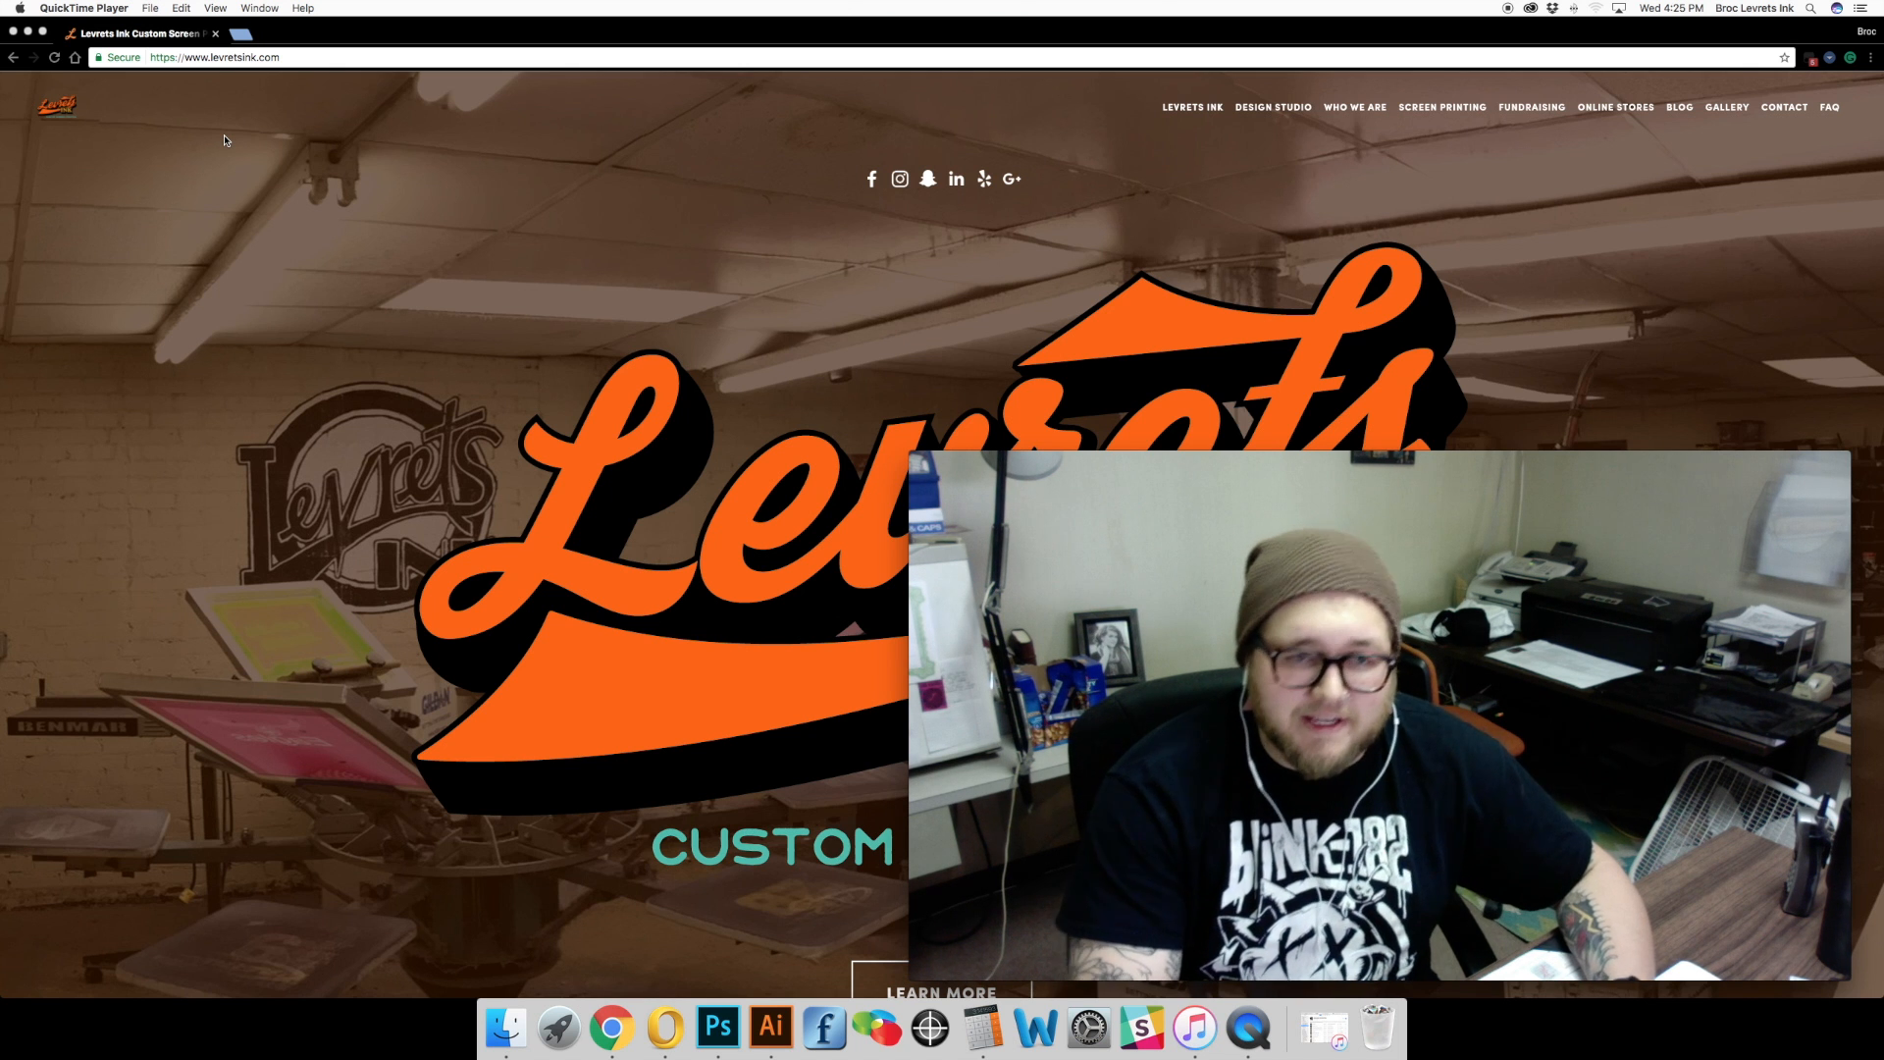
# Make the browser full screen and look through the home page's limited time offer and What We Do sections
pyautogui.click(42, 31)
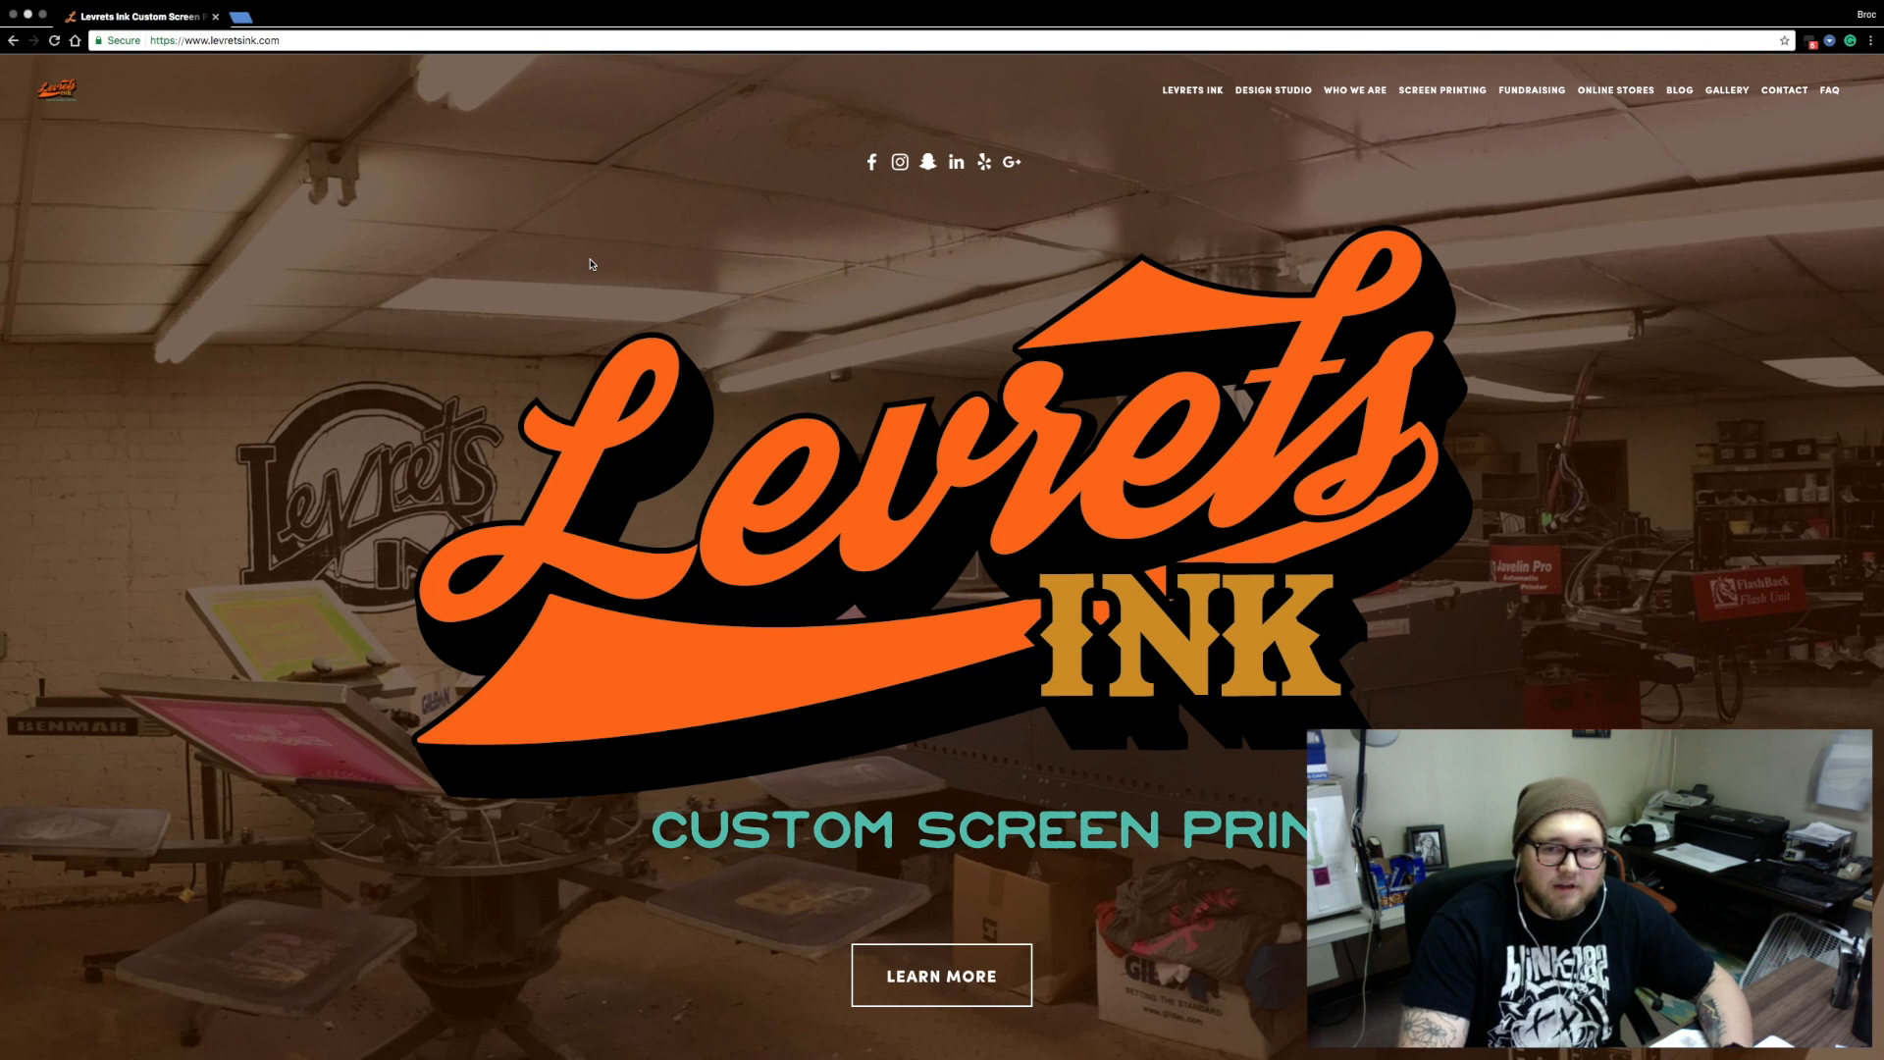
pyautogui.scroll(-8, 839, 457)
pyautogui.scroll(-11, 839, 457)
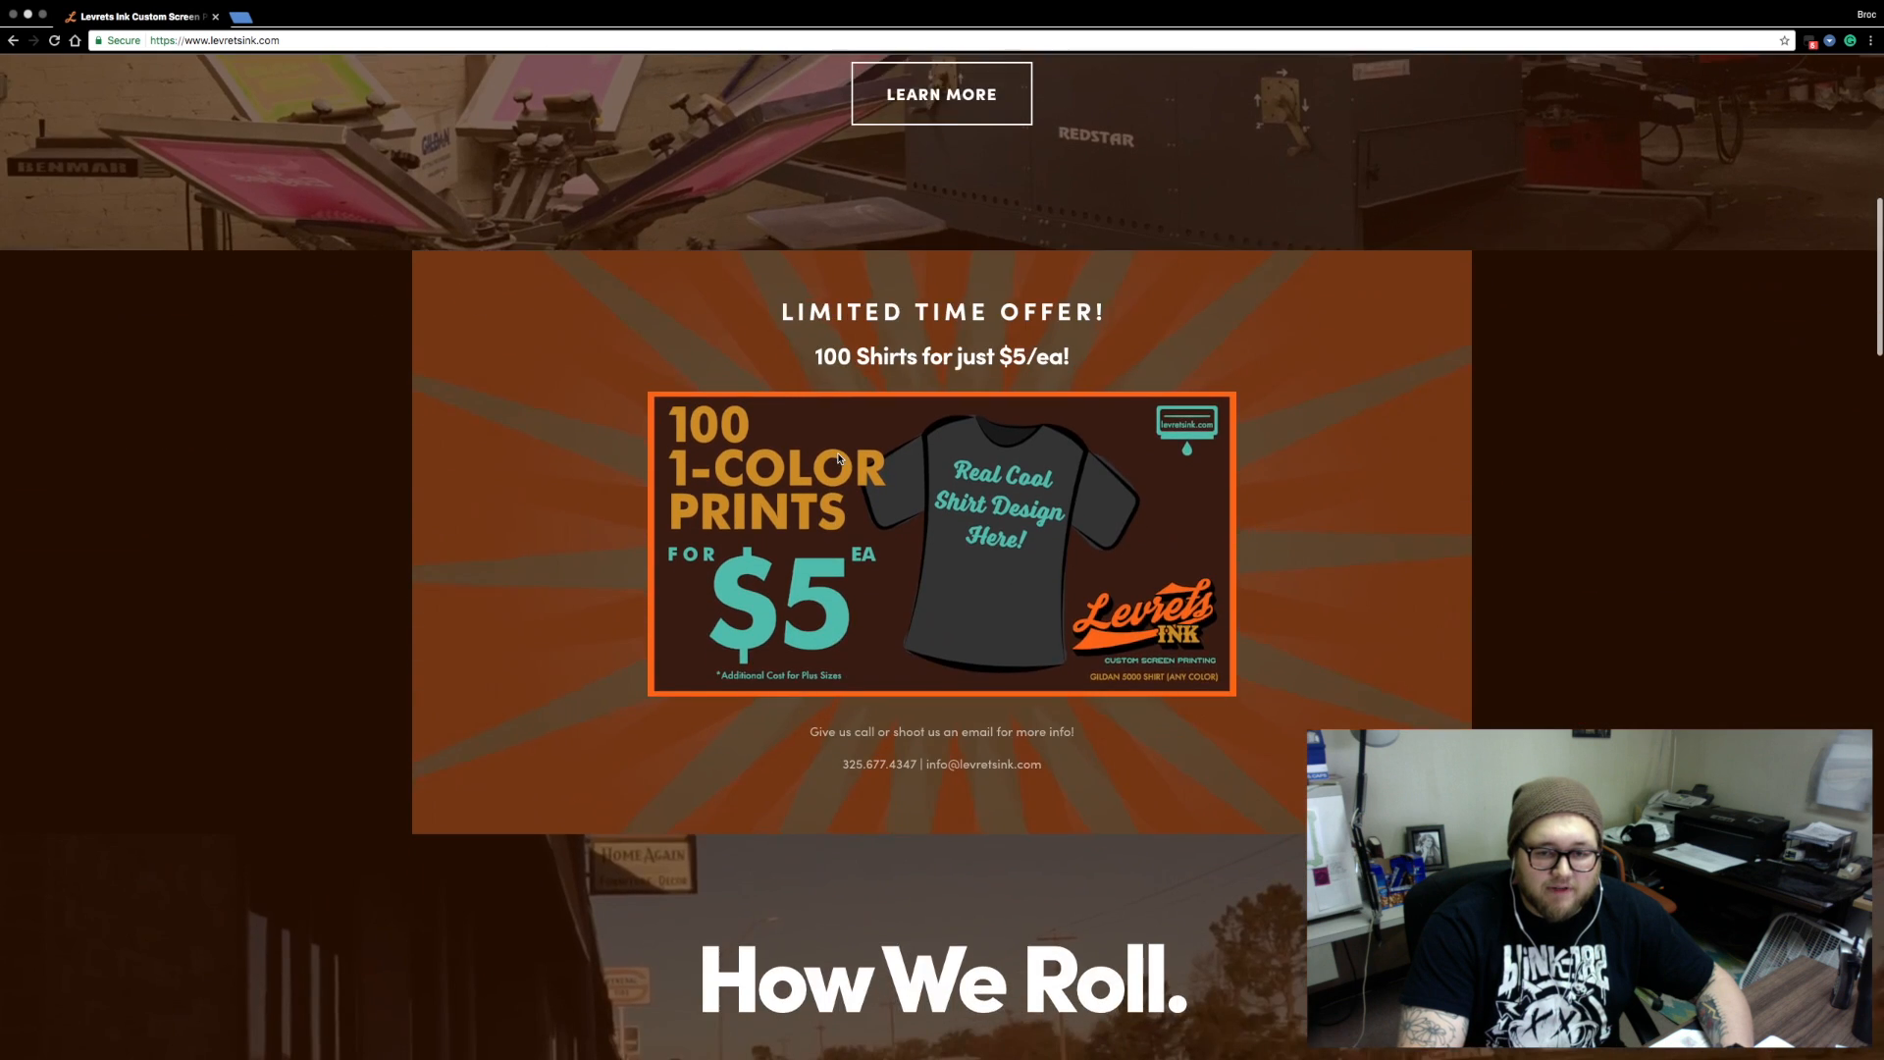
pyautogui.scroll(-20, 839, 457)
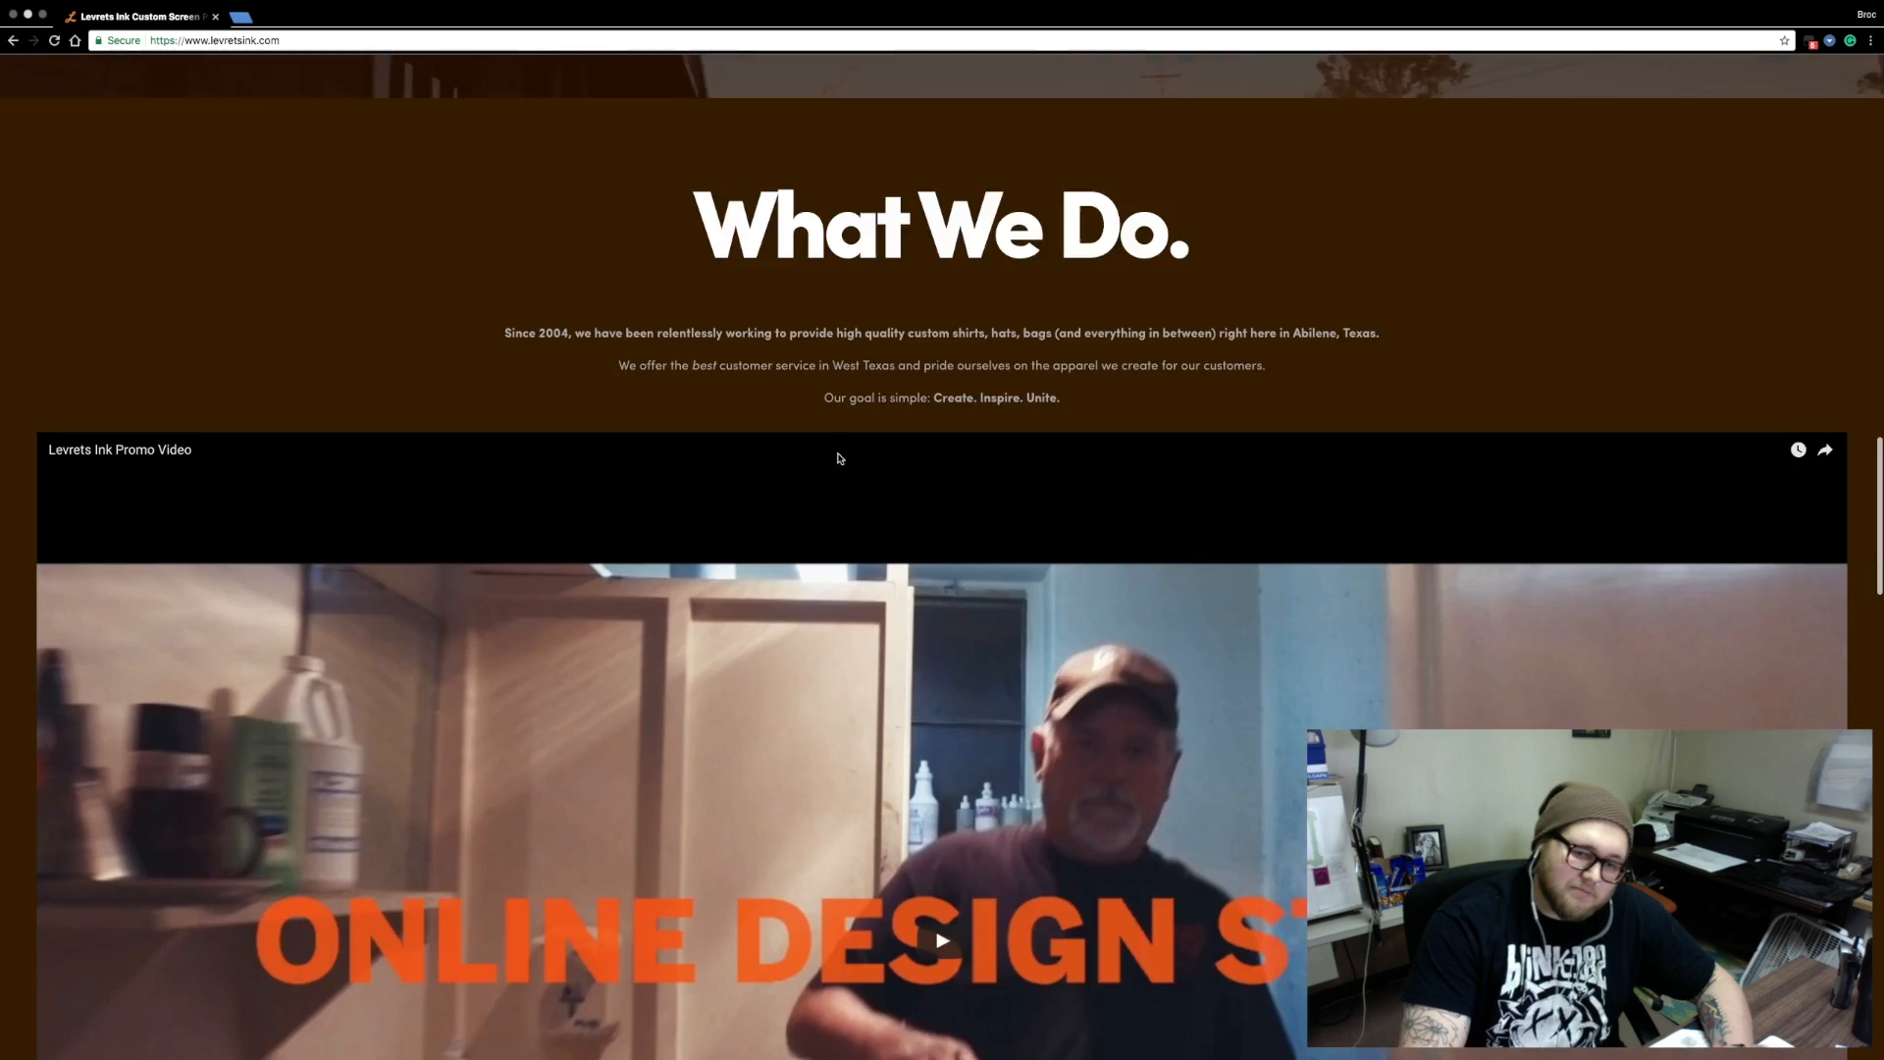
pyautogui.scroll(-4, 839, 458)
pyautogui.scroll(20, 839, 457)
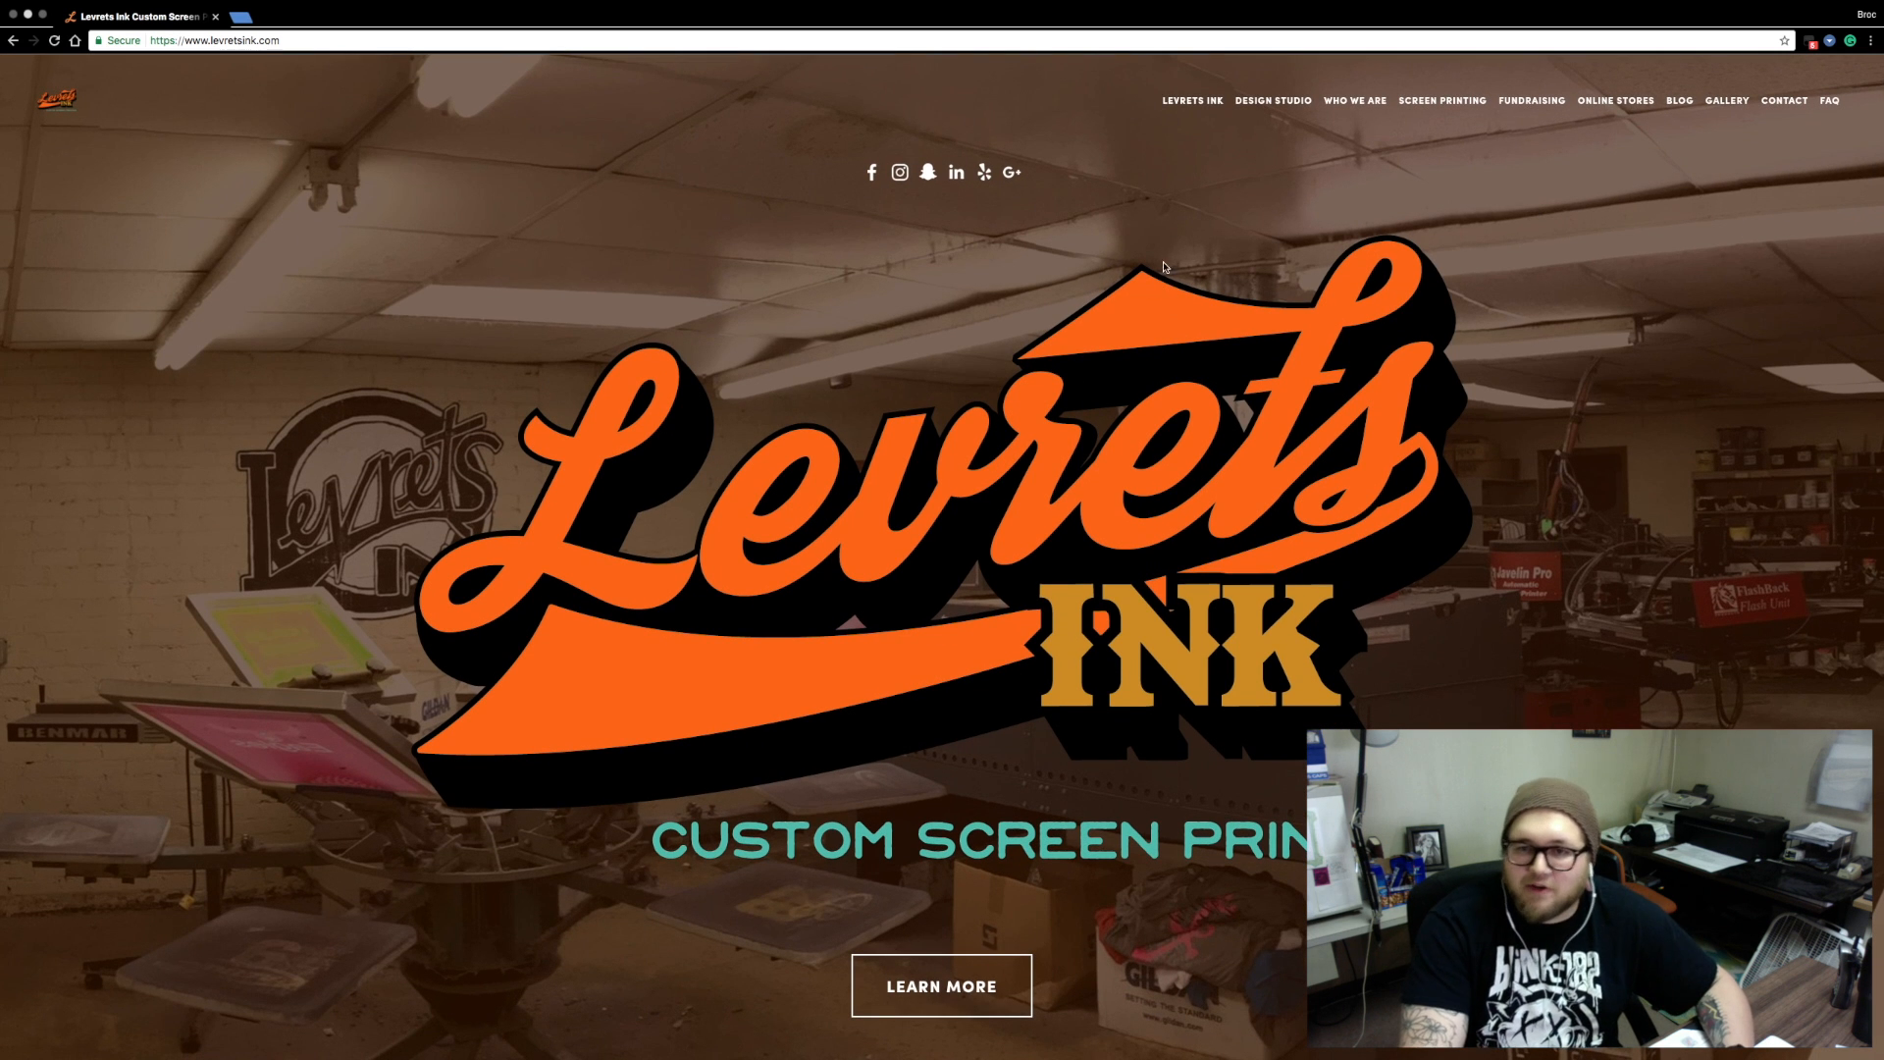
# Open the site's Design Studio page and start a new design from a blank canvas
pyautogui.click(1264, 106)
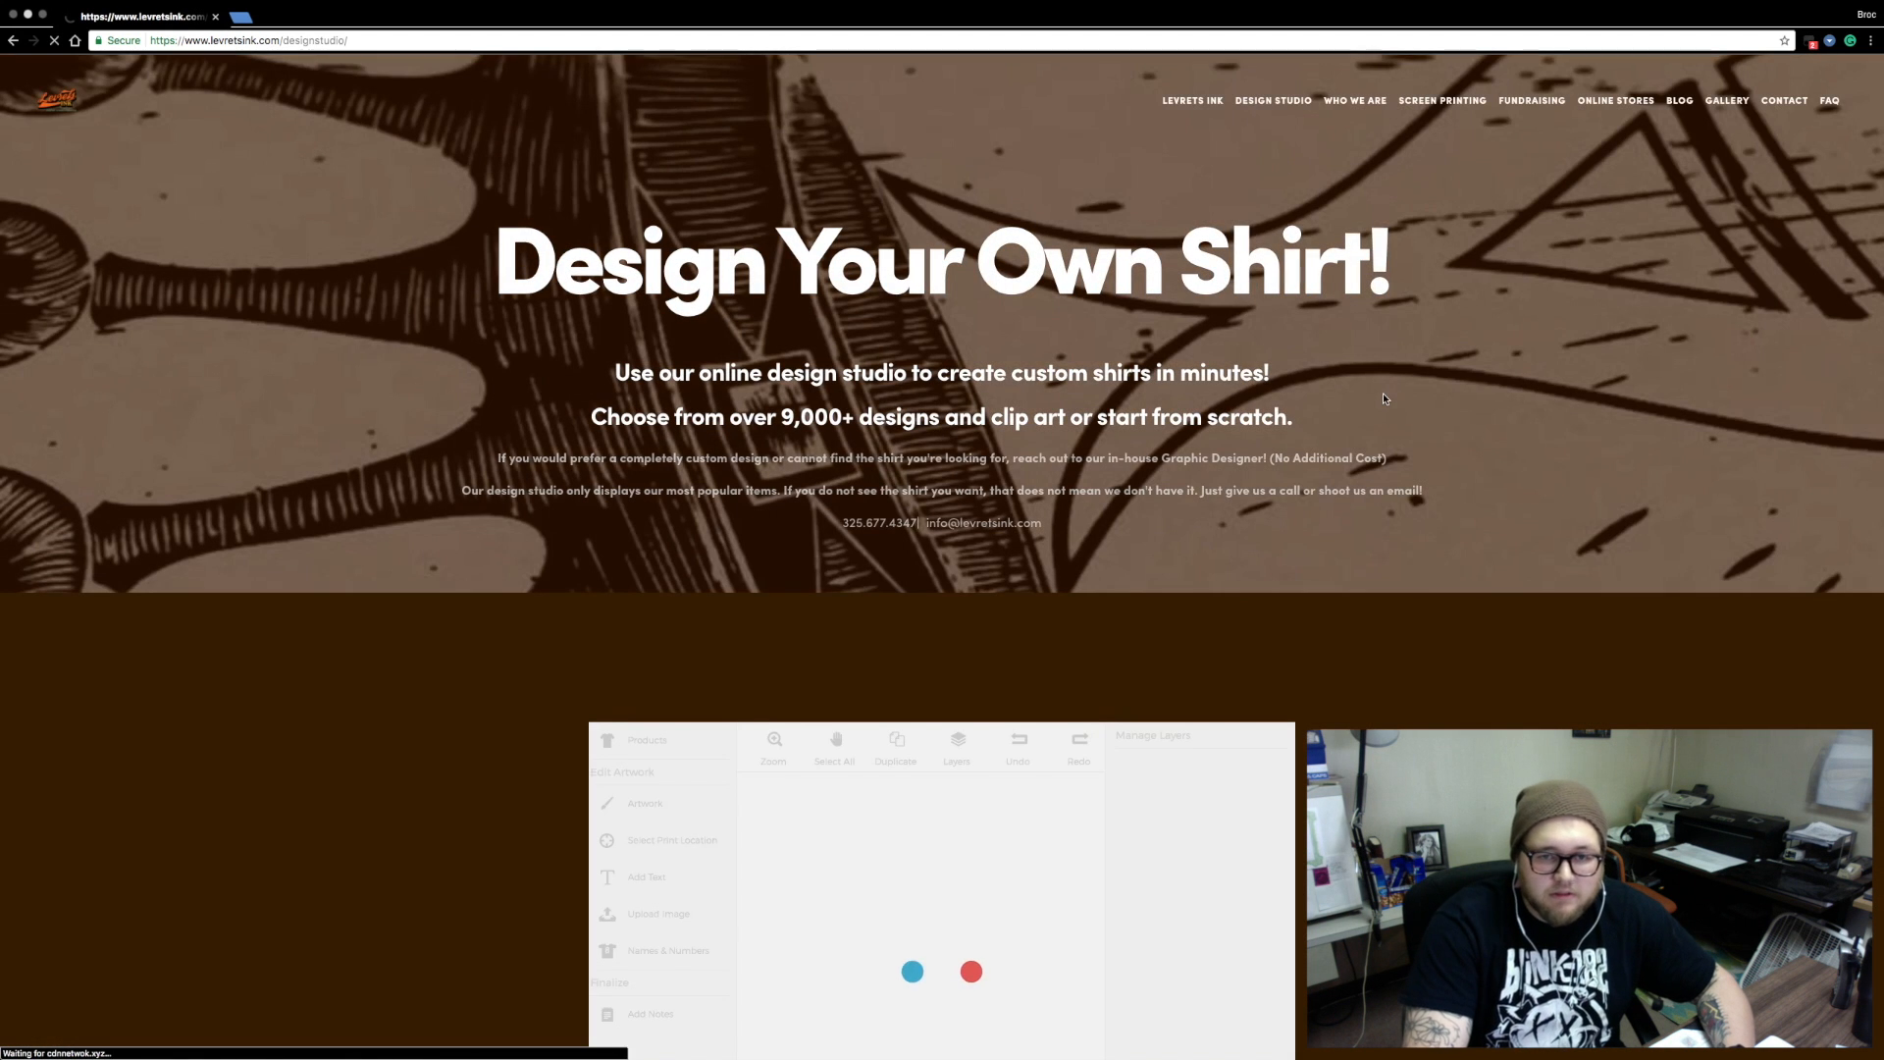
pyautogui.scroll(-5, 1386, 396)
pyautogui.scroll(-2, 1385, 401)
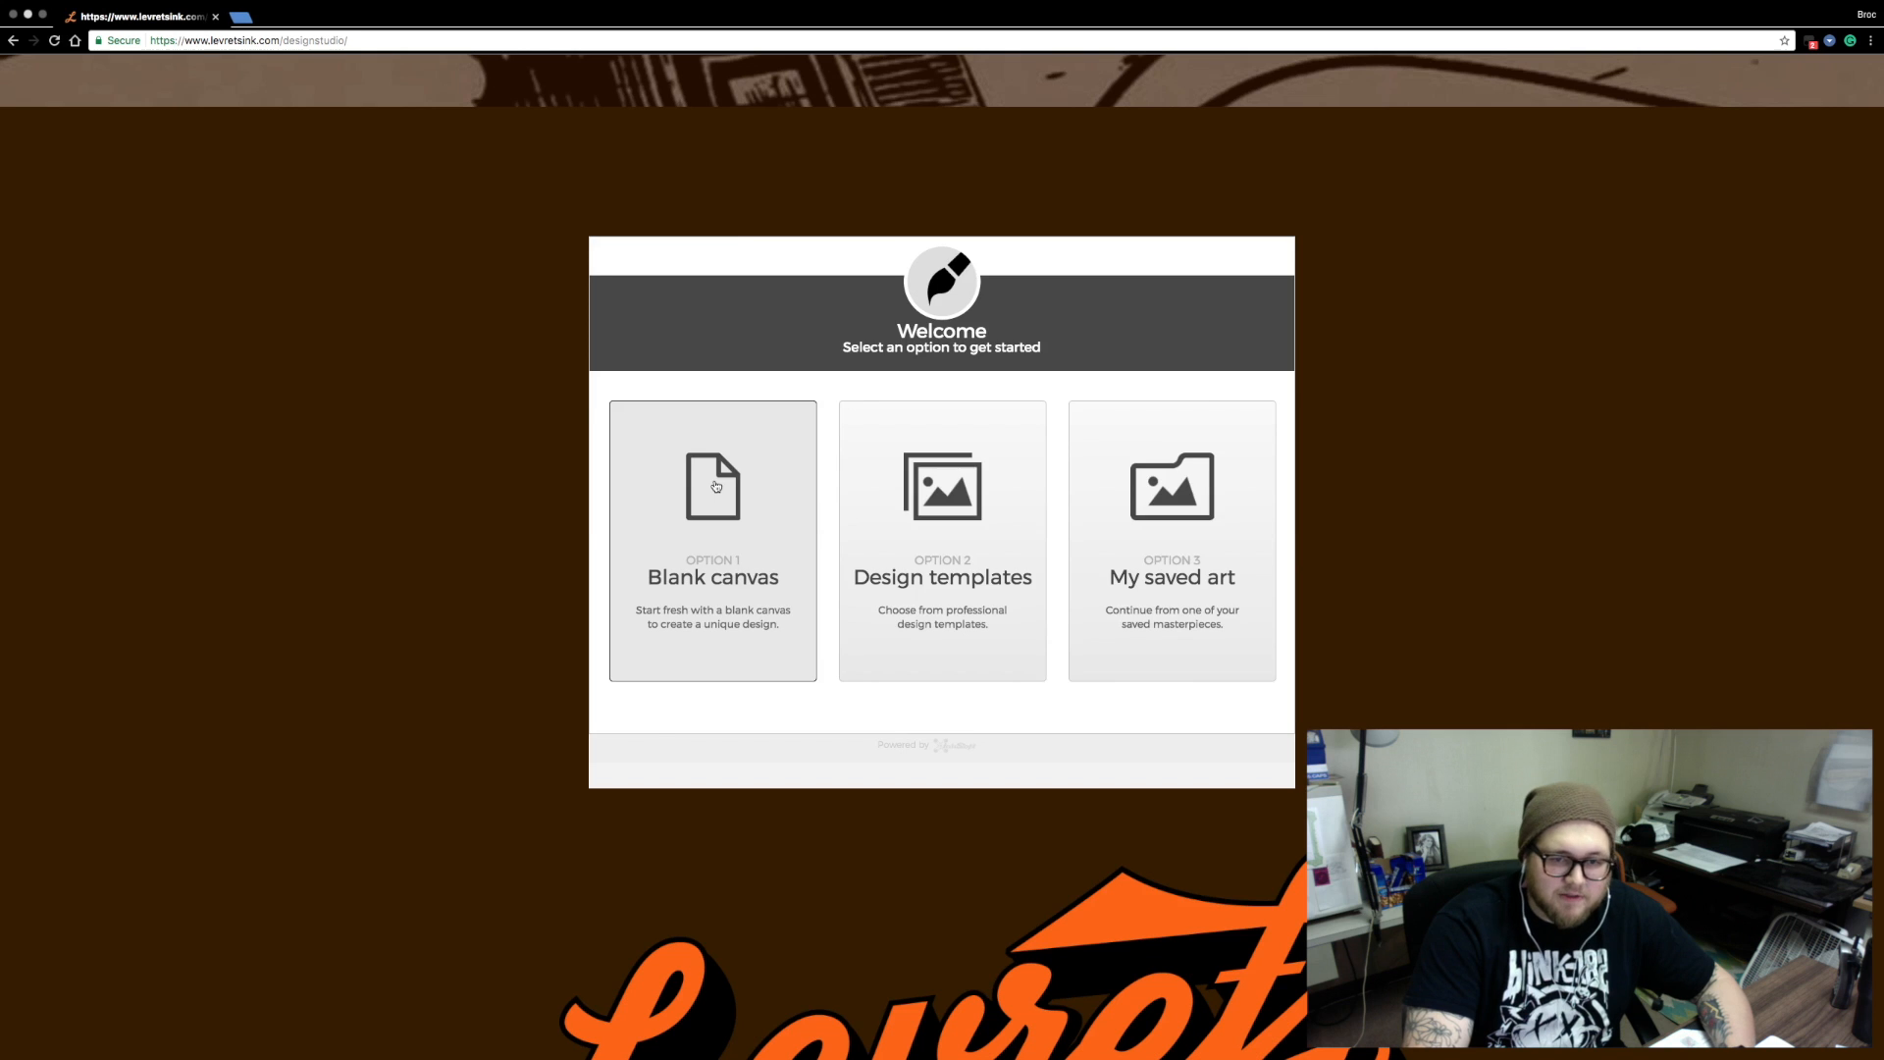
pyautogui.click(716, 485)
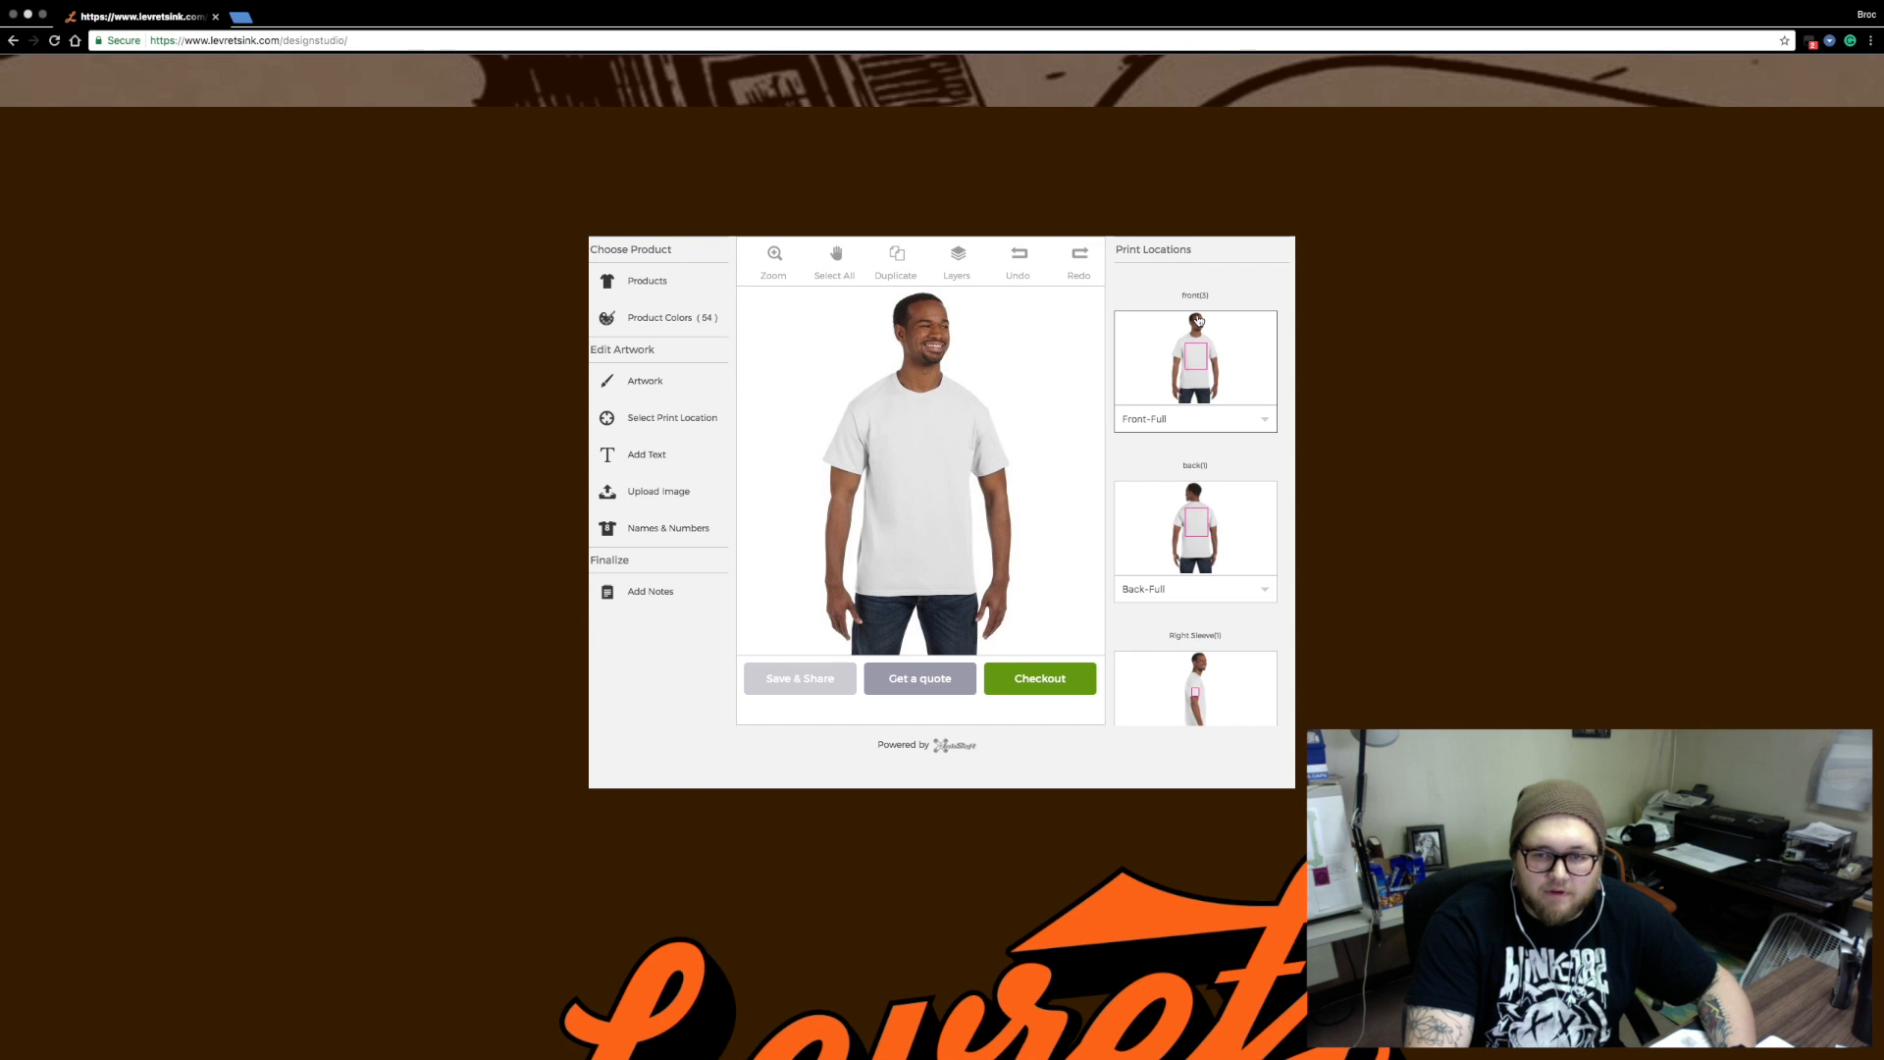
# Select the Bella Canvas Unisex Jersey Short-Sleeve T-Shirt in olive as the product to design
pyautogui.scroll(-1, 1197, 602)
pyautogui.scroll(-2, 1197, 601)
pyautogui.scroll(-1, 1197, 560)
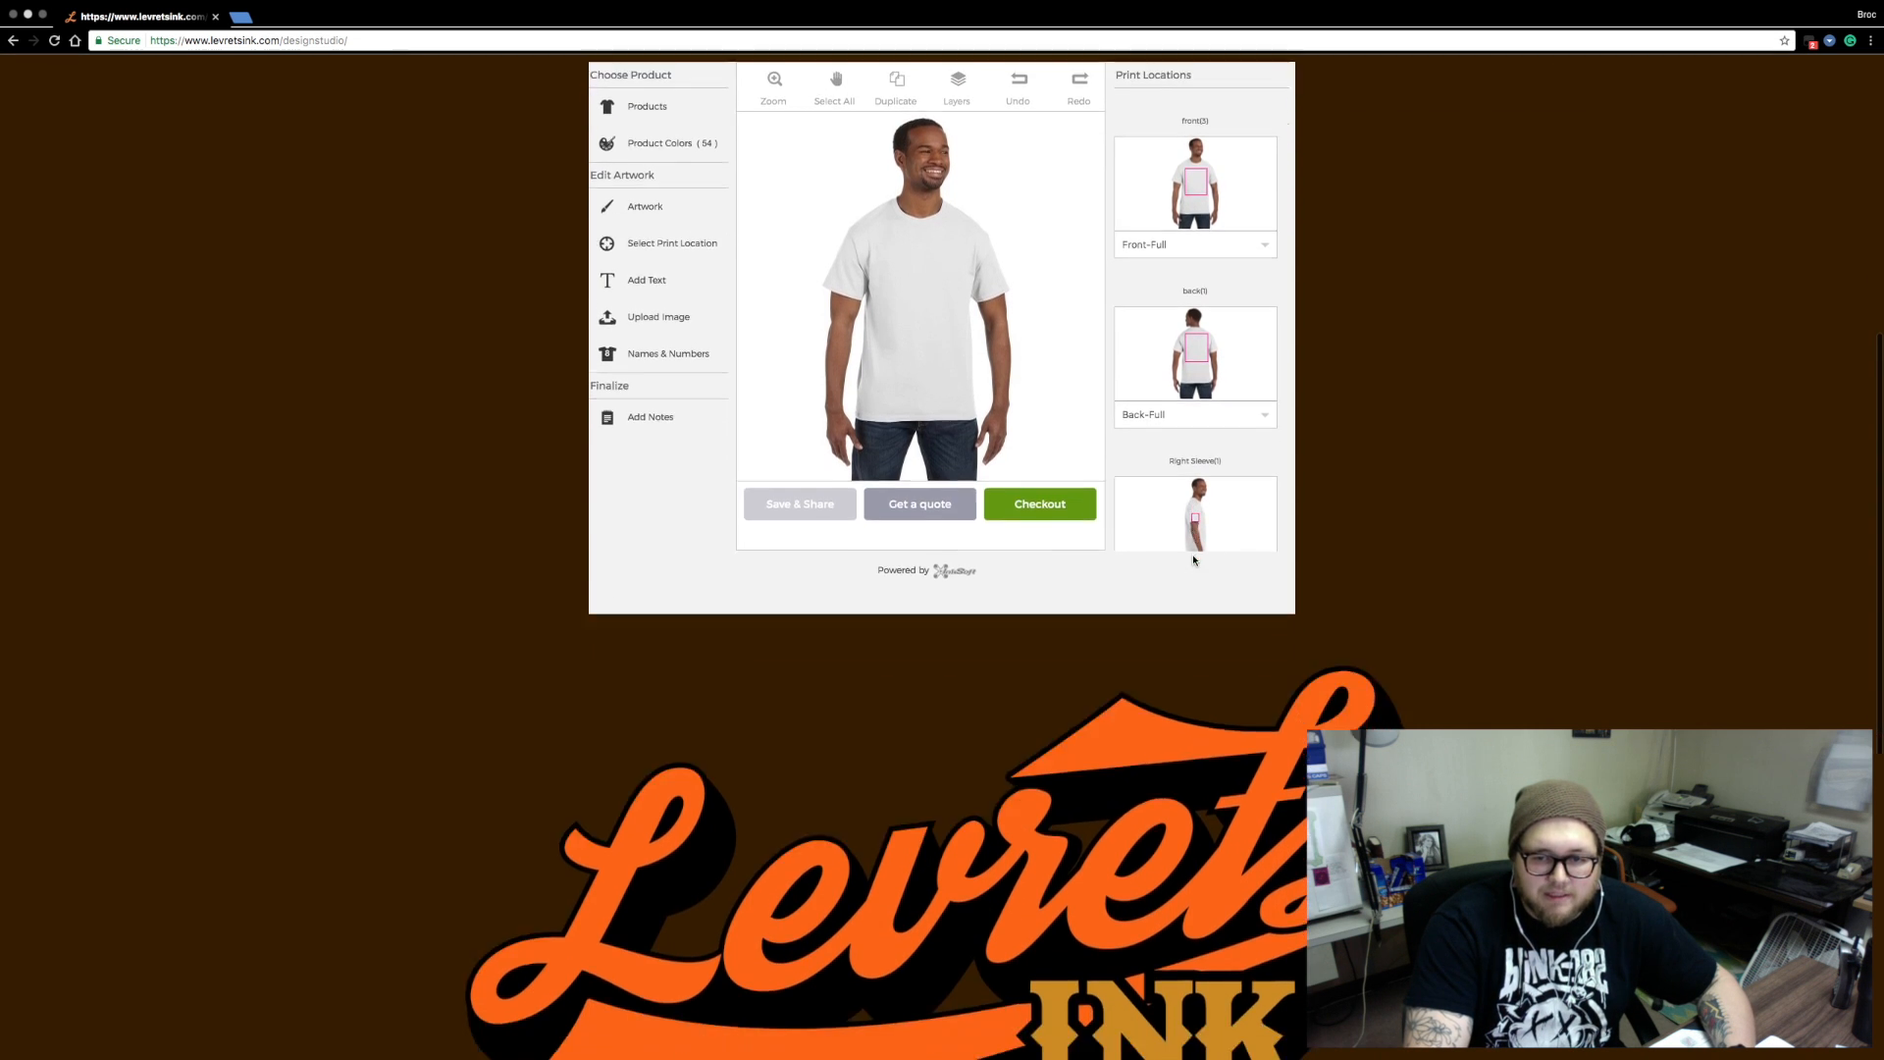
pyautogui.scroll(3, 1195, 589)
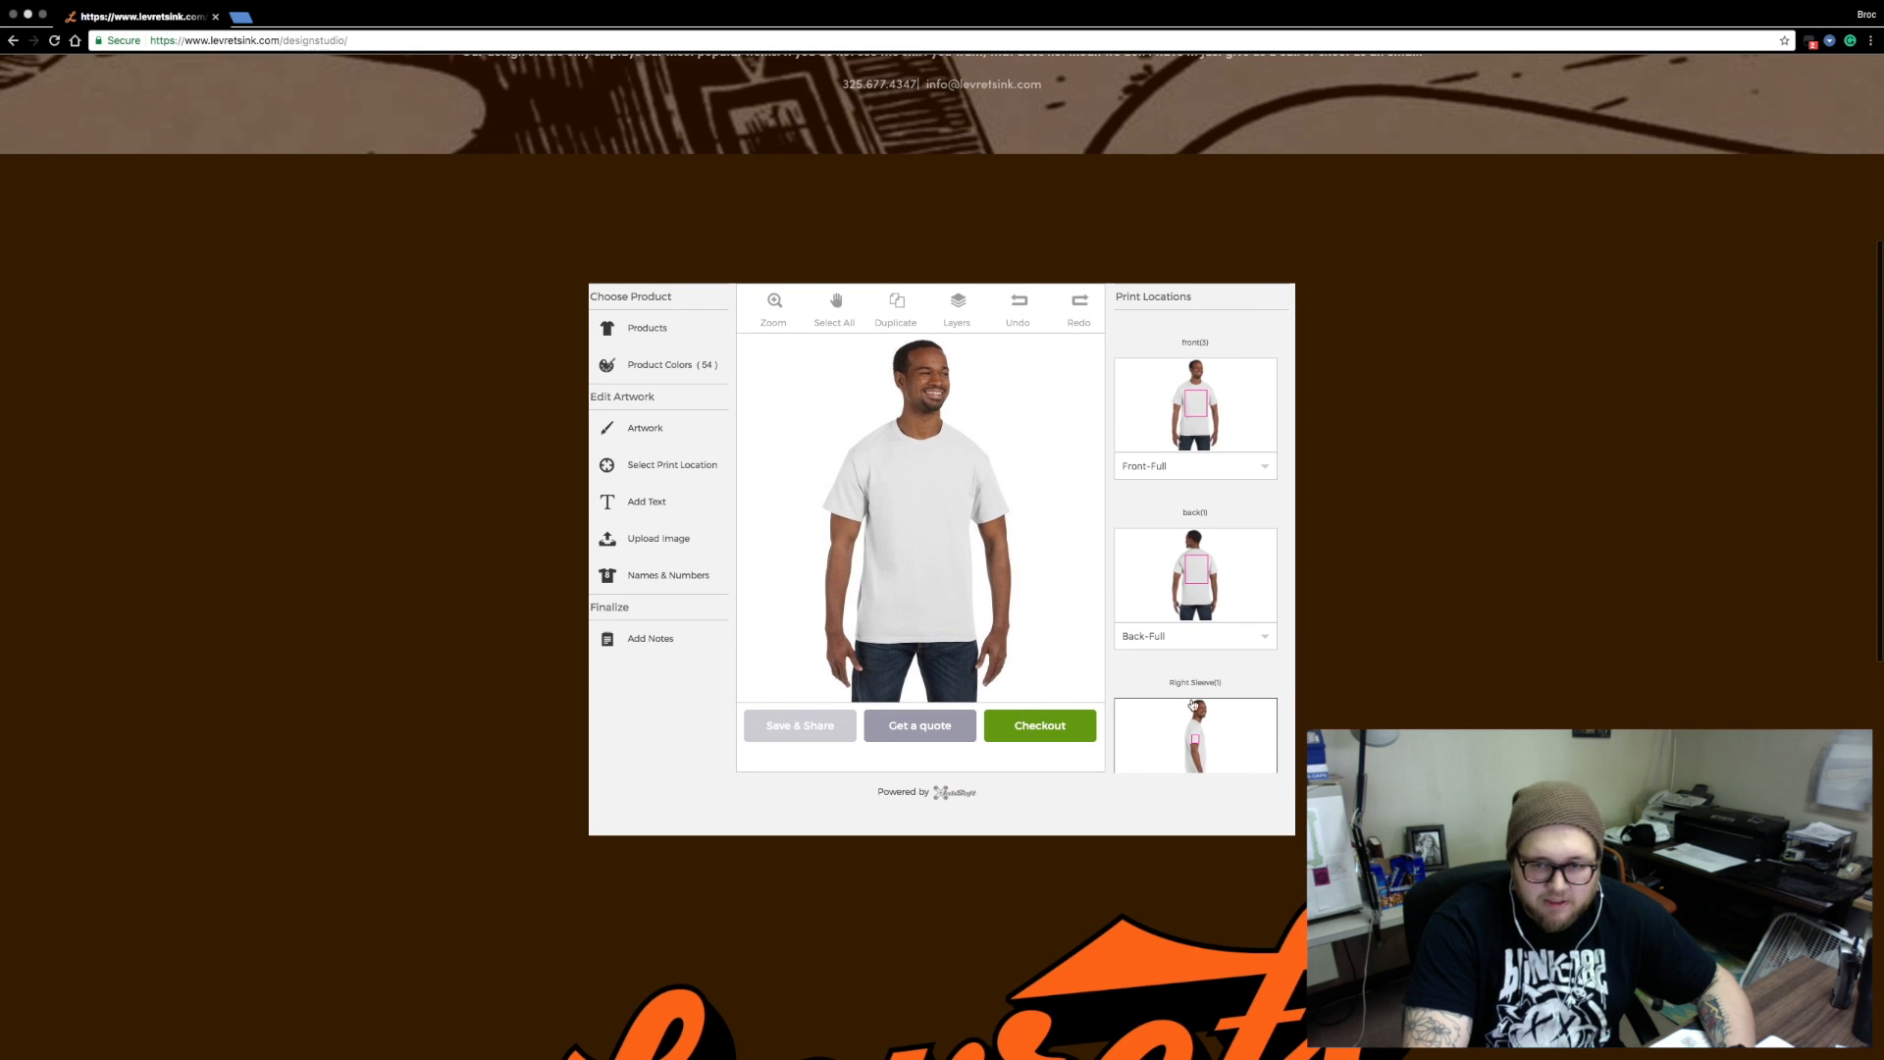
pyautogui.click(648, 327)
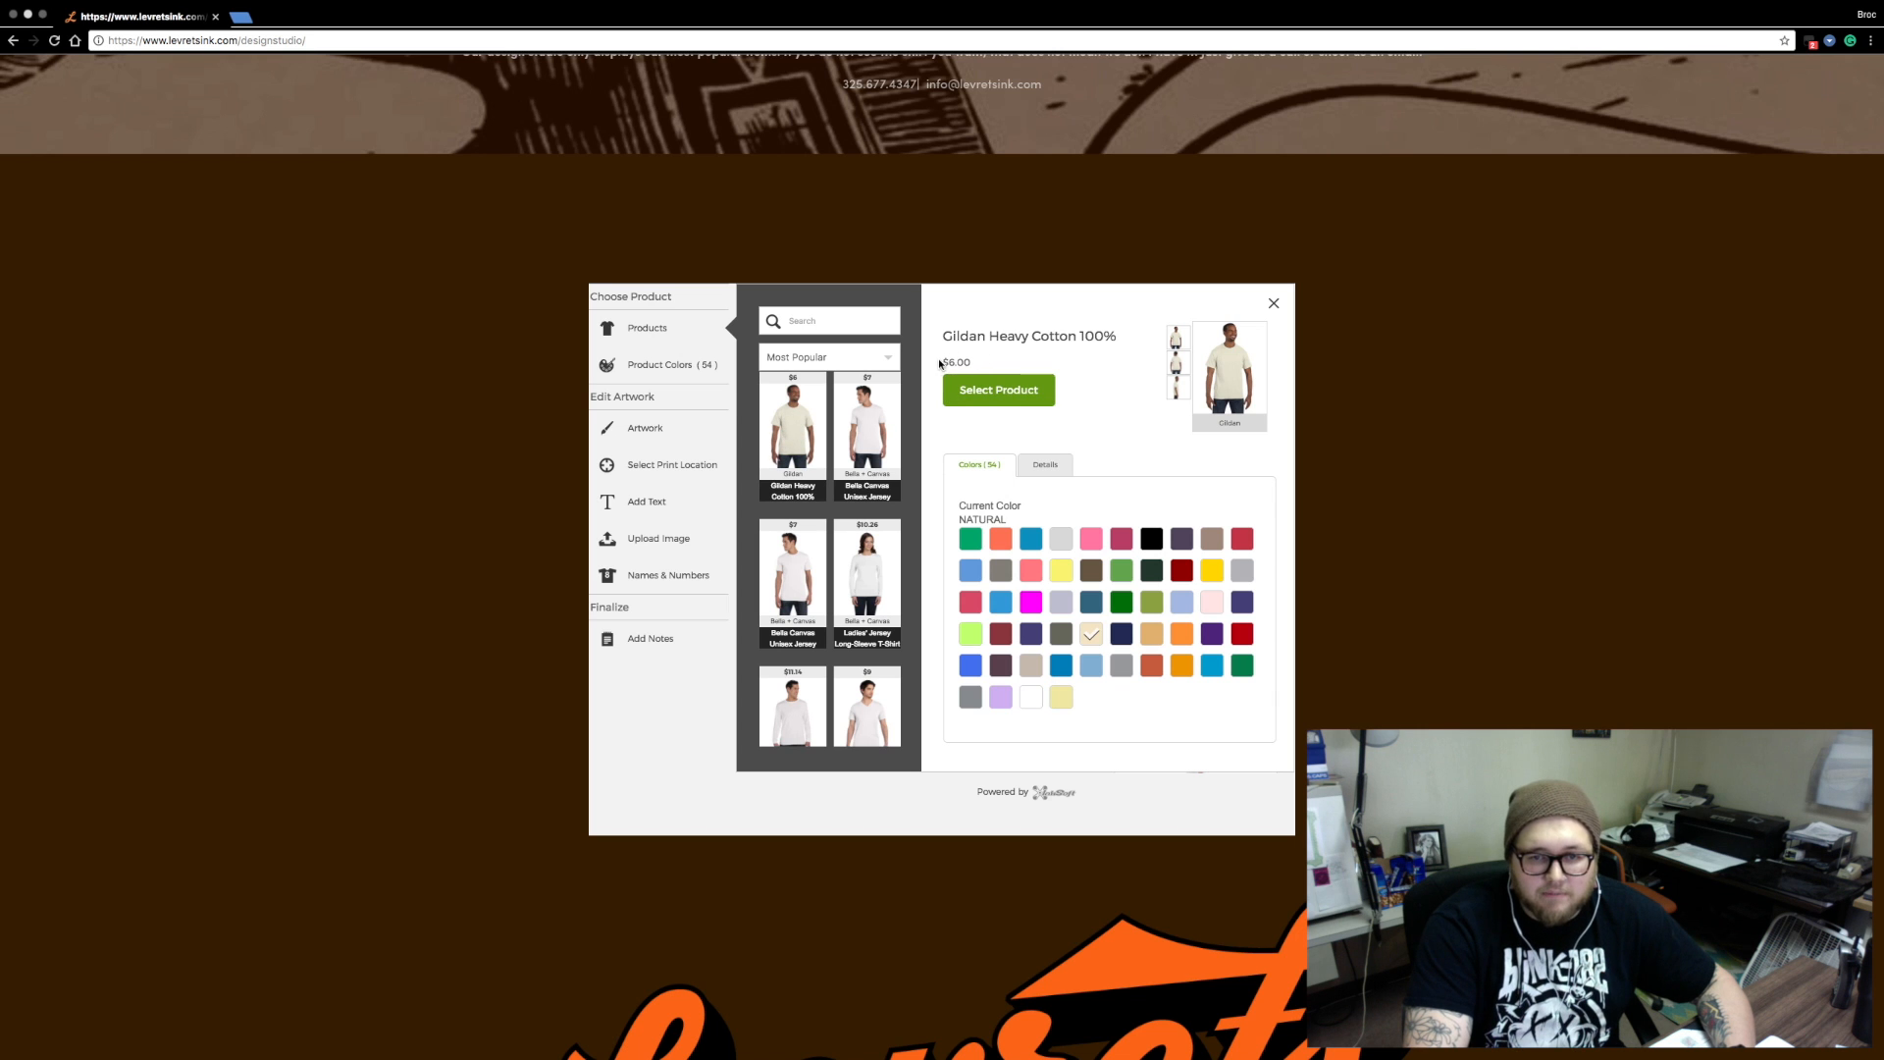
pyautogui.click(862, 431)
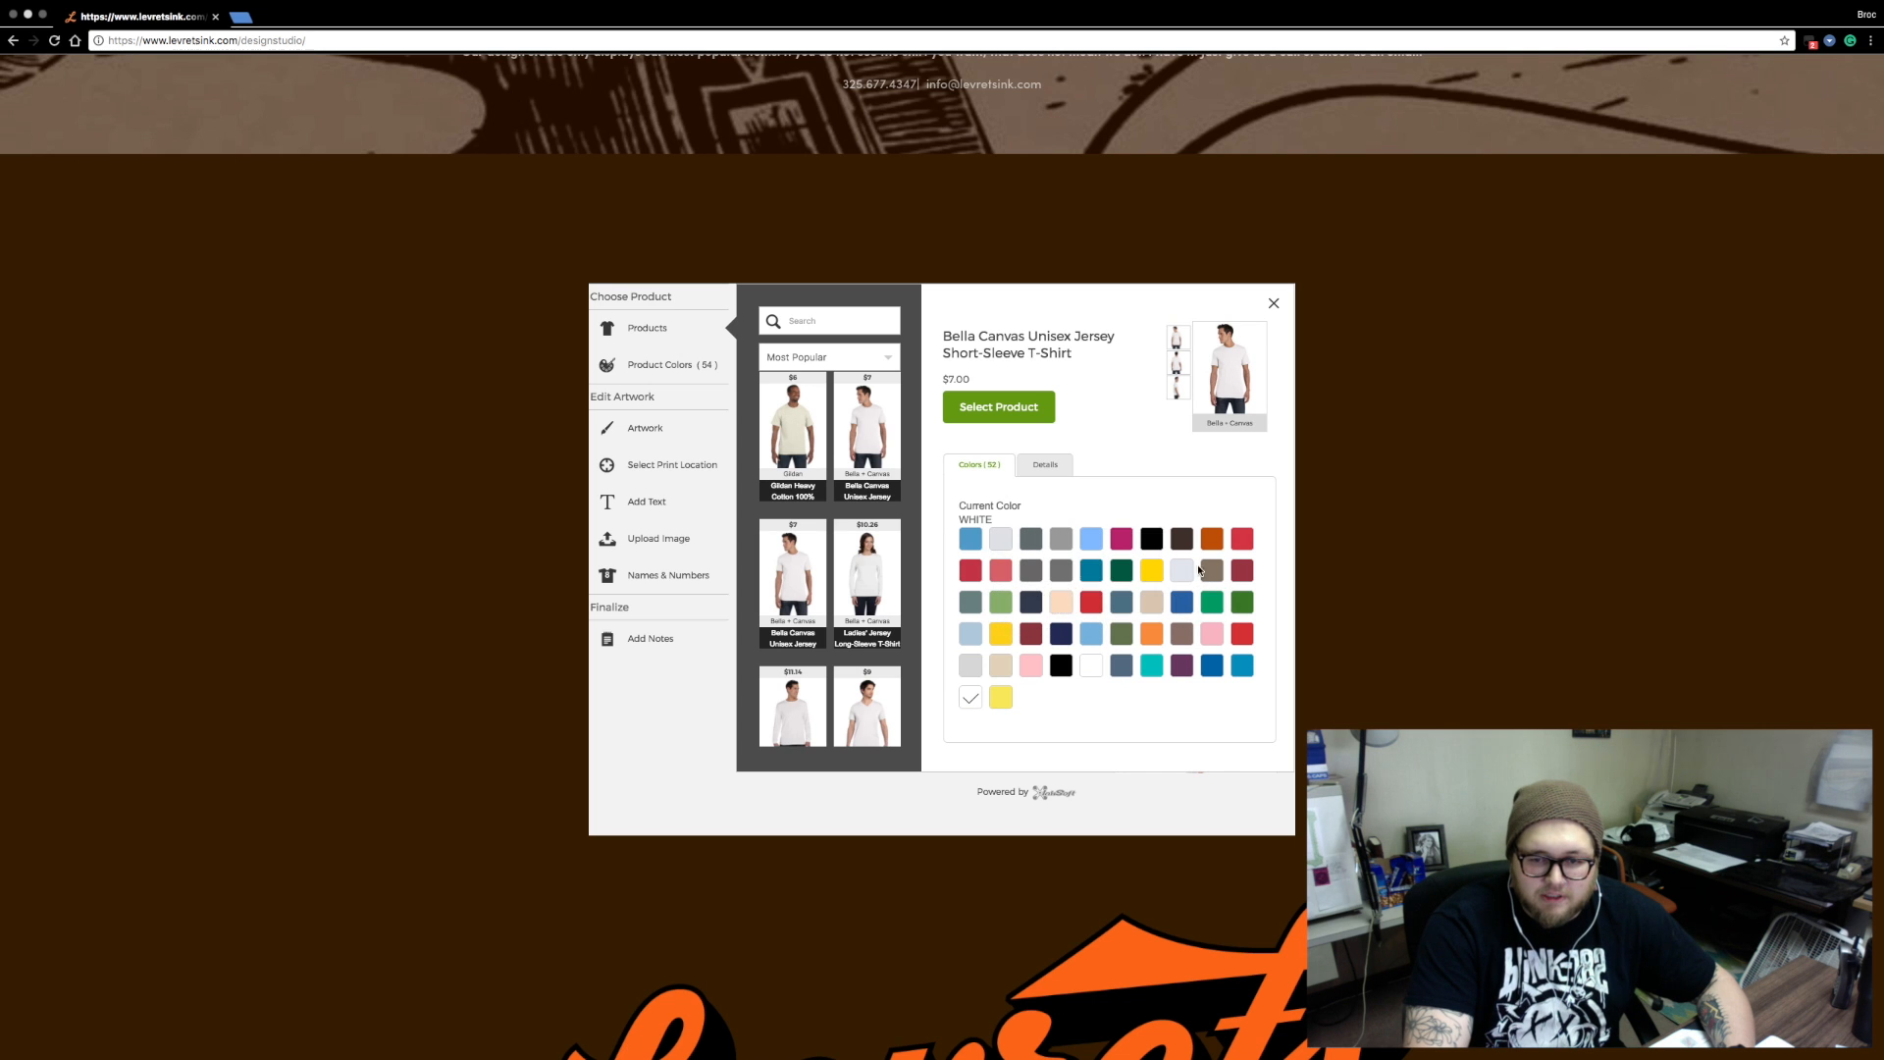
pyautogui.click(1122, 633)
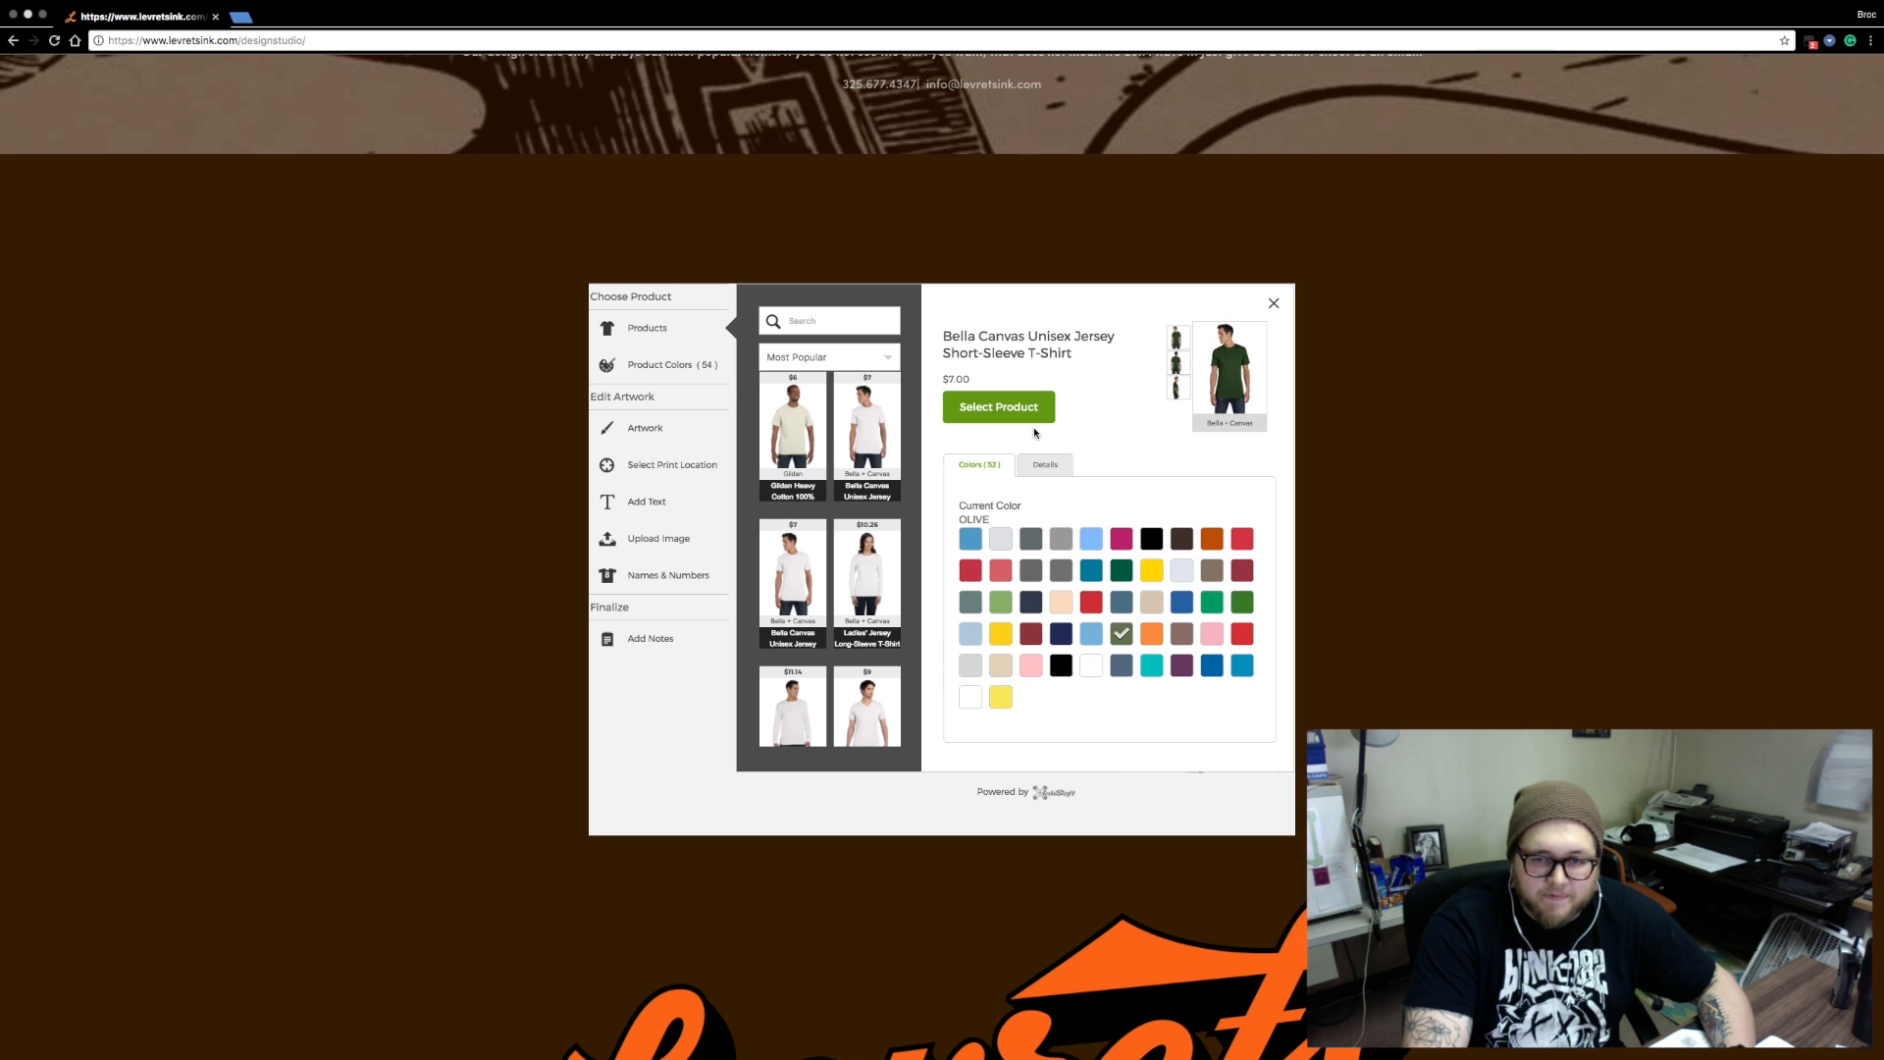
pyautogui.click(984, 410)
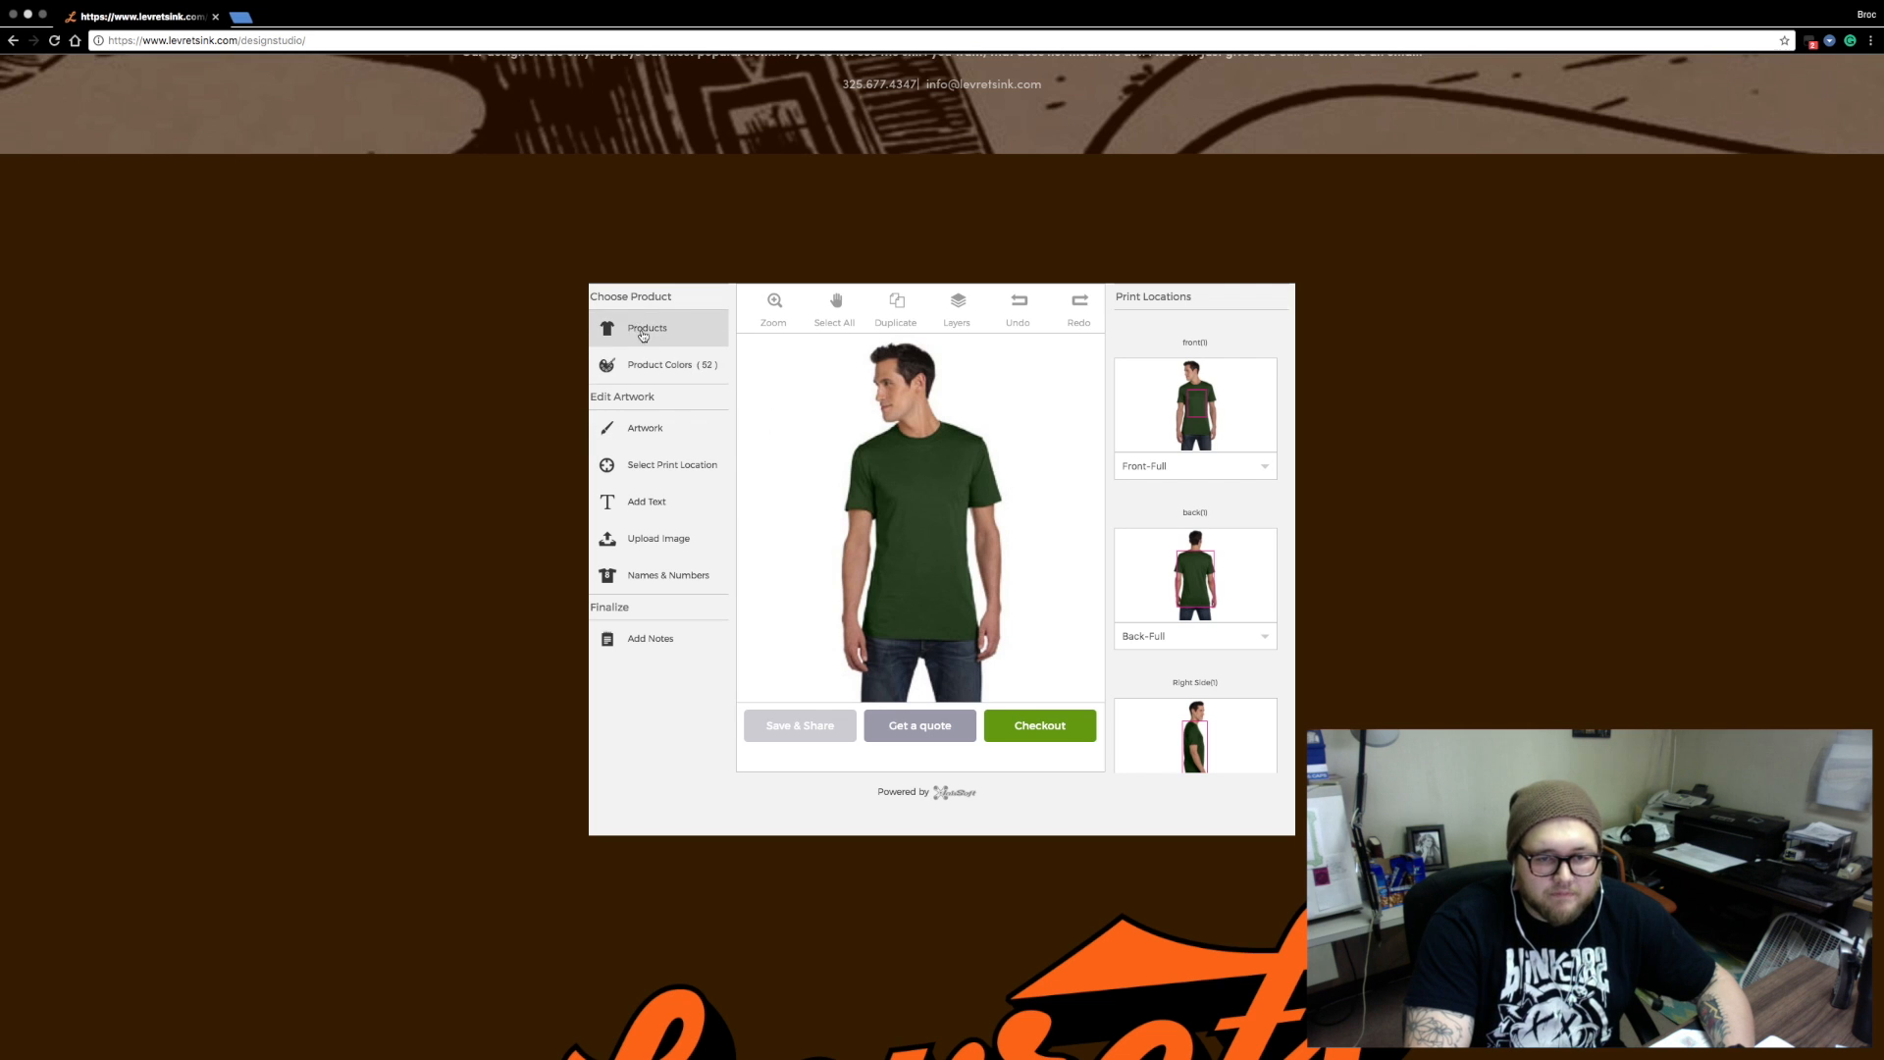
# Look through the available product colors for the selected T-shirt
pyautogui.click(655, 368)
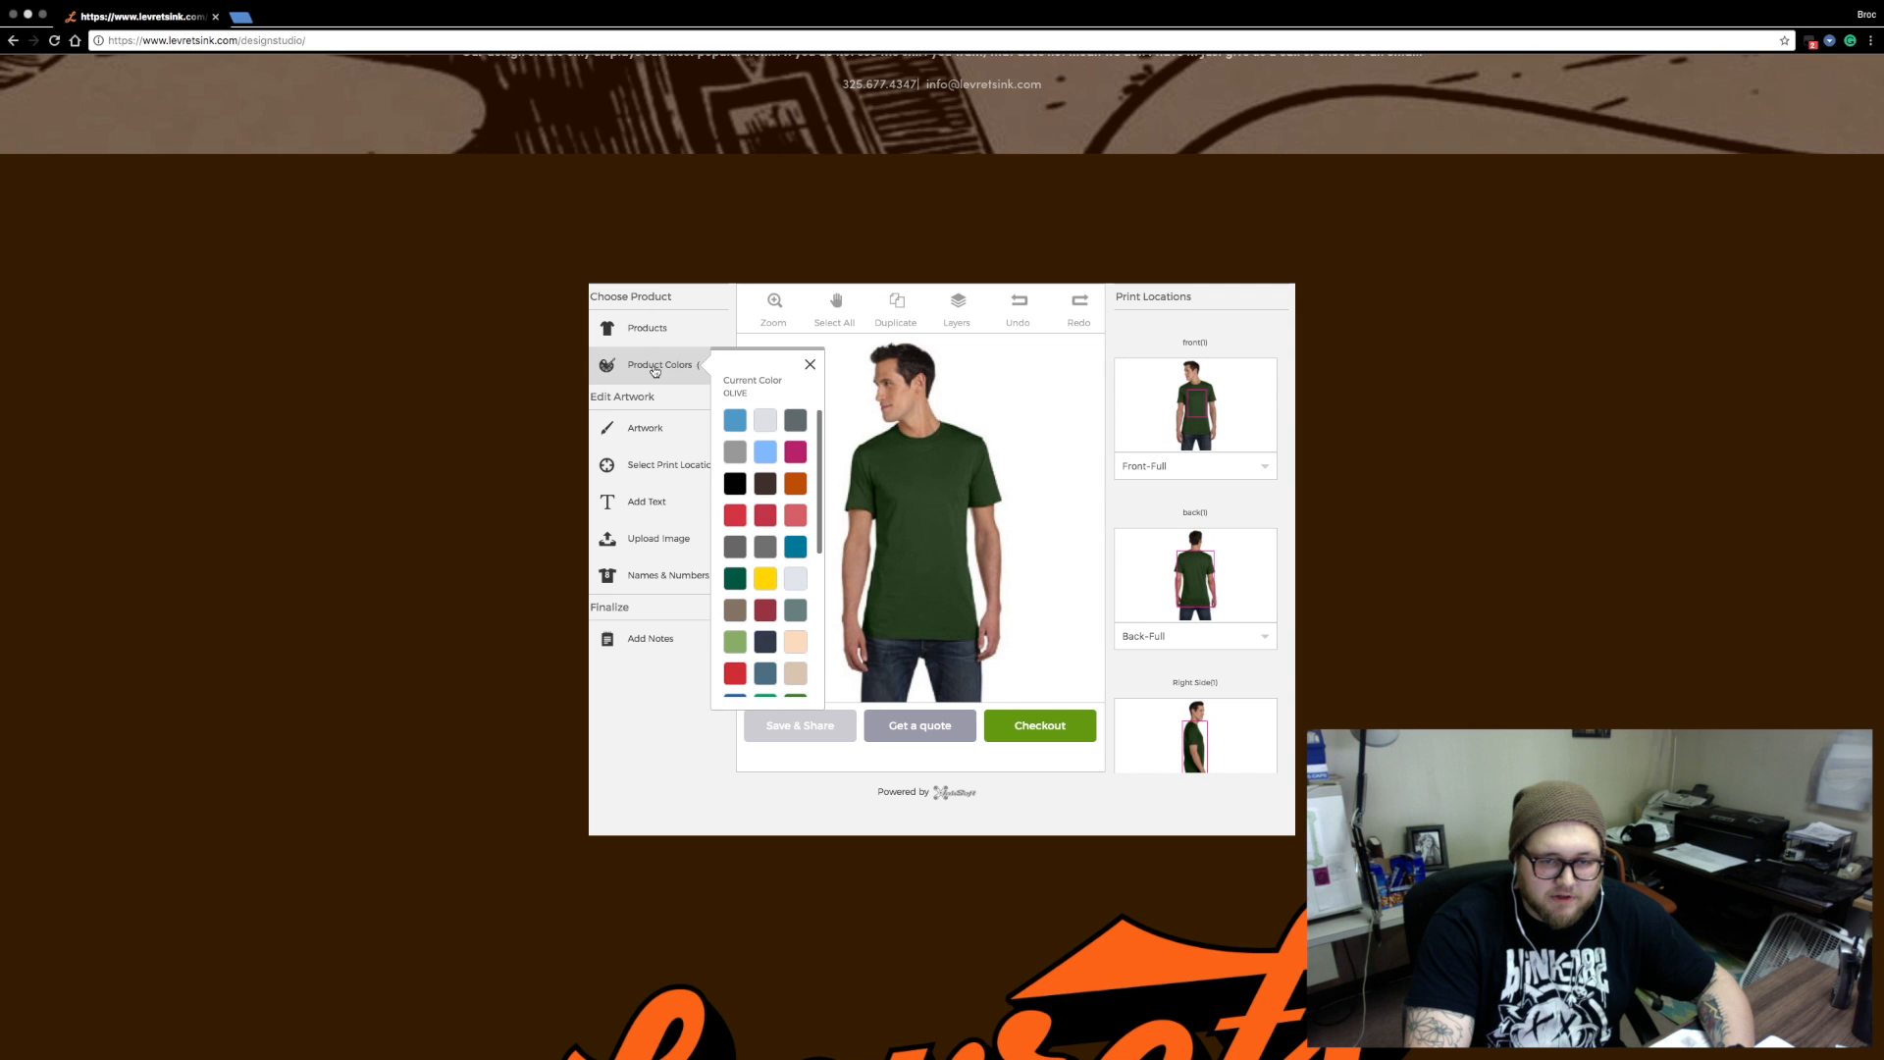
pyautogui.scroll(-3, 740, 437)
pyautogui.scroll(2, 740, 438)
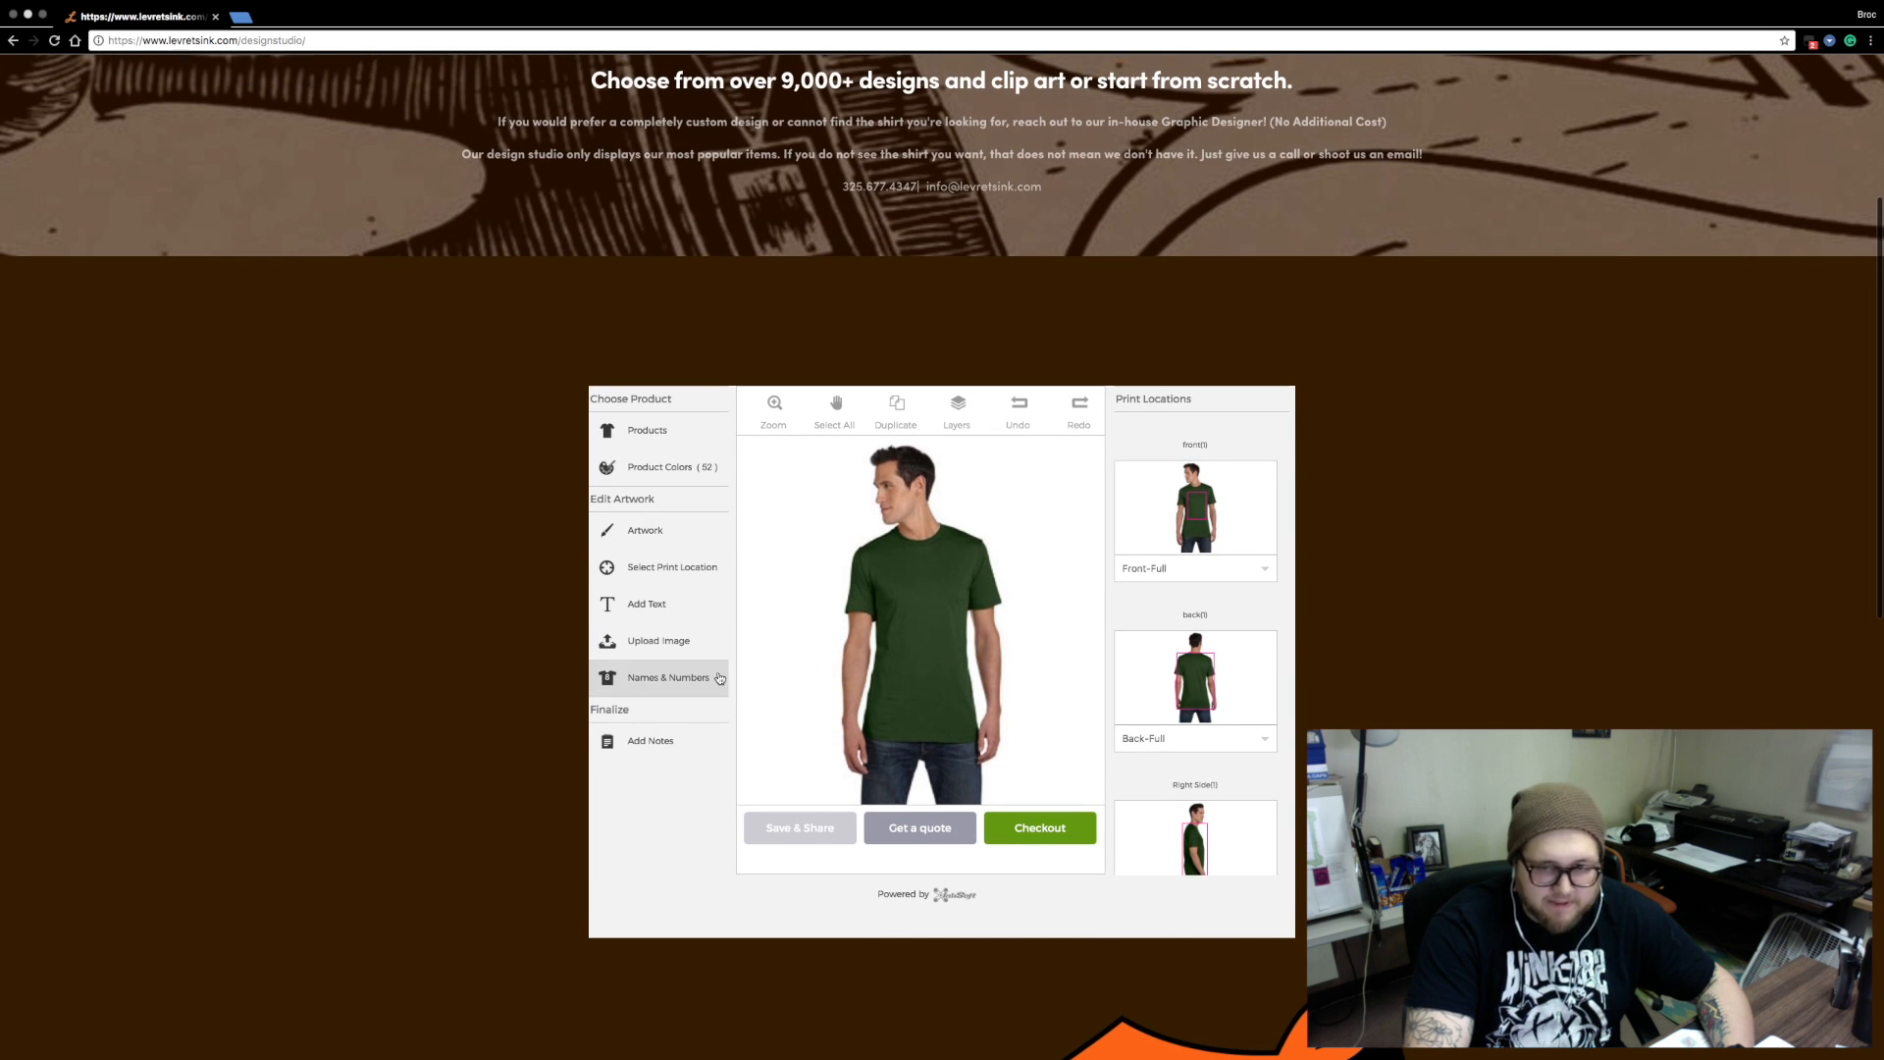
pyautogui.scroll(-2, 716, 675)
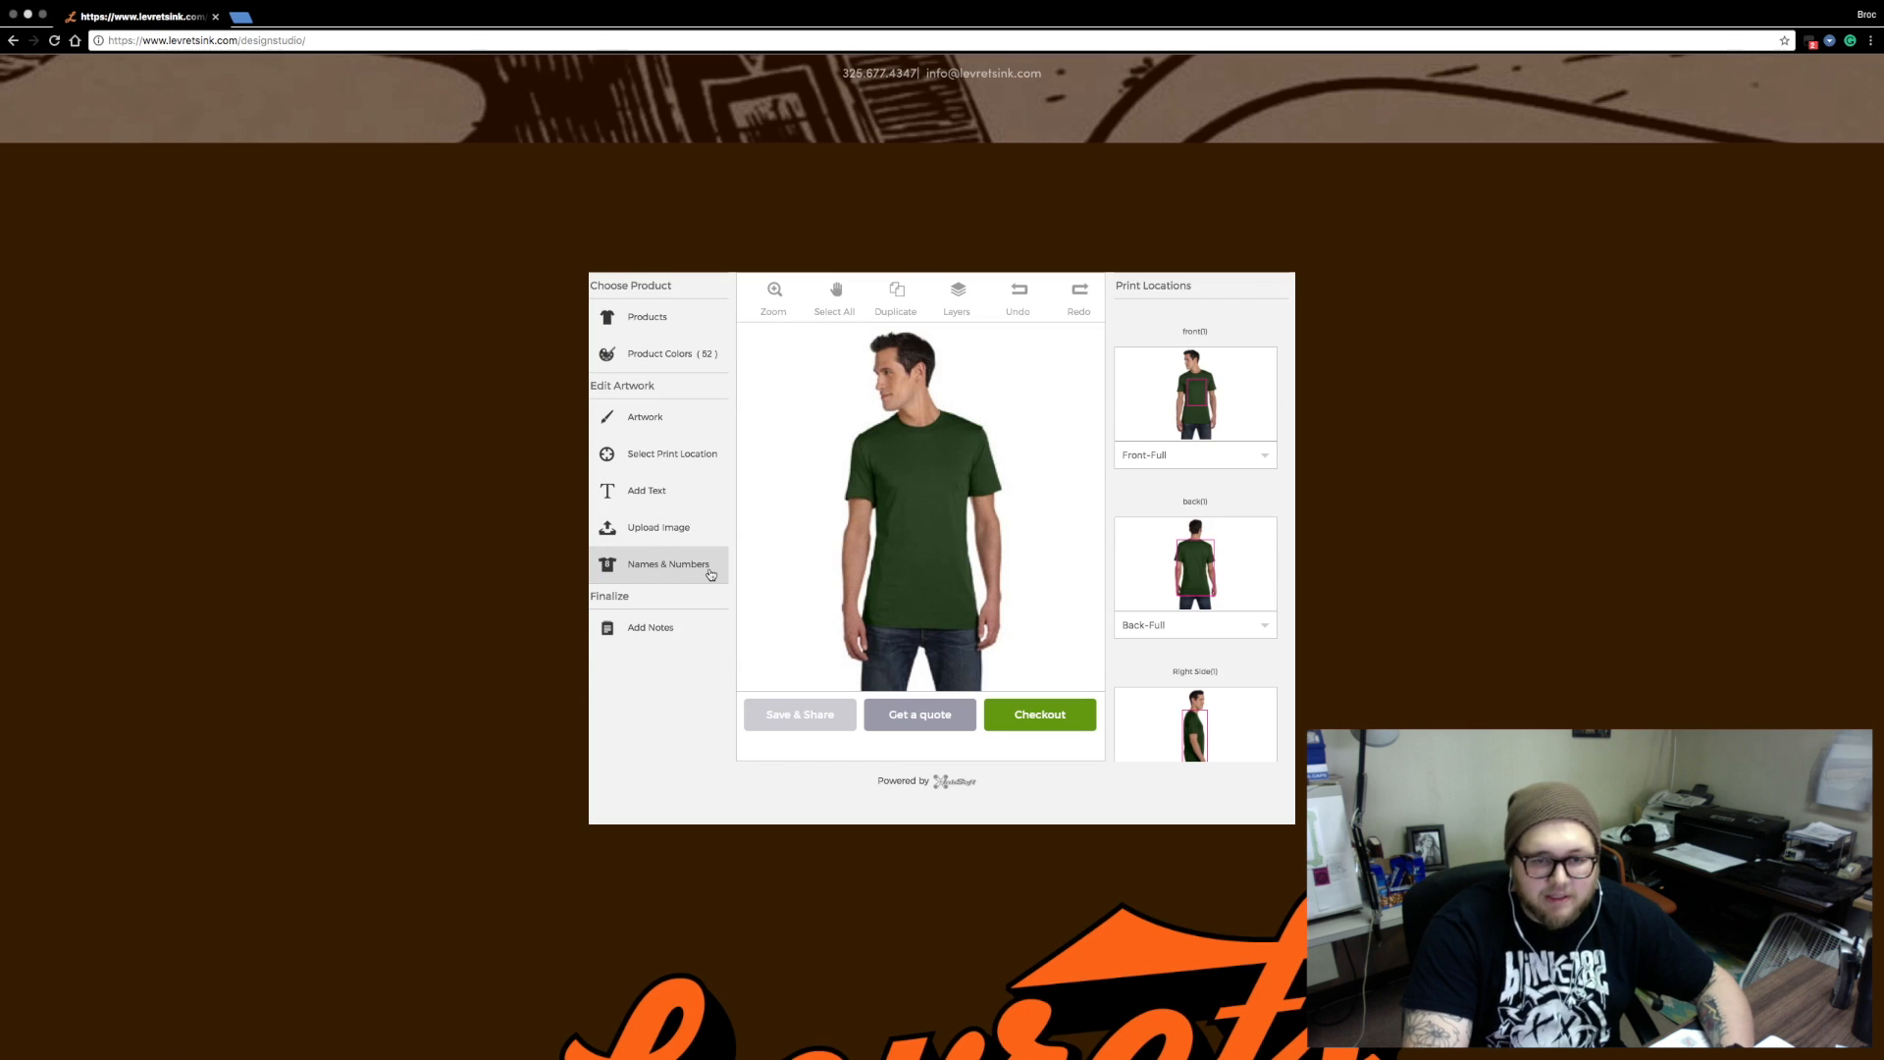
# Add the Block Party artwork from the Community/Neighborhood group of the Fundraising design ideas
pyautogui.click(646, 422)
pyautogui.click(776, 447)
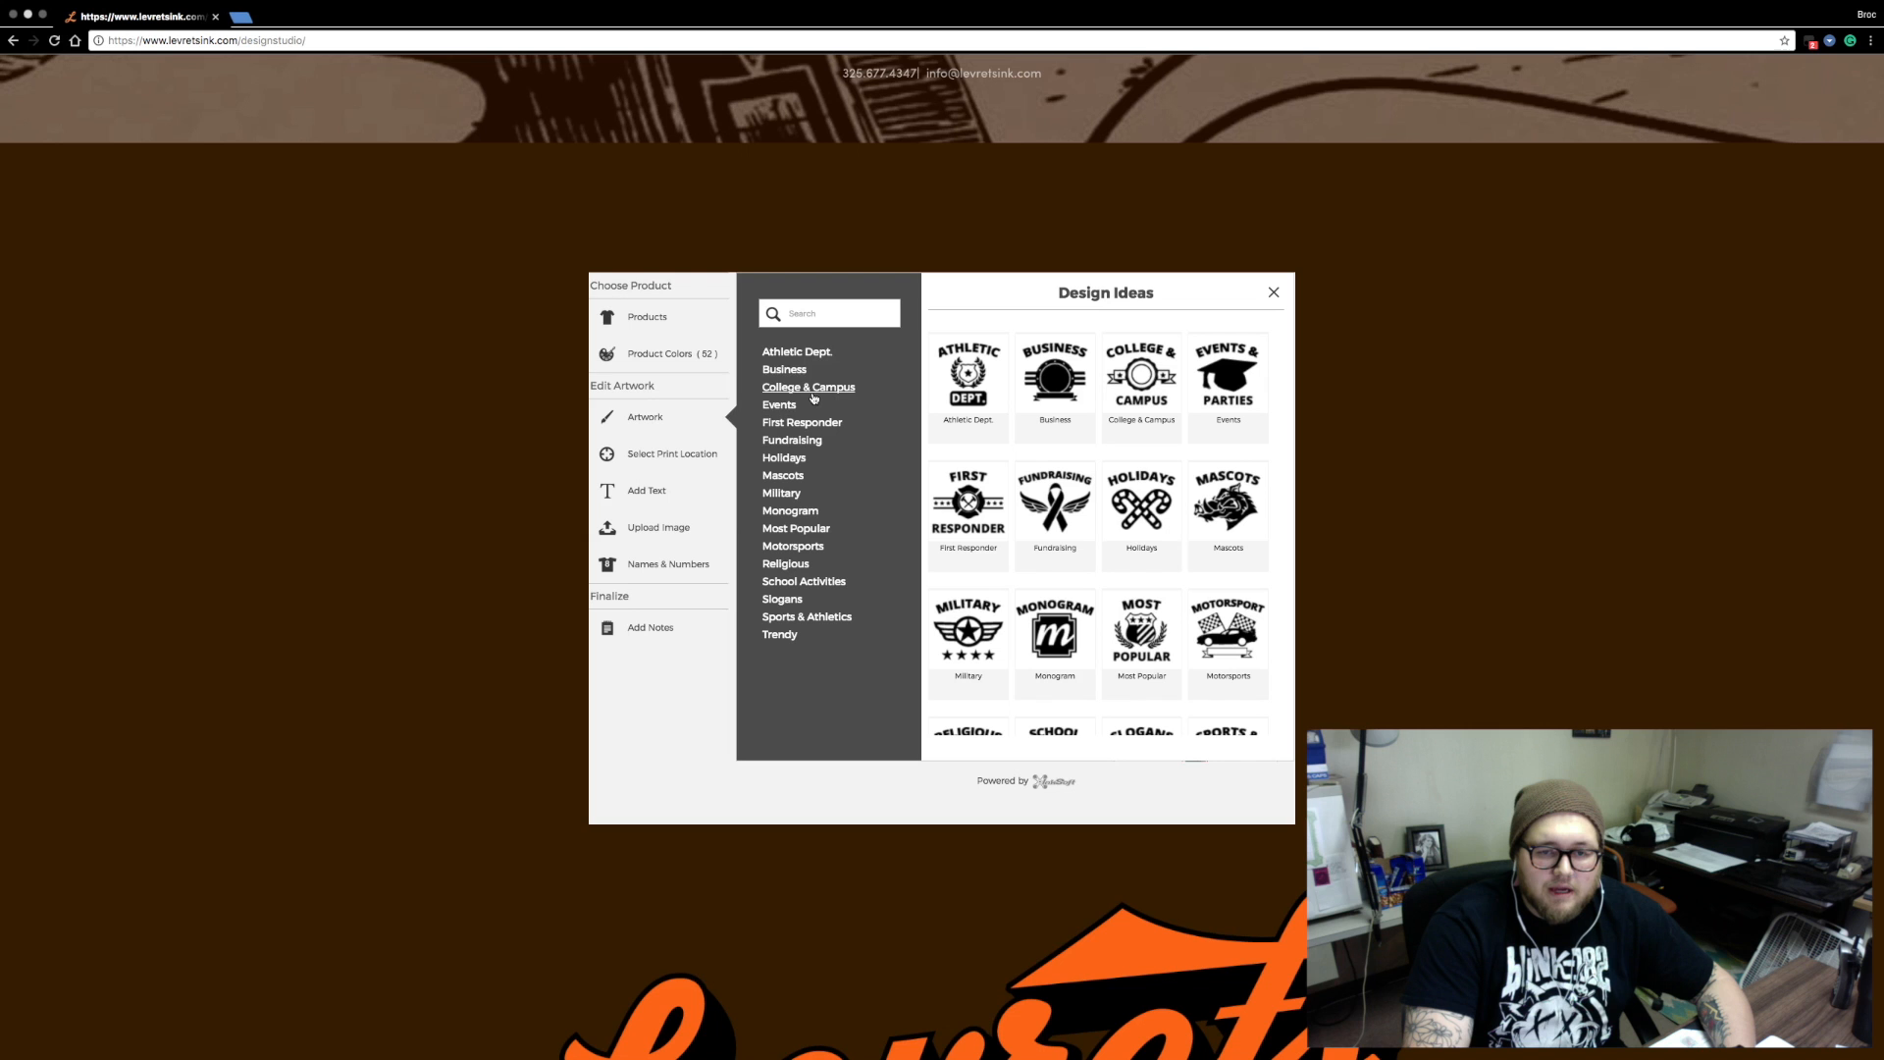
pyautogui.click(801, 441)
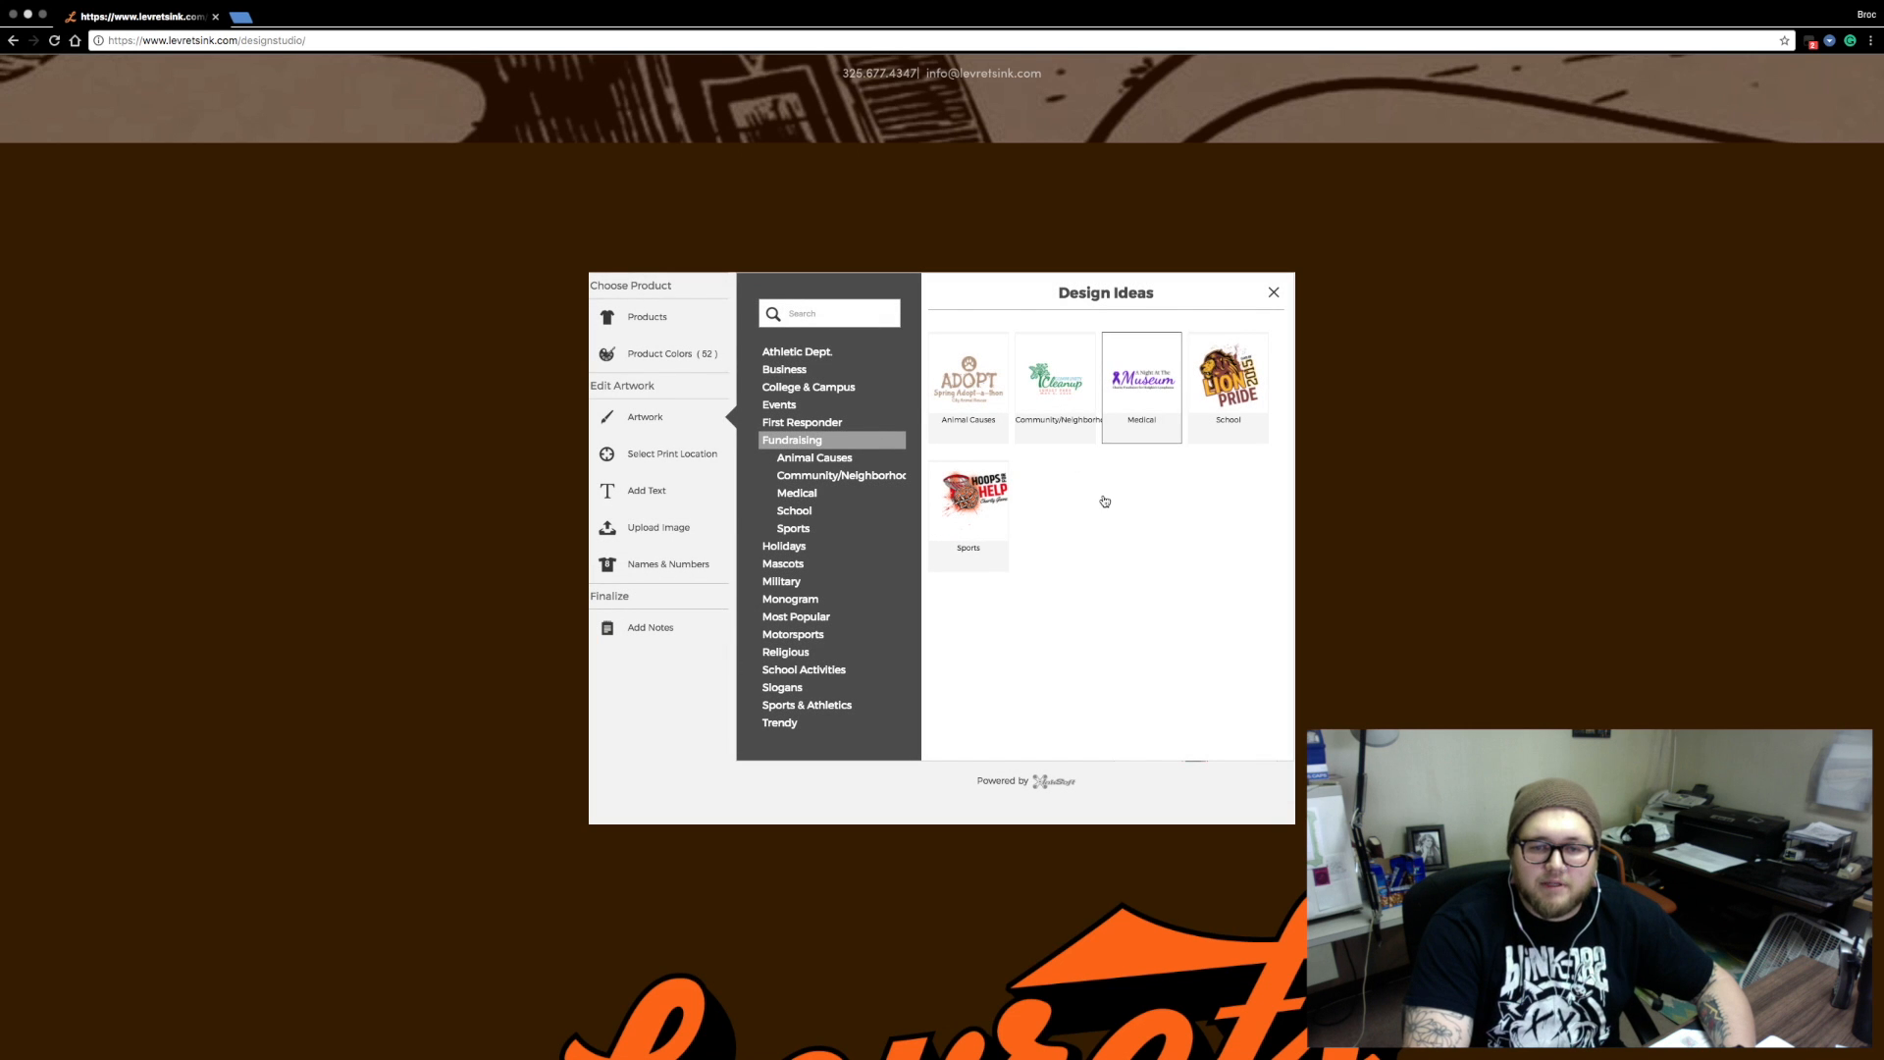
pyautogui.click(1057, 383)
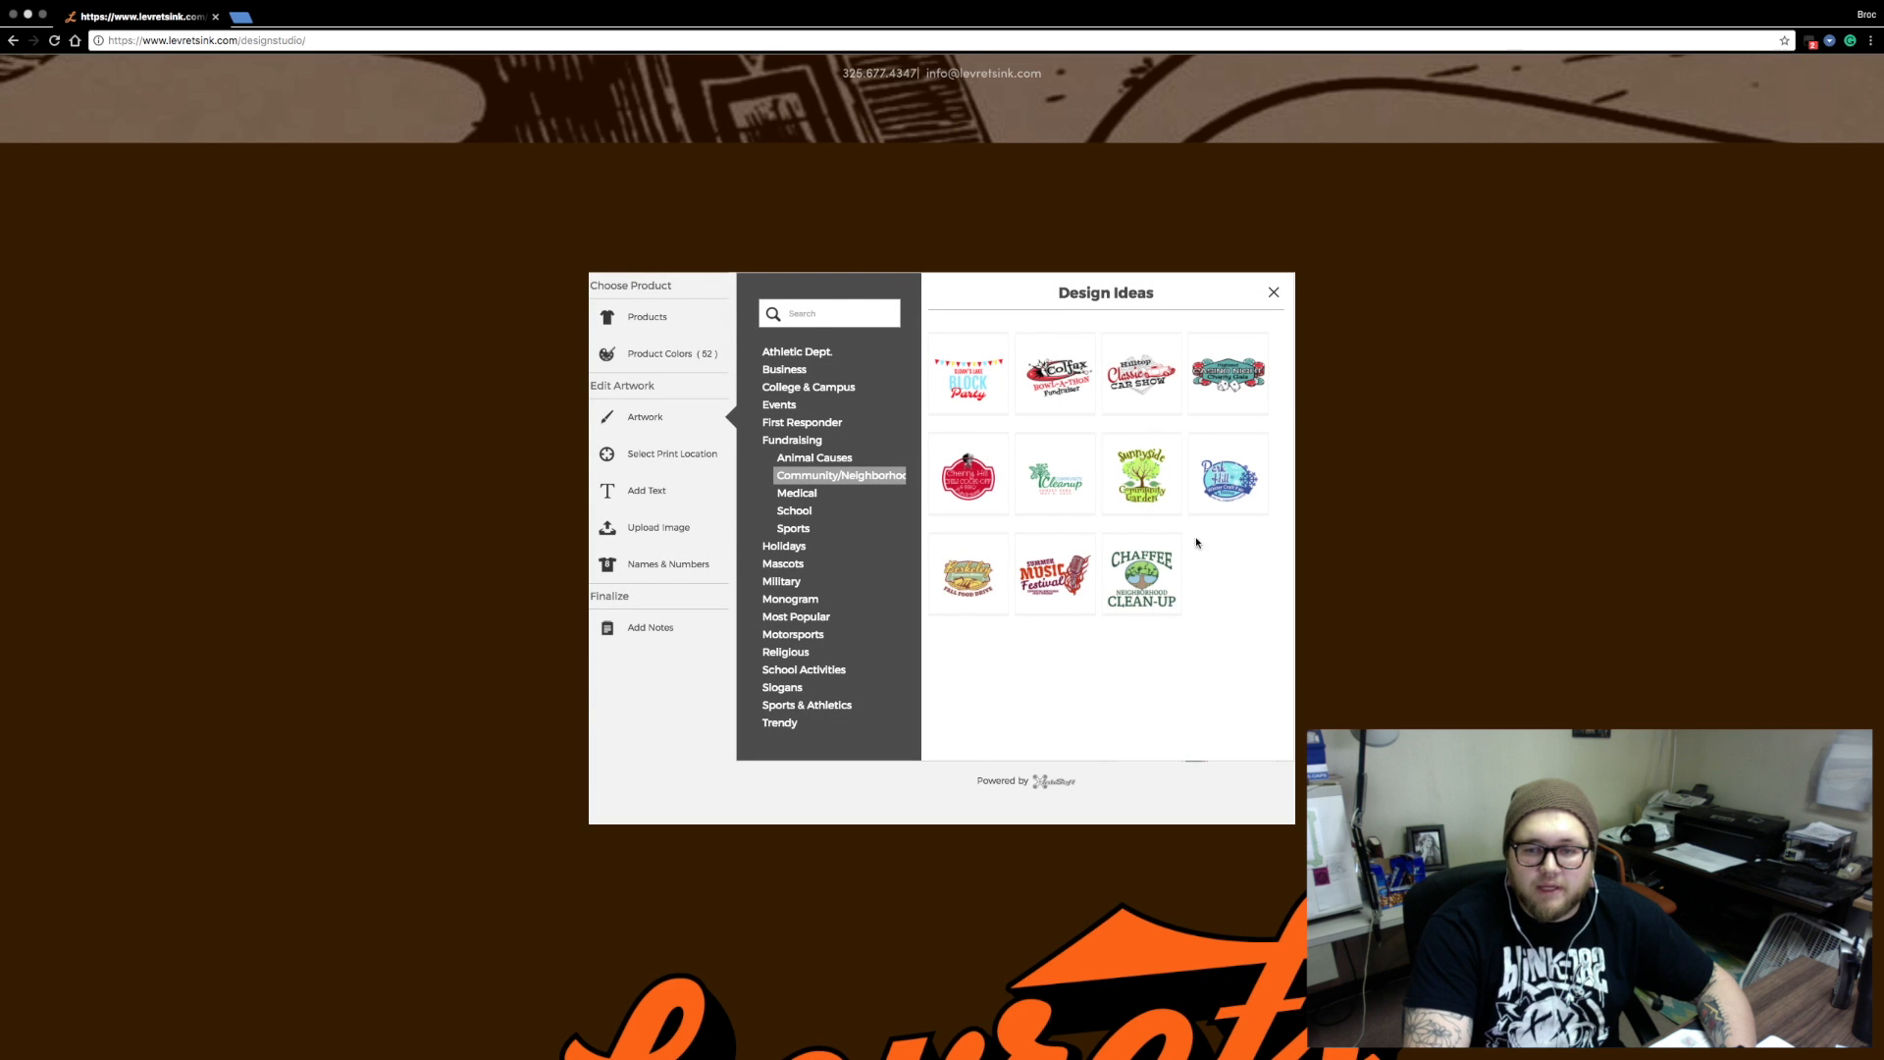
pyautogui.click(982, 397)
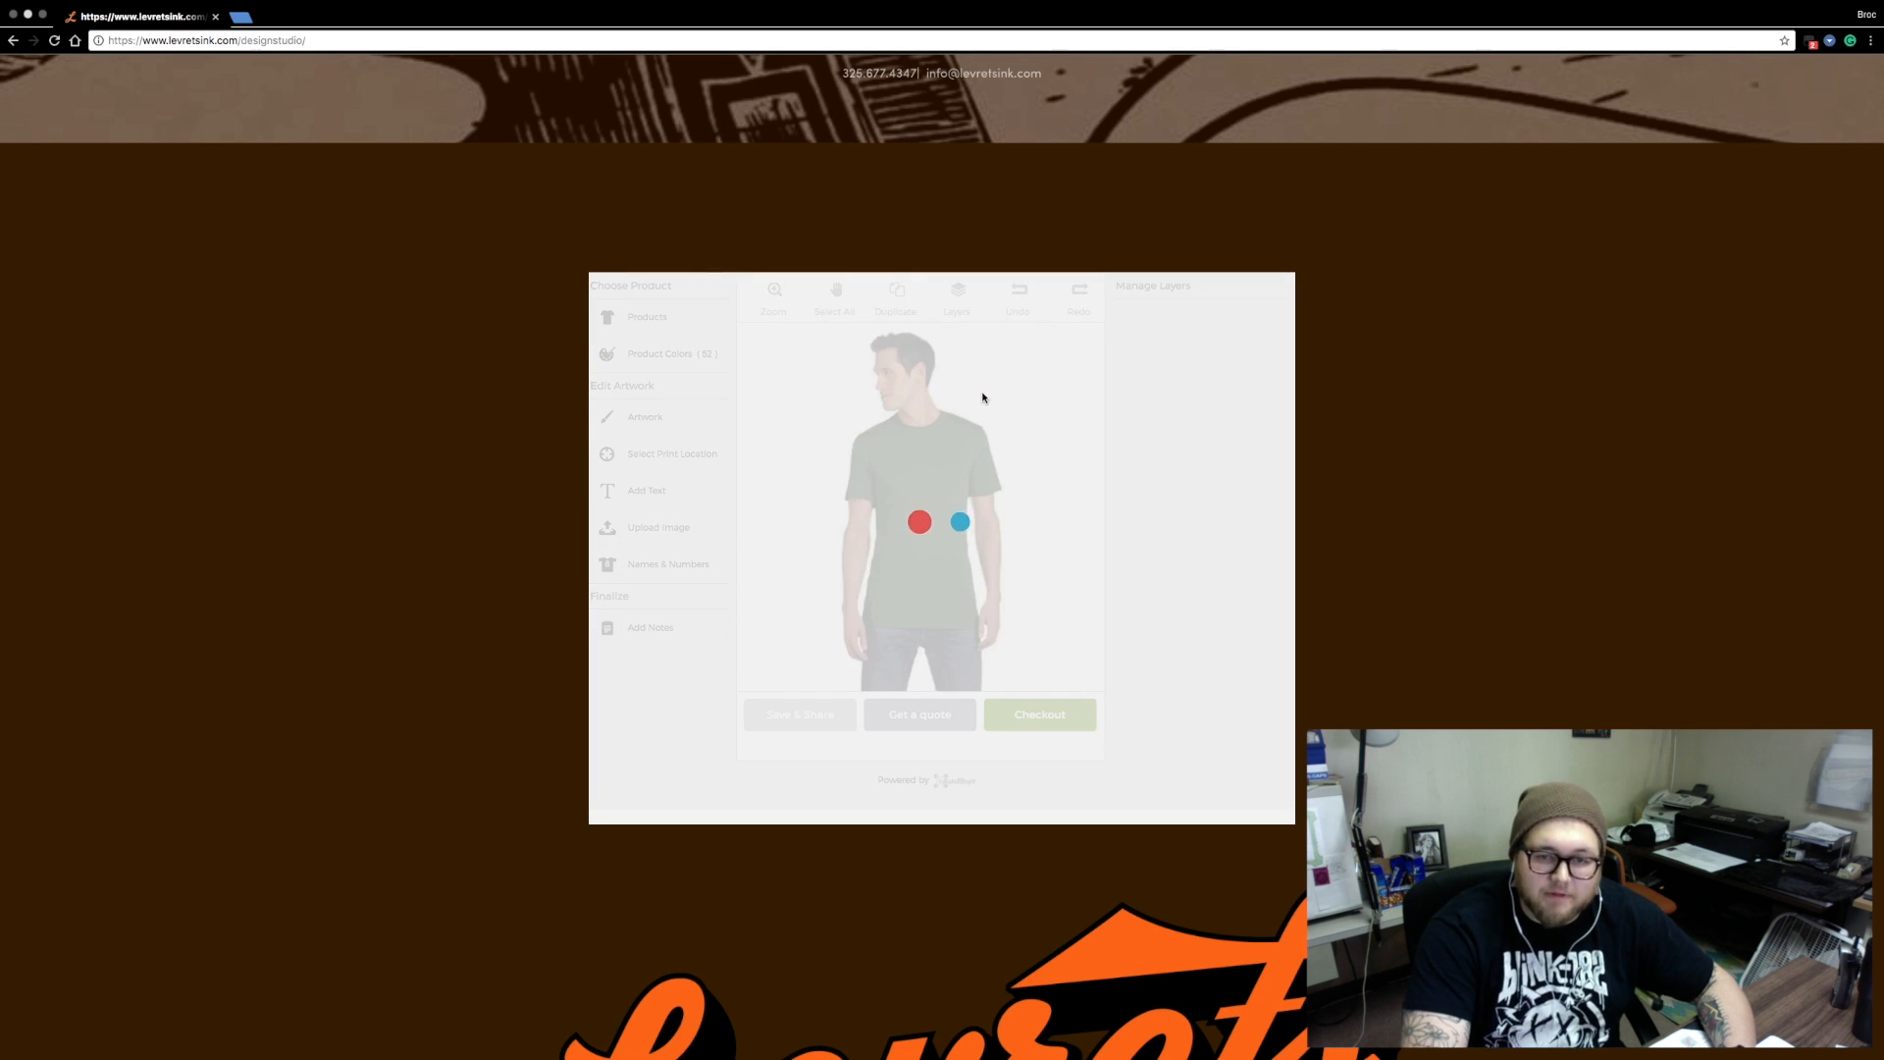
# Scale down the whole Block Party design and move it to the upper-left of the design area
pyautogui.moveTo(961, 520); pyautogui.dragTo(966, 525)
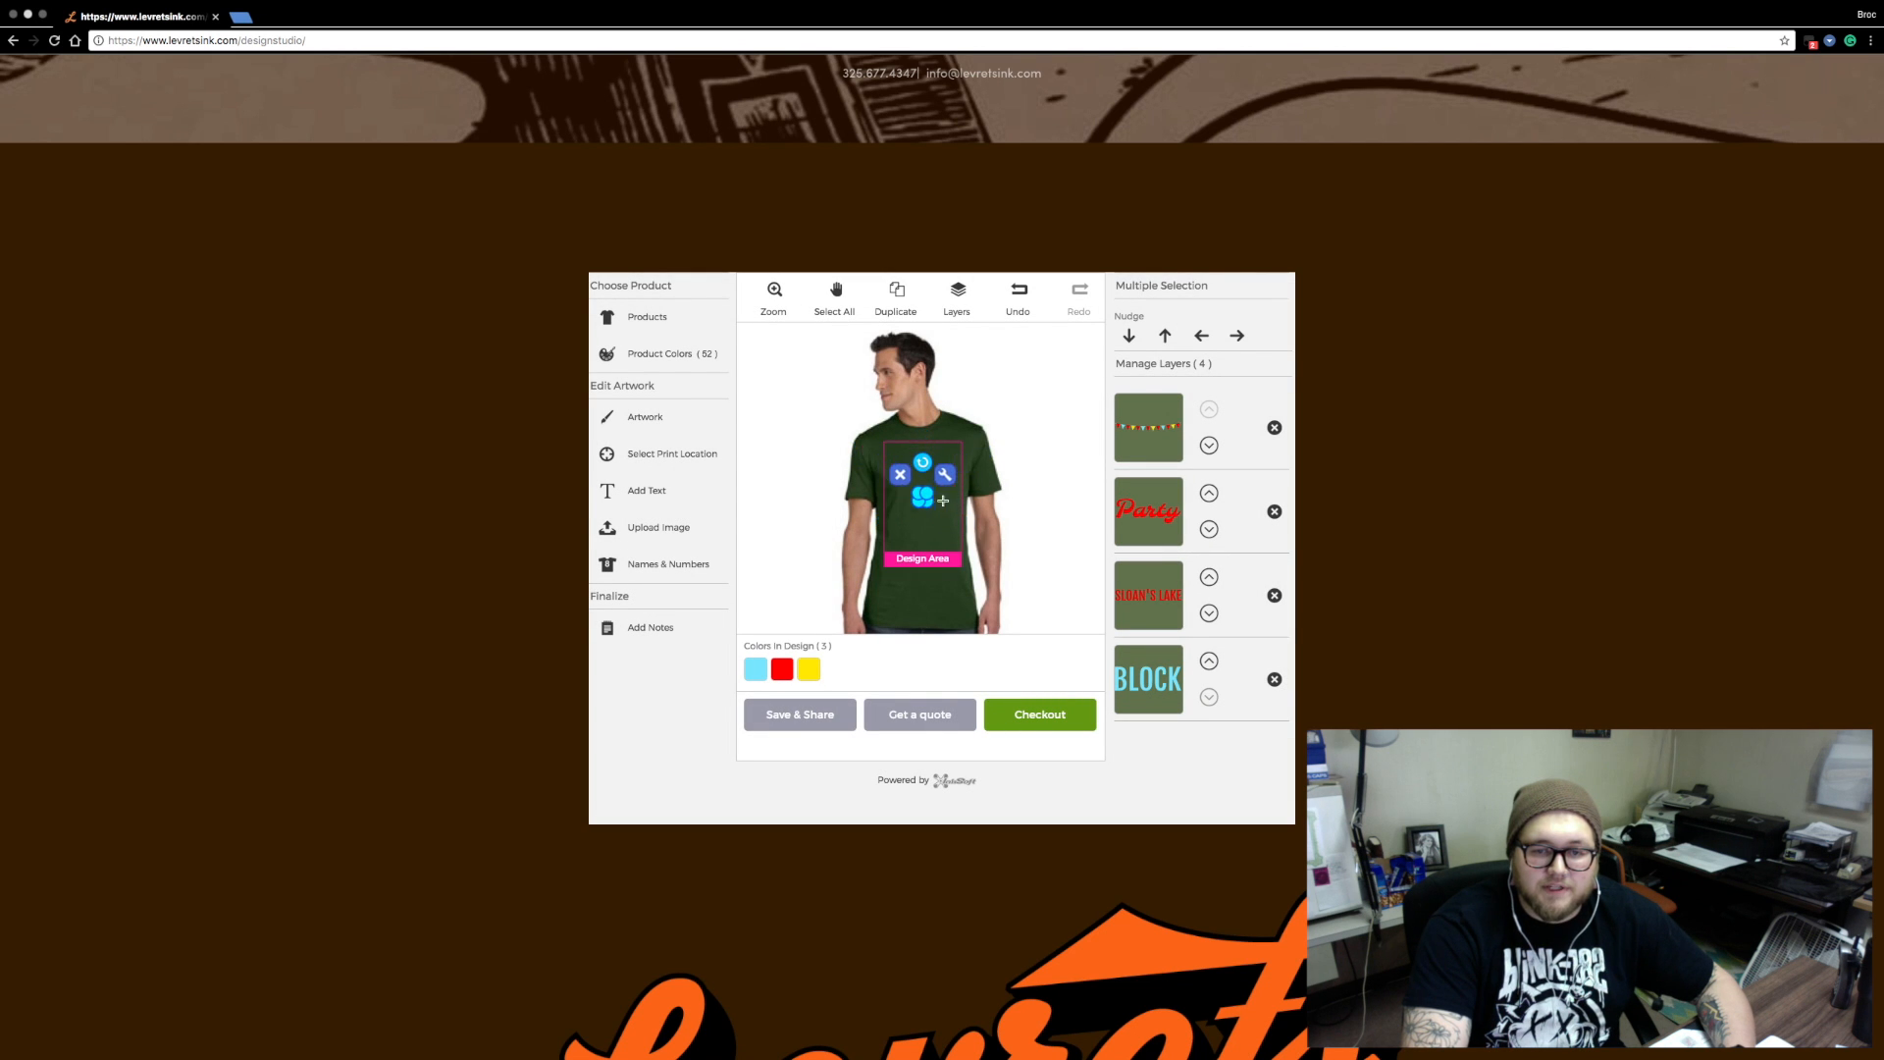
pyautogui.moveTo(923, 511)
pyautogui.mouseDown()
pyautogui.moveTo(929, 553)
pyautogui.moveTo(945, 497)
pyautogui.mouseUp()
pyautogui.moveTo(904, 485); pyautogui.dragTo(888, 458)
pyautogui.click(998, 497)
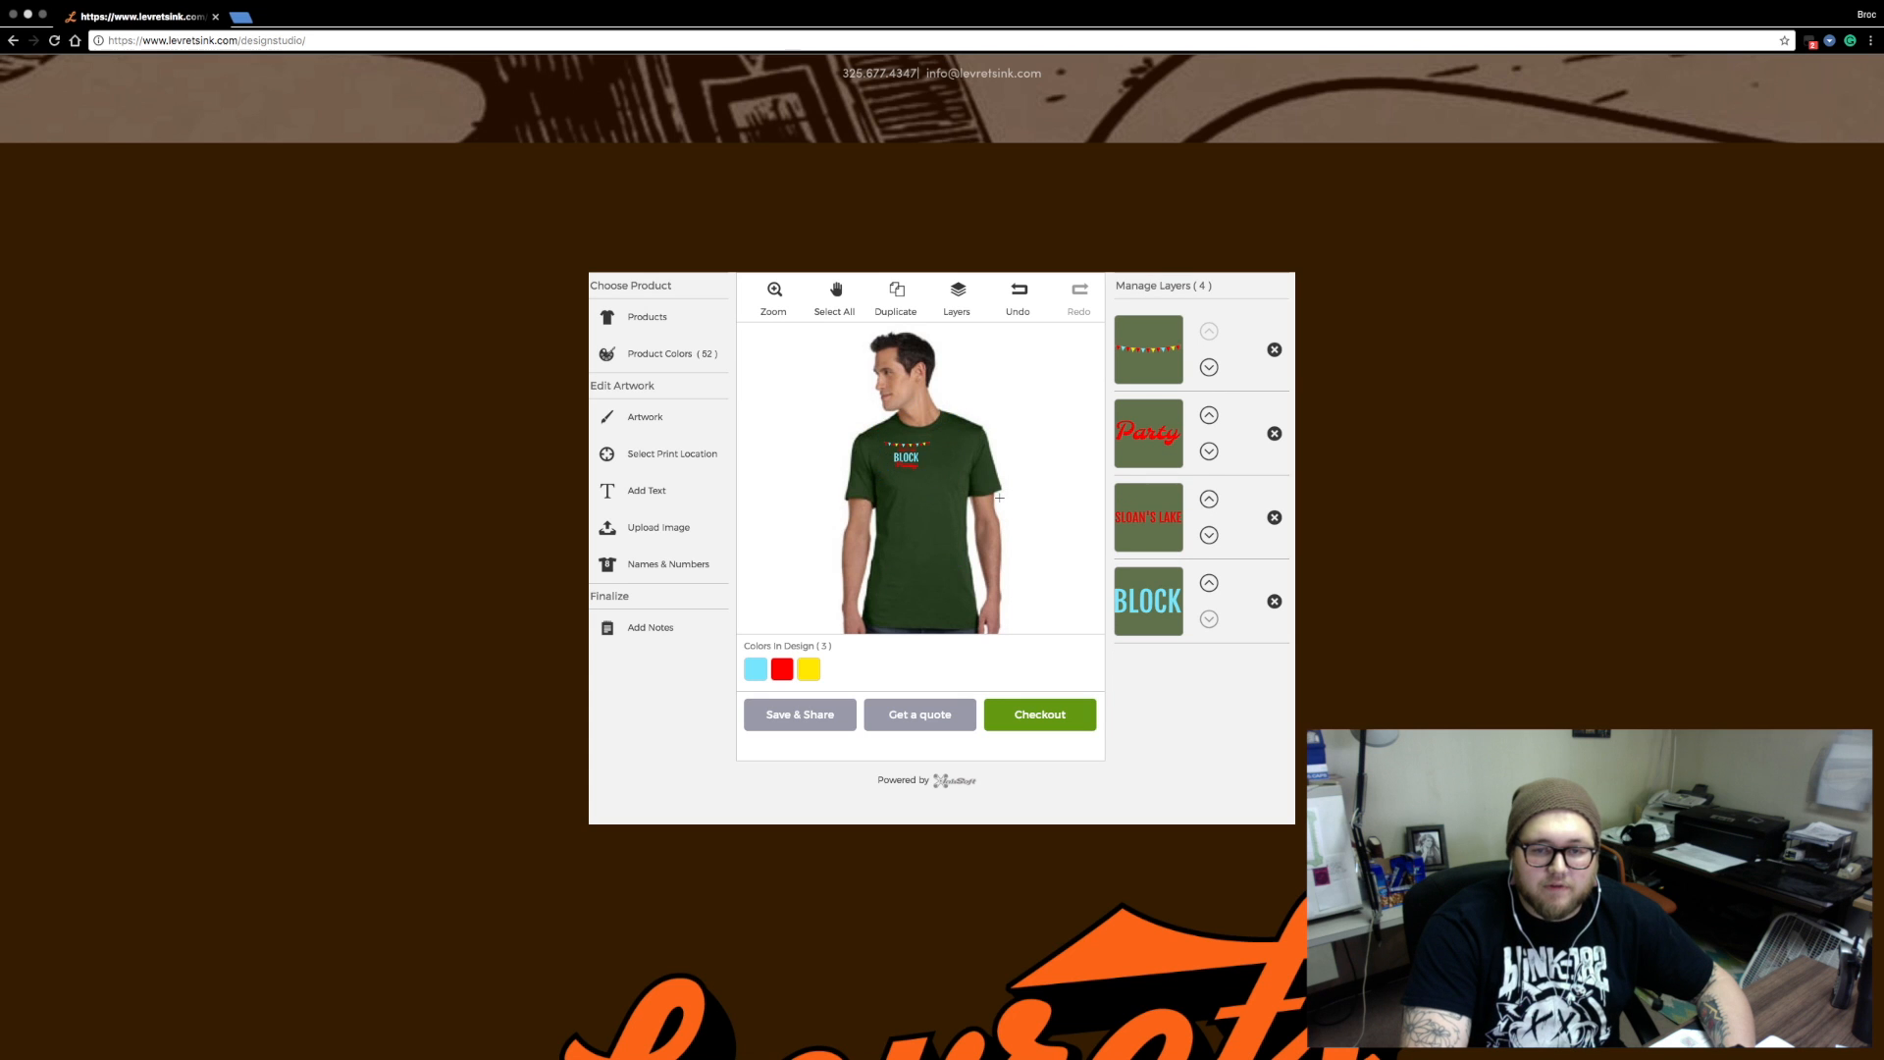
# Move the BLOCK text to the right on its own and delete it from the design
pyautogui.click(910, 458)
pyautogui.click(976, 472)
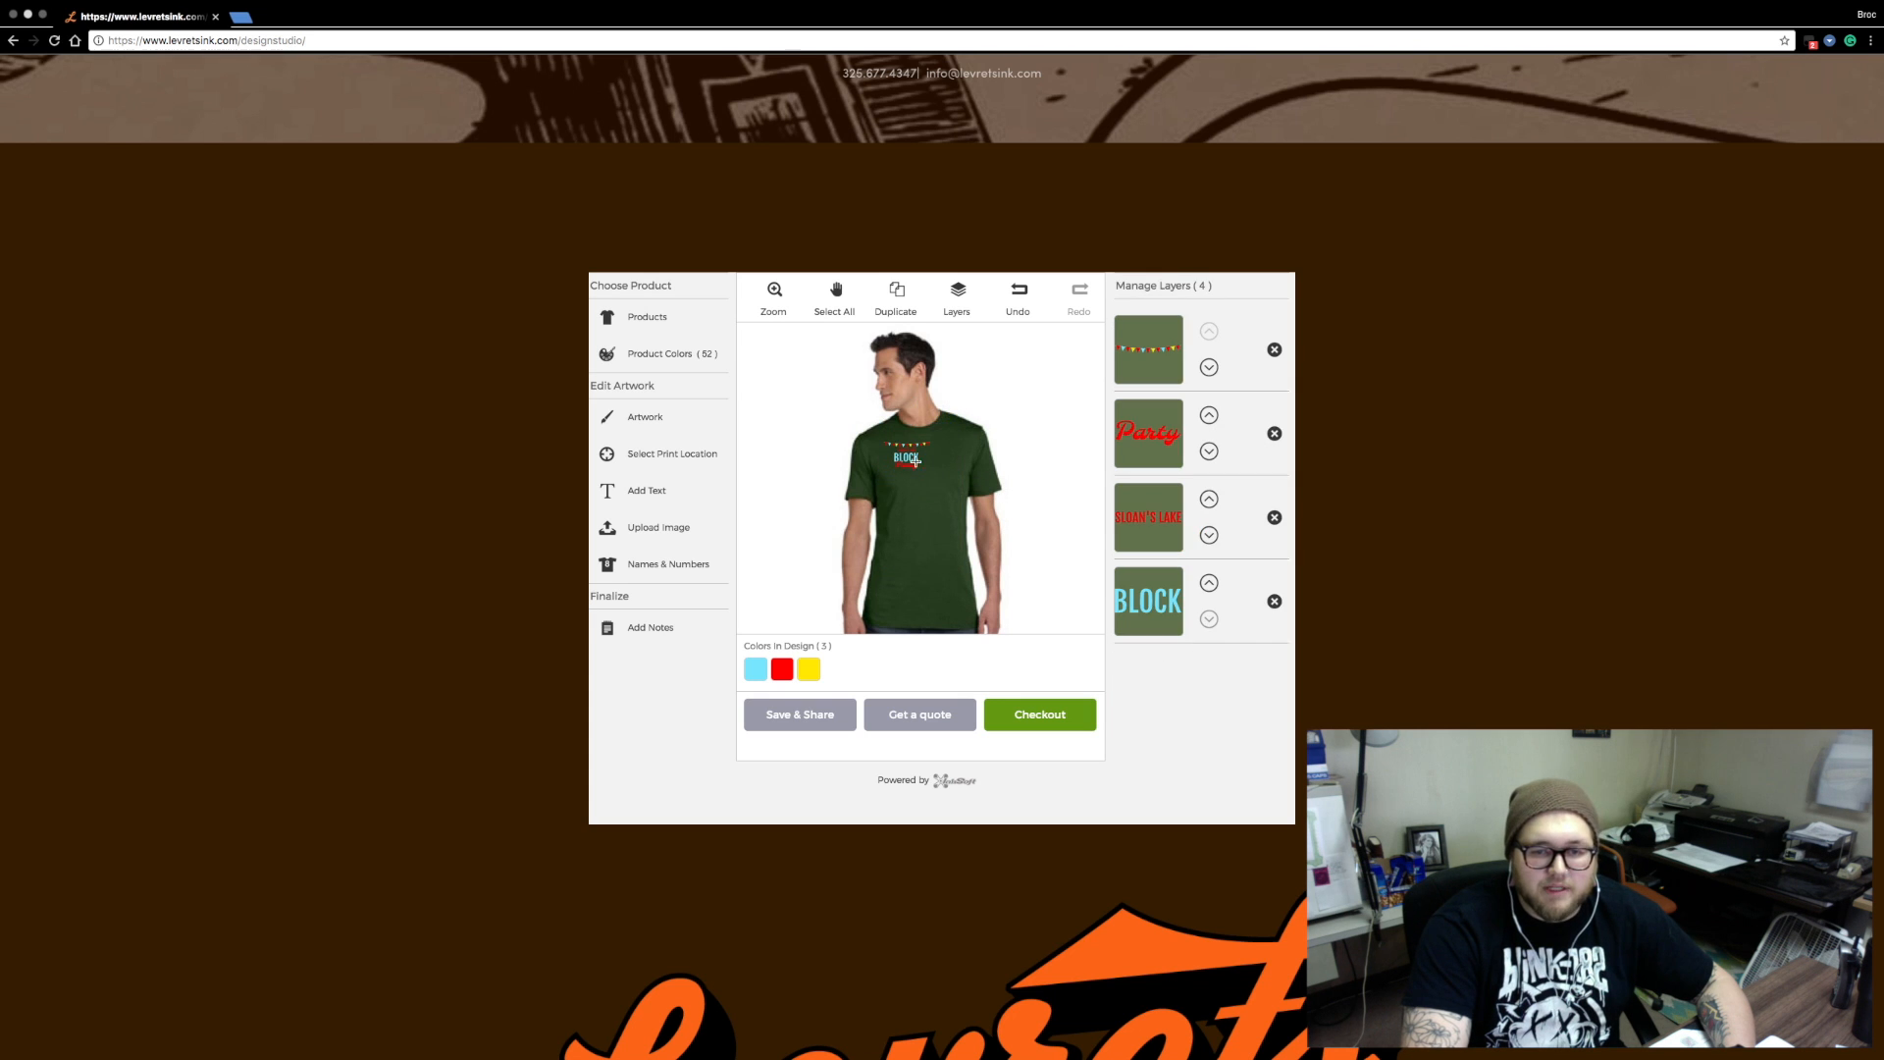
pyautogui.click(905, 458)
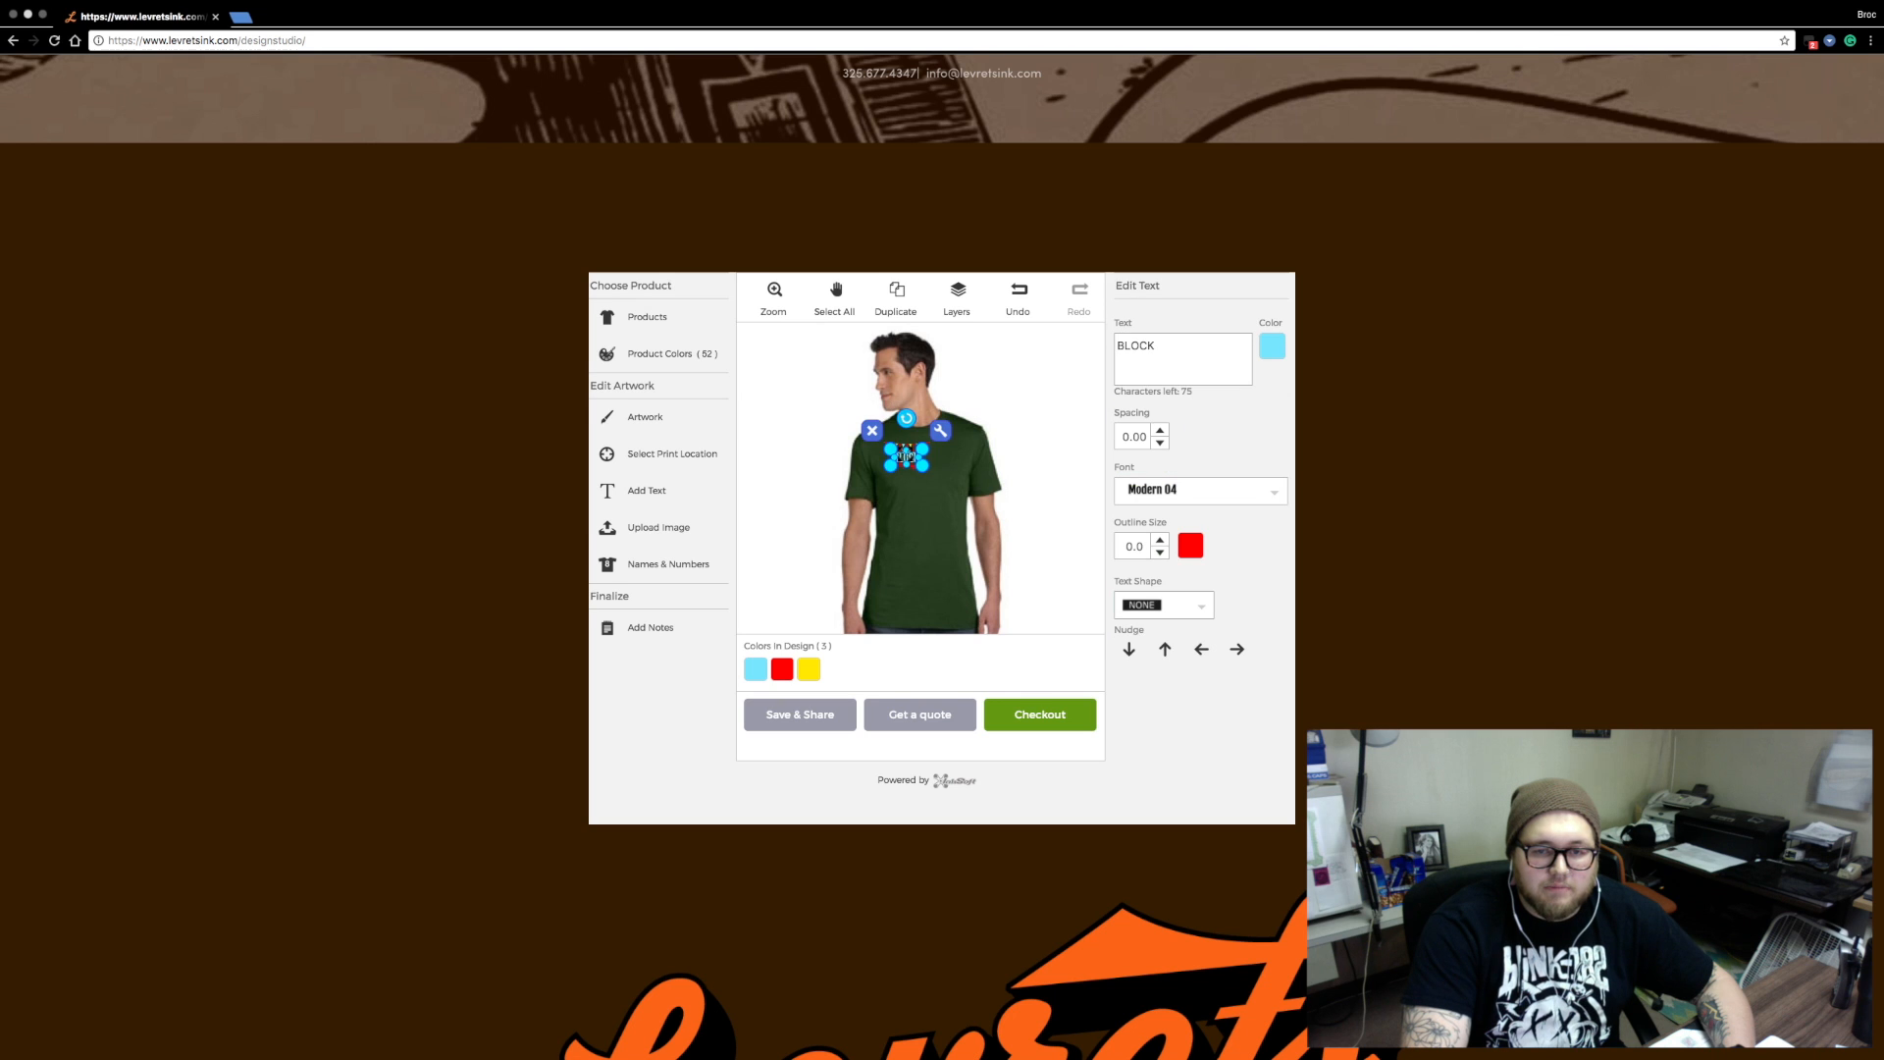
pyautogui.moveTo(906, 458); pyautogui.dragTo(922, 459)
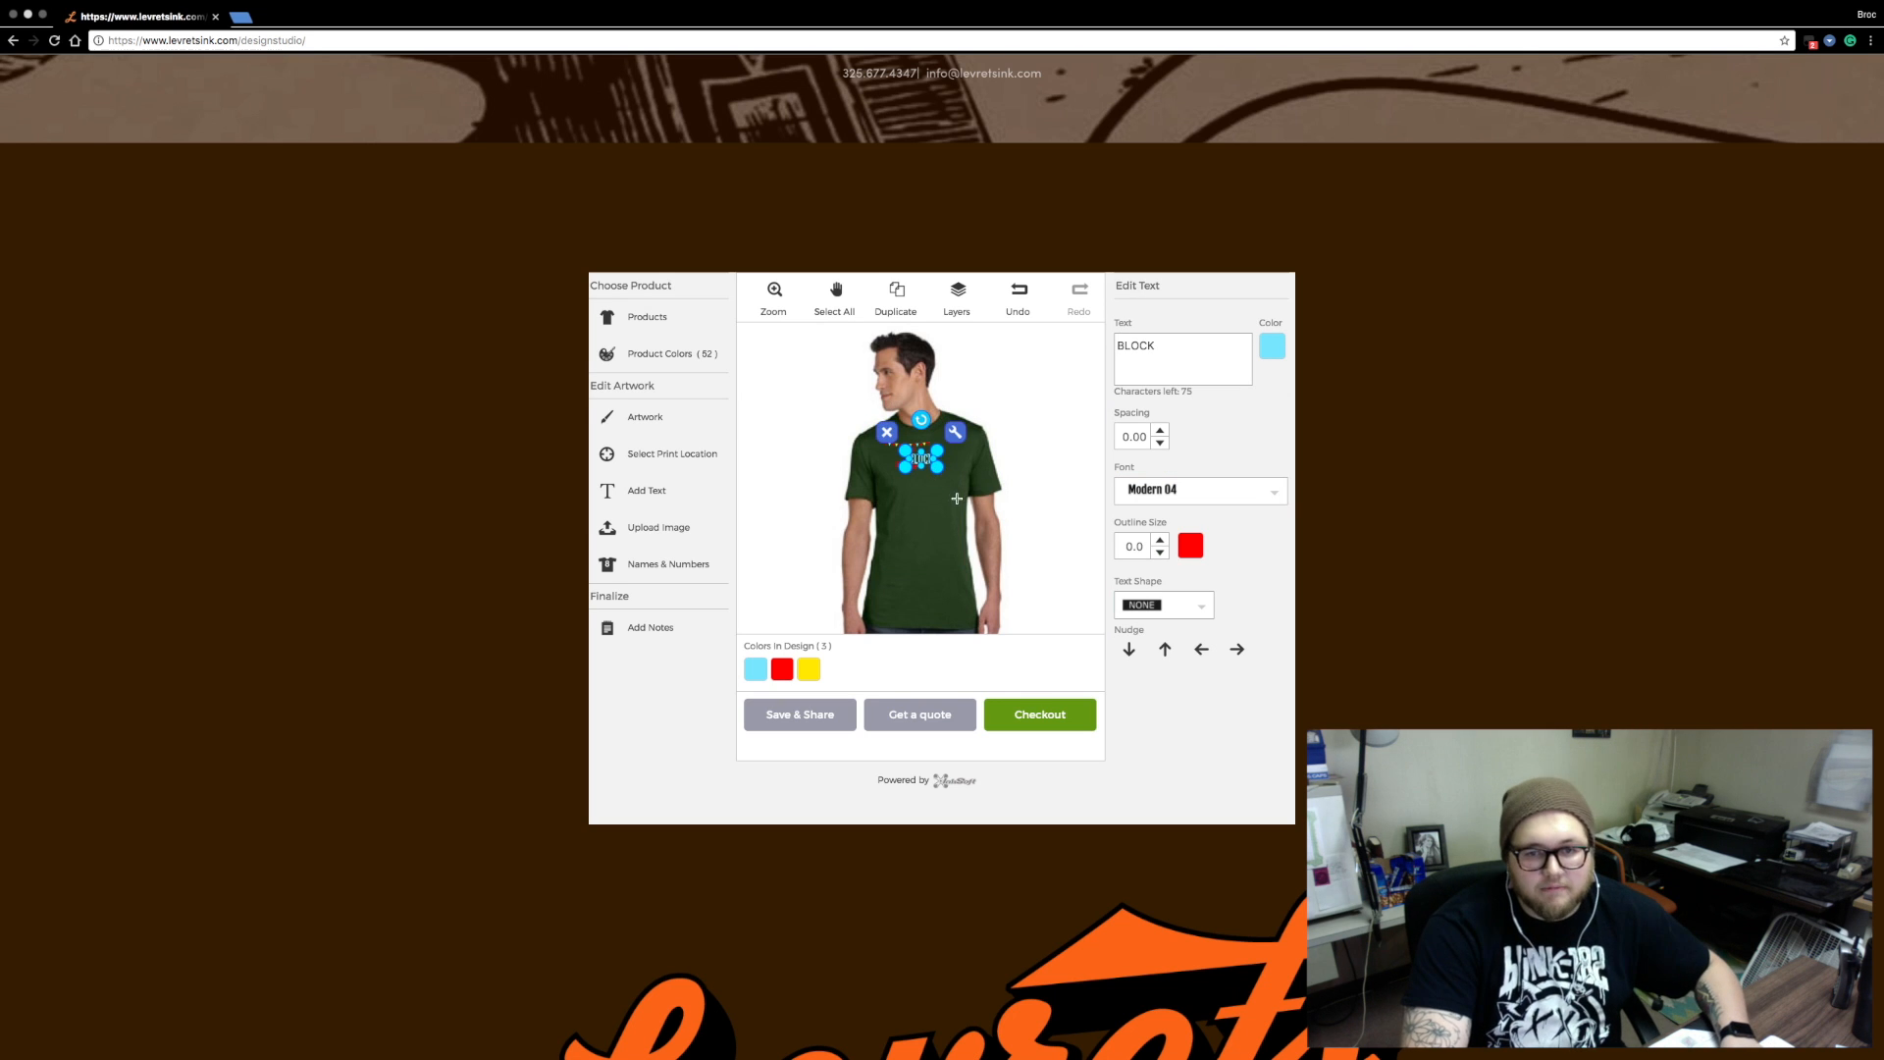
pyautogui.click(888, 435)
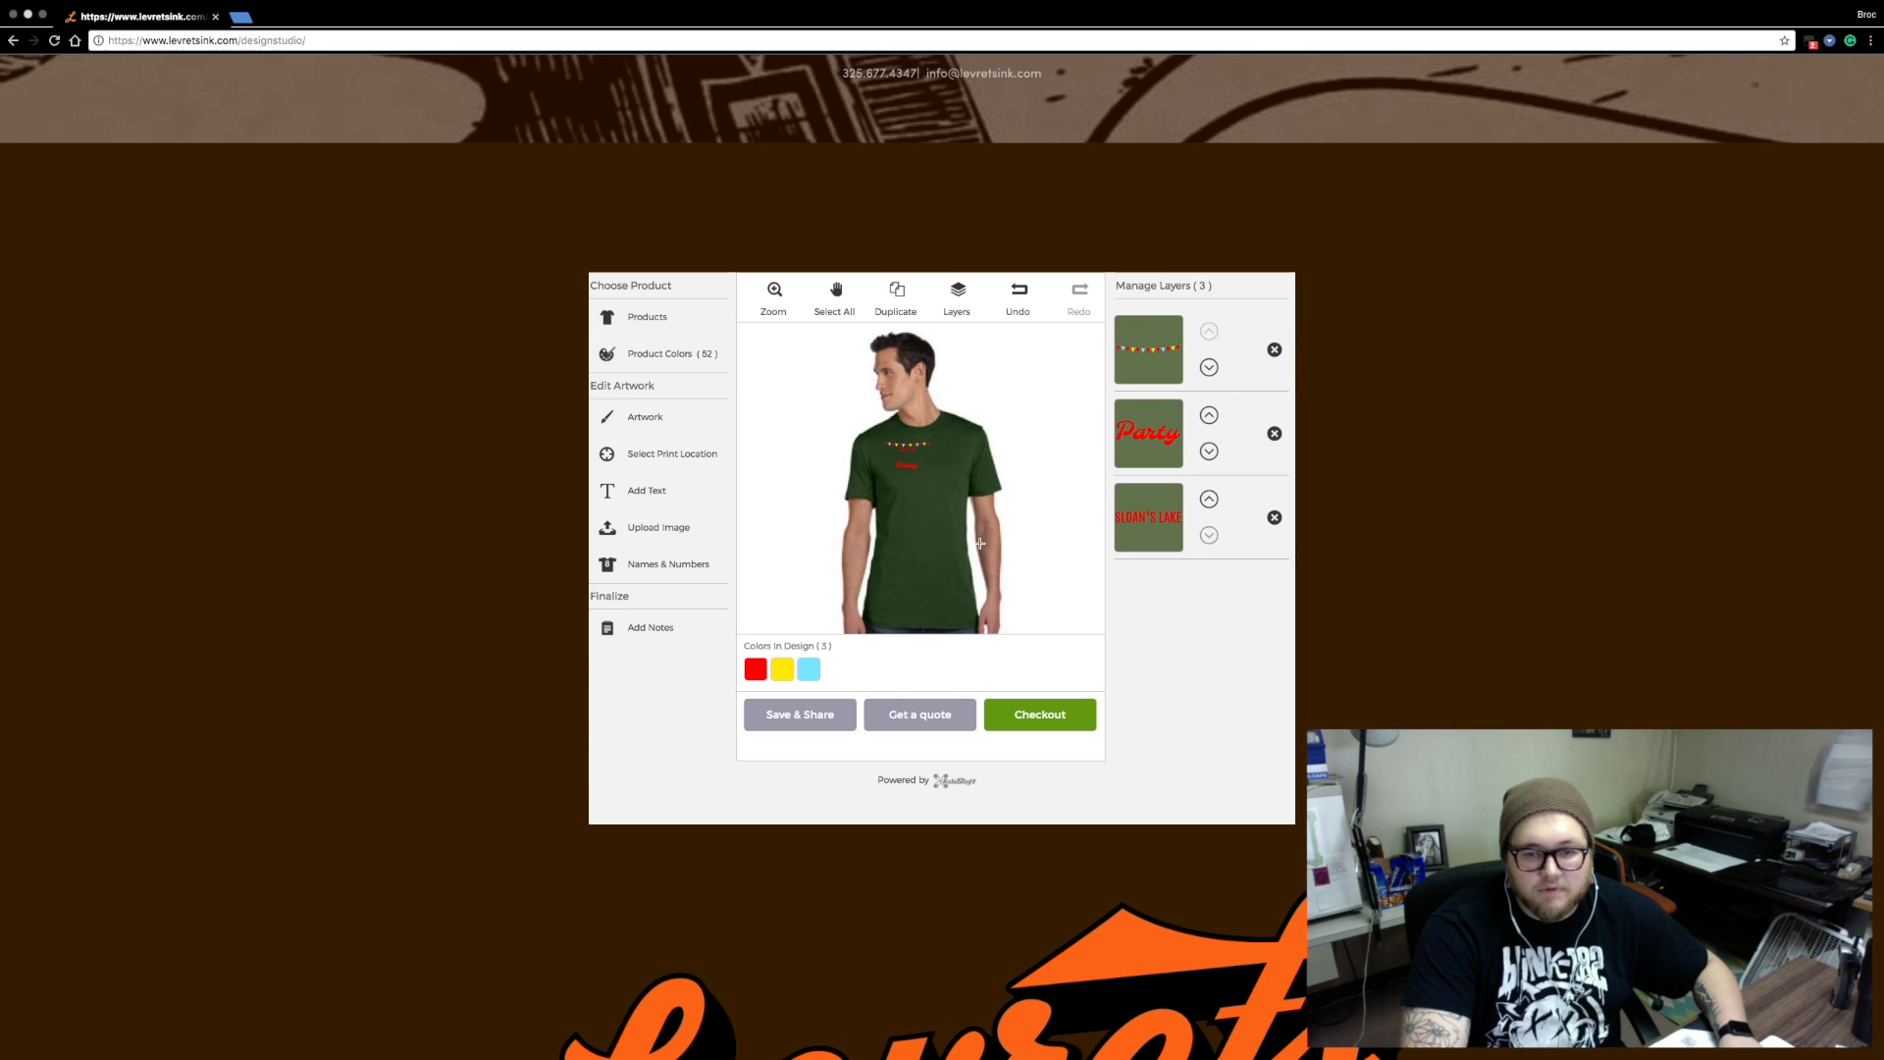
# Undo the BLOCK text deletion and the earlier moving and resizing of the design
pyautogui.click(1019, 302)
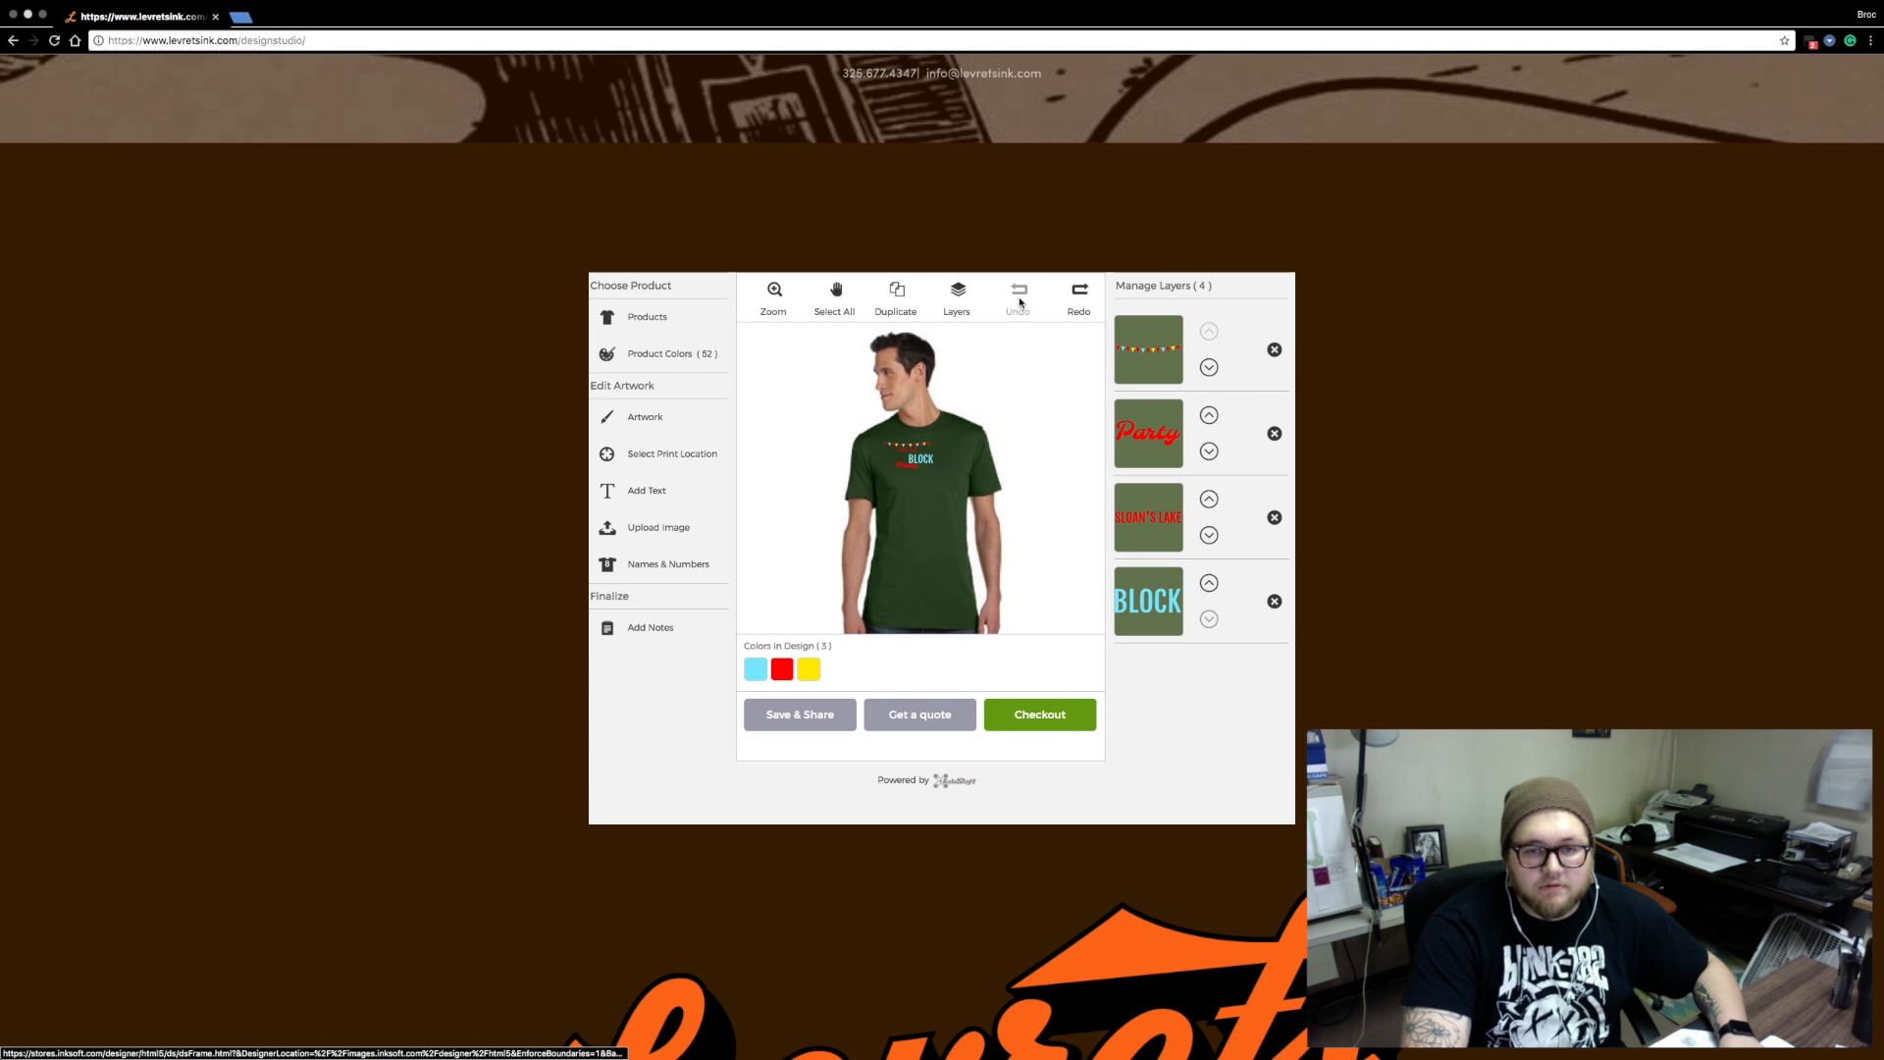
pyautogui.click(1020, 302)
pyautogui.click(926, 461)
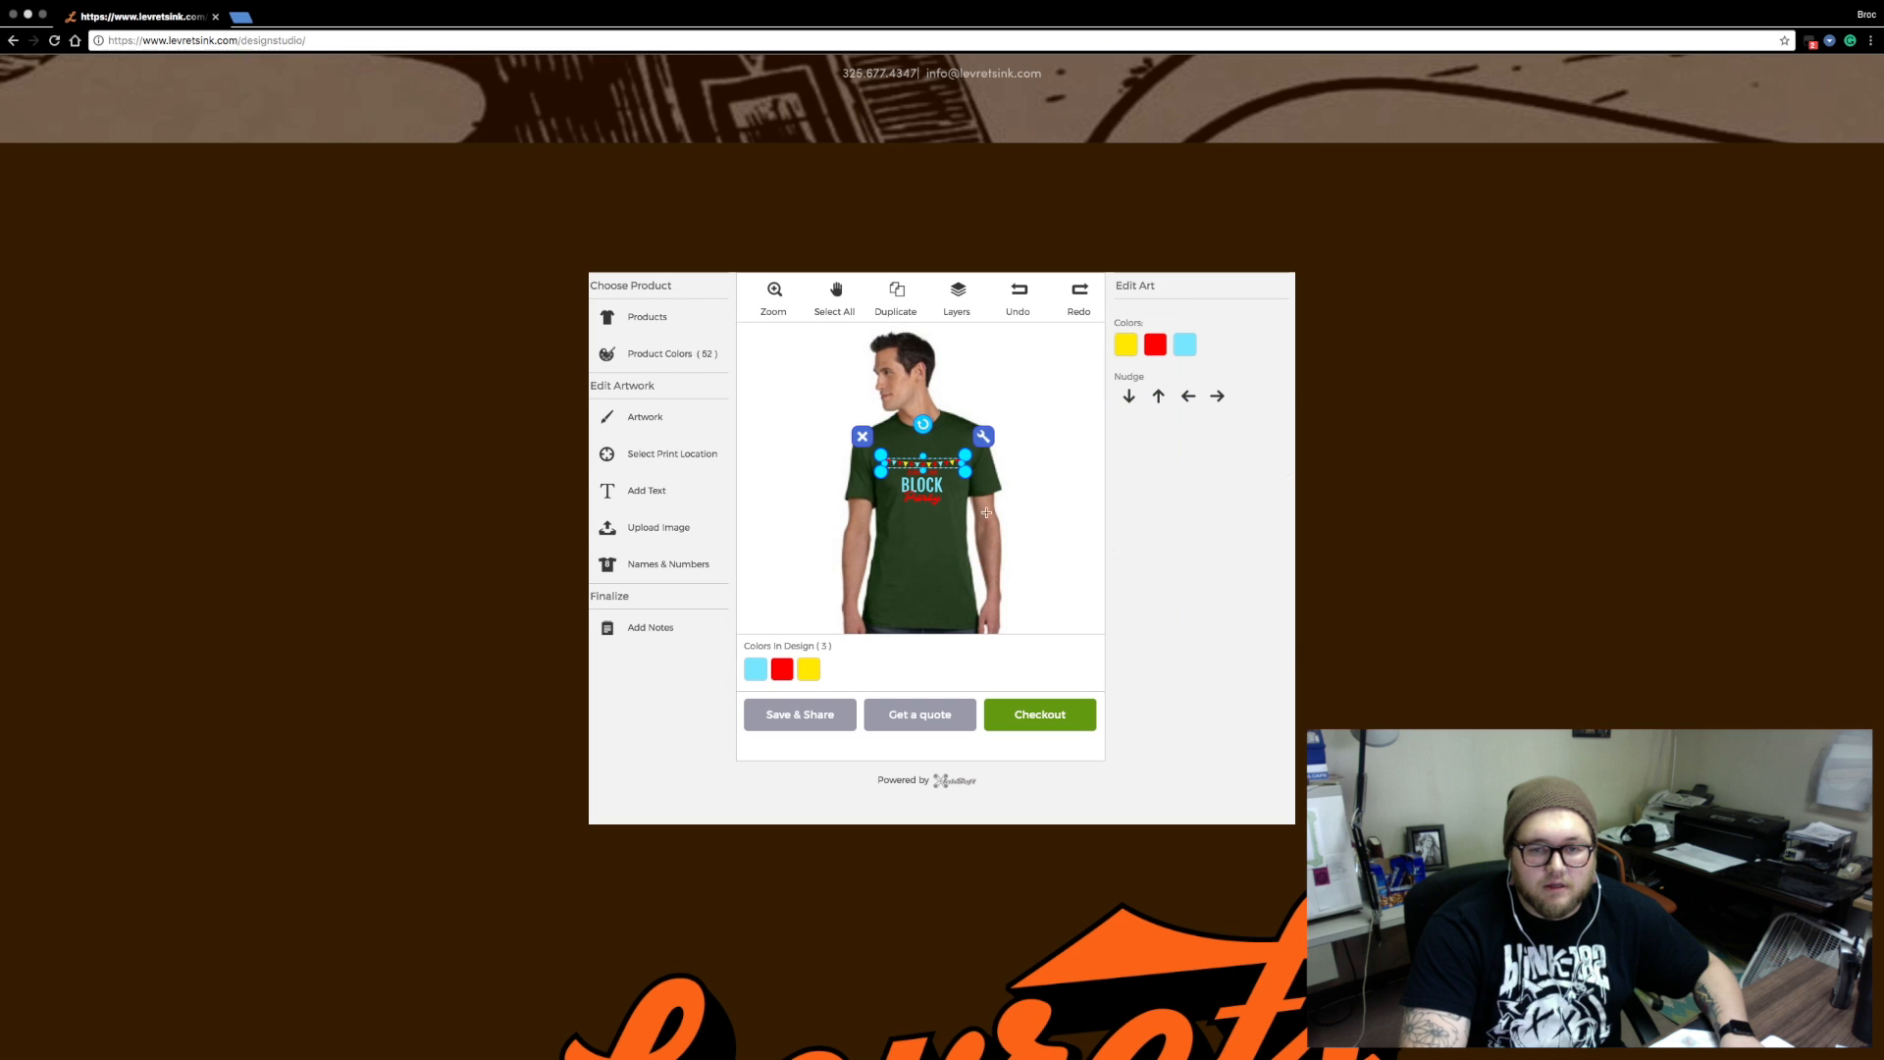
pyautogui.click(1011, 378)
# Select all four layers of the Block Party design together and scale them down
pyautogui.moveTo(854, 406); pyautogui.dragTo(978, 530)
pyautogui.click(1018, 482)
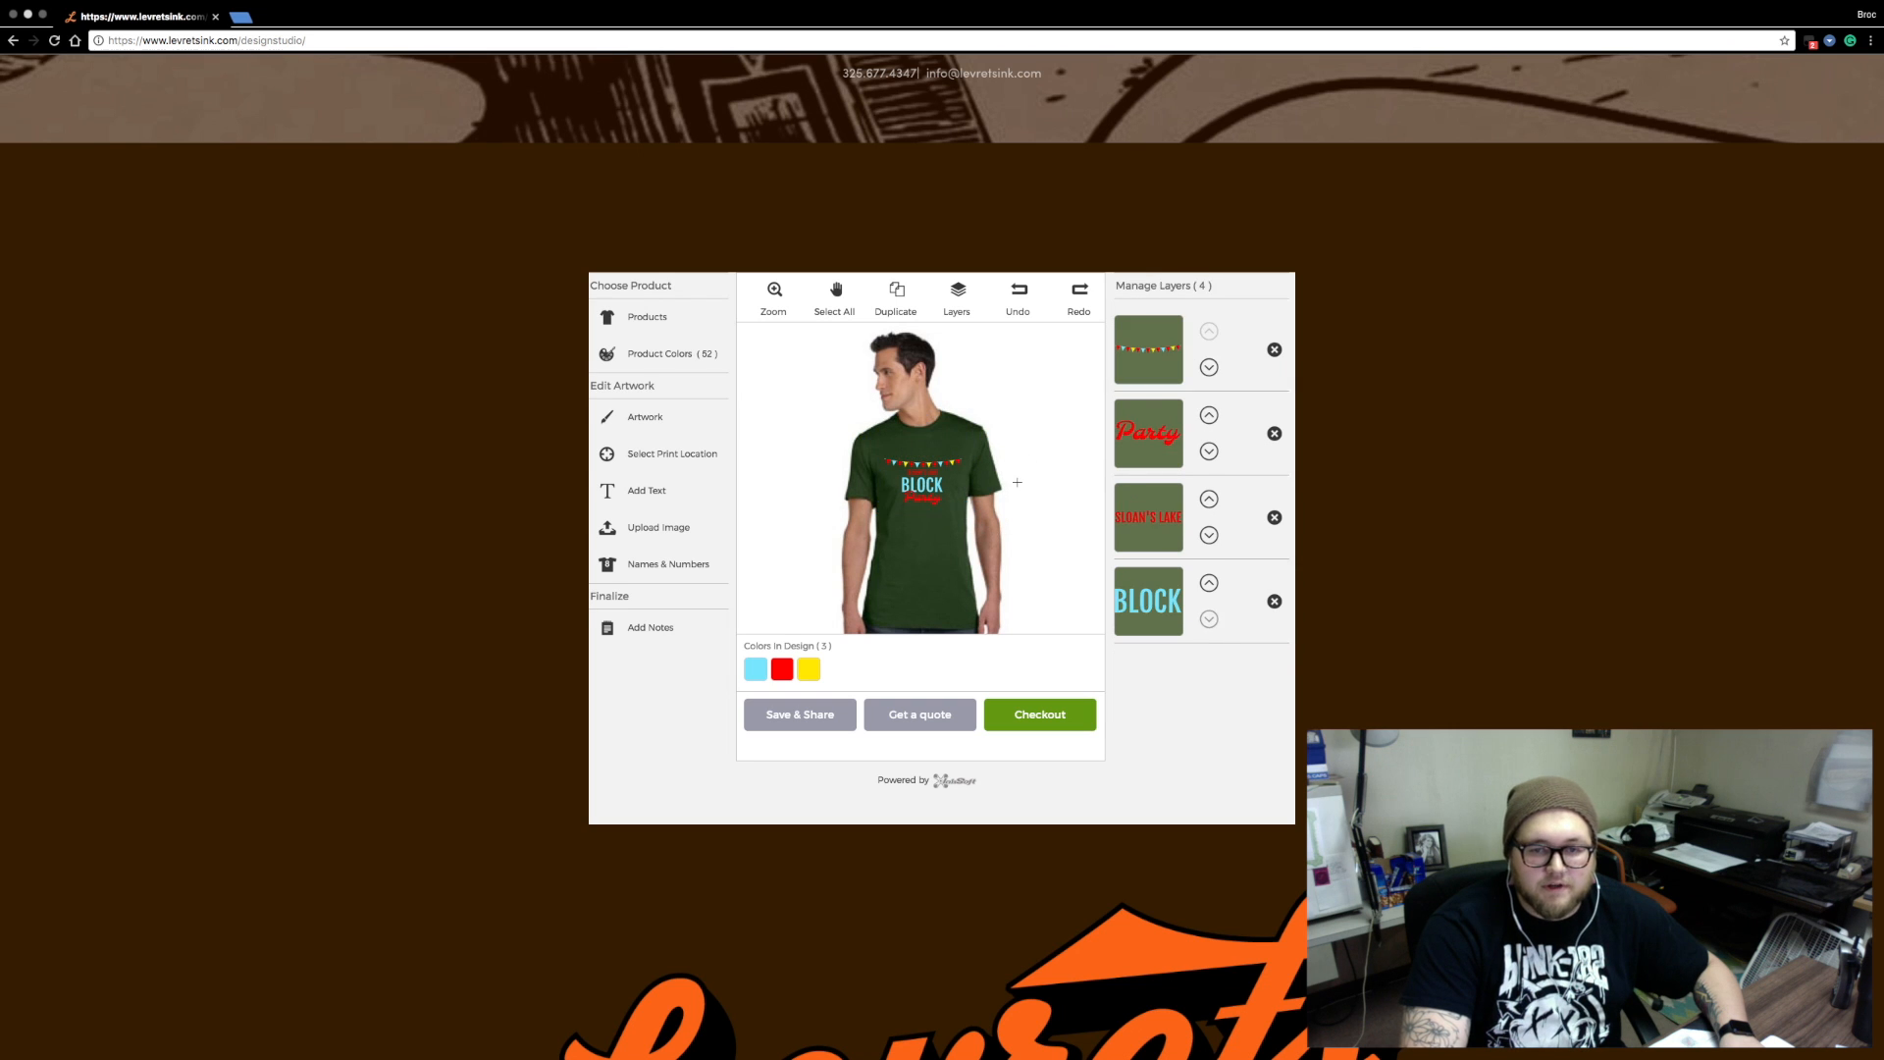
pyautogui.click(933, 493)
pyautogui.click(929, 501)
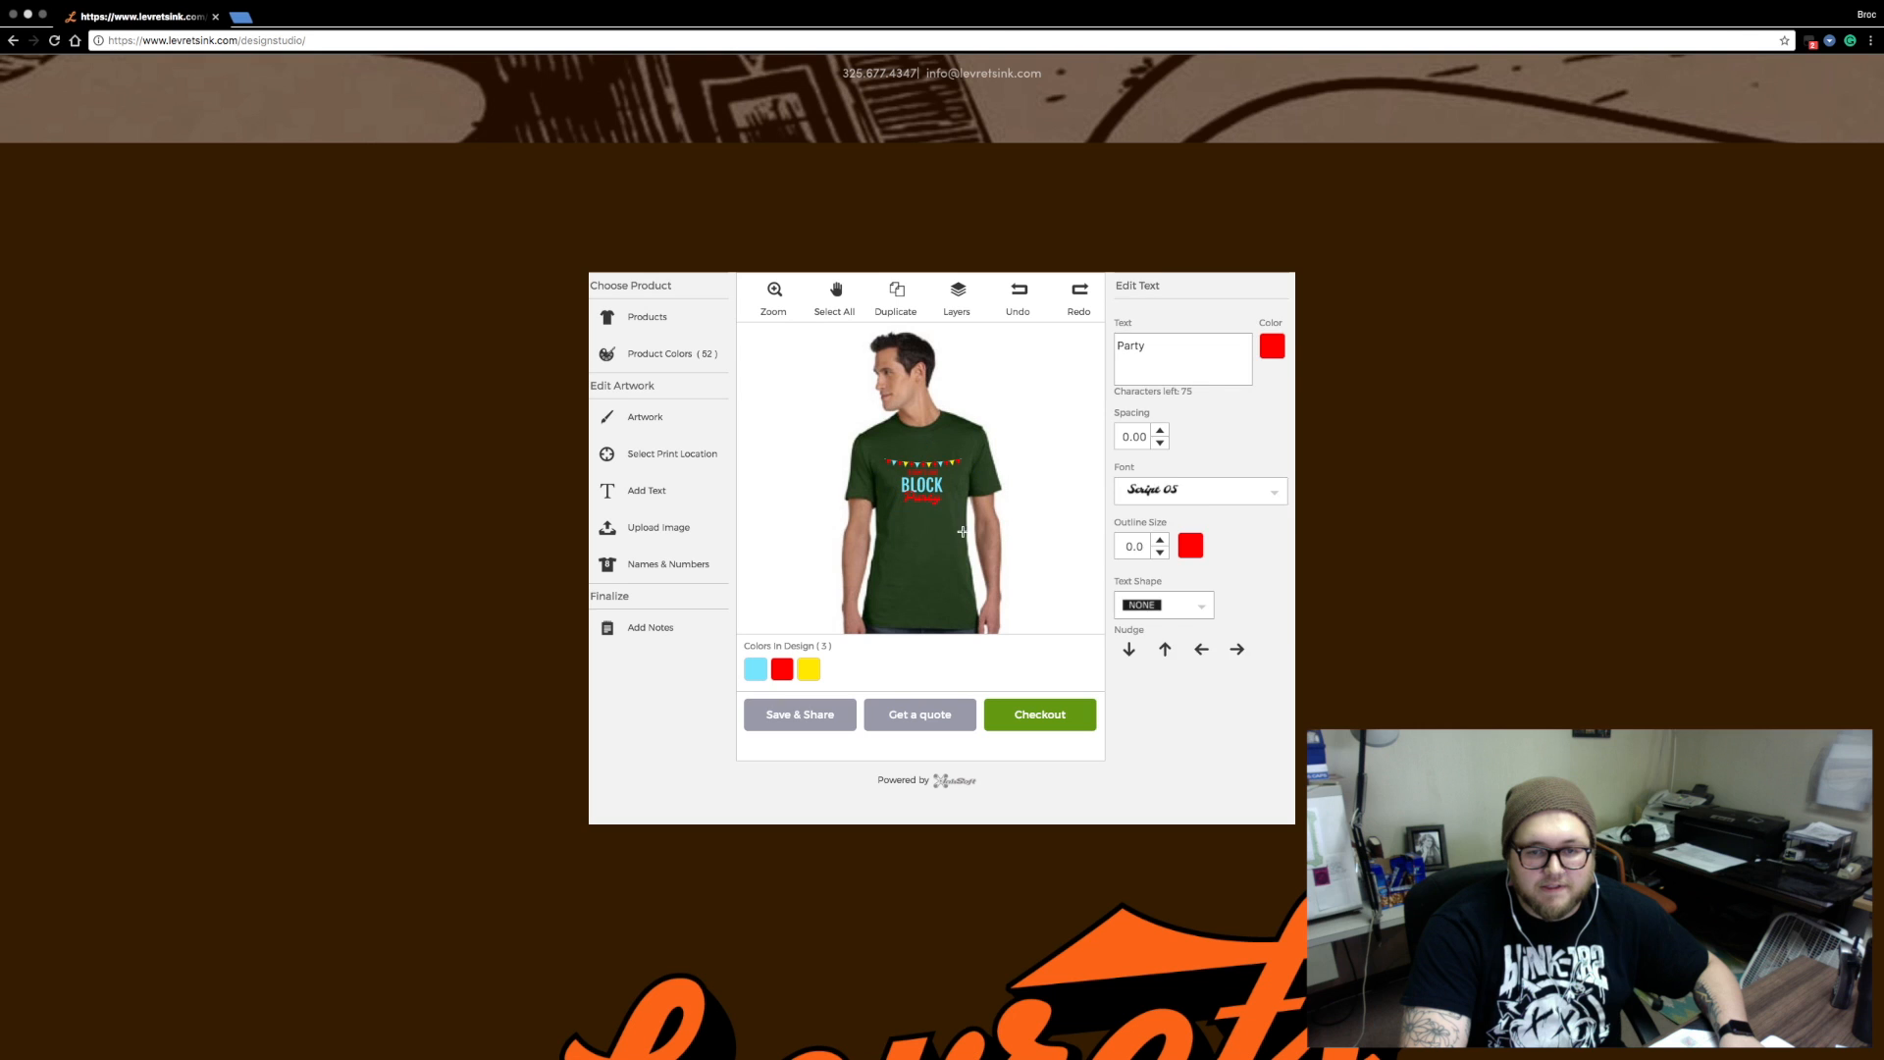
pyautogui.click(856, 444)
pyautogui.moveTo(871, 453); pyautogui.dragTo(988, 527)
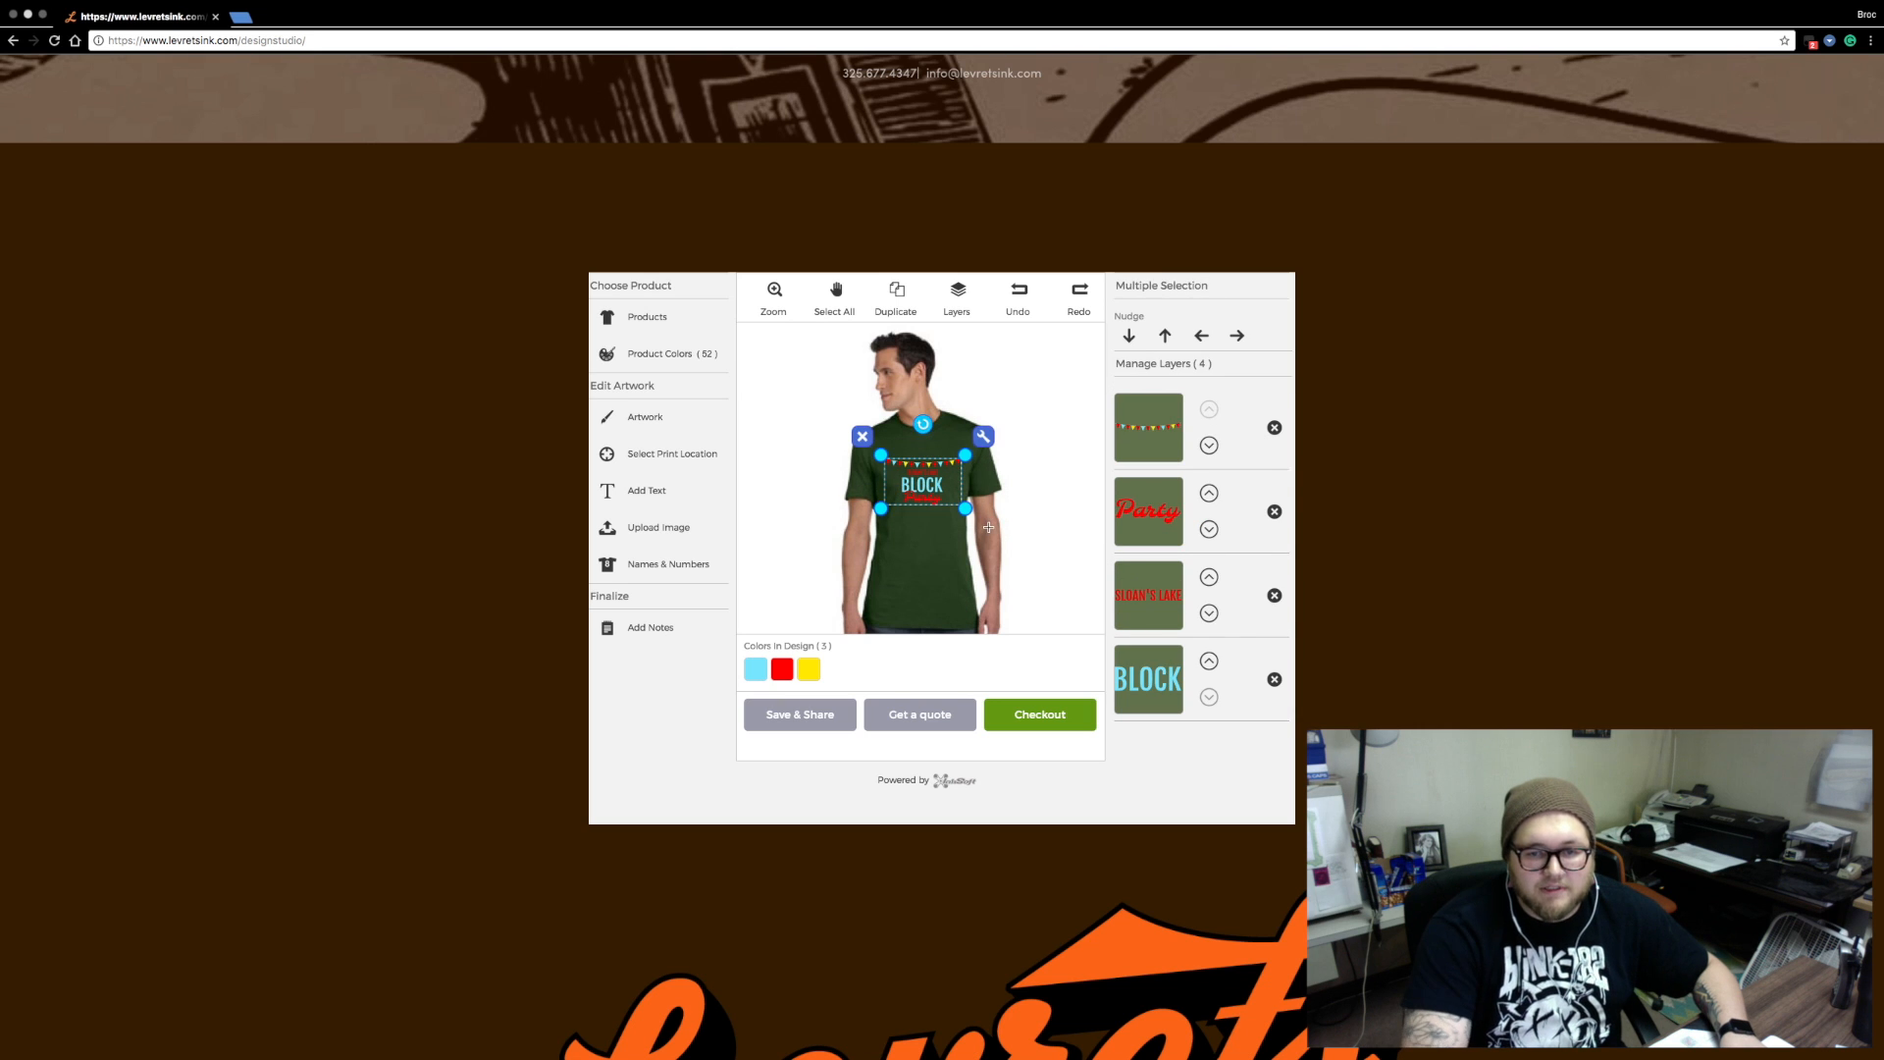
pyautogui.moveTo(968, 509); pyautogui.dragTo(968, 503)
# Reselect the whole Block Party design and position it horizontally centered in the upper part of the design area
pyautogui.click(862, 449)
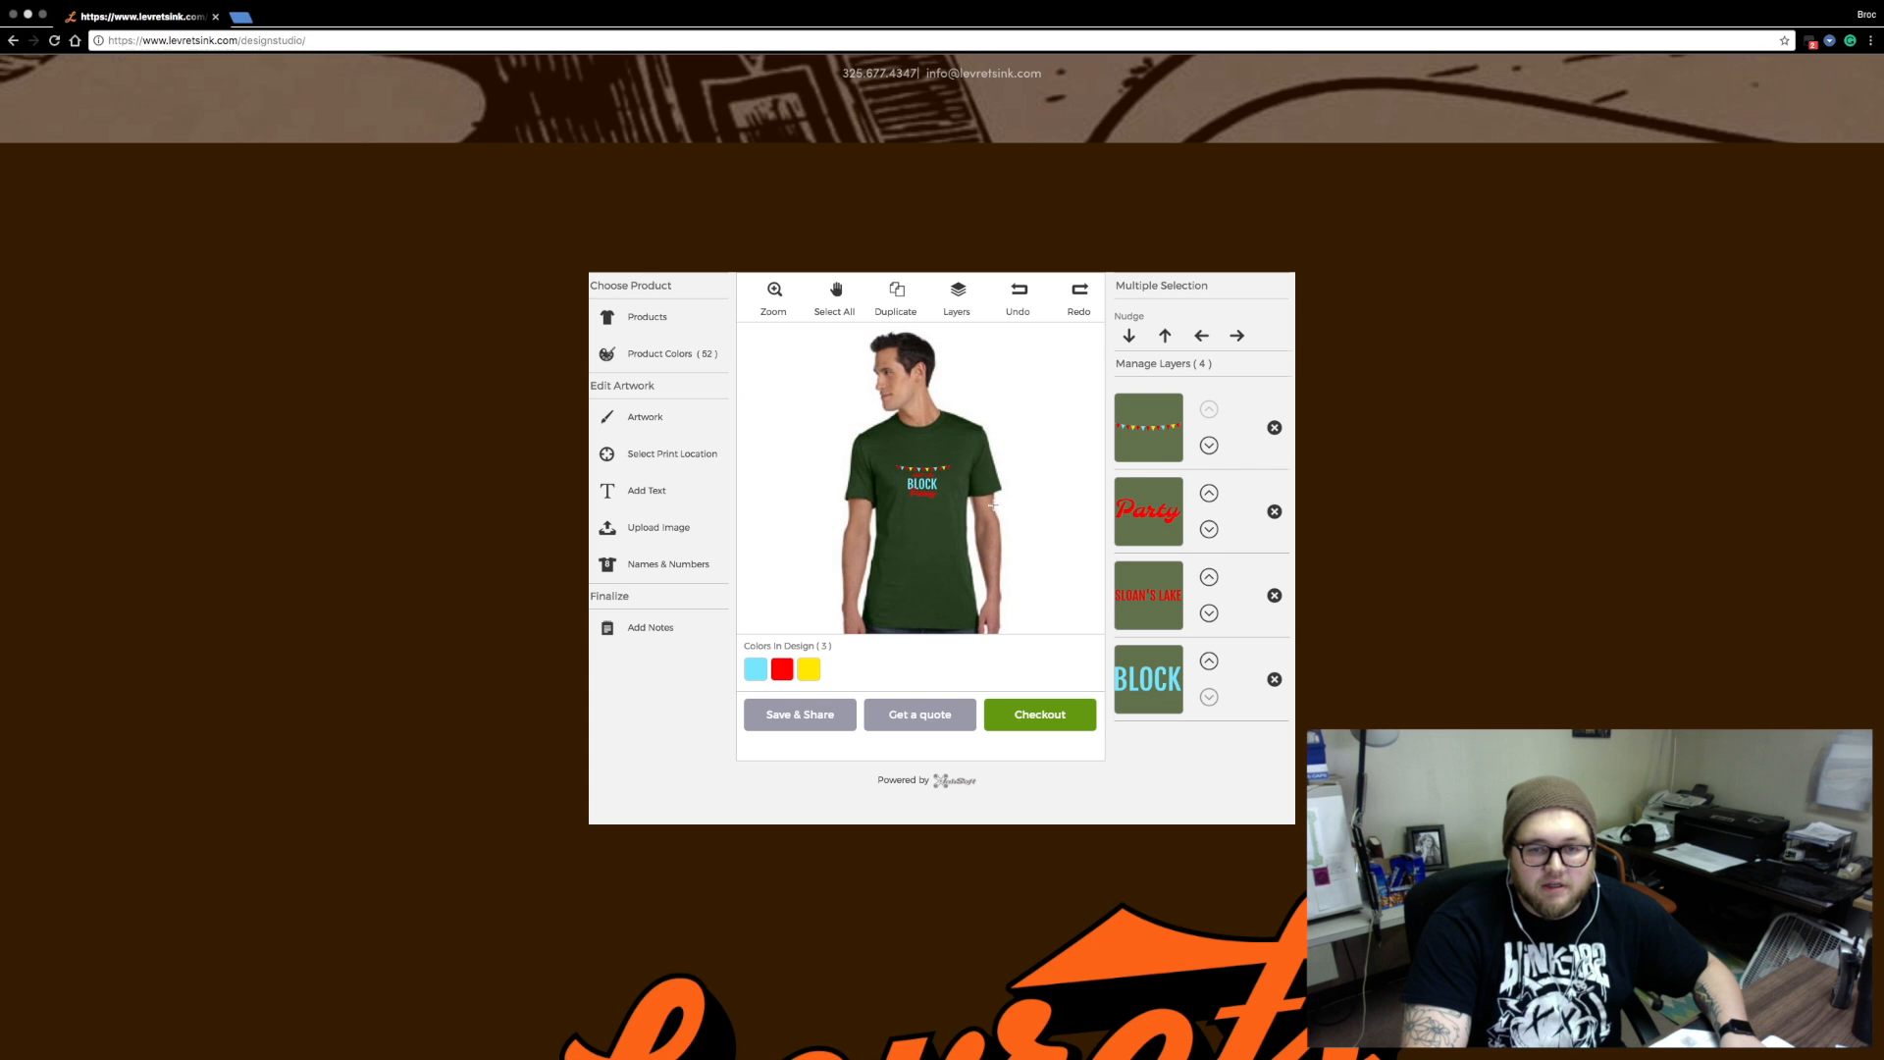
pyautogui.moveTo(863, 450); pyautogui.dragTo(1018, 542)
pyautogui.moveTo(923, 483); pyautogui.dragTo(910, 476)
pyautogui.click(986, 524)
pyautogui.moveTo(986, 524); pyautogui.dragTo(846, 417)
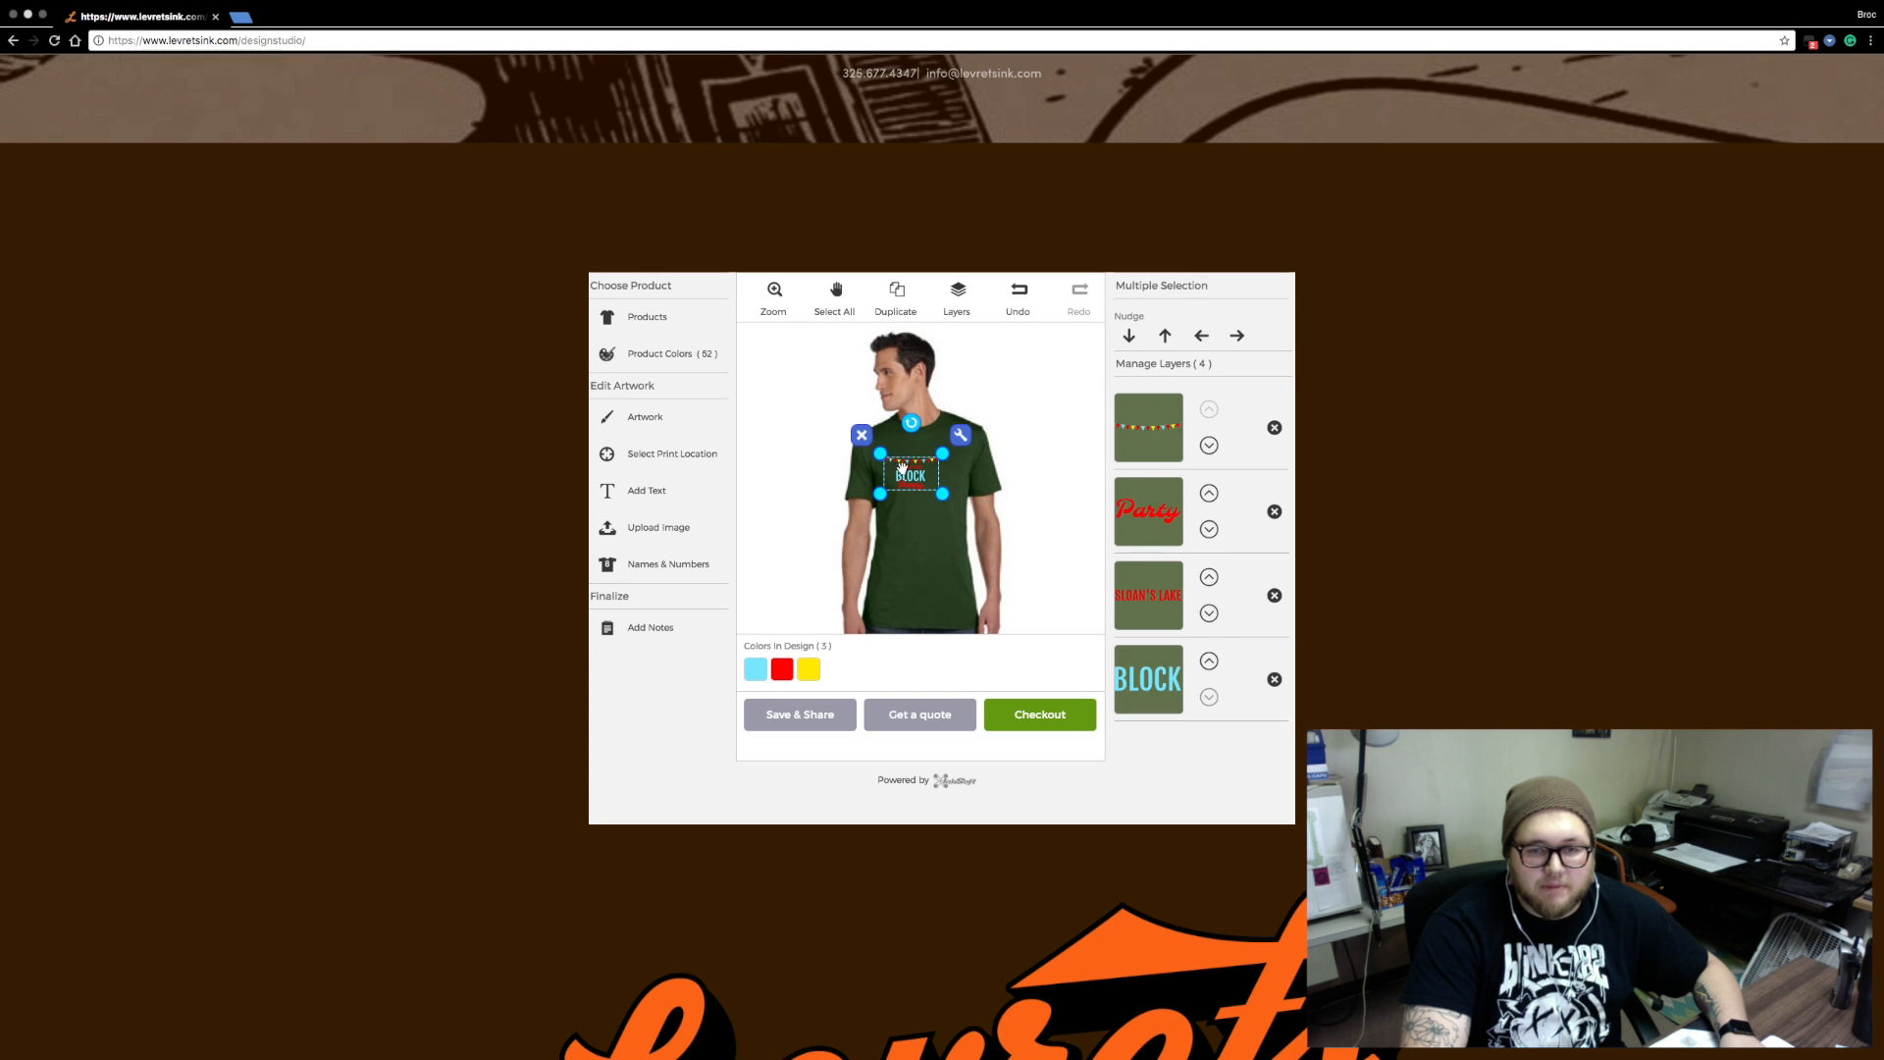
pyautogui.moveTo(908, 474); pyautogui.dragTo(912, 476)
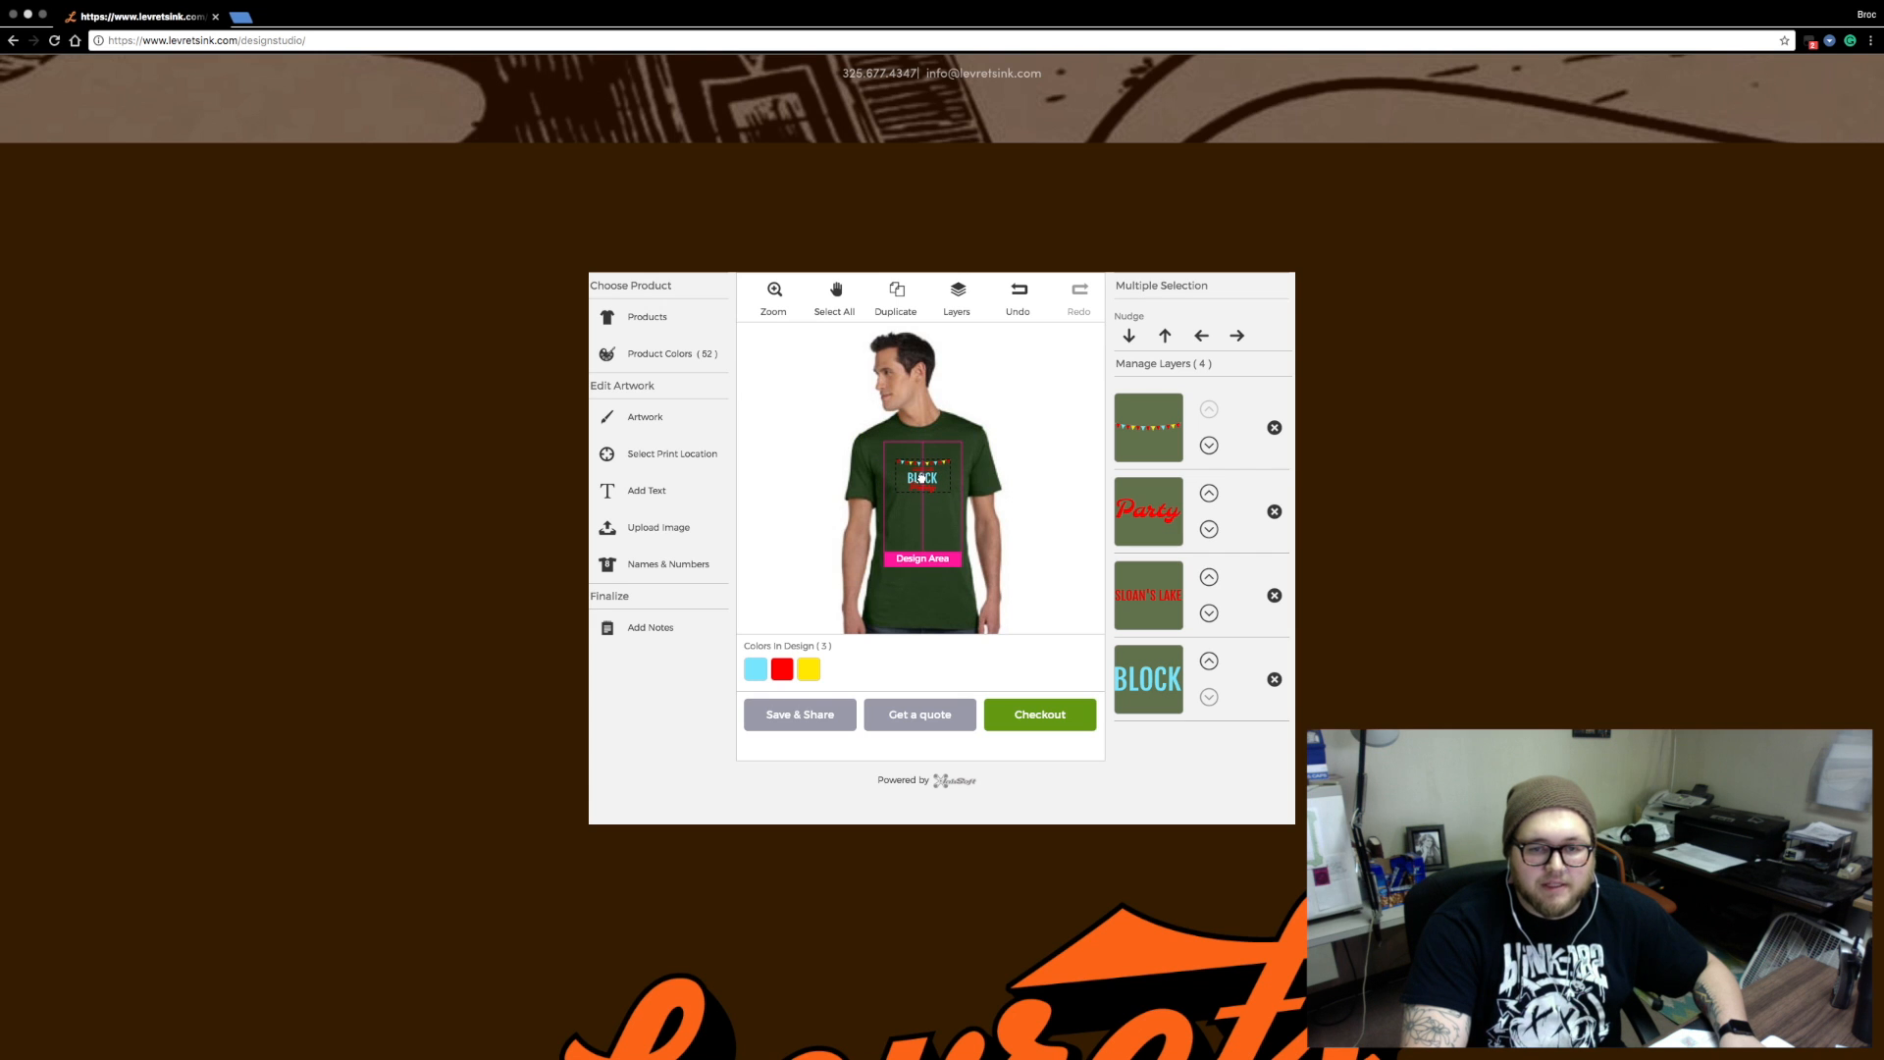
pyautogui.moveTo(921, 479); pyautogui.dragTo(920, 479)
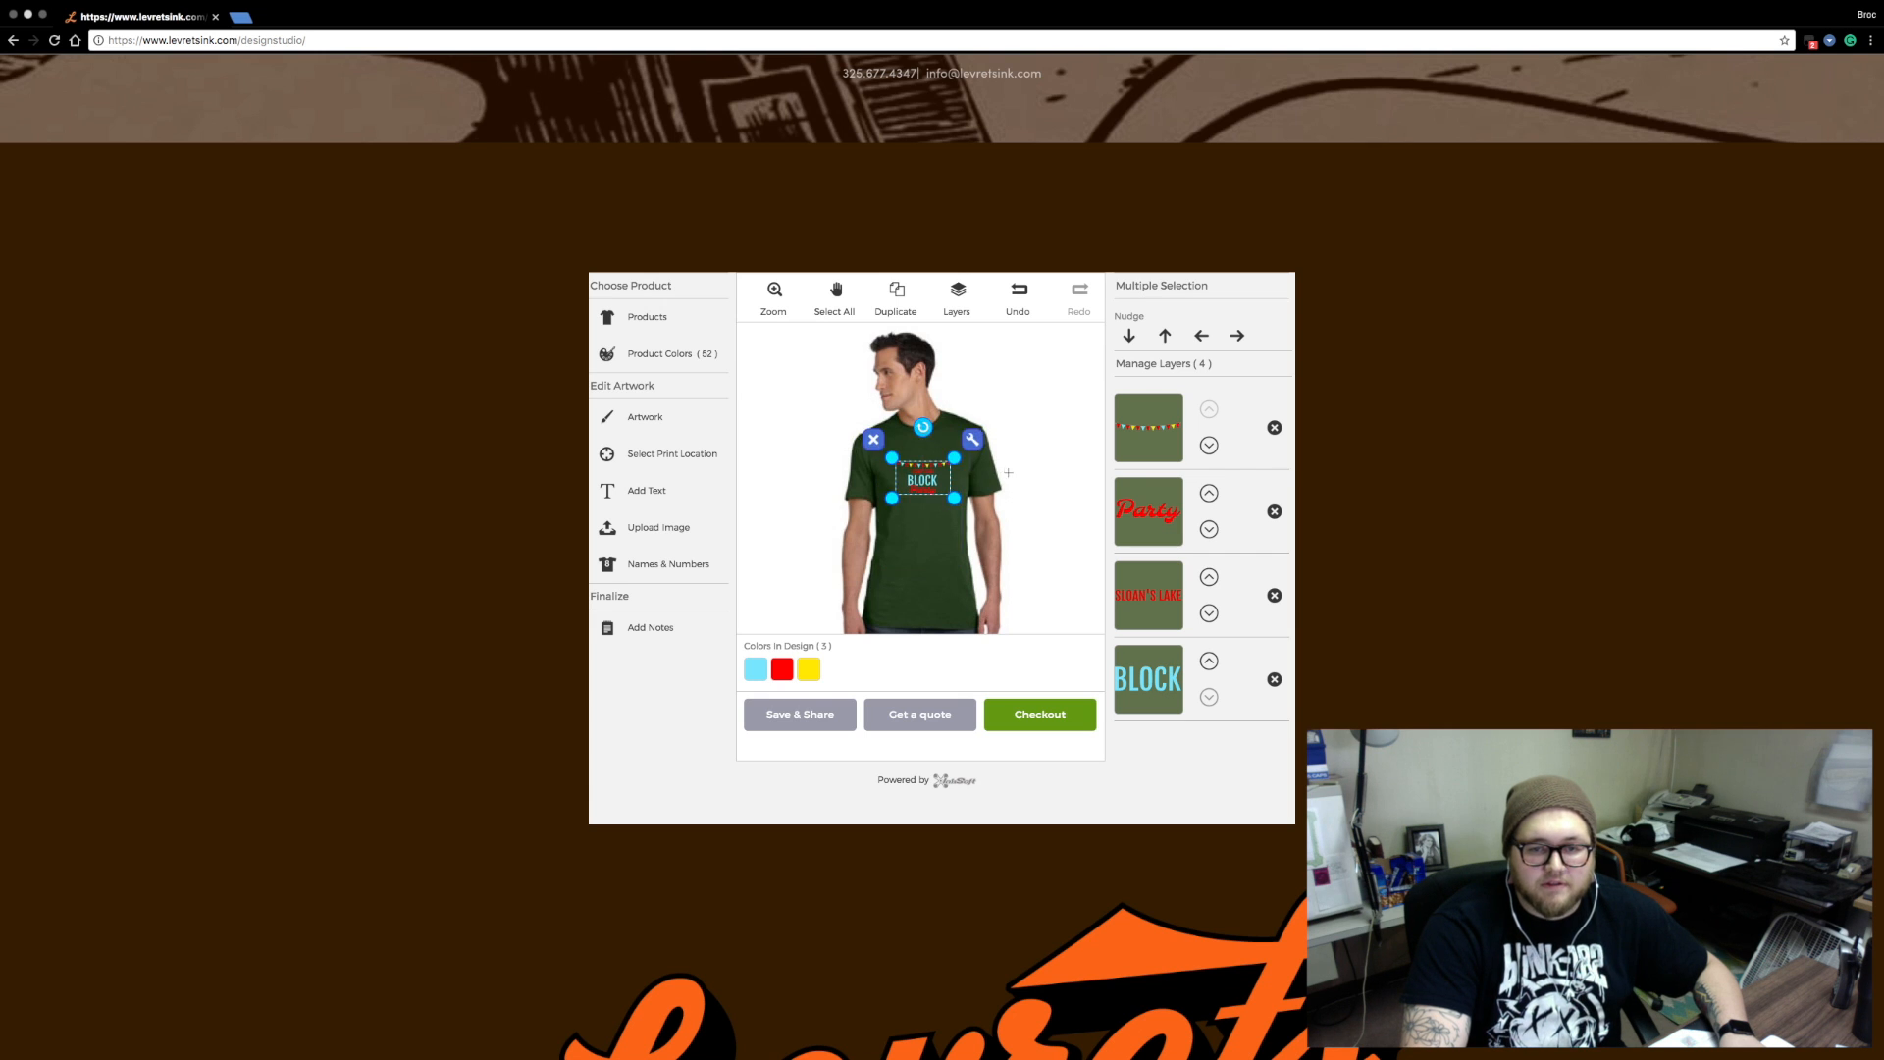
# Reselect the whole Block Party design and scale it up slightly on the chest of the shirt
pyautogui.click(1008, 472)
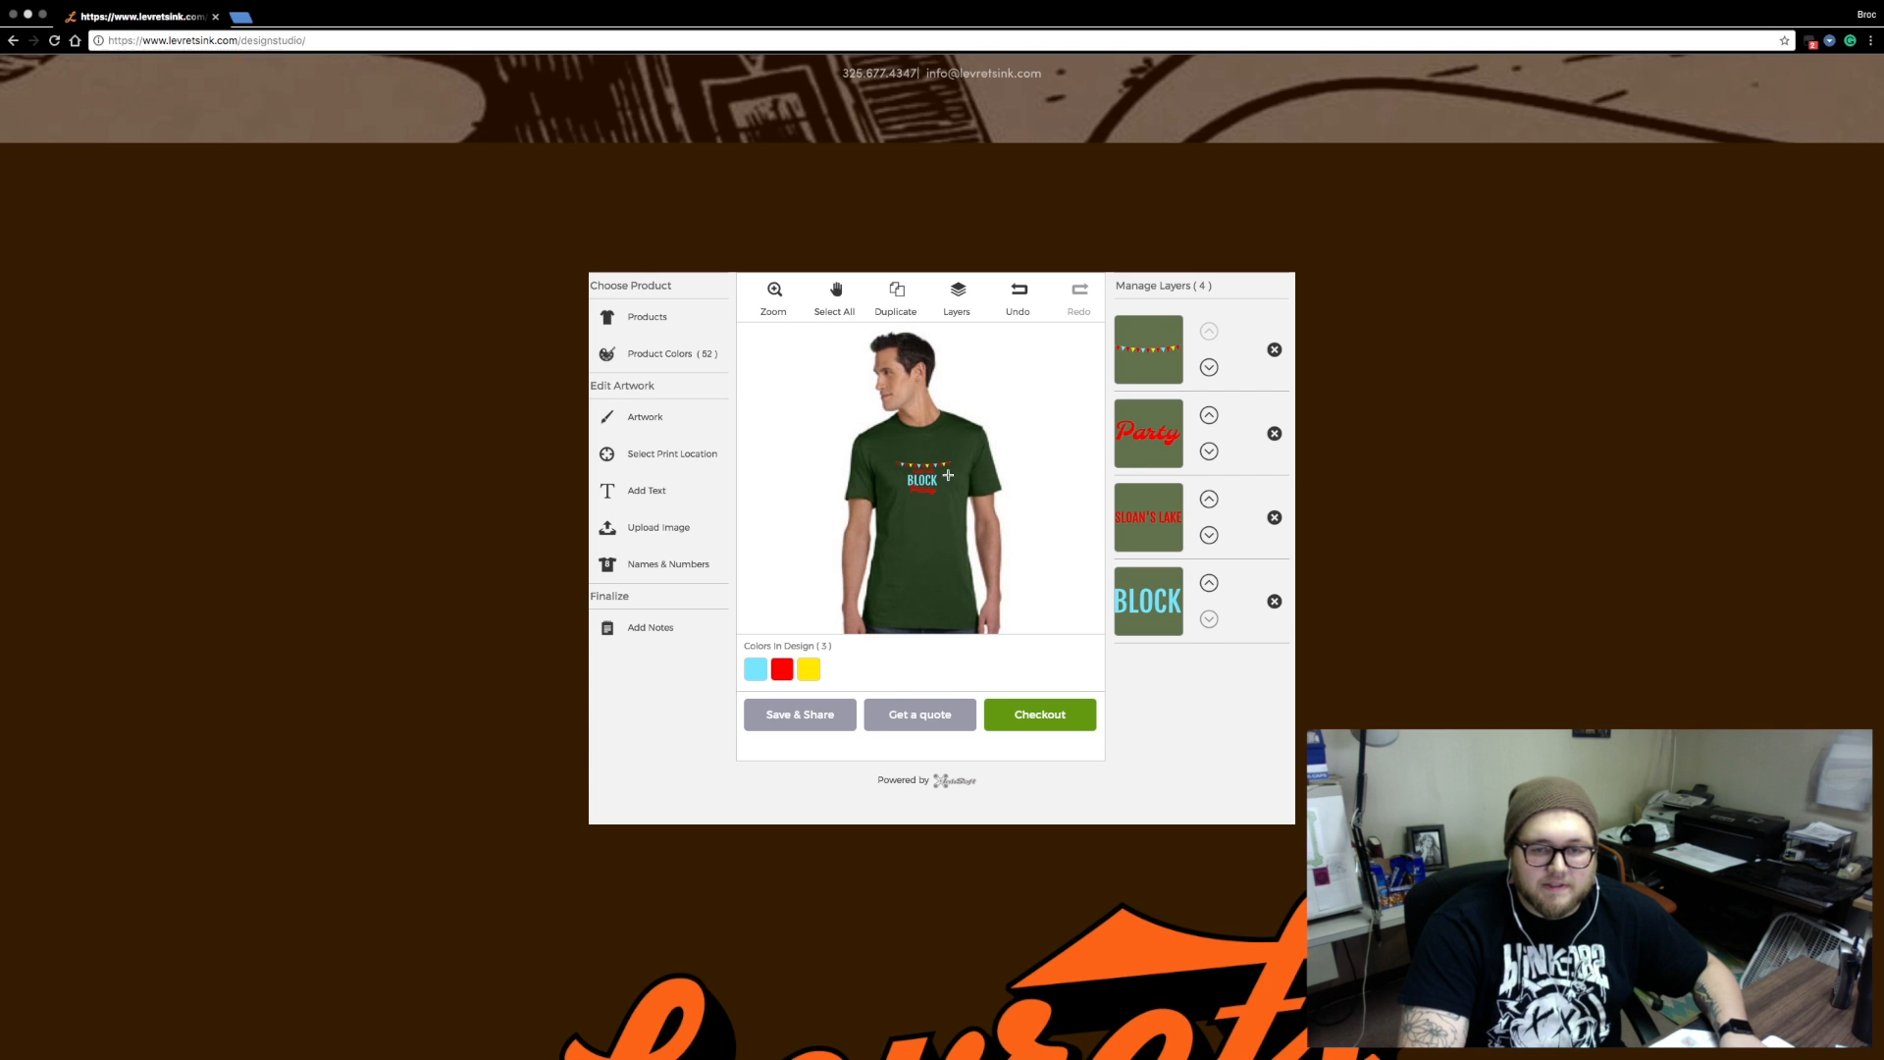
pyautogui.moveTo(878, 456); pyautogui.dragTo(966, 506)
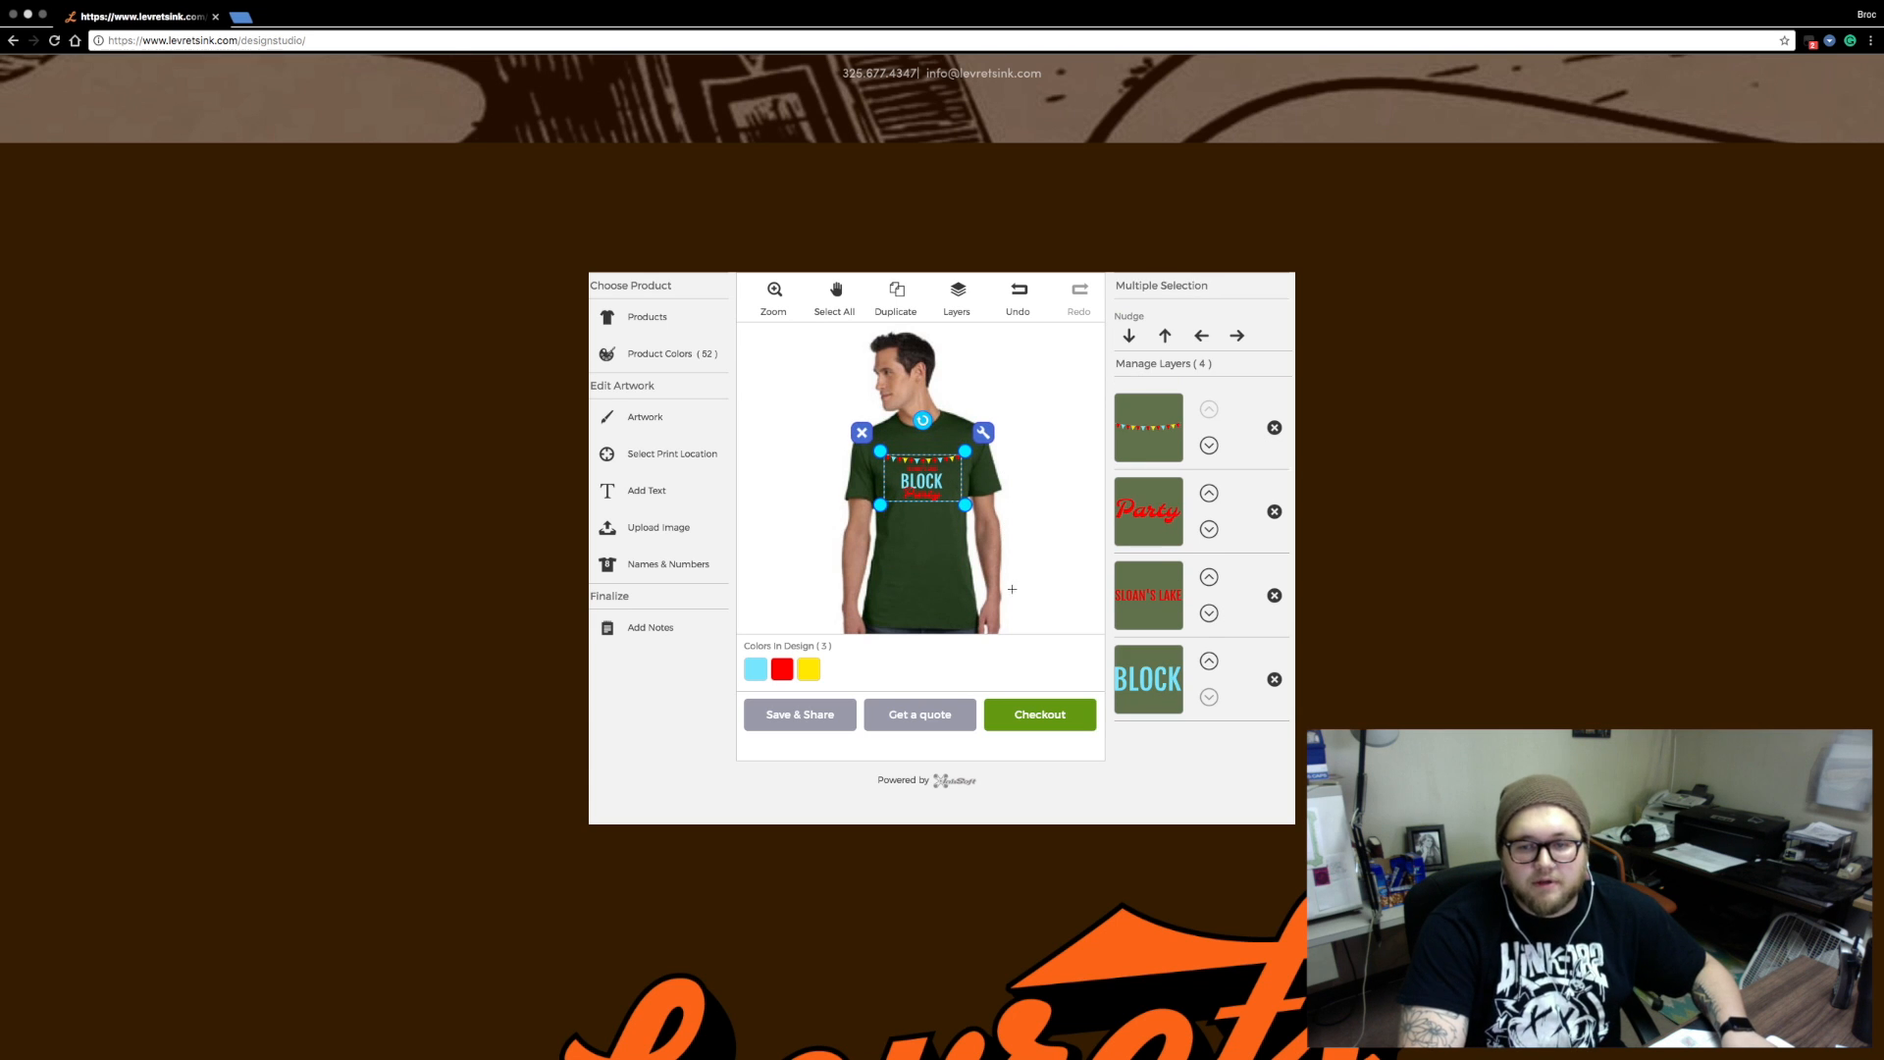
pyautogui.click(999, 581)
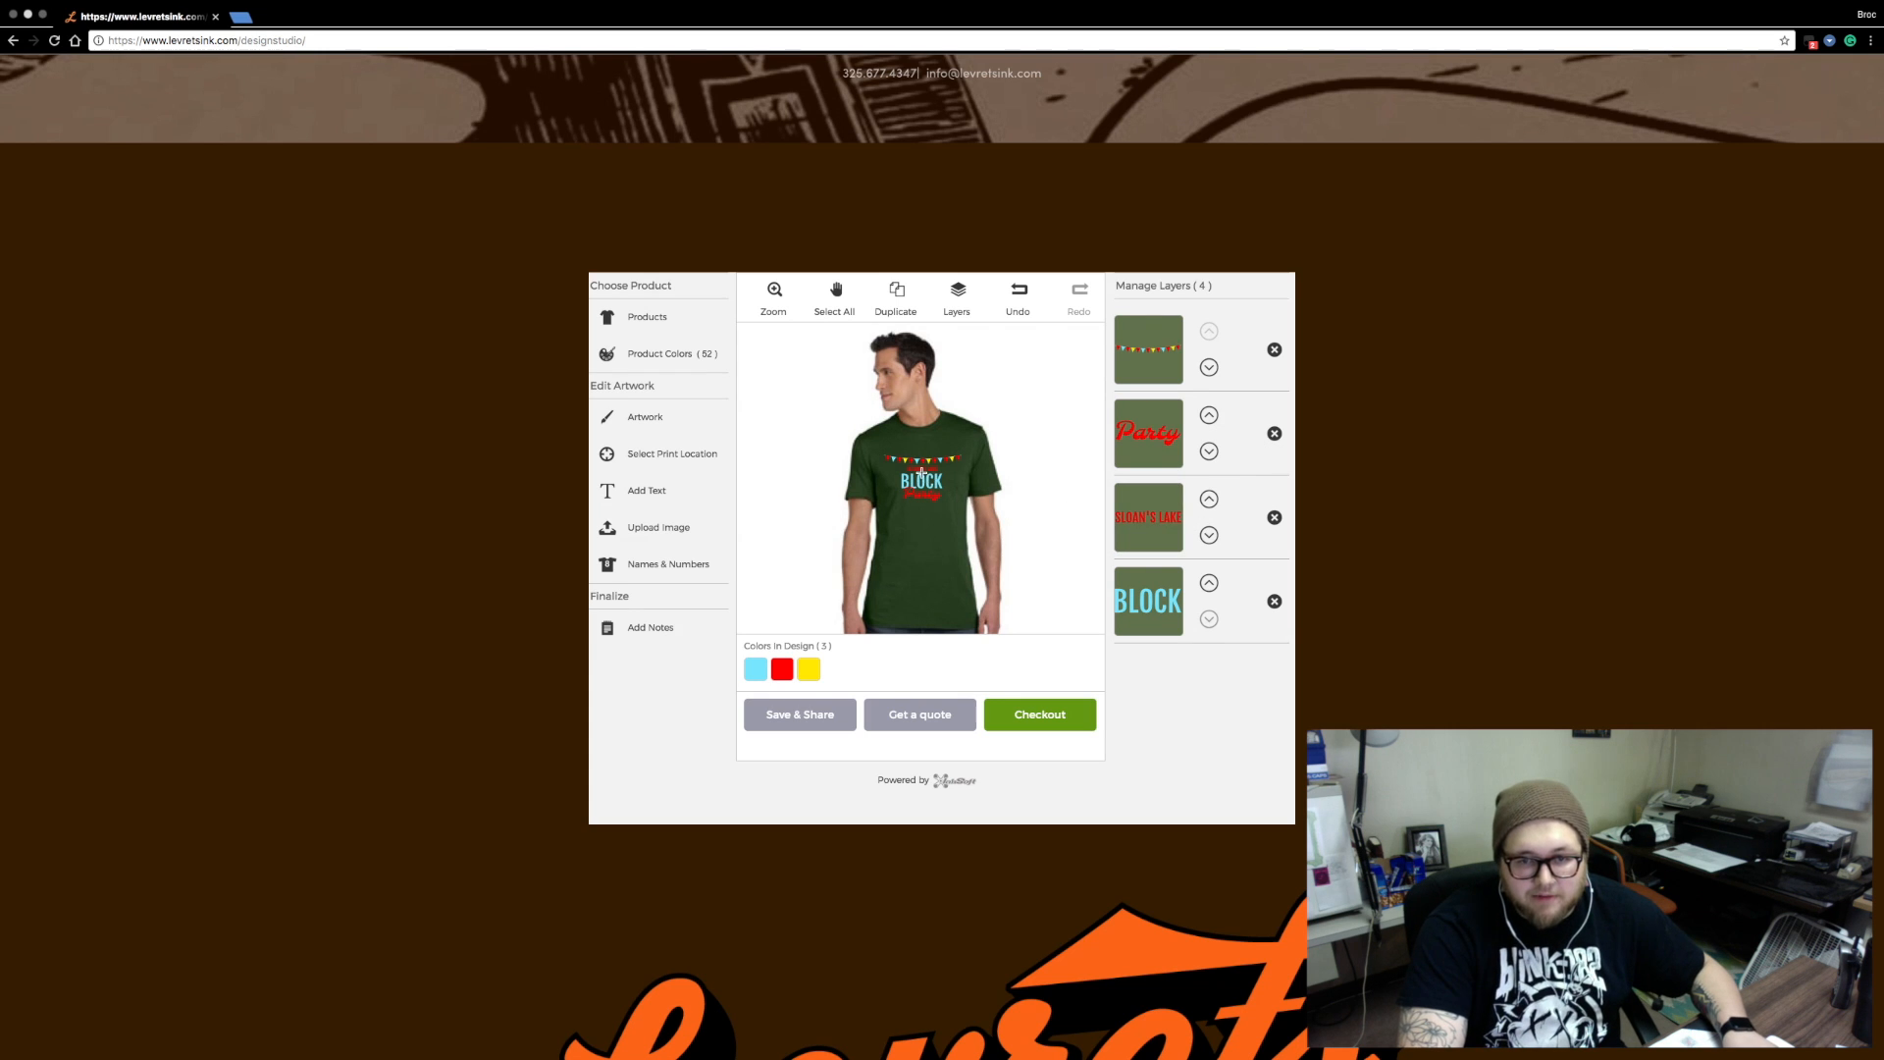
# Replace the SLOAN'S LAKE wording in the design with ROSE PARK
pyautogui.click(922, 470)
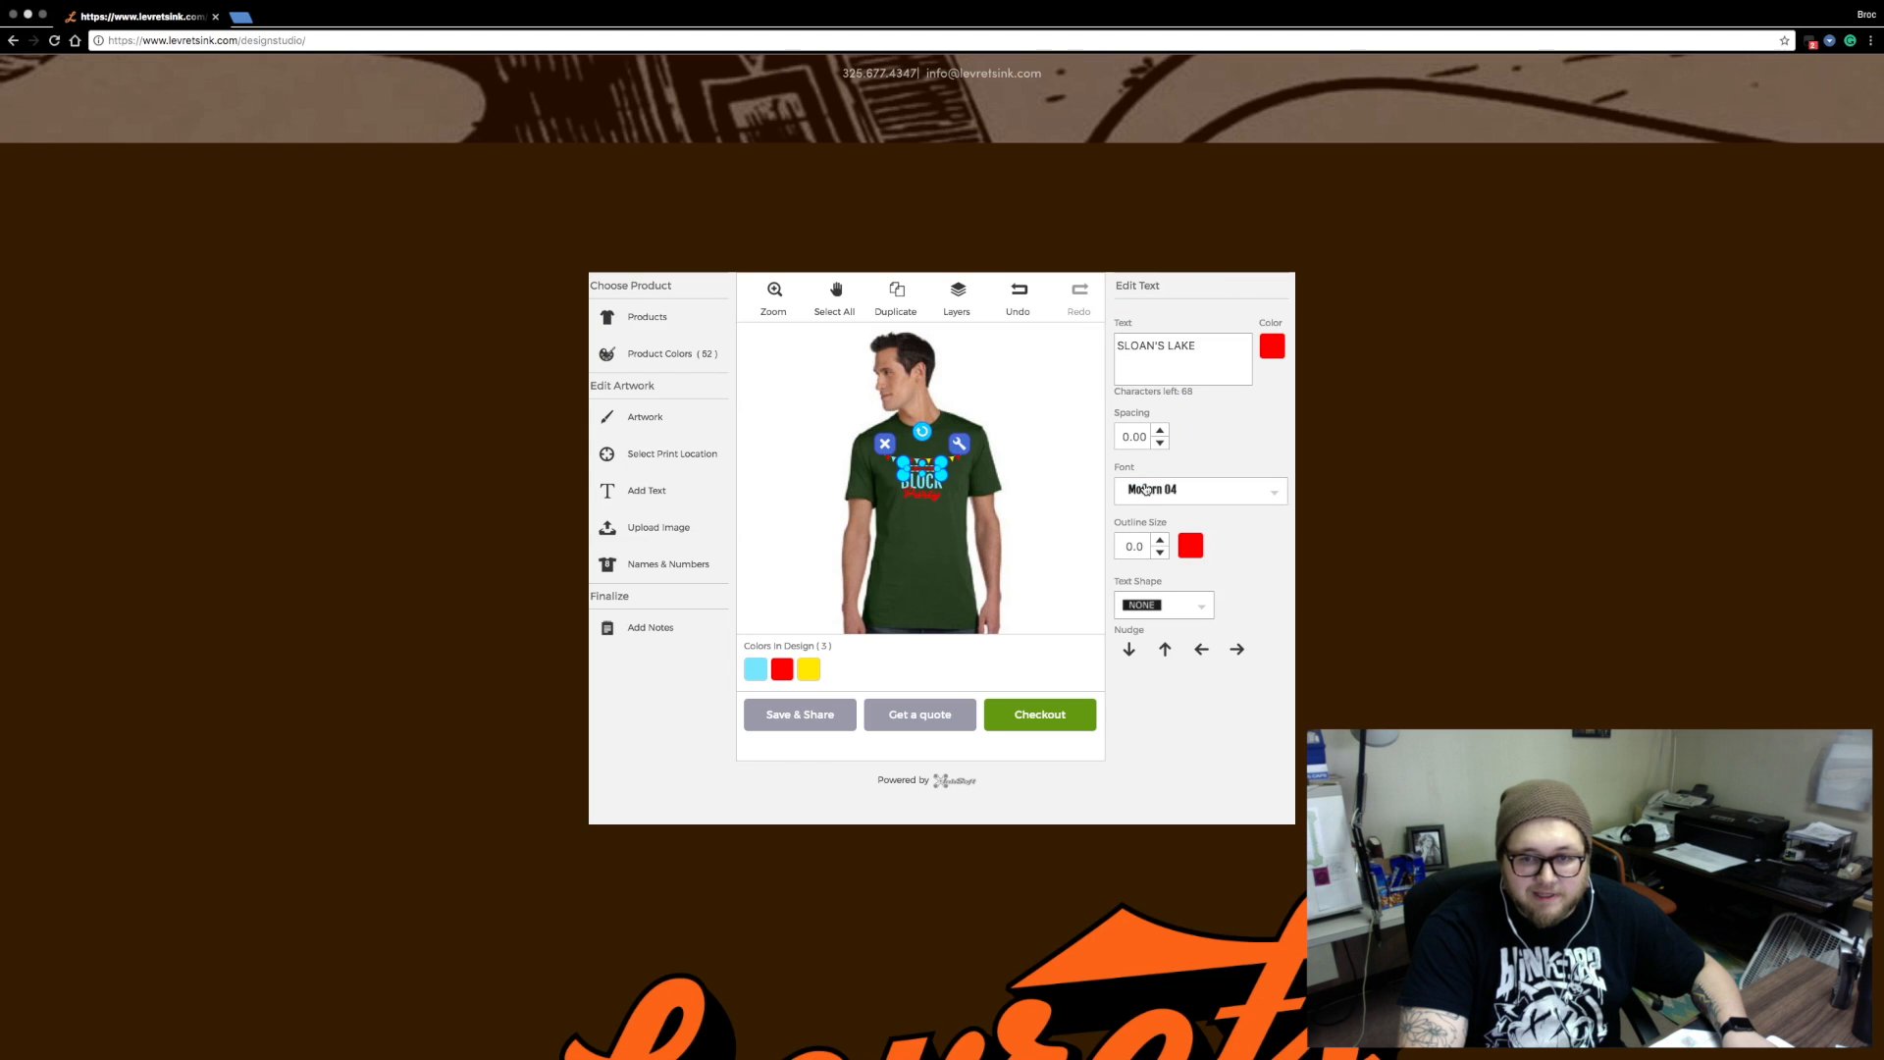
pyautogui.click(1209, 349)
pyautogui.moveTo(1199, 346); pyautogui.dragTo(1087, 348)
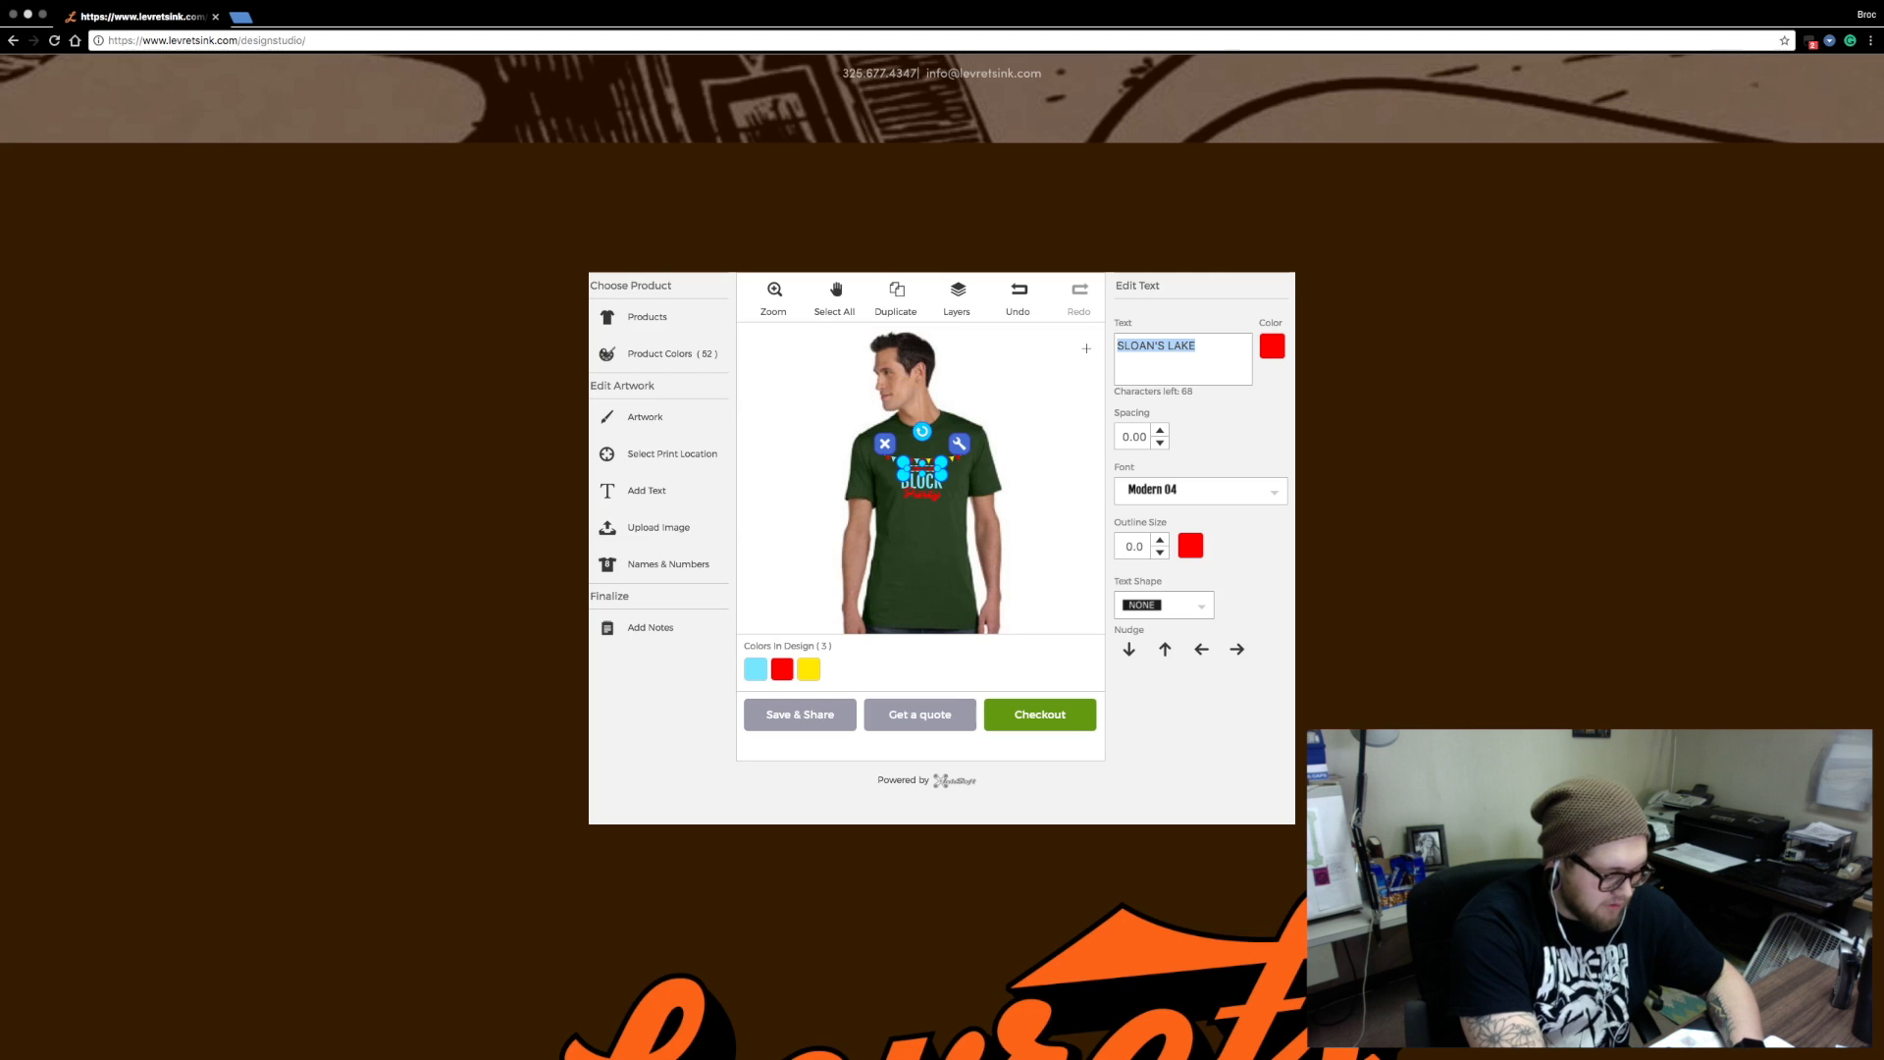
pyautogui.write('ROSE')
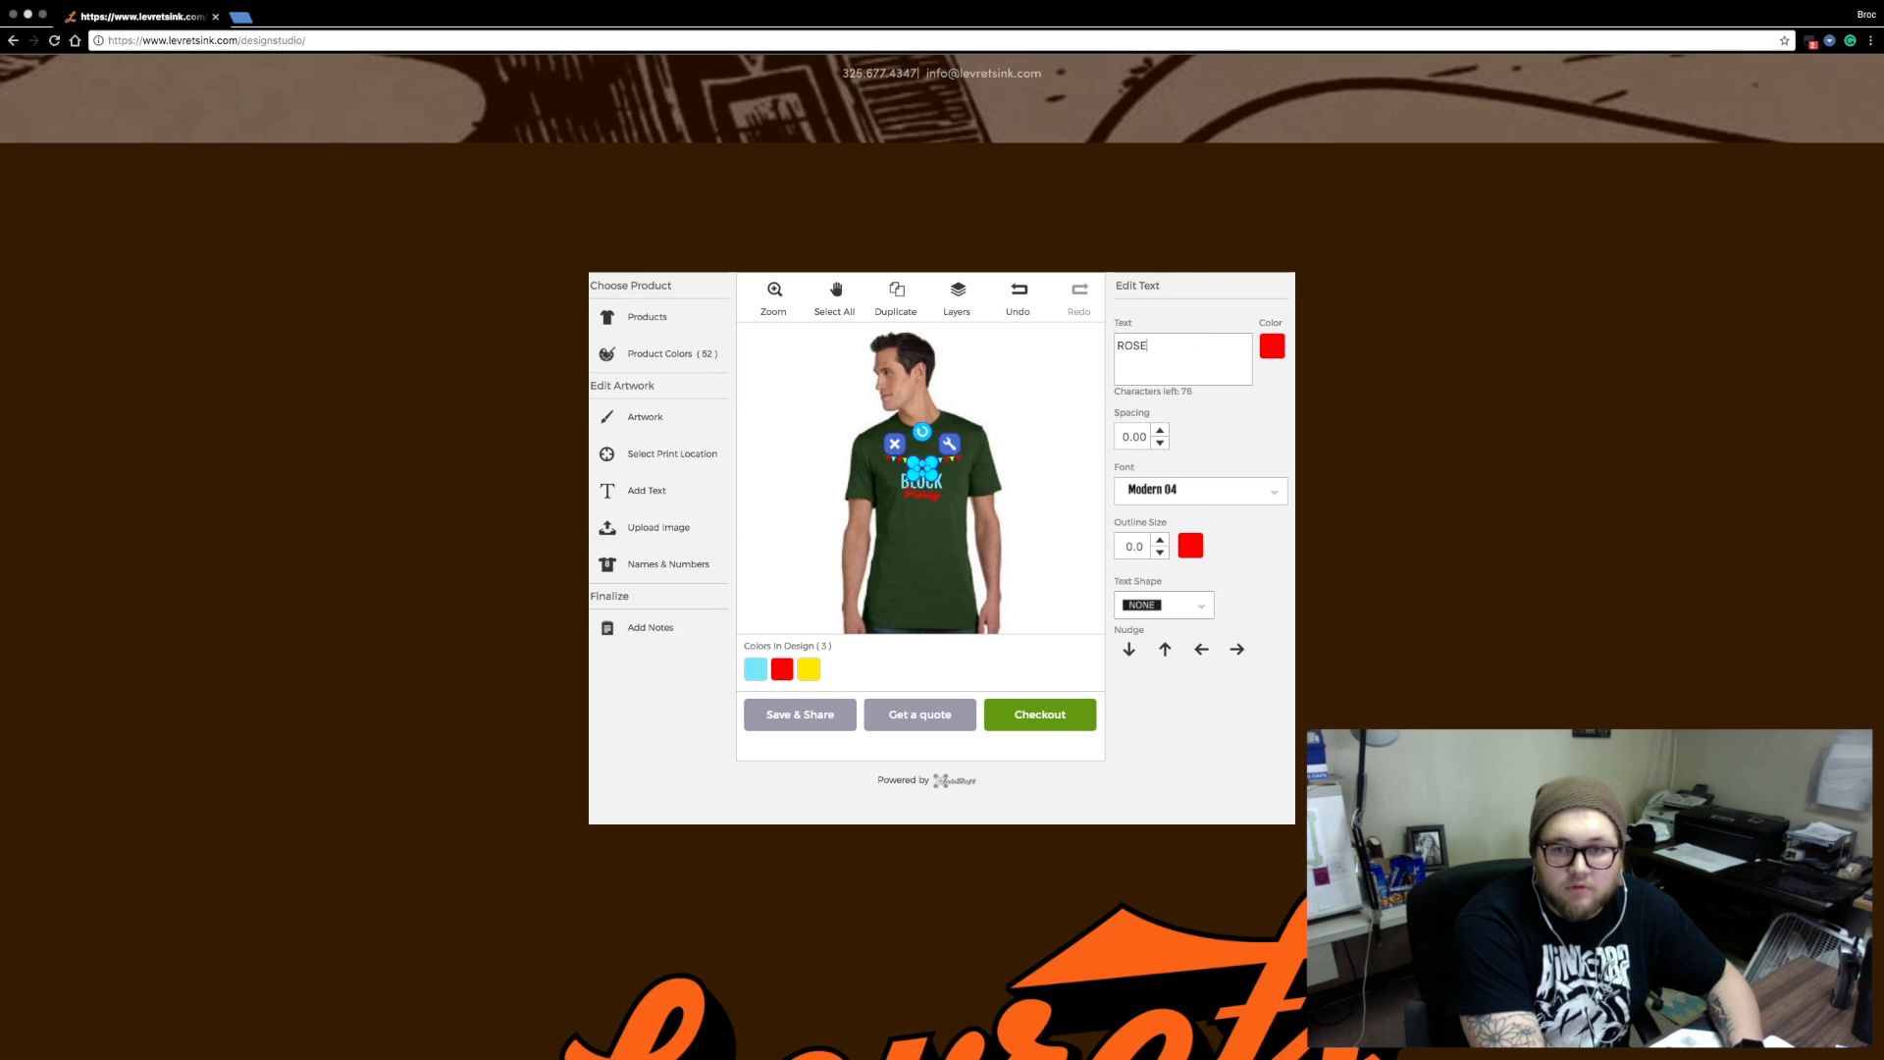
pyautogui.write(' PARK')
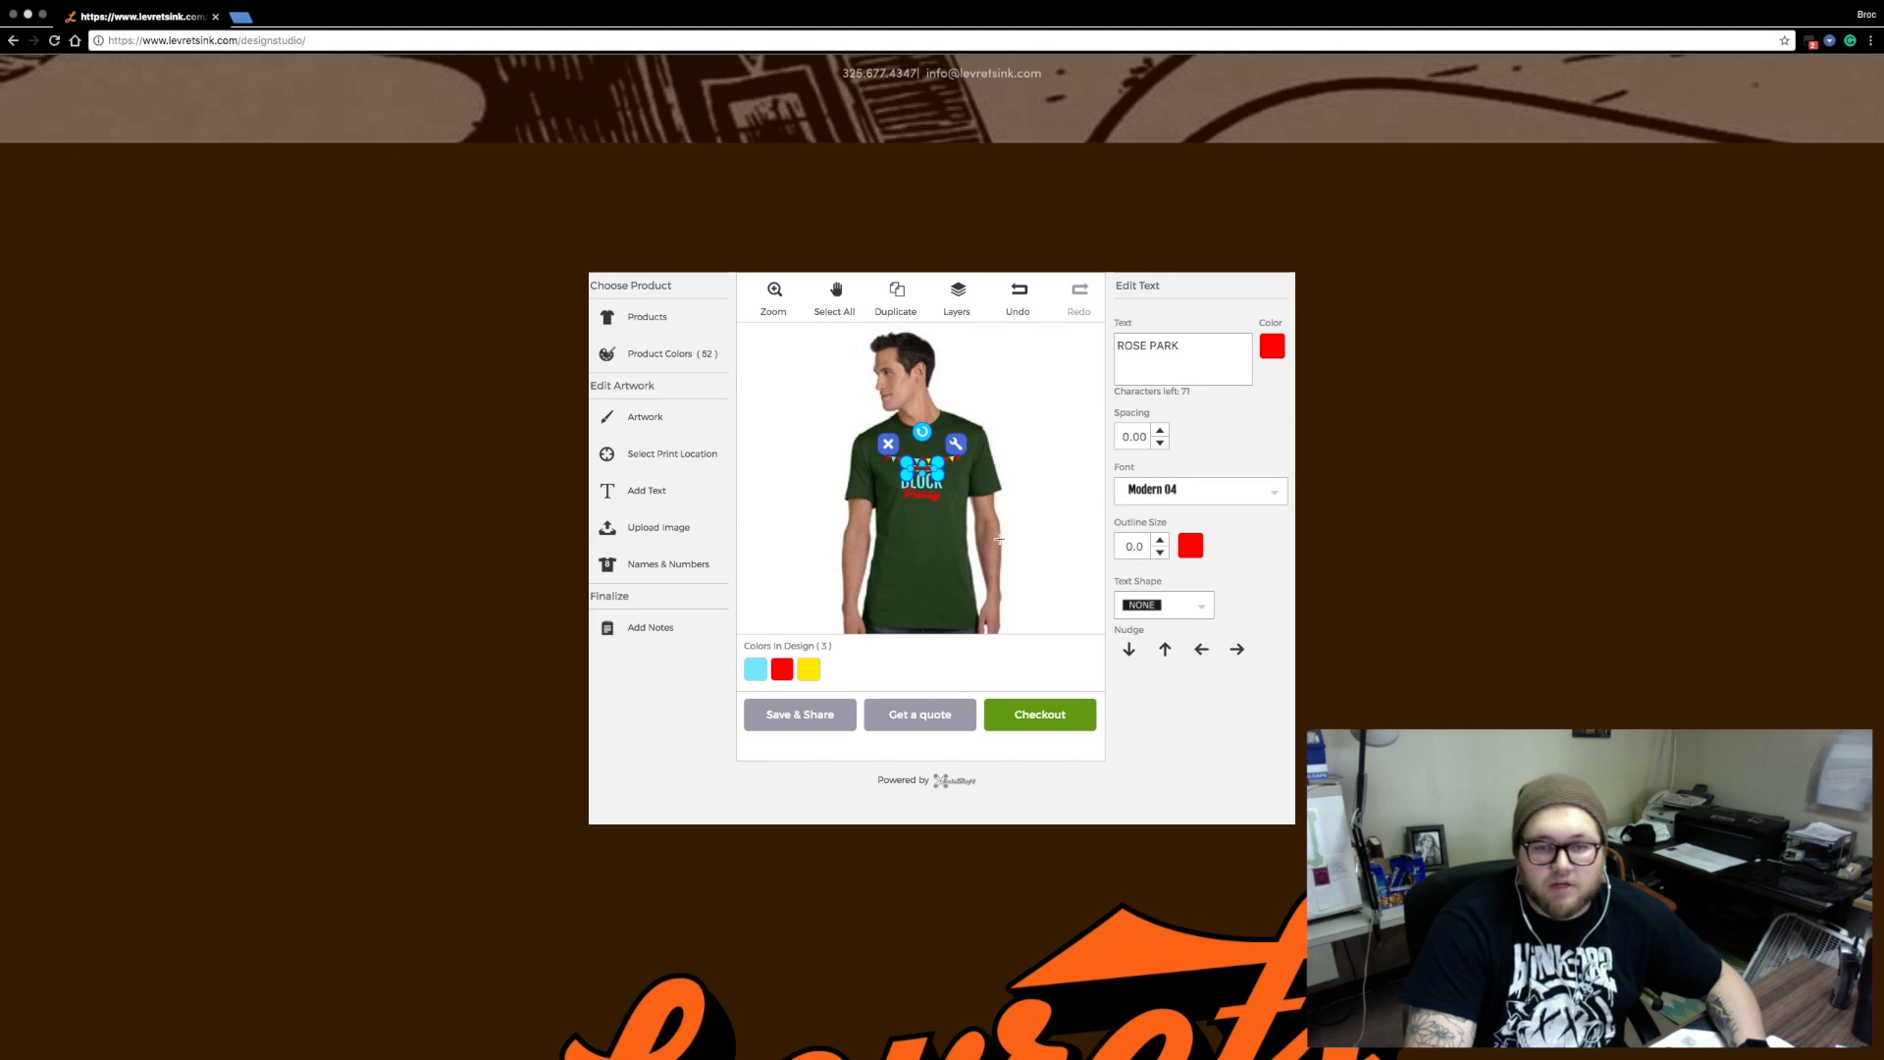
pyautogui.moveTo(1175, 348); pyautogui.dragTo(1108, 348)
pyautogui.click(1217, 346)
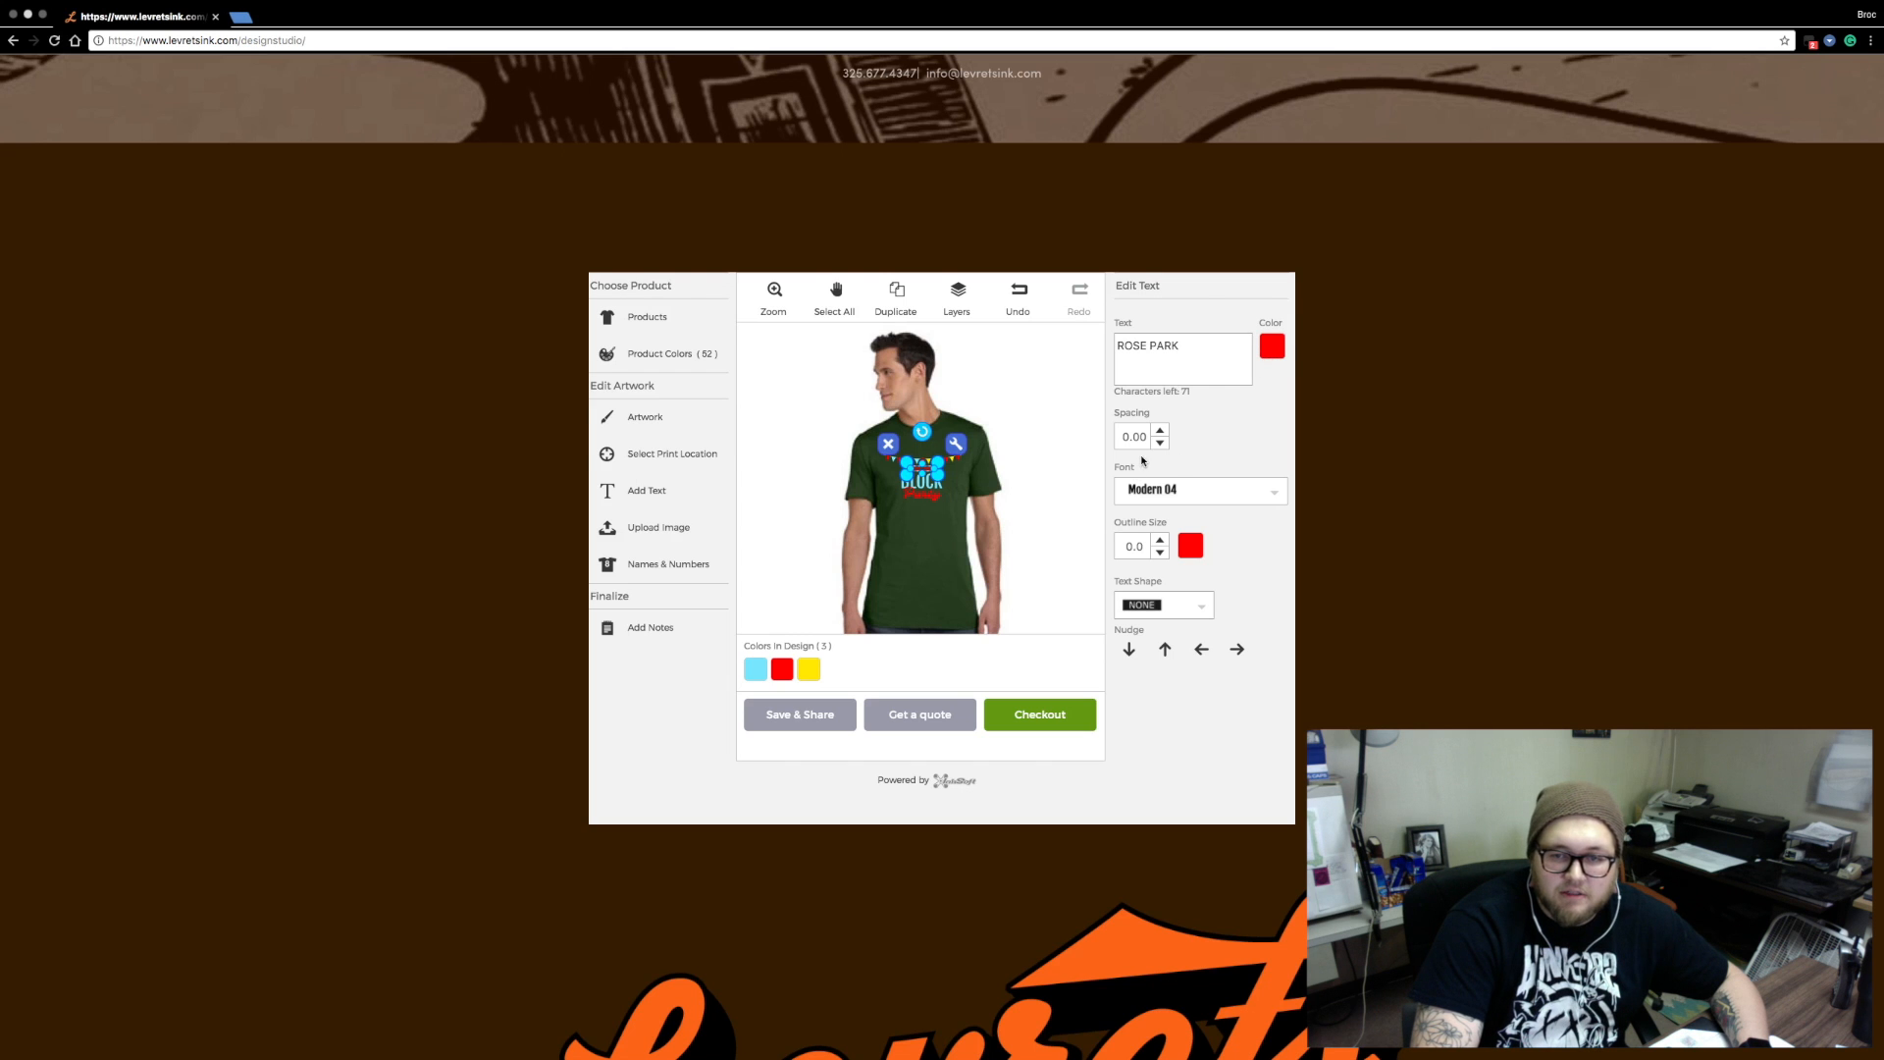
# Examine the Modern fonts and the text shape options available for the ROSE PARK text
pyautogui.click(1275, 497)
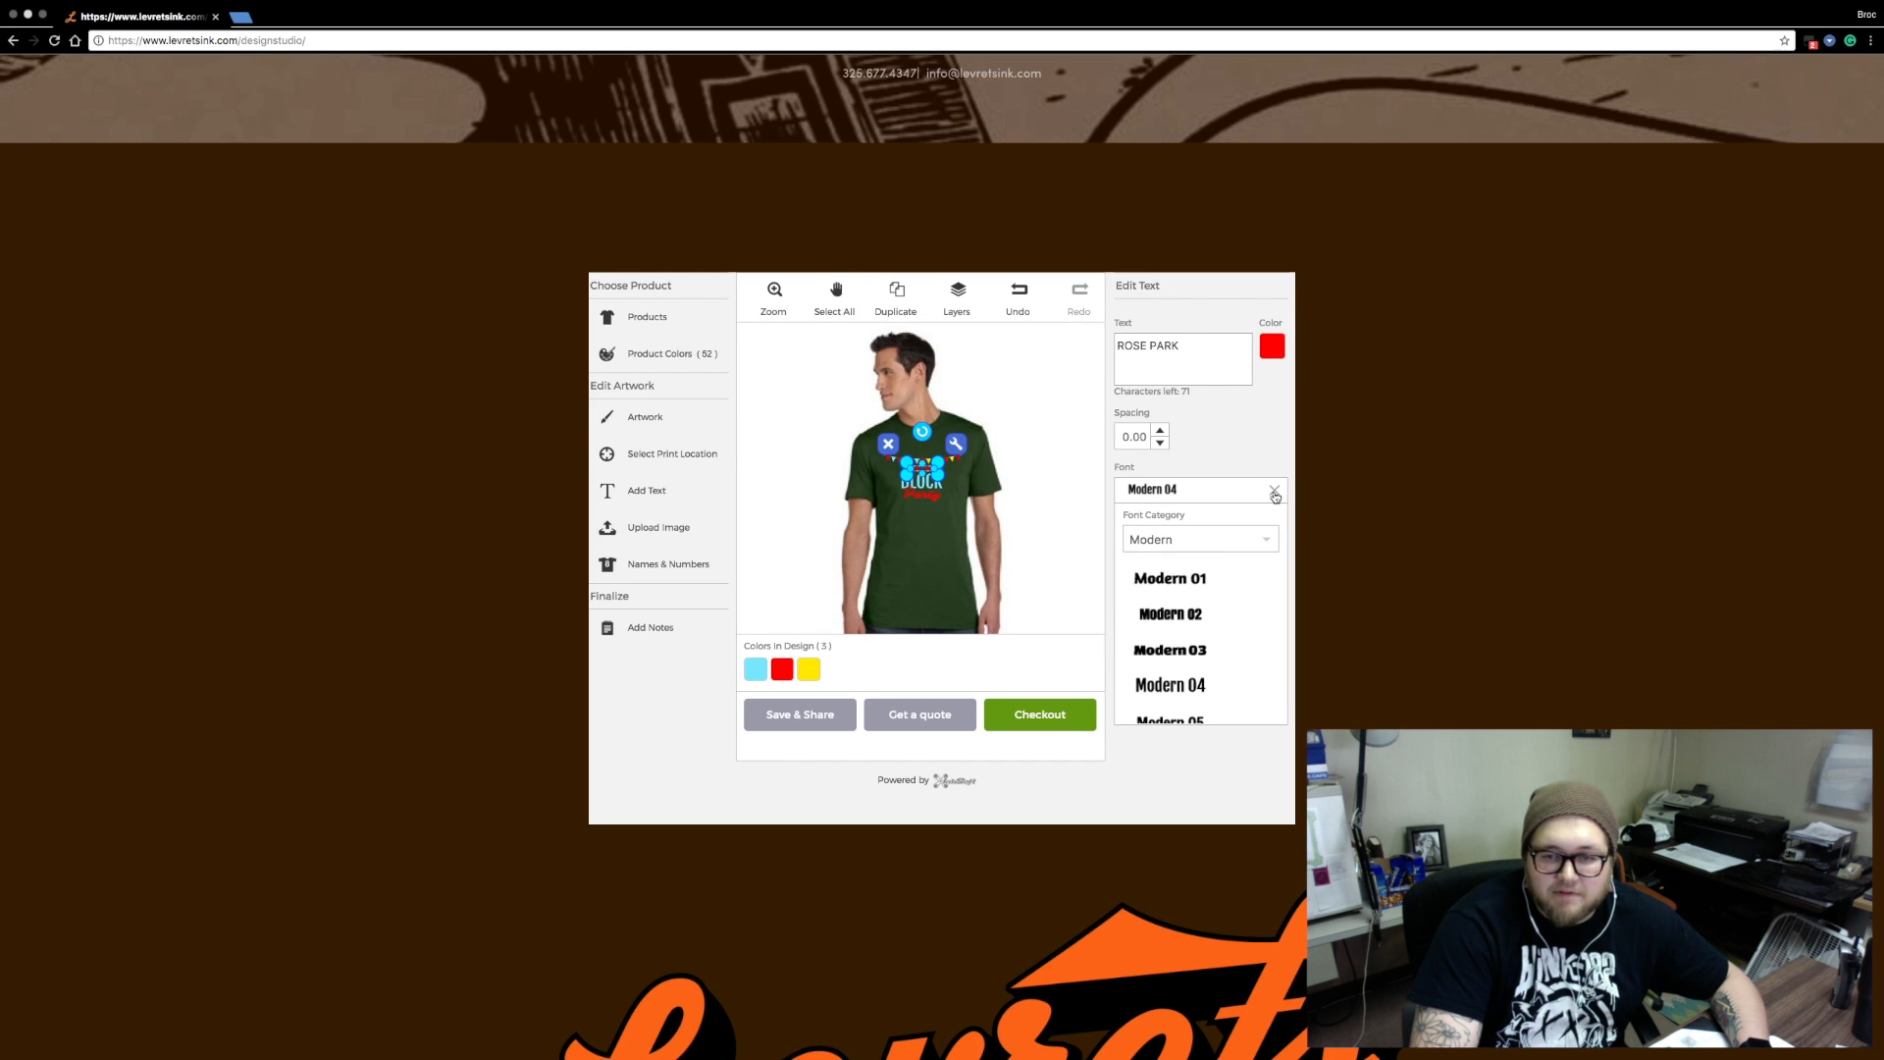
pyautogui.scroll(-8, 1188, 576)
pyautogui.scroll(-3, 1186, 567)
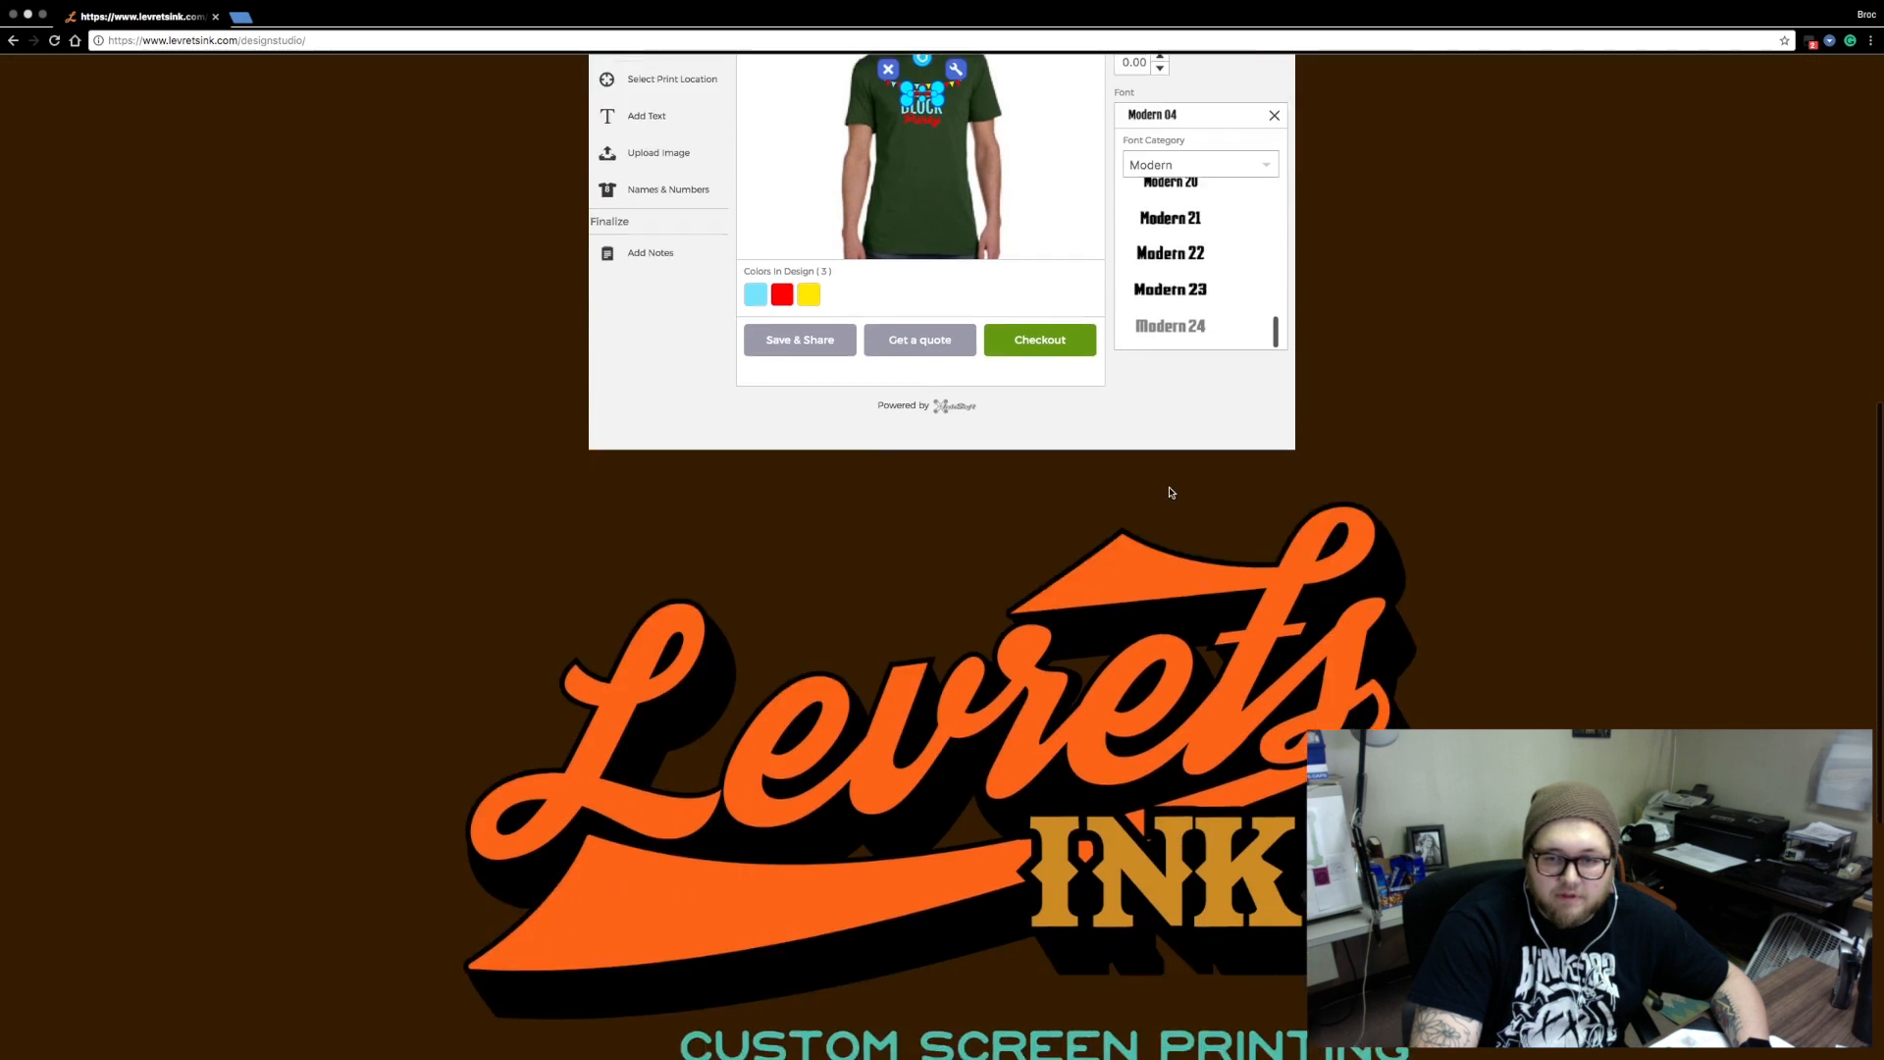
pyautogui.scroll(3, 1185, 478)
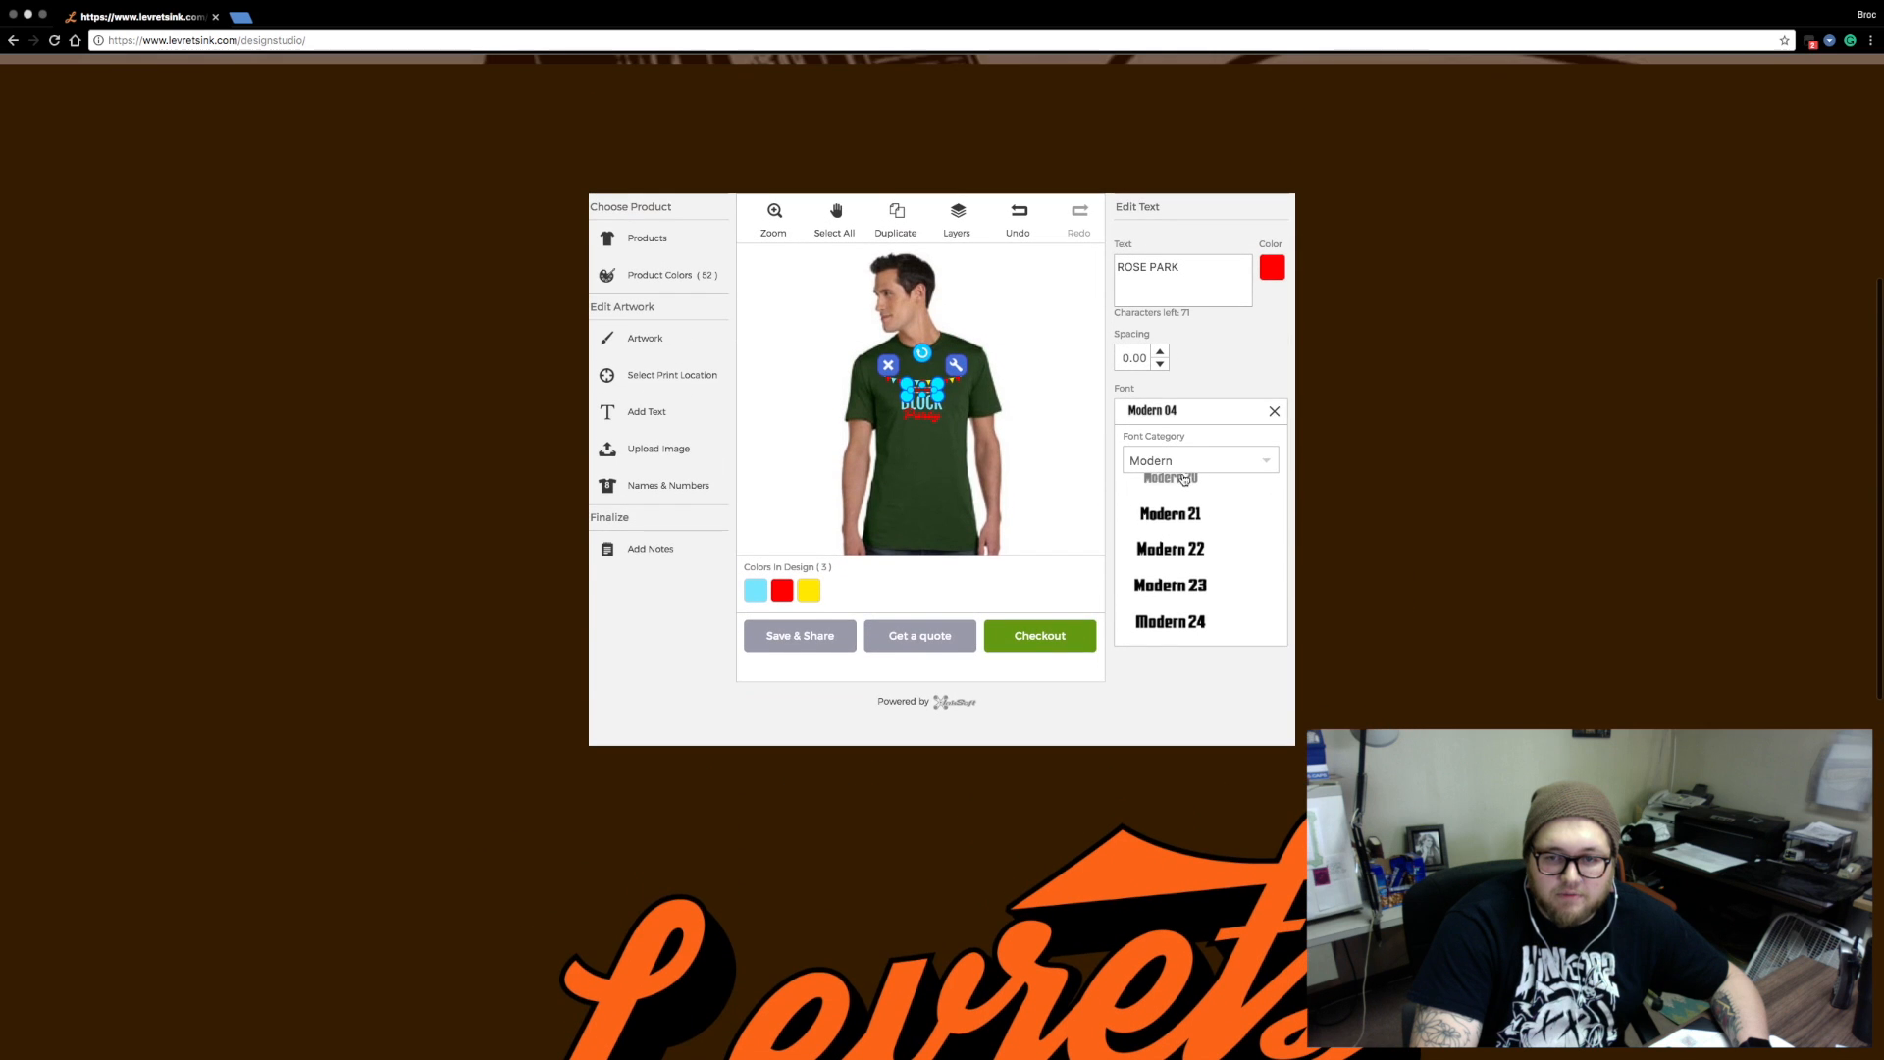
pyautogui.click(1222, 371)
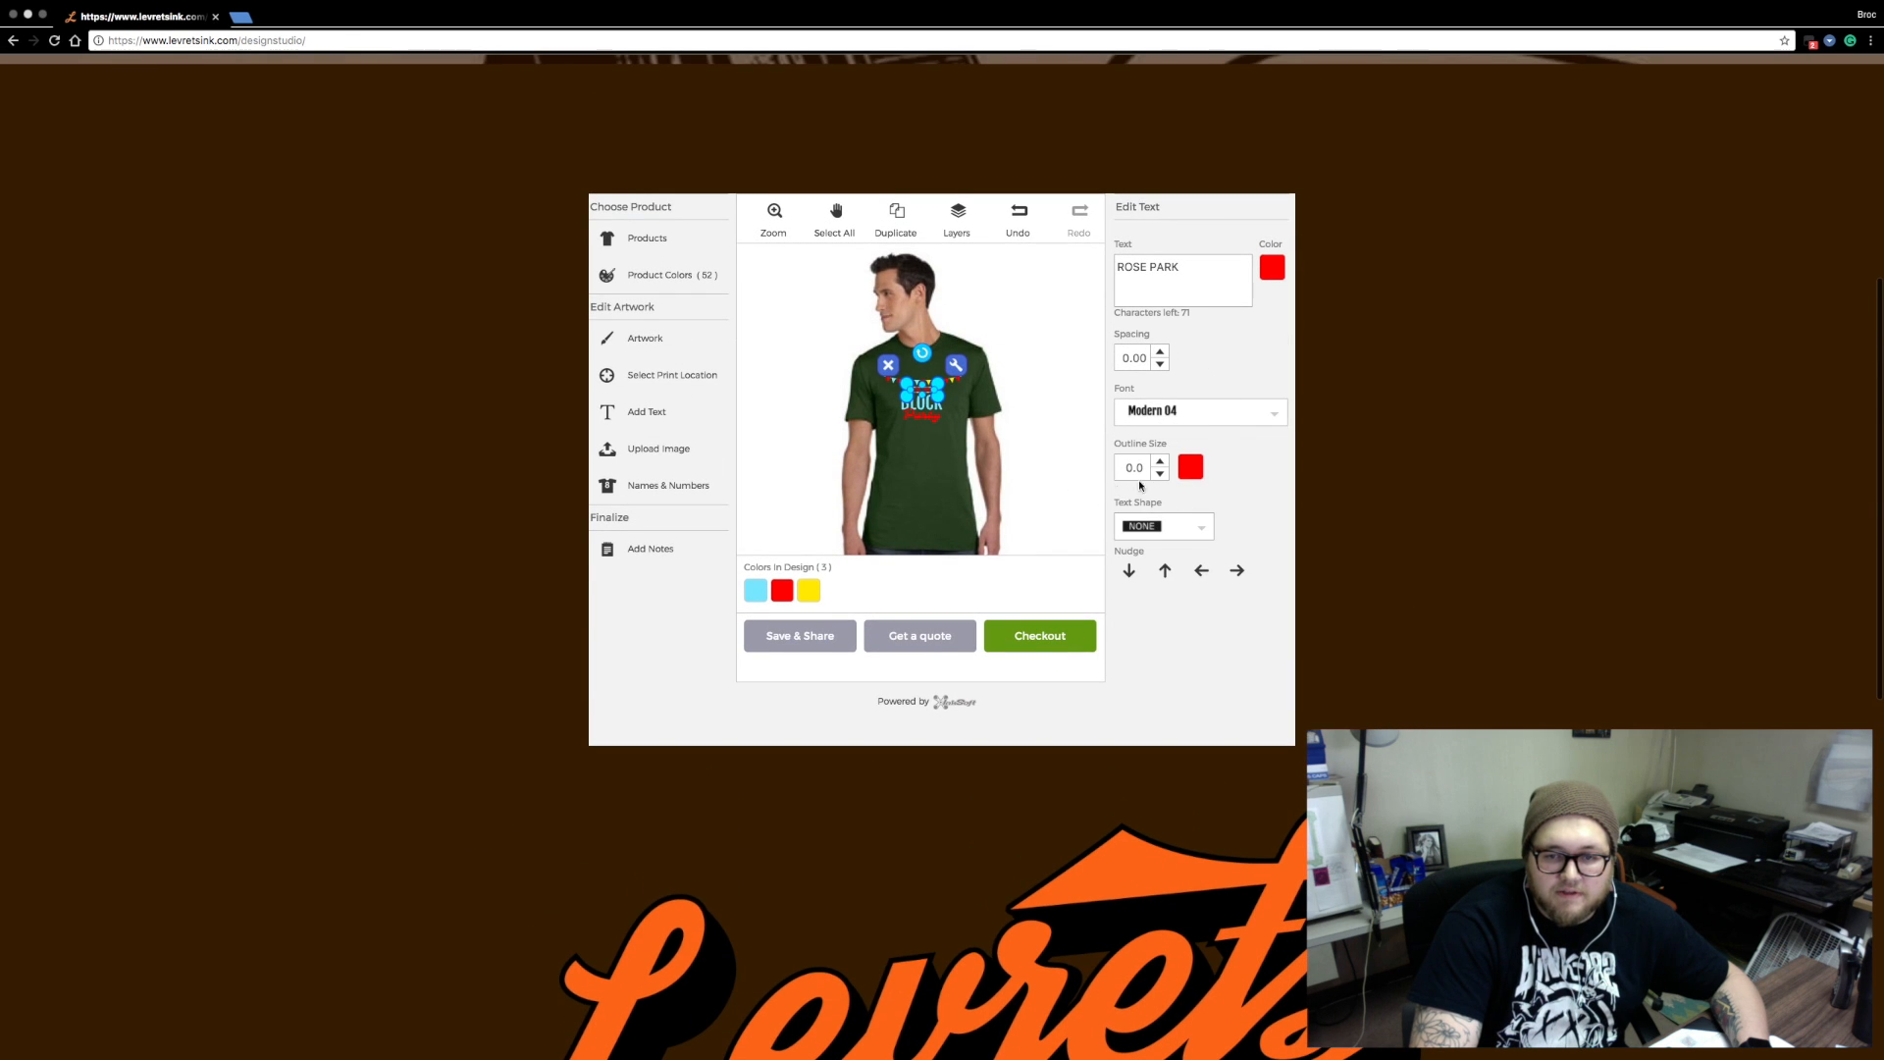
pyautogui.click(1199, 528)
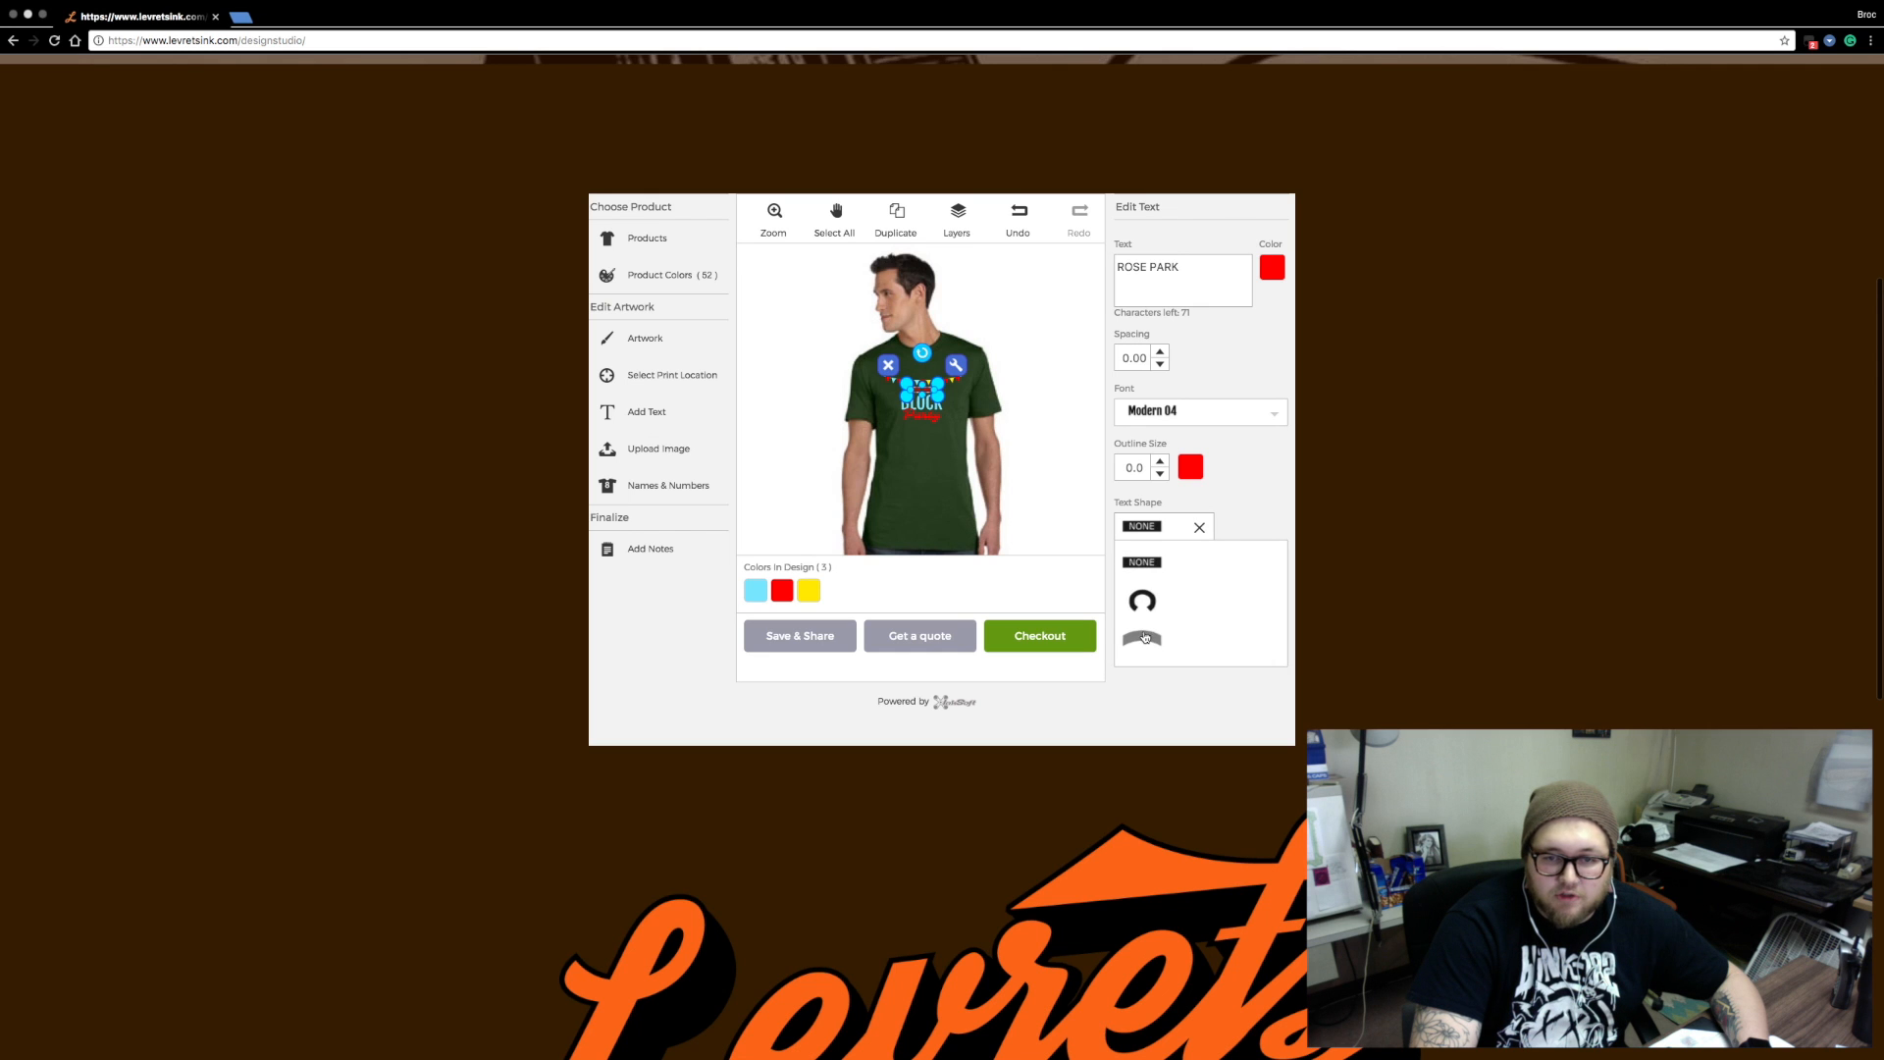
pyautogui.click(1230, 511)
pyautogui.scroll(1, 1230, 511)
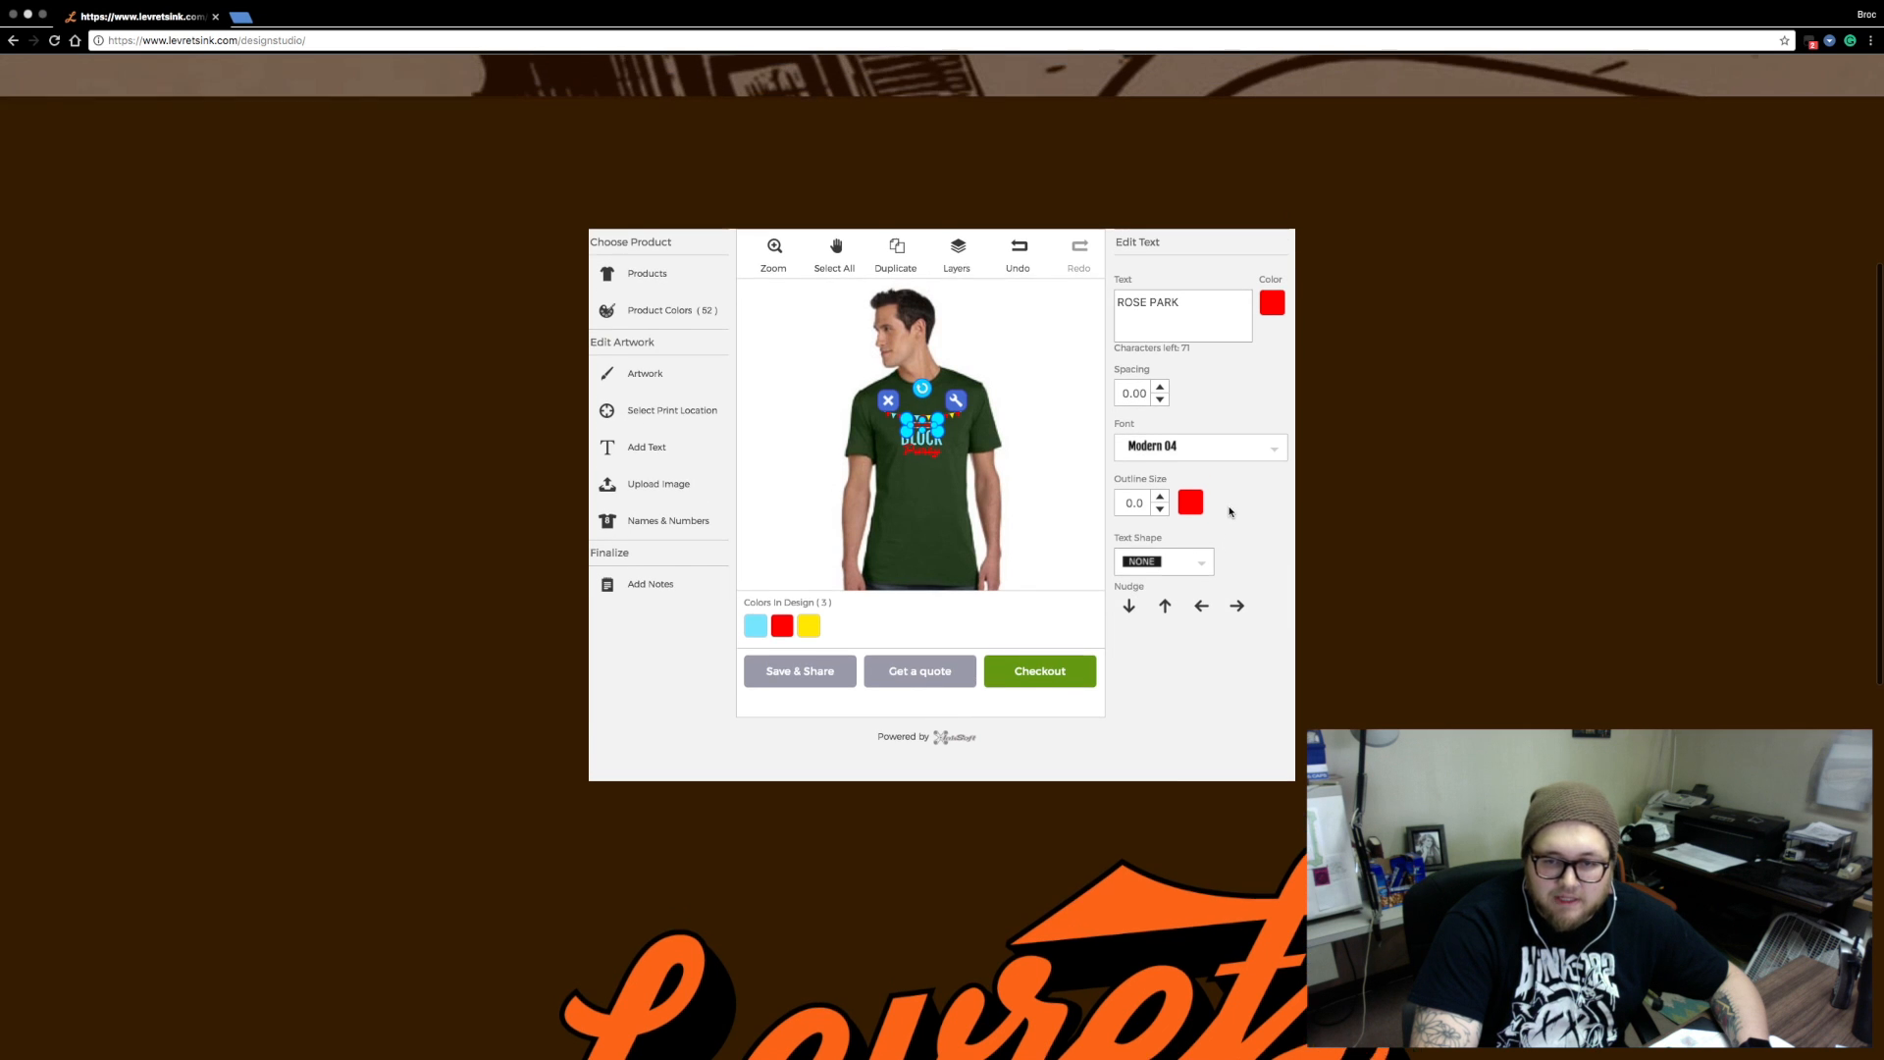
pyautogui.click(1058, 559)
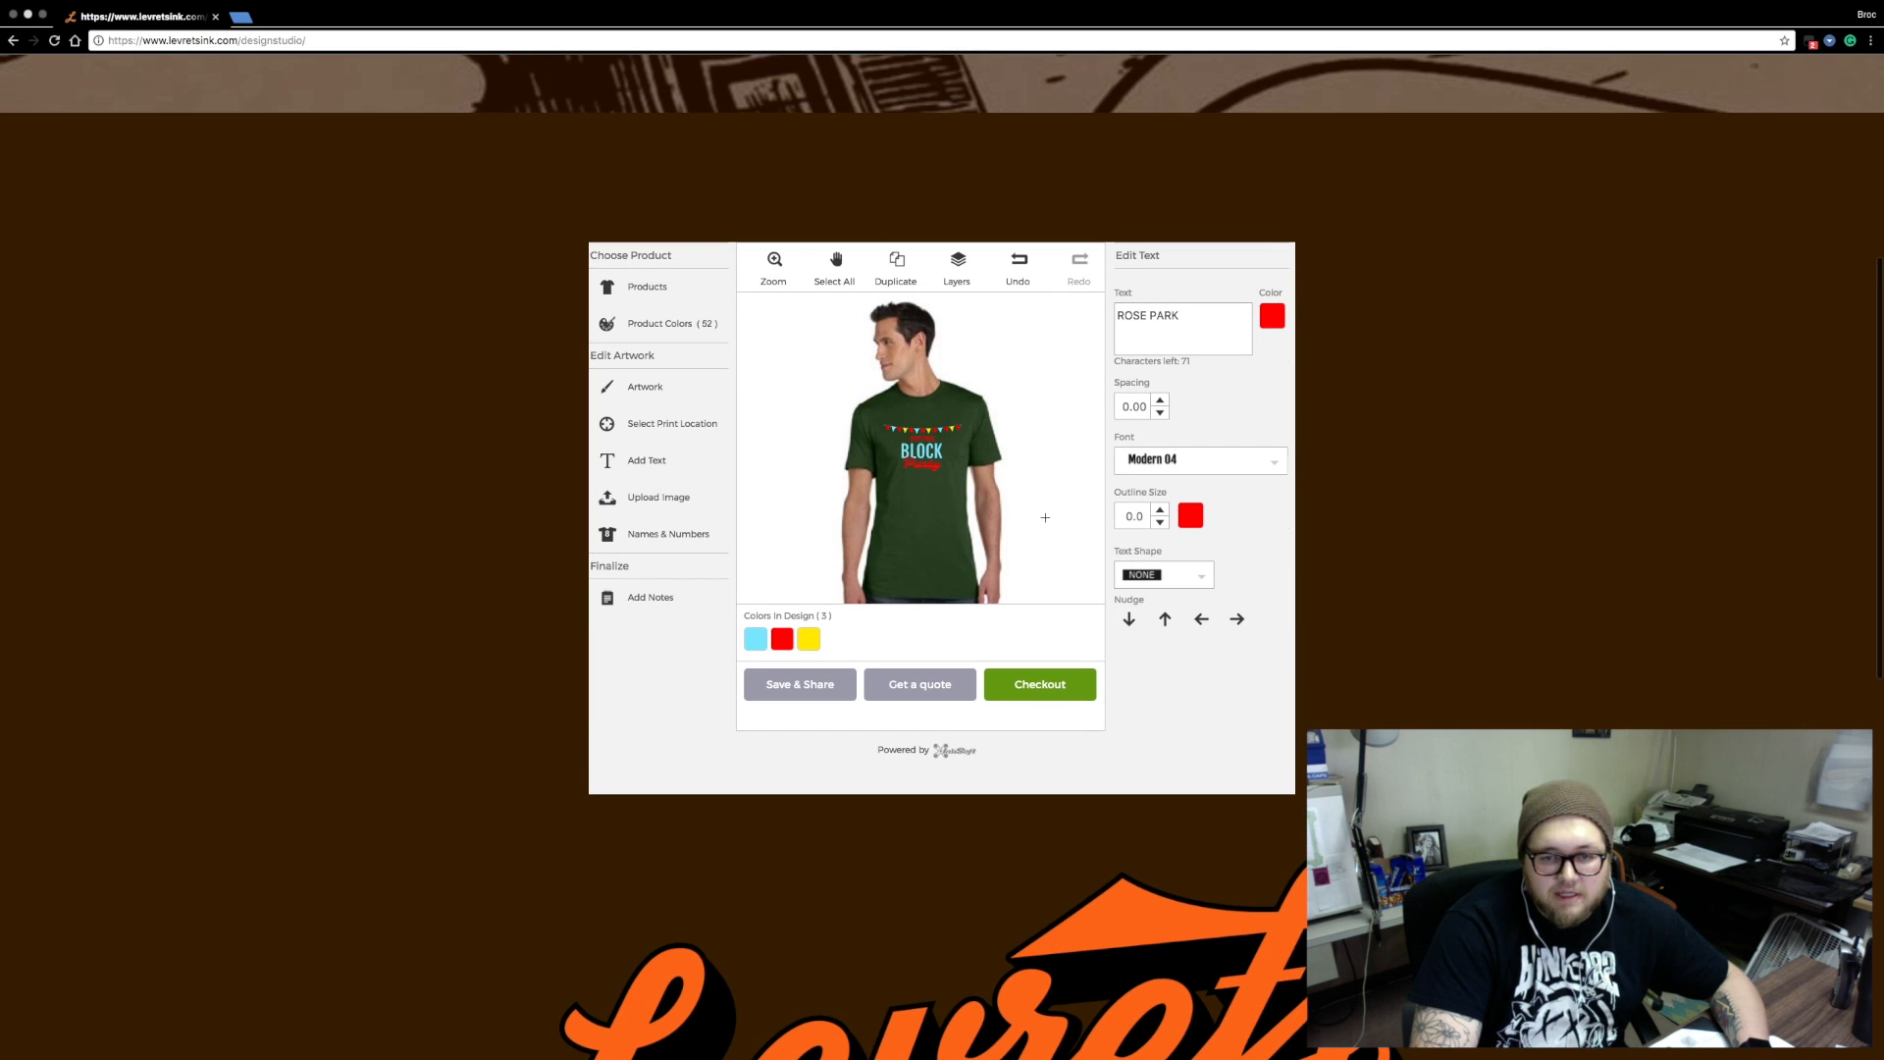
# Nudge the ROSE PARK text one step up, down, left and right, and deselect it
pyautogui.click(927, 439)
pyautogui.click(1163, 616)
pyautogui.click(1129, 623)
pyautogui.click(1206, 622)
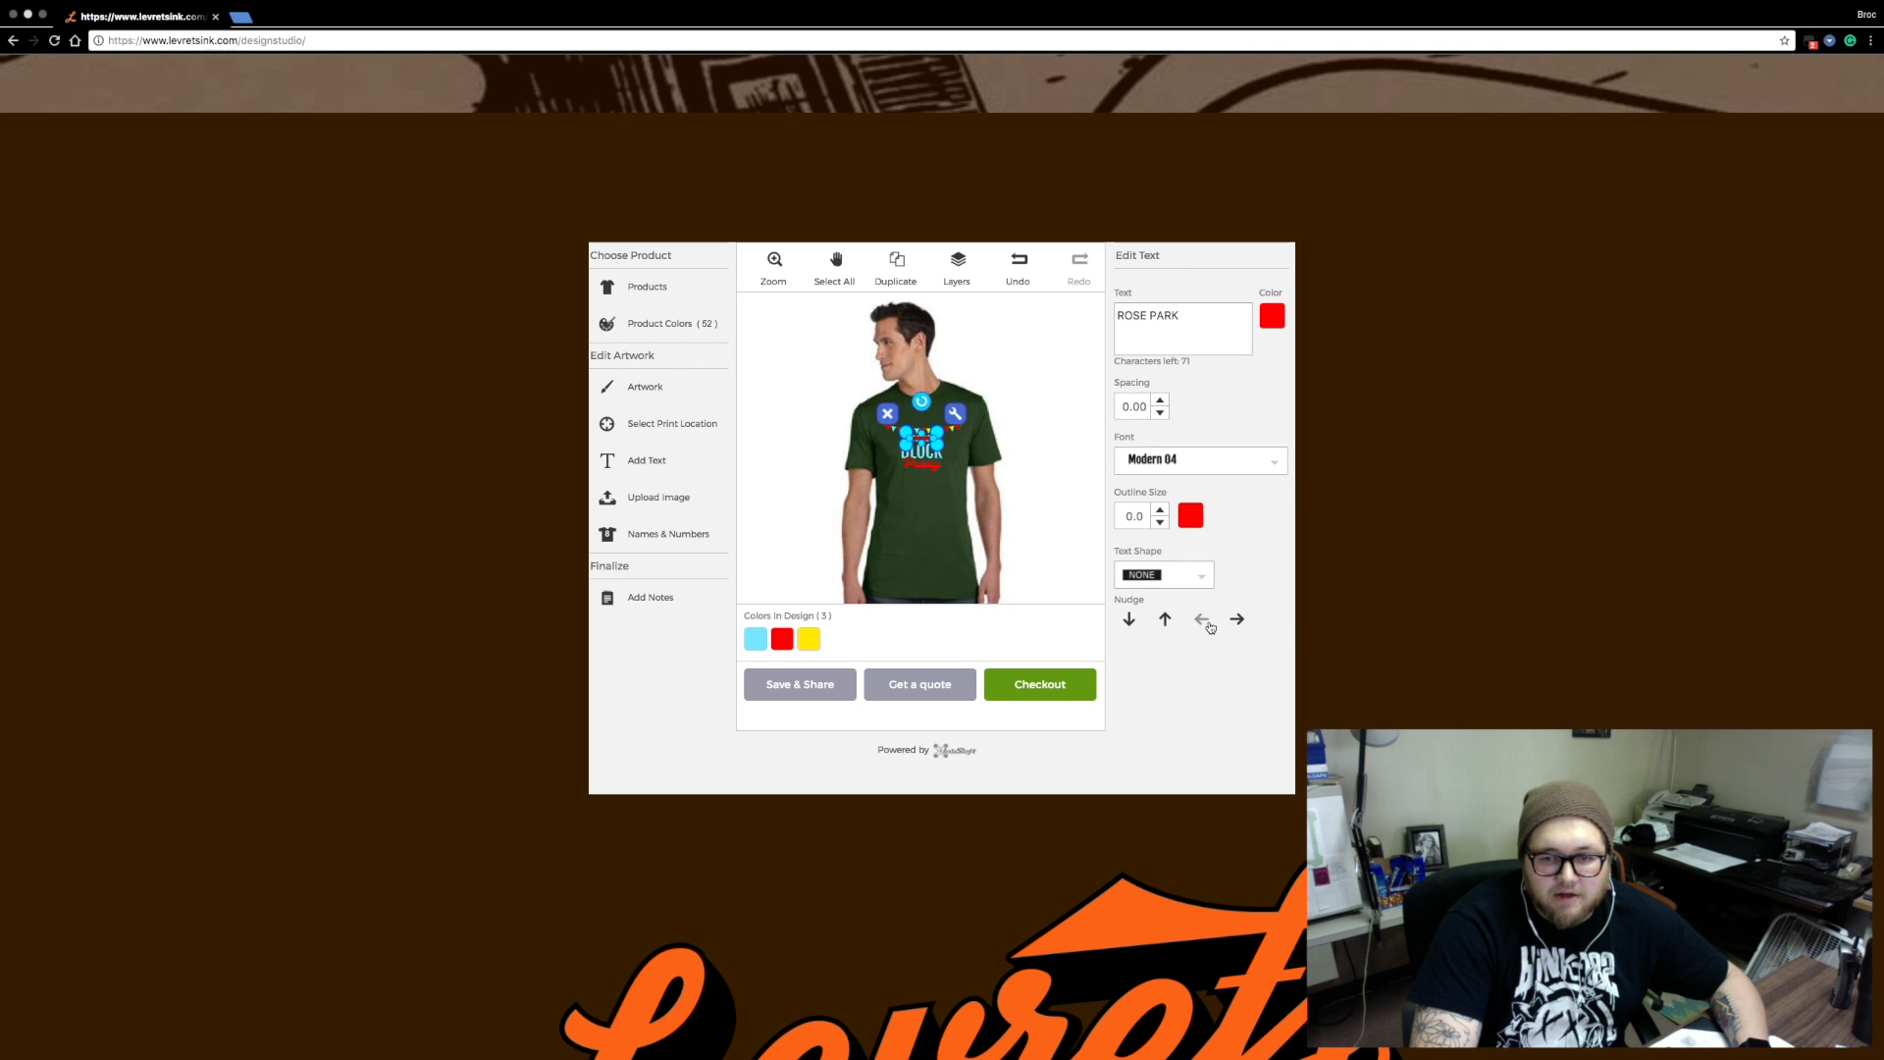
pyautogui.click(1237, 618)
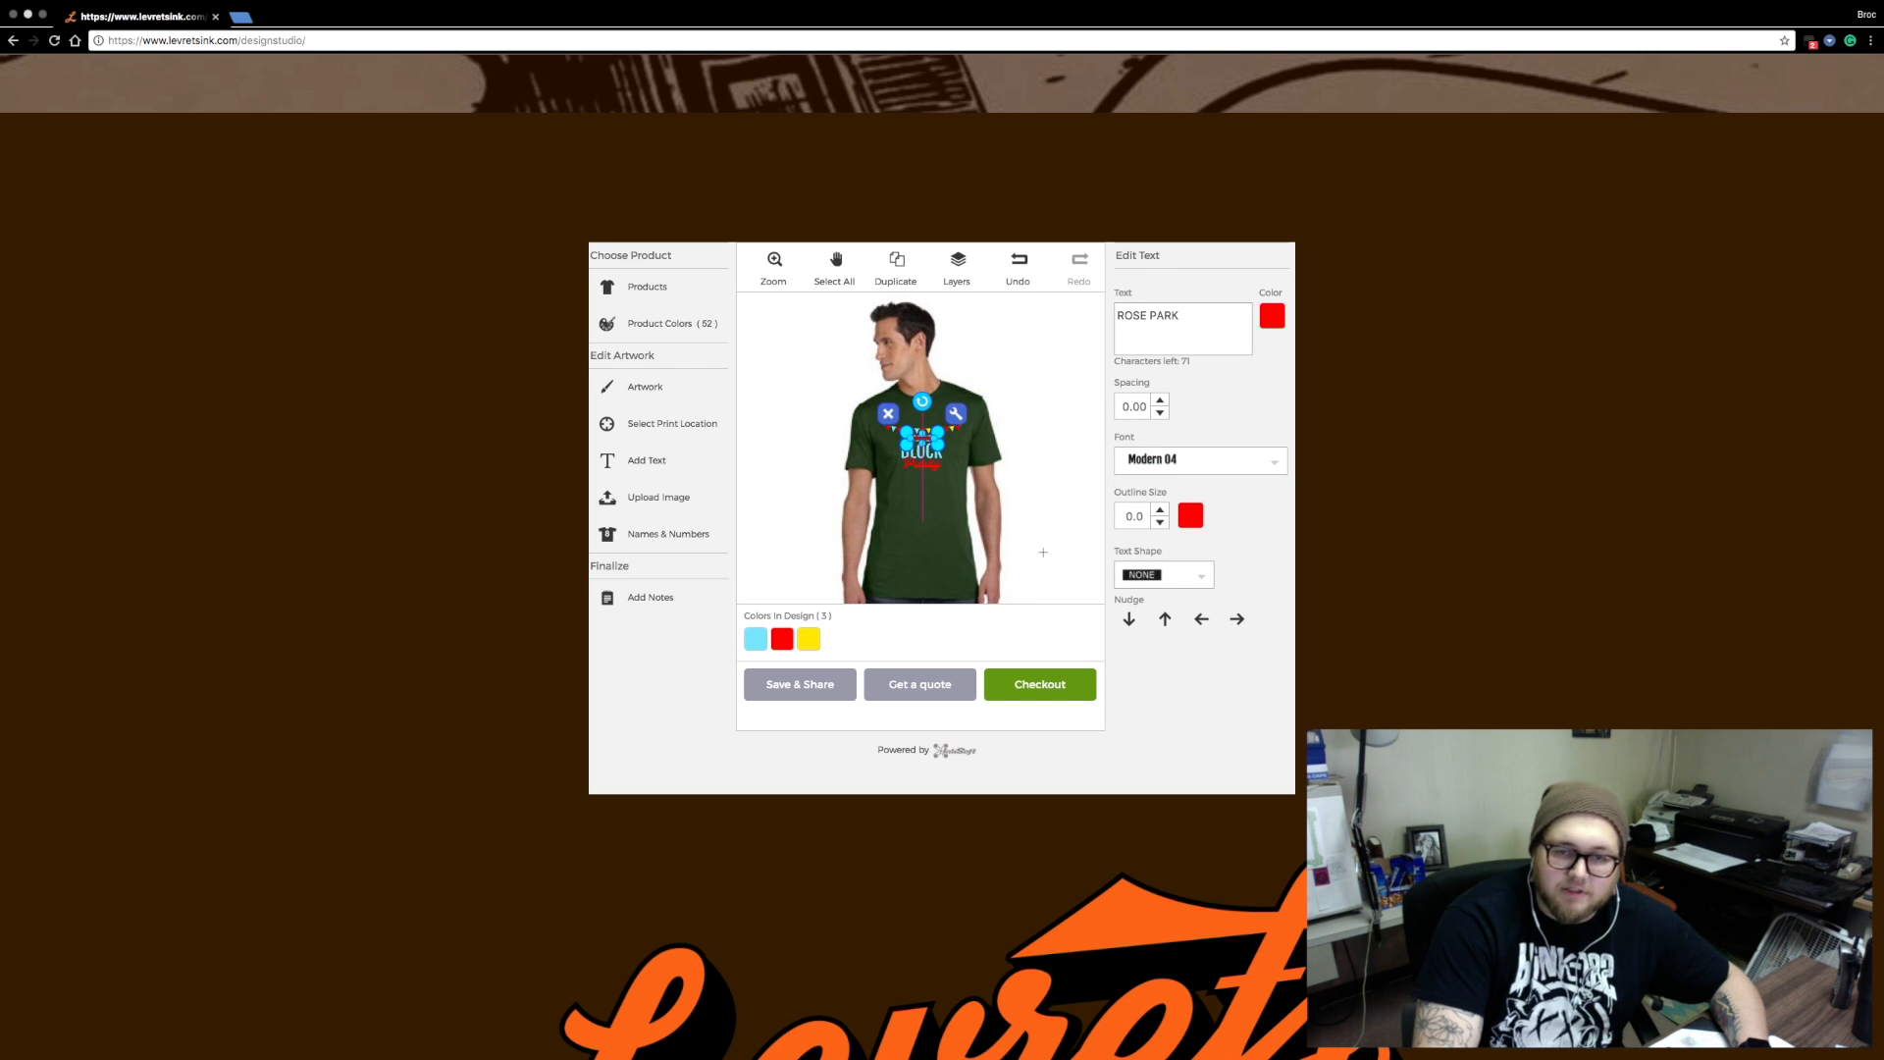
pyautogui.click(1049, 480)
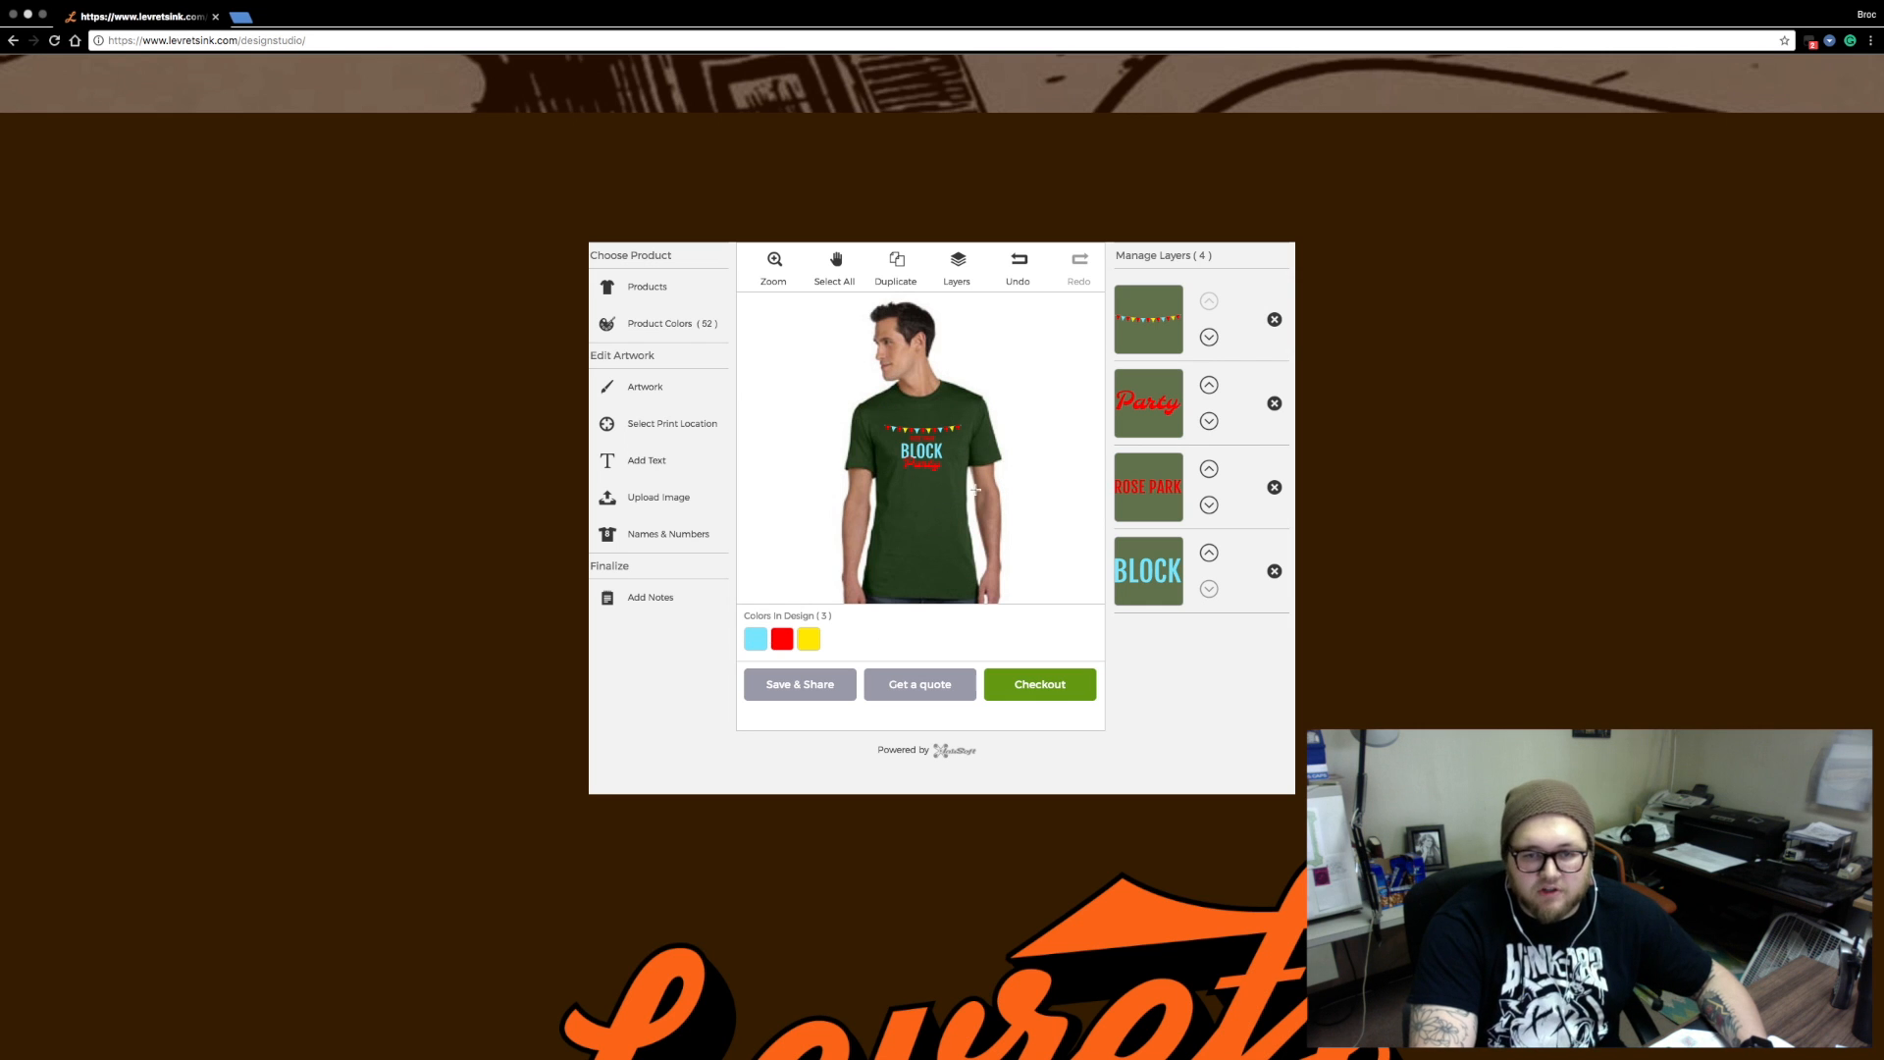
pyautogui.moveTo(984, 492); pyautogui.dragTo(841, 399)
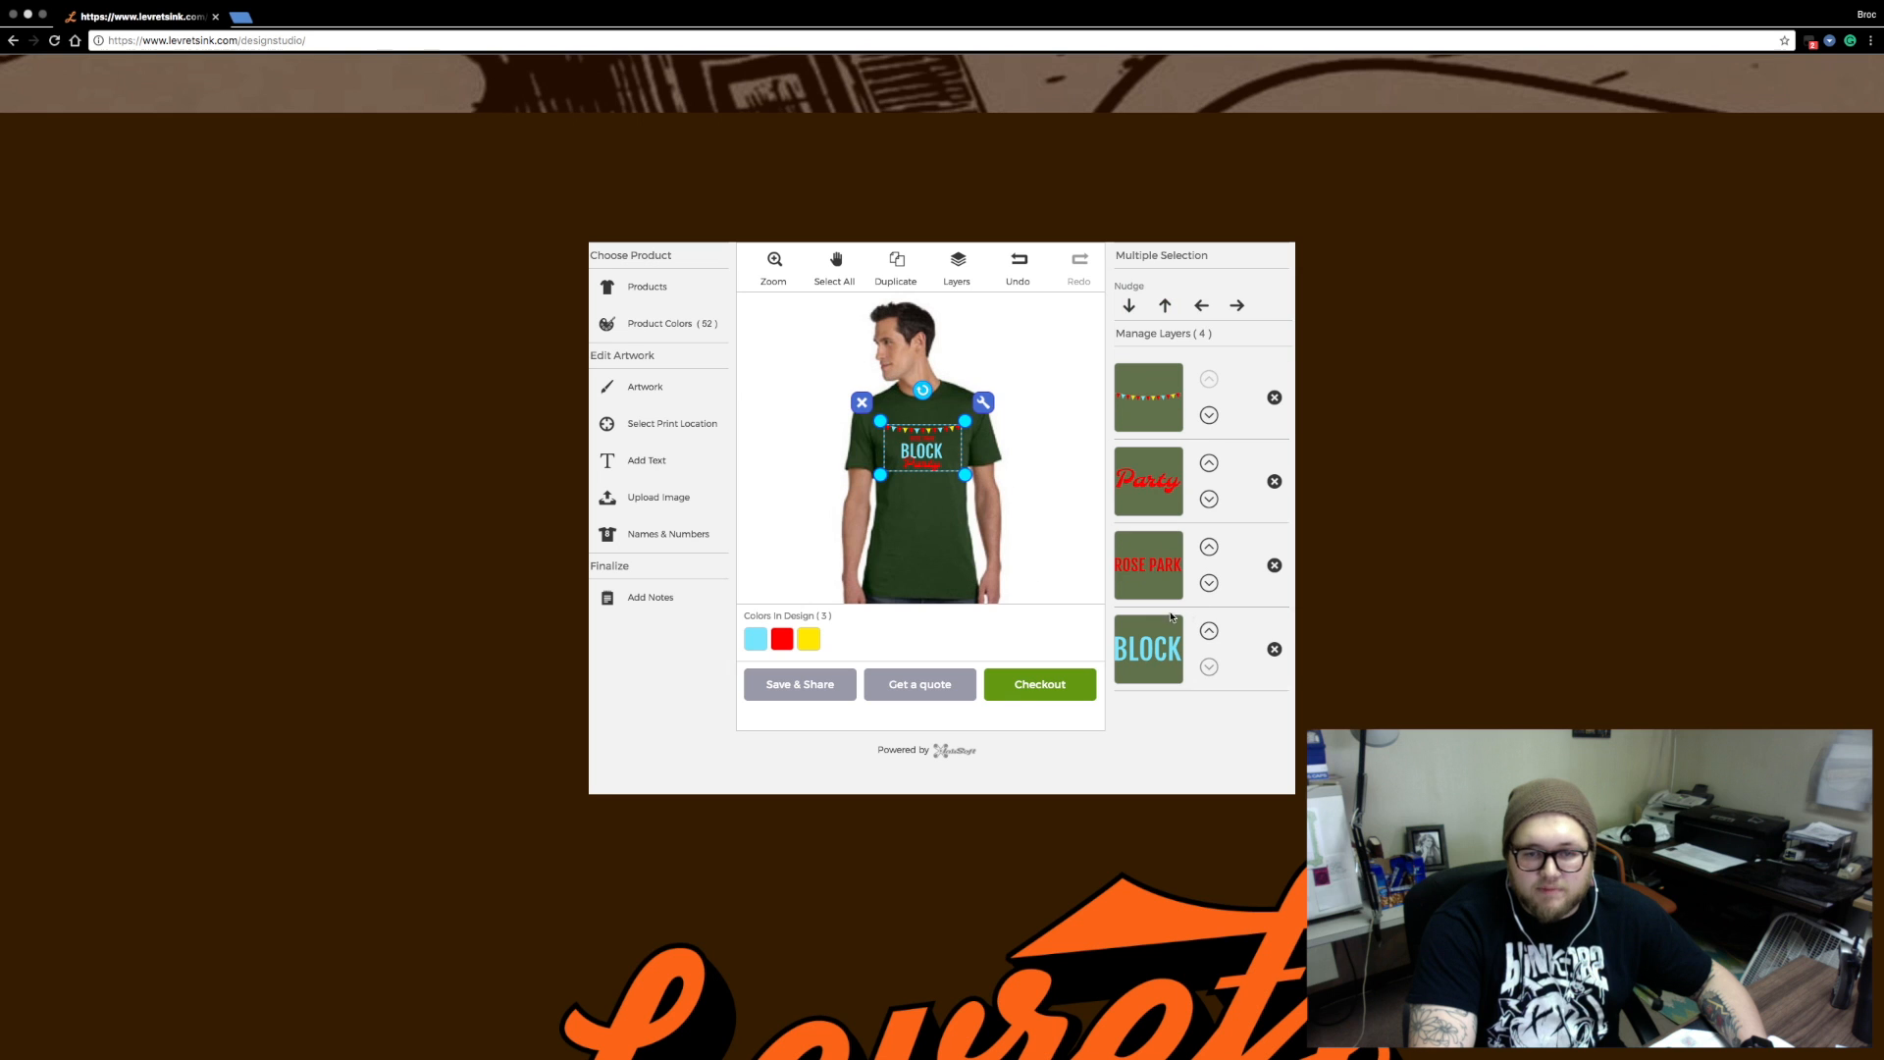
pyautogui.click(1054, 498)
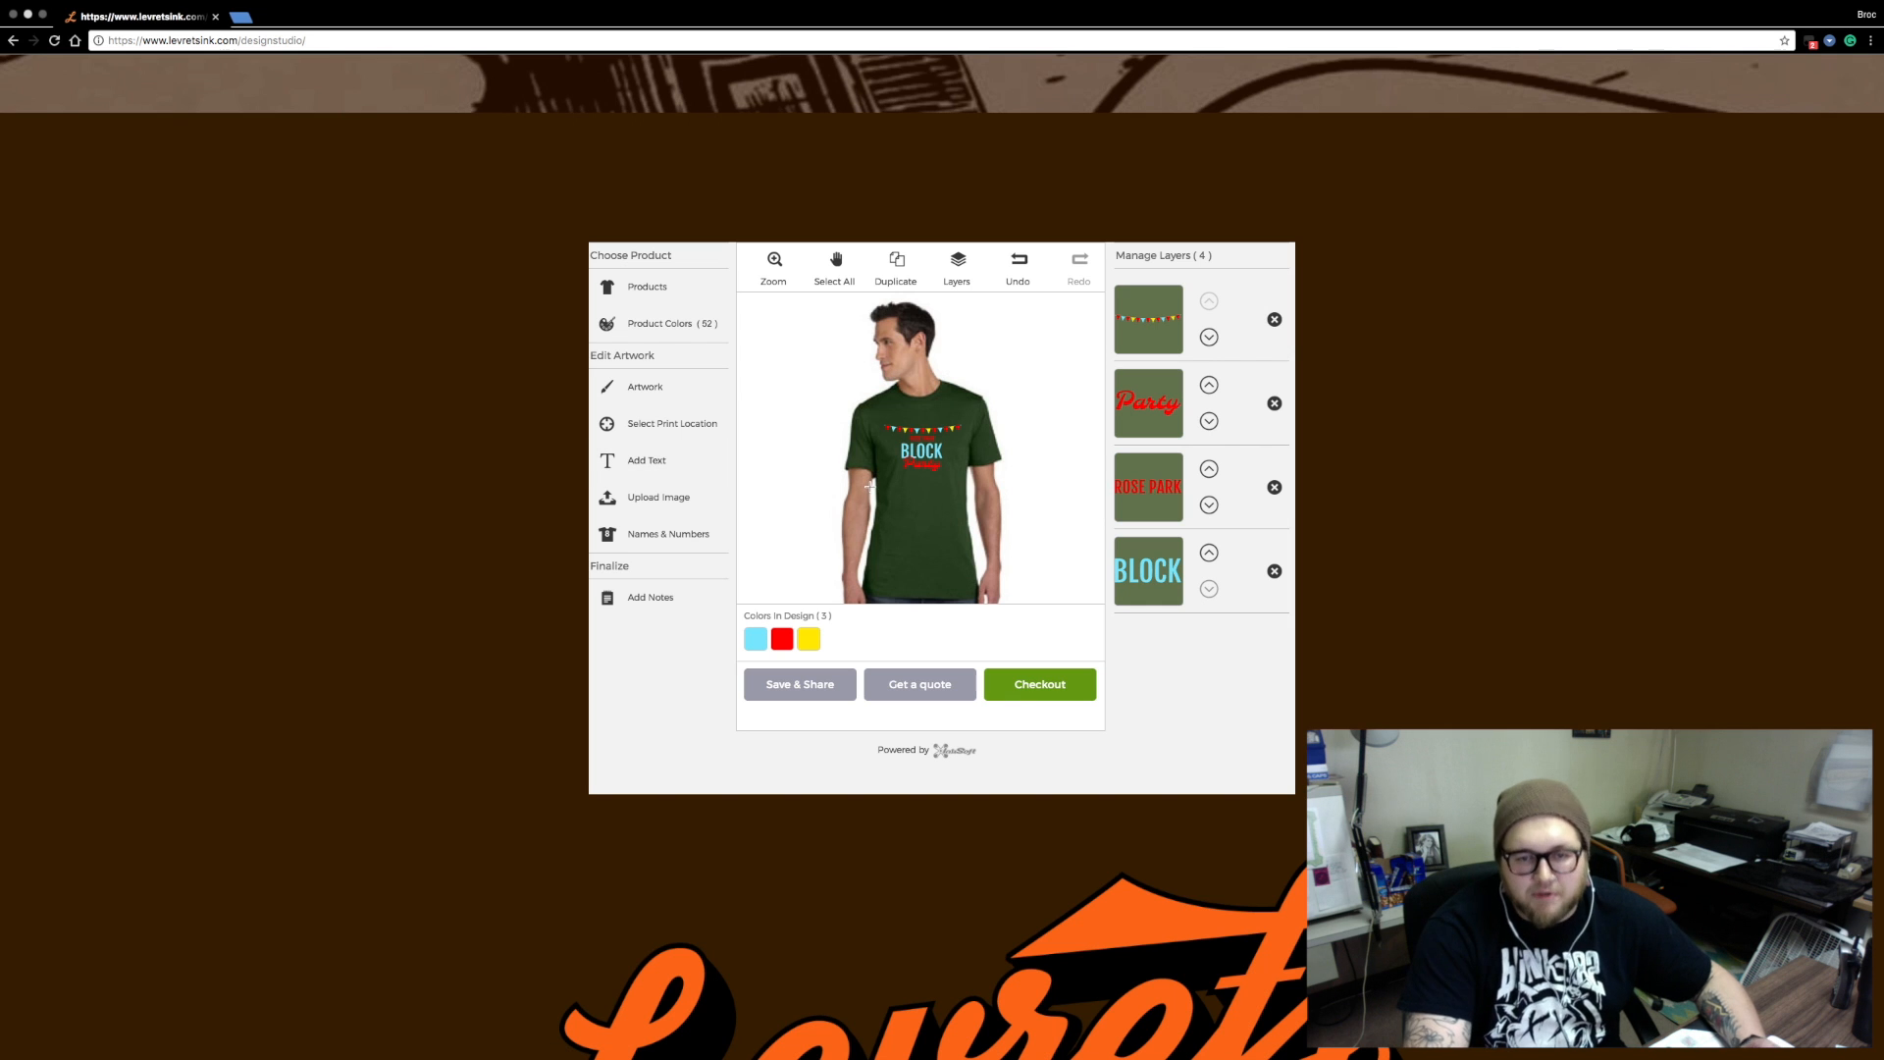
# Switch to the back print location, add a new text object and move it up between the shoulders
pyautogui.click(676, 434)
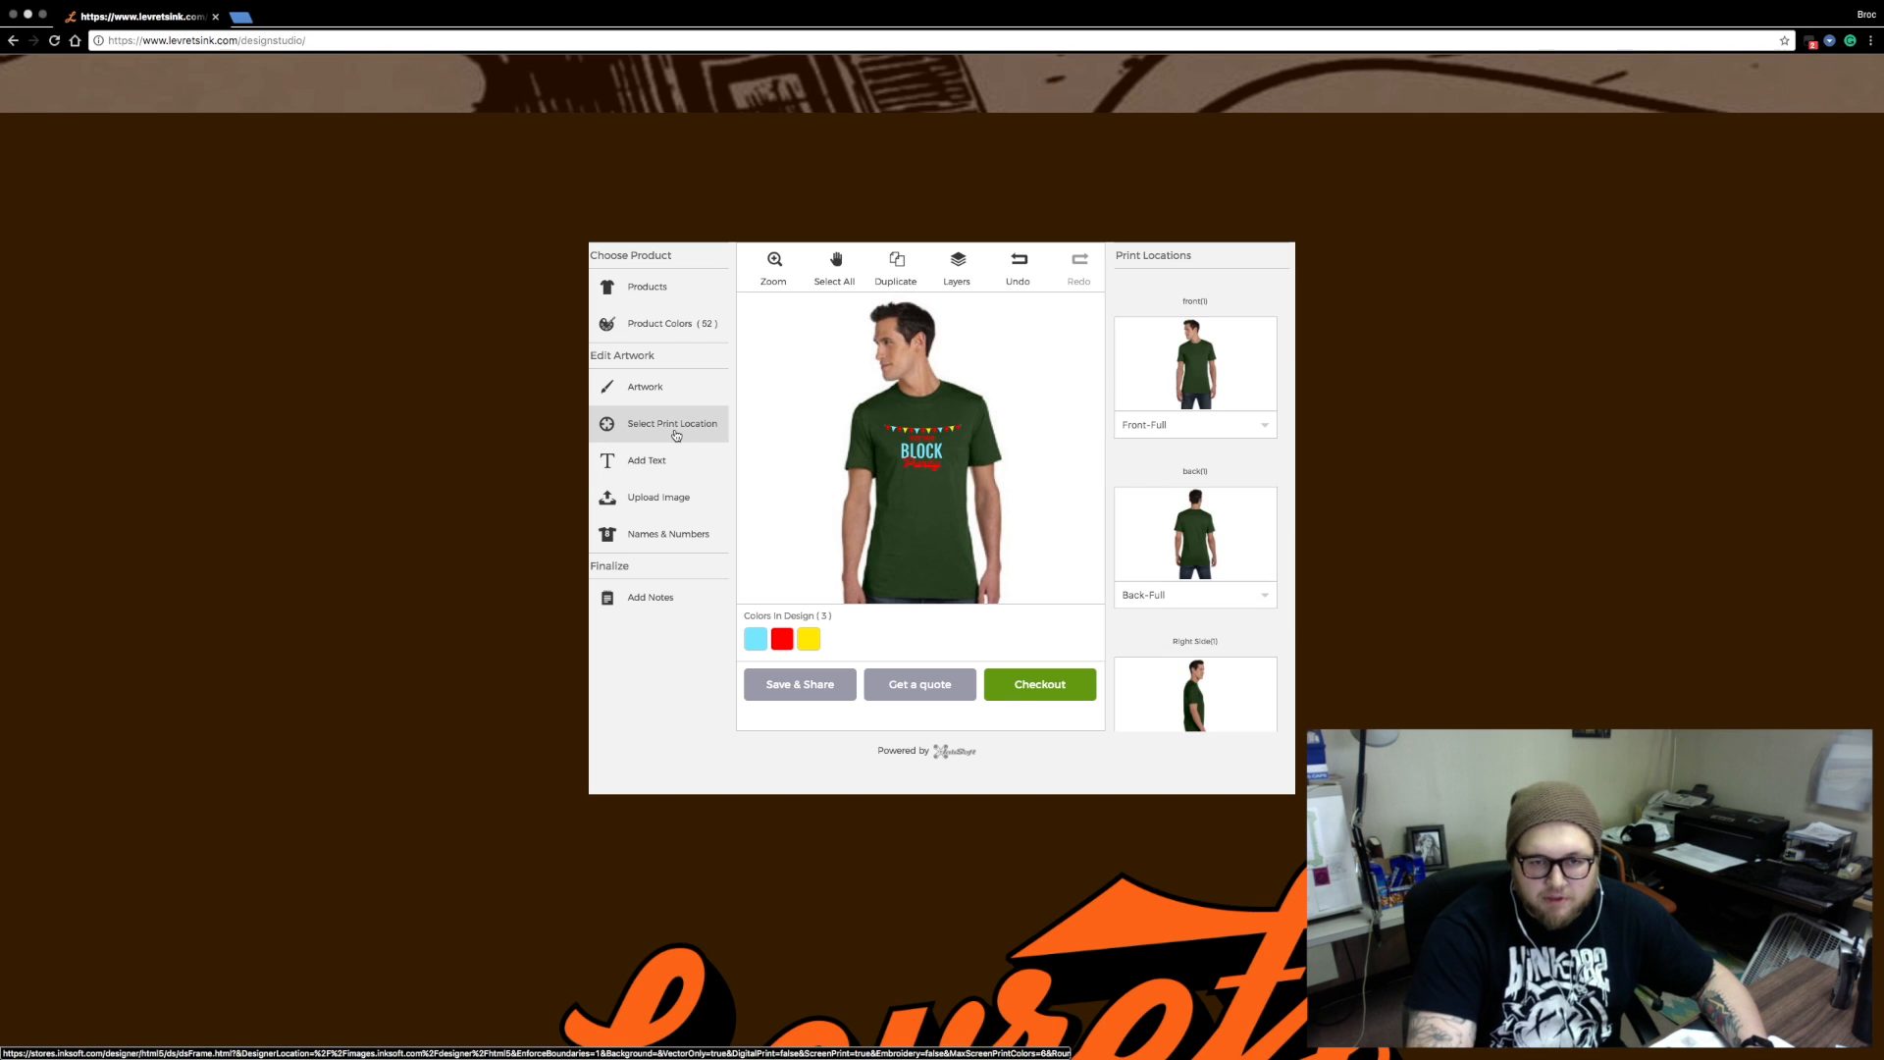
pyautogui.click(1216, 559)
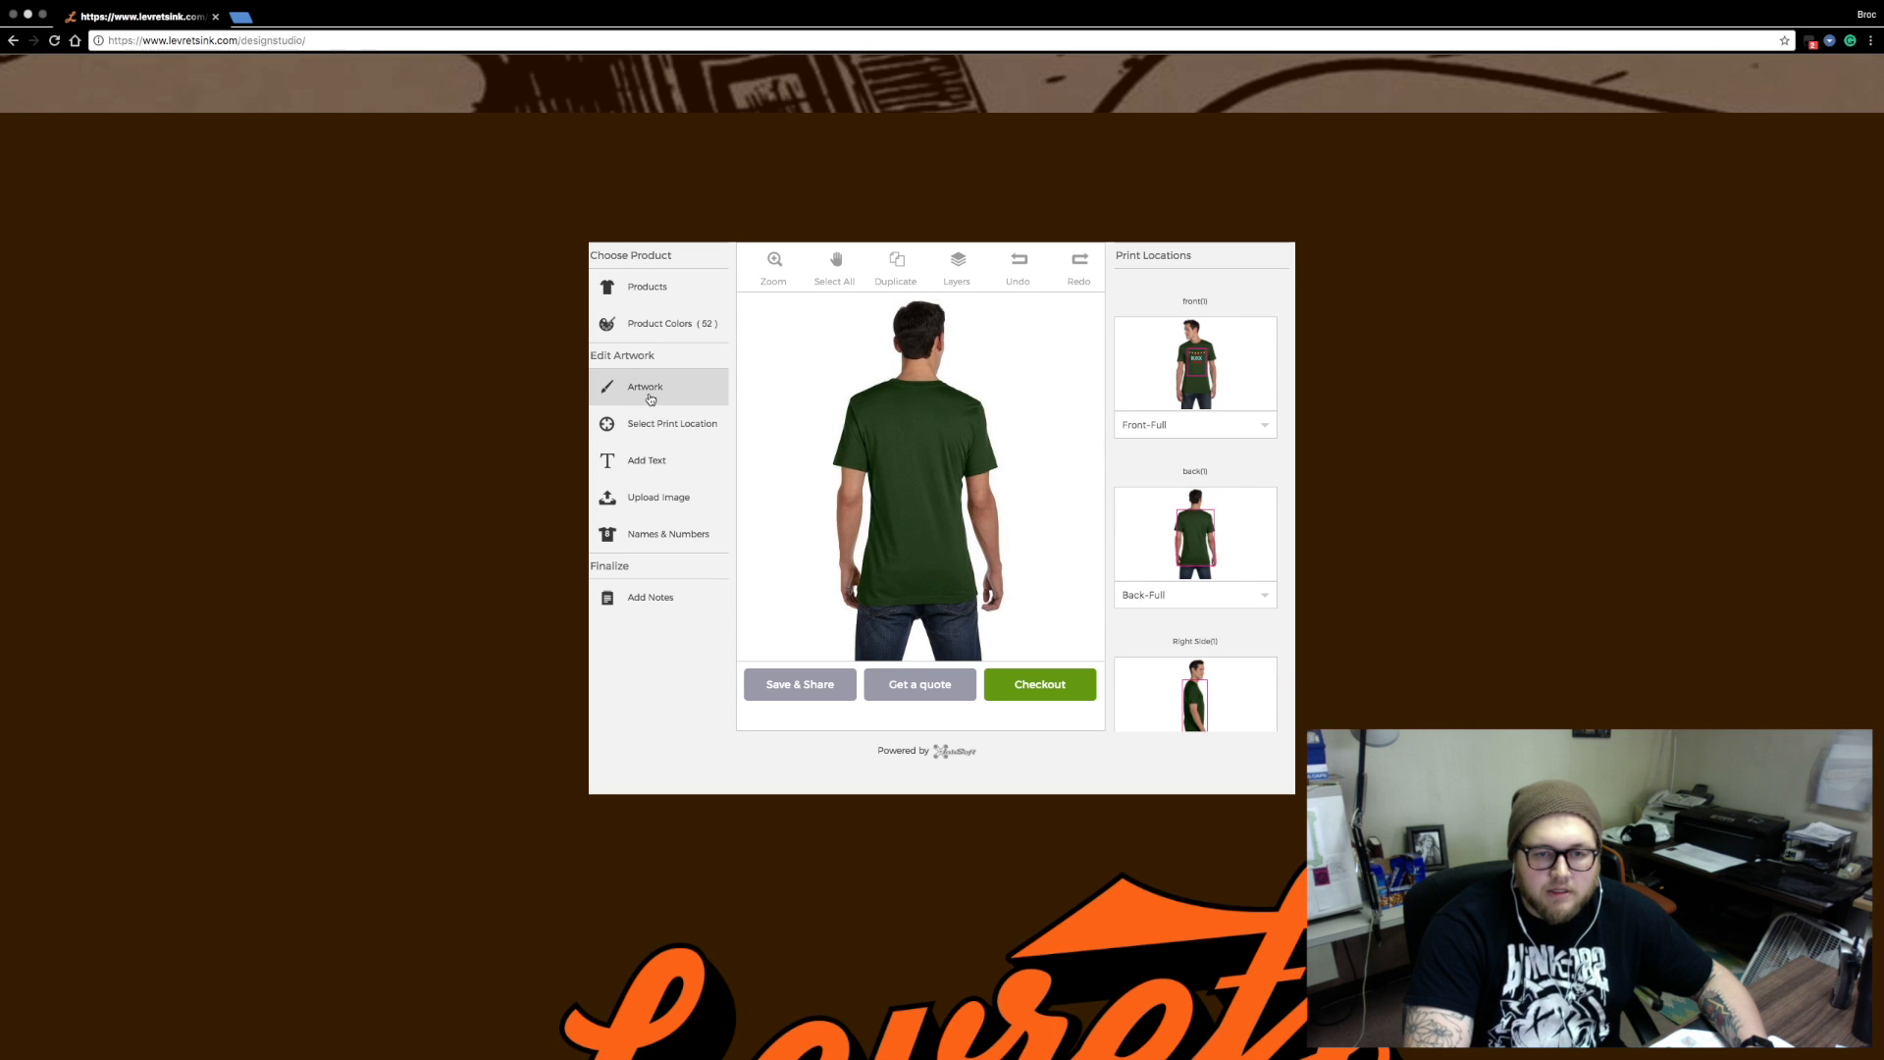
pyautogui.click(645, 460)
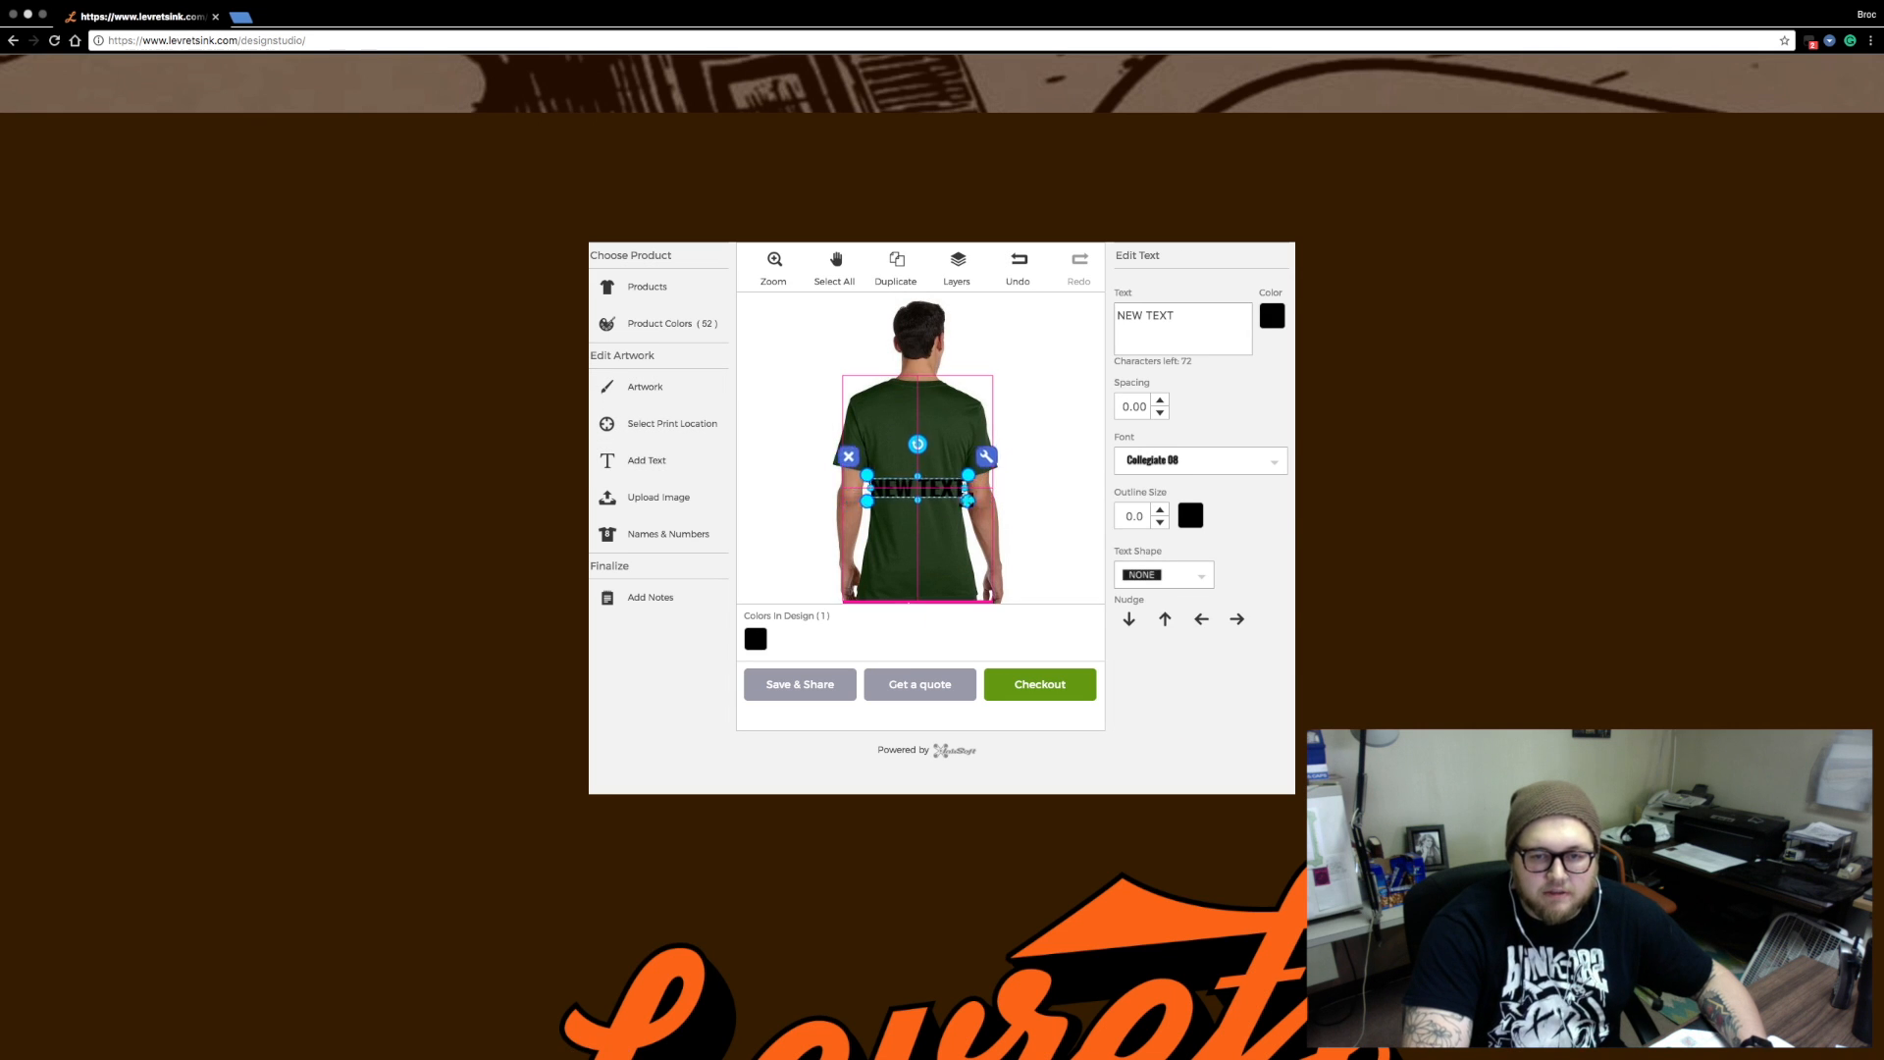
pyautogui.moveTo(937, 493); pyautogui.dragTo(936, 417)
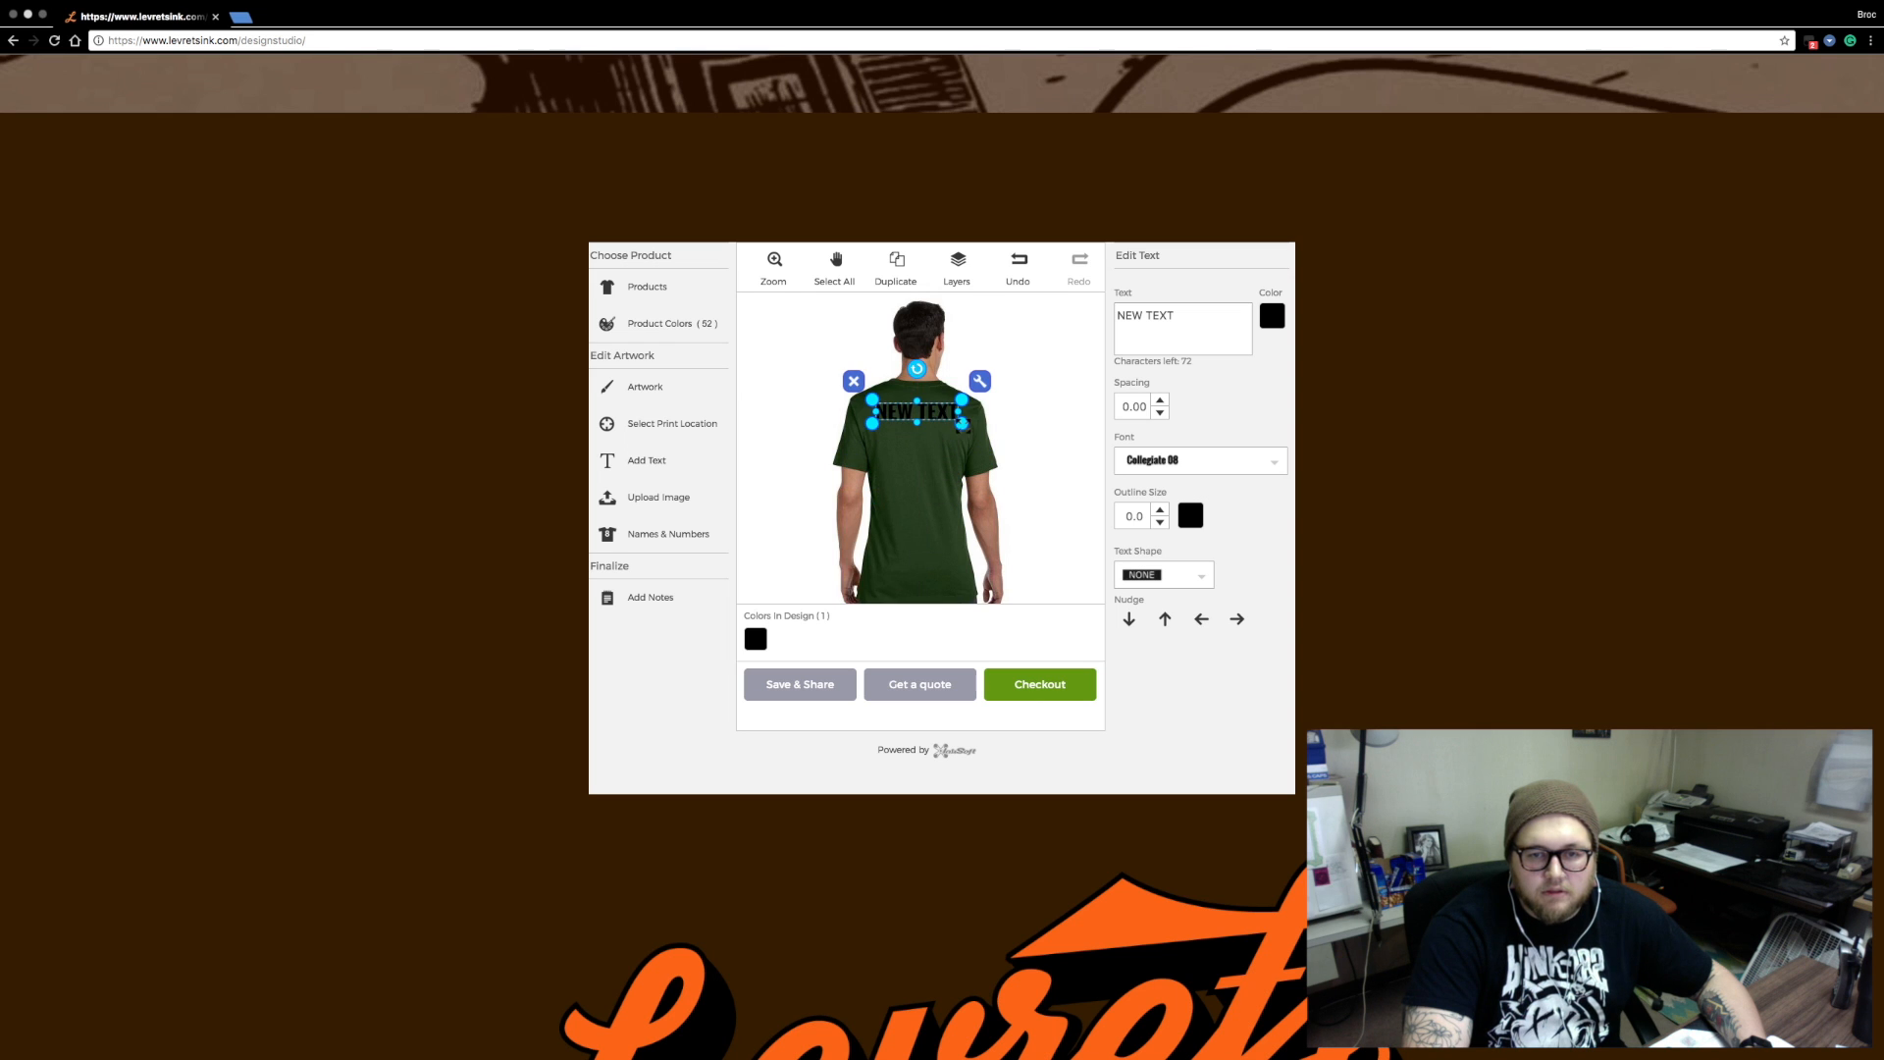
# Color the back text red and change its wording to three lines: ROSE PARK, BLOCK PARTAY and 2017
pyautogui.click(1274, 318)
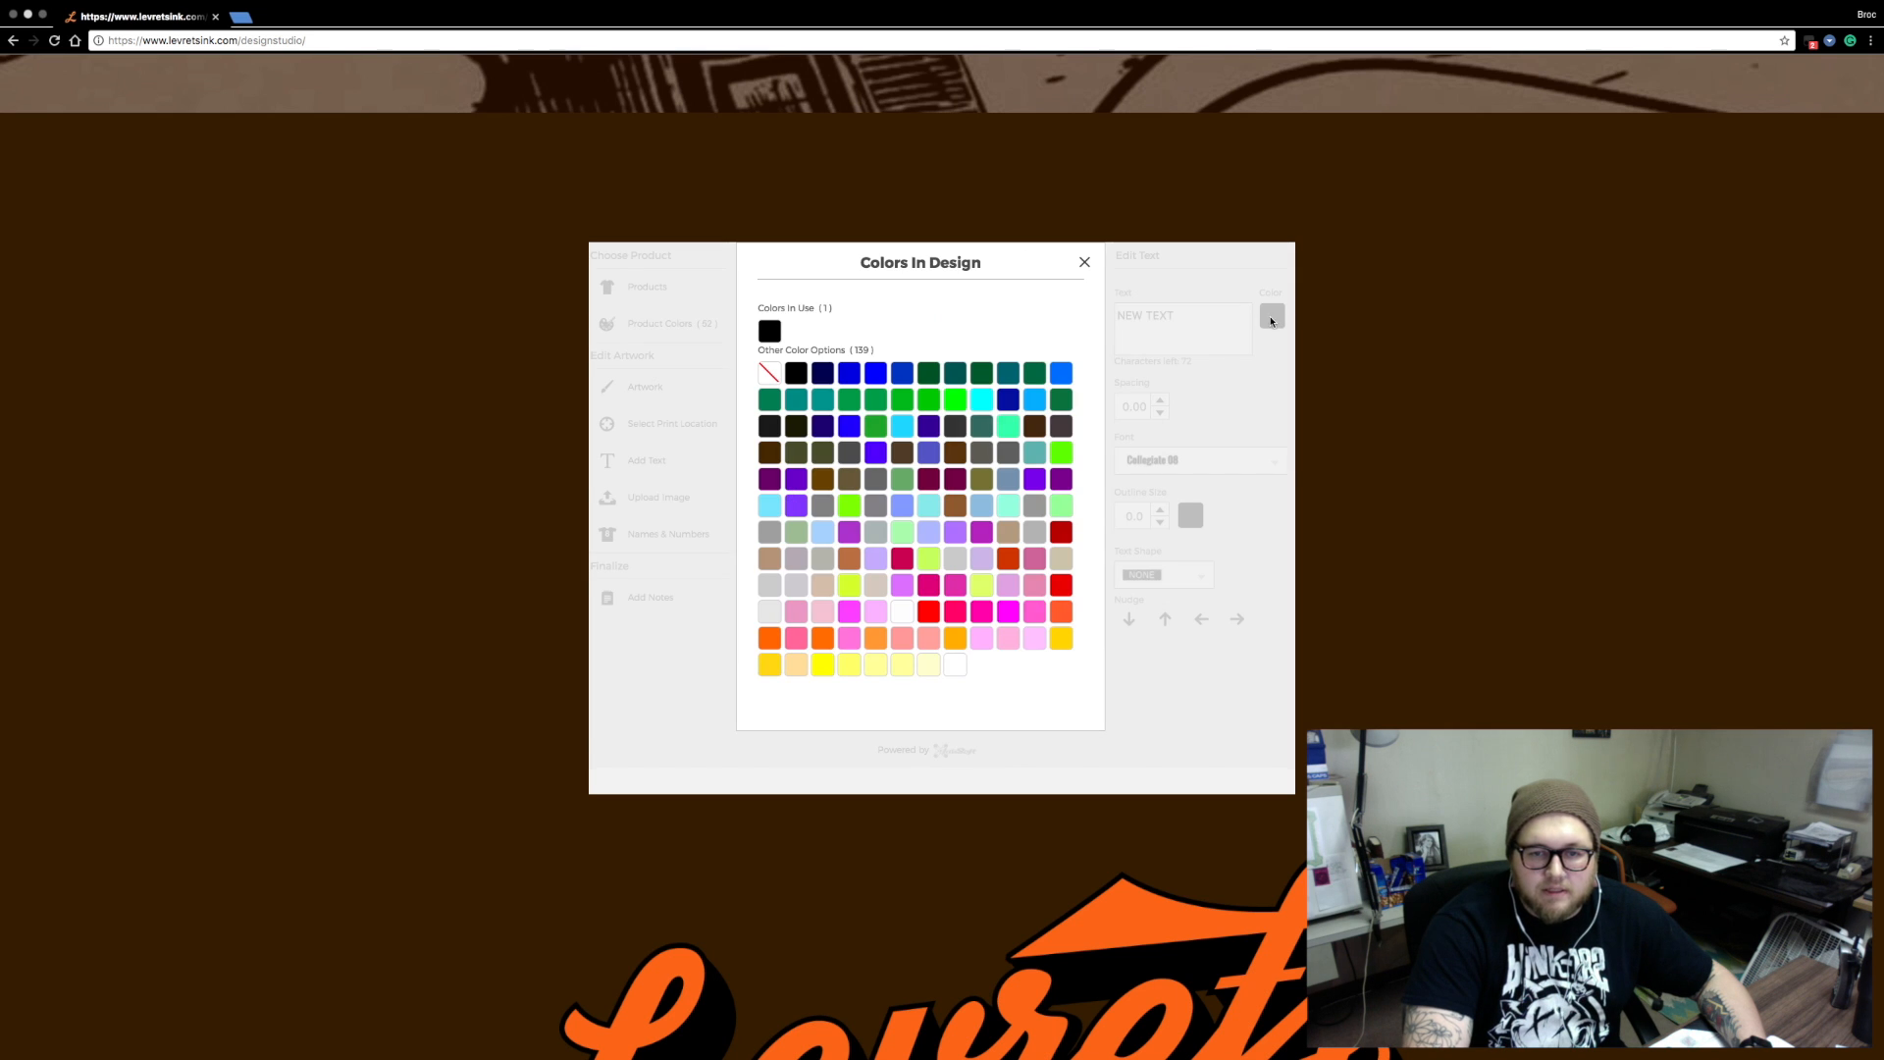
pyautogui.click(934, 618)
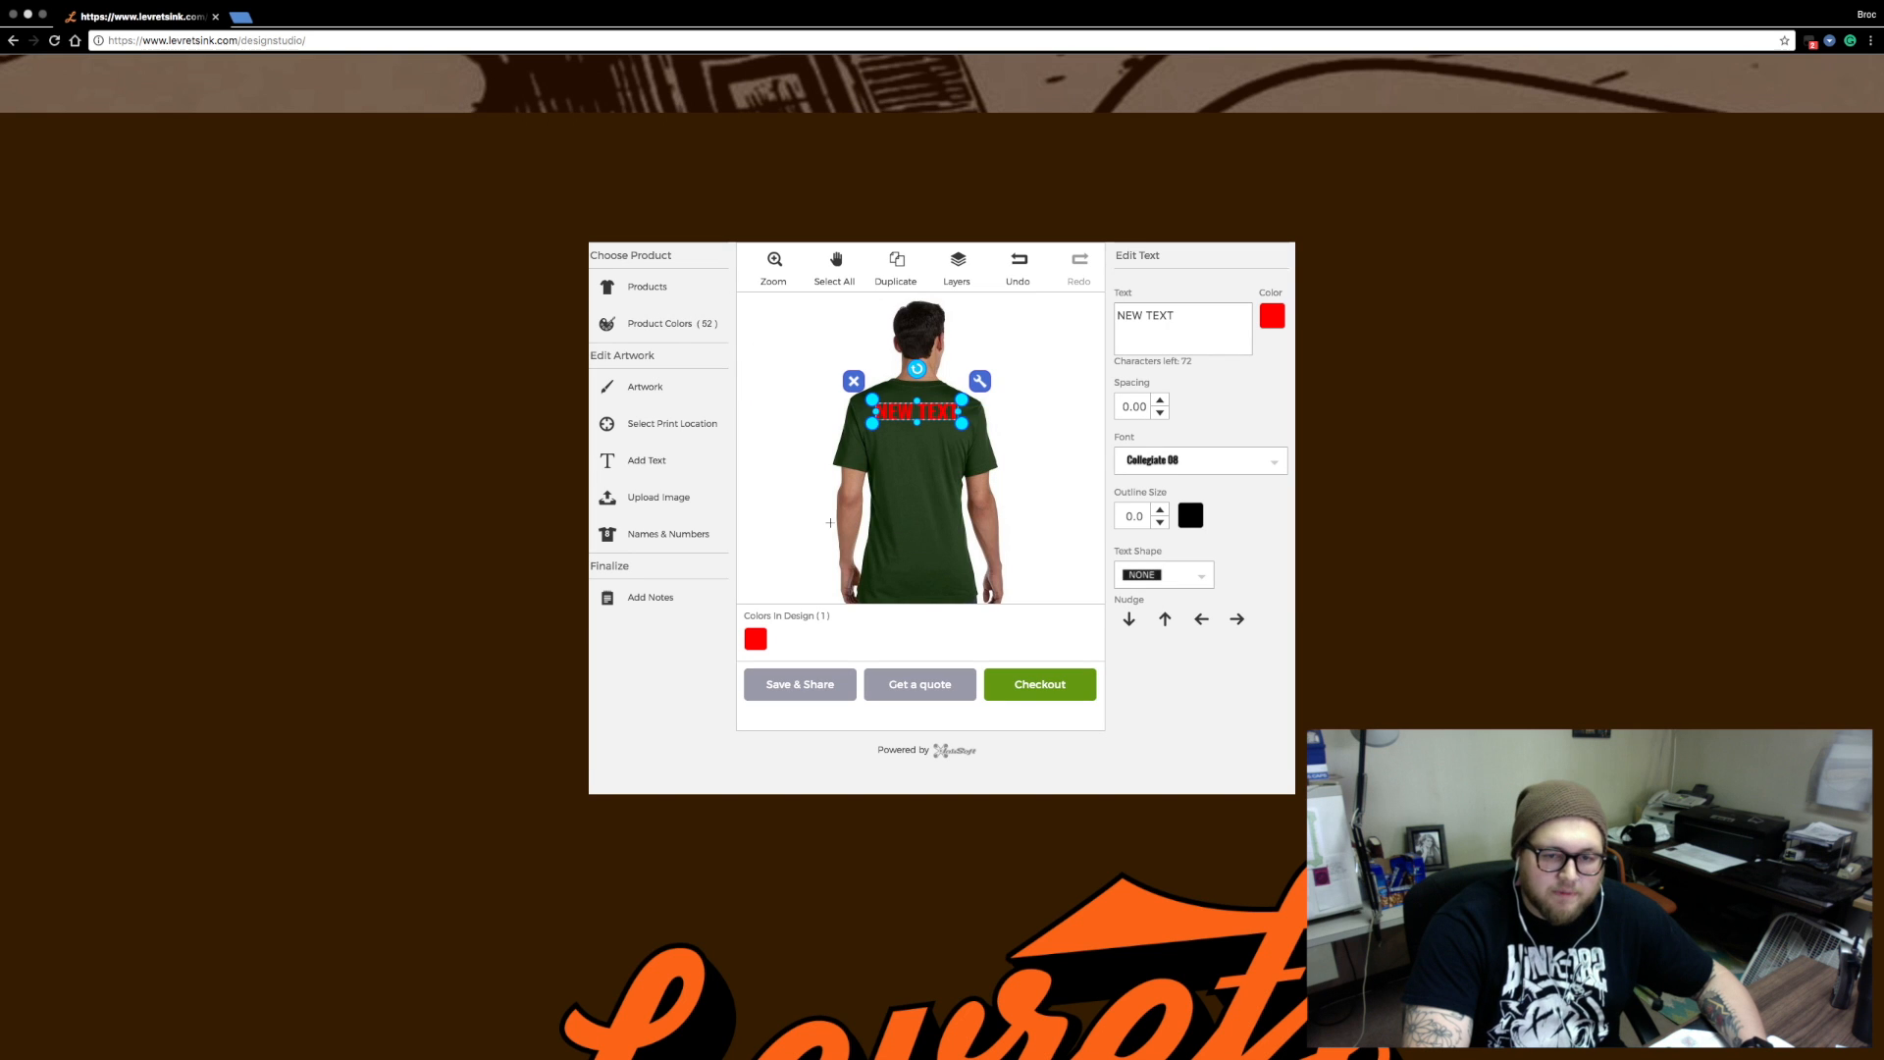
pyautogui.moveTo(1215, 315); pyautogui.dragTo(1109, 312)
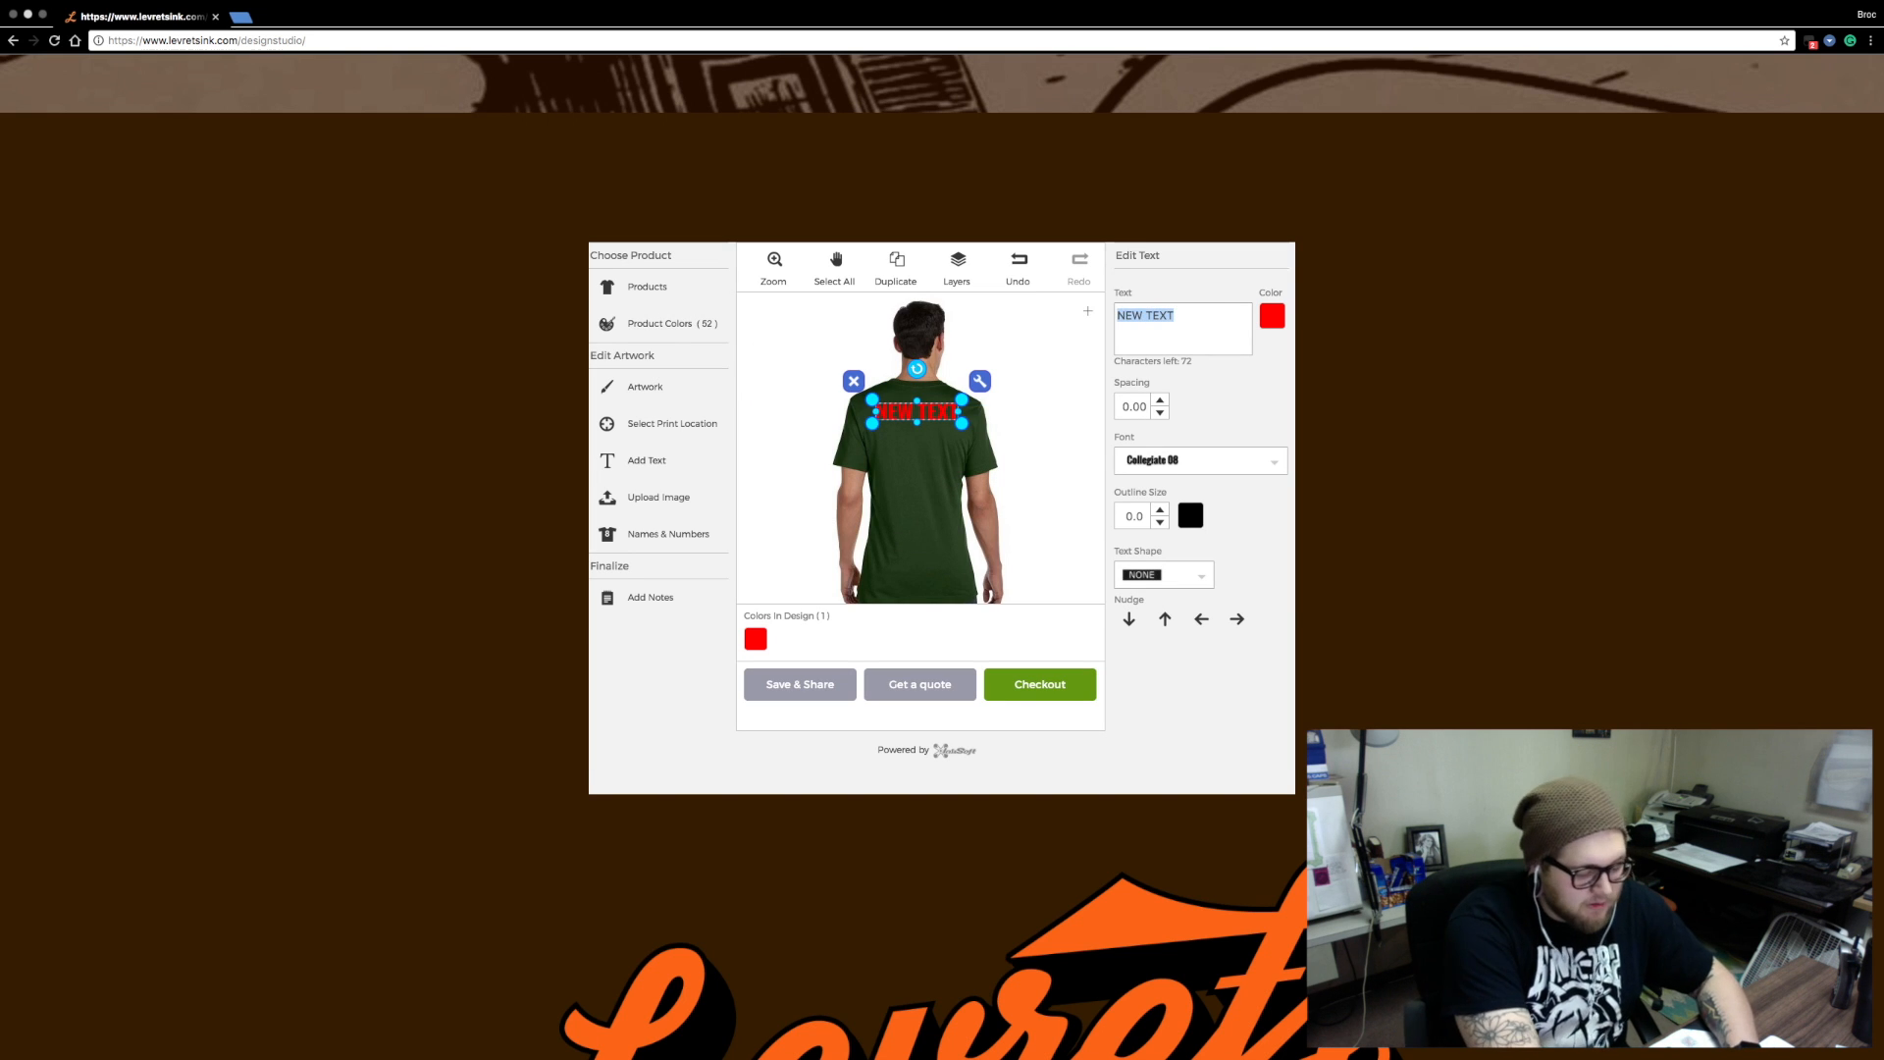
pyautogui.write('ROSE PARK')
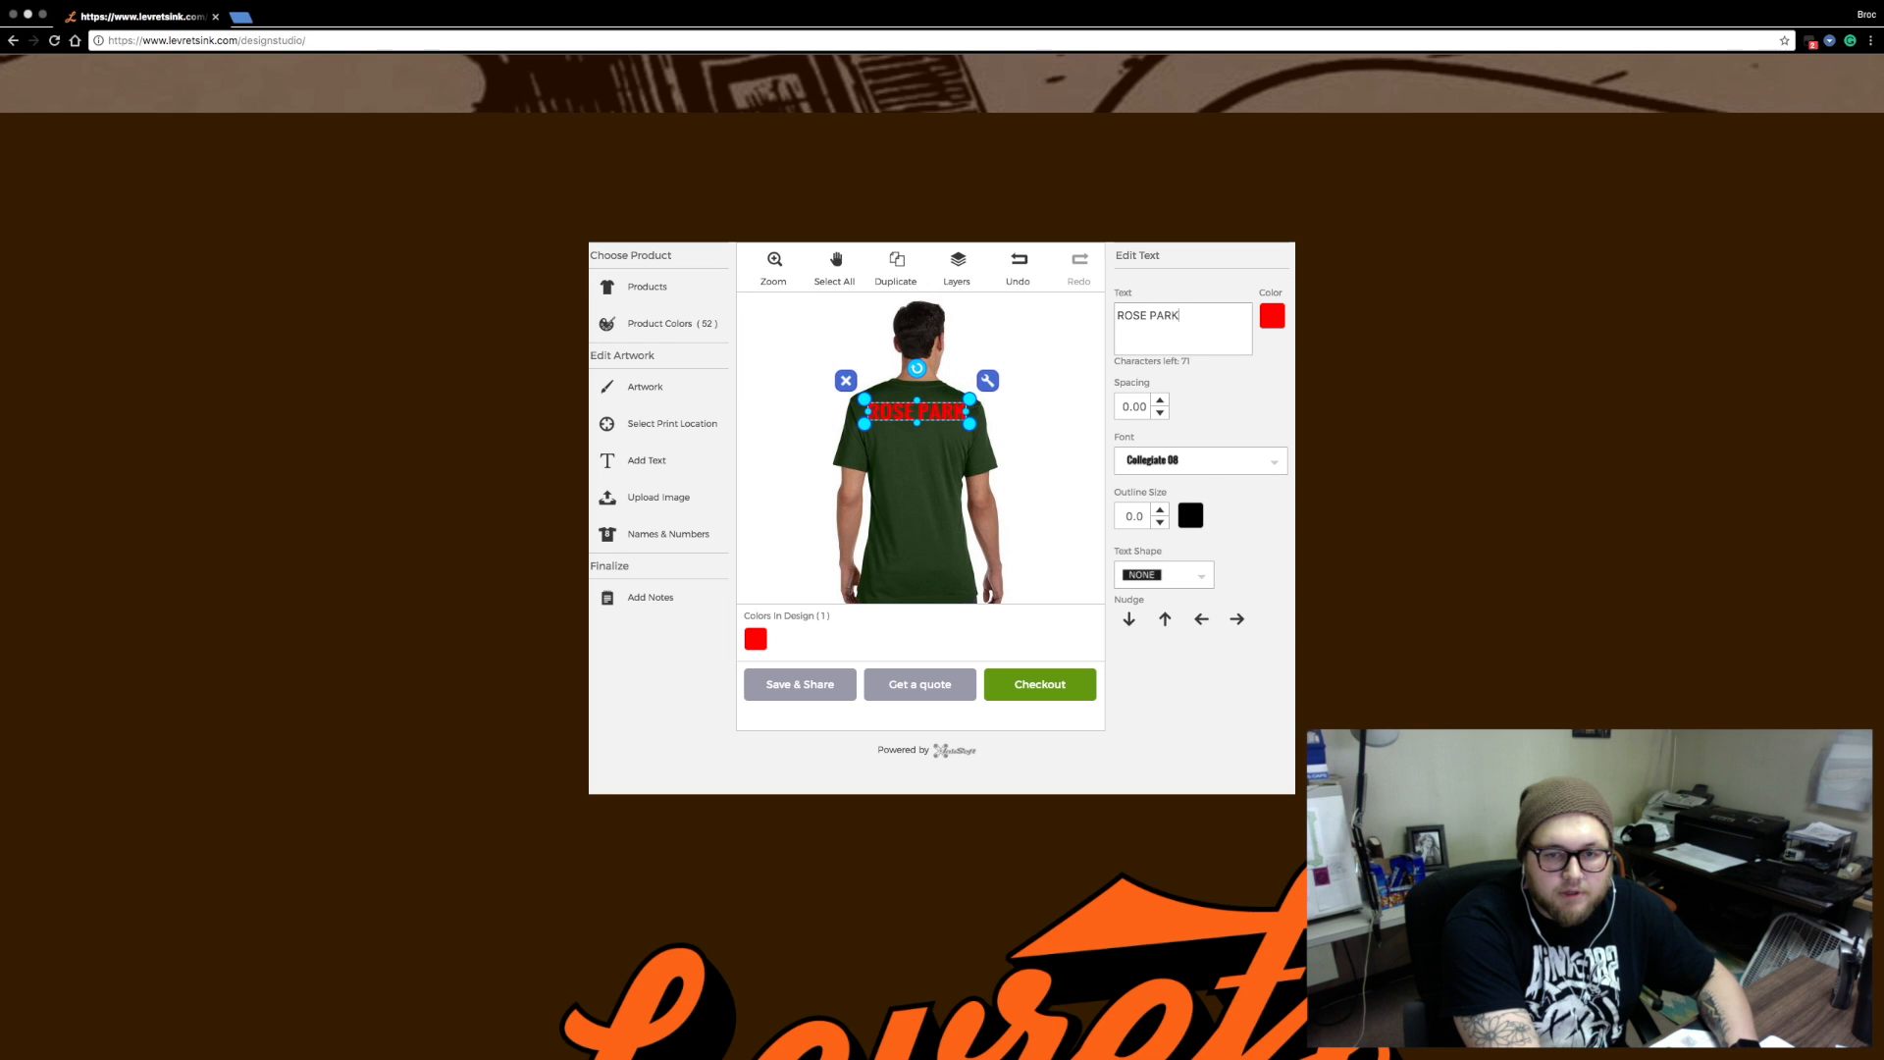
pyautogui.press('Return')
pyautogui.write('BLOCK PARTAY')
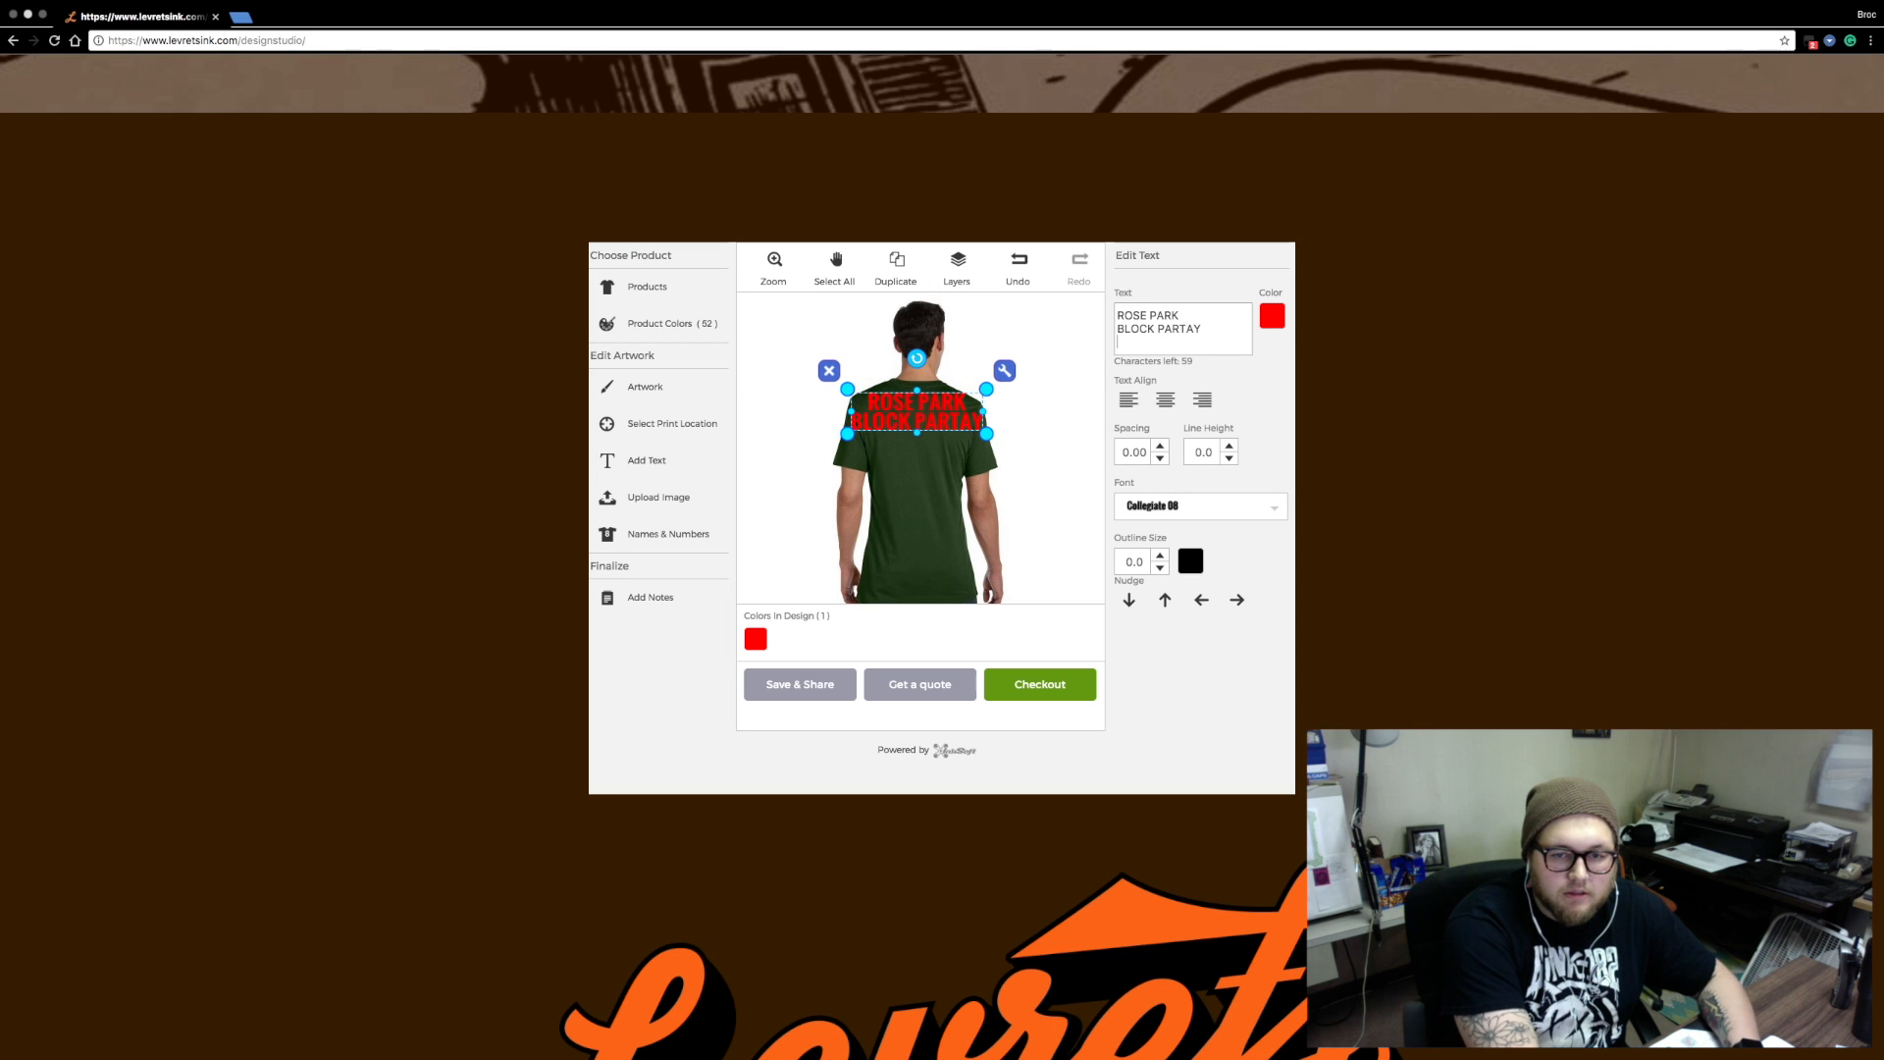
pyautogui.press('Return')
pyautogui.write('2017')
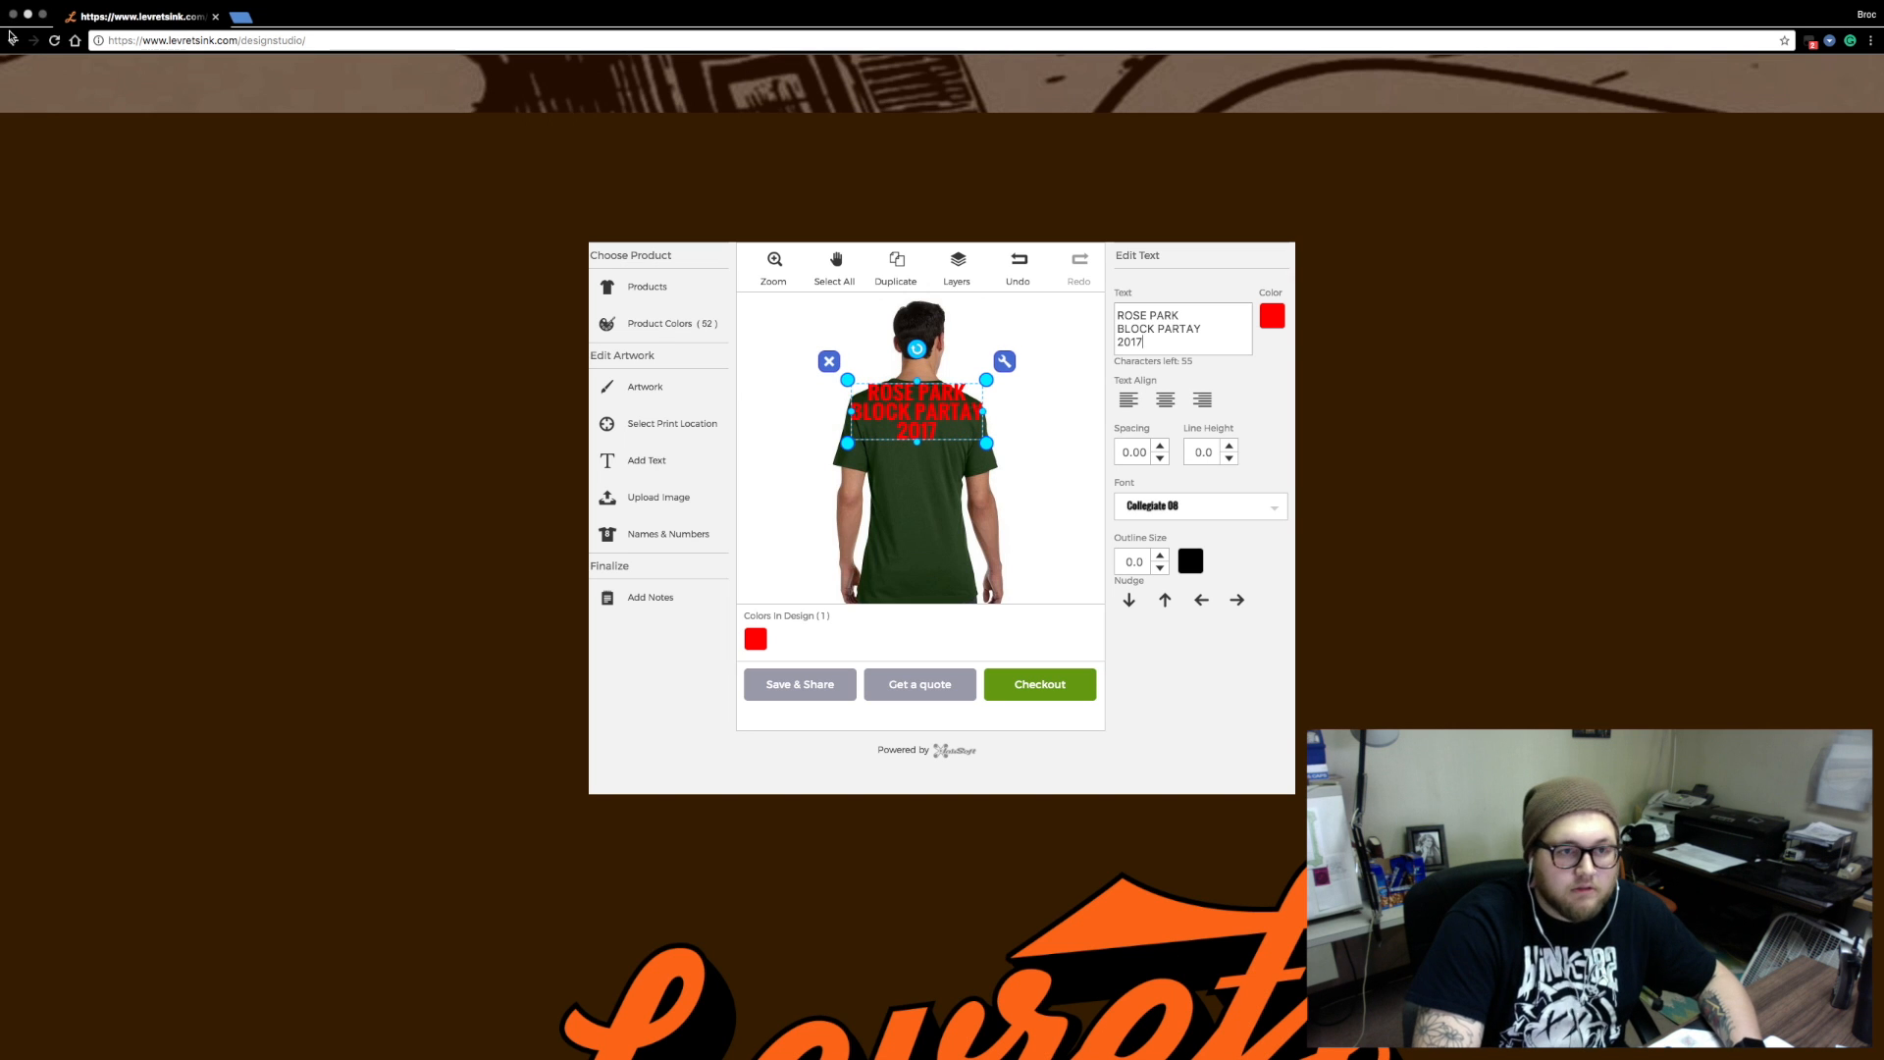
pyautogui.click(998, 470)
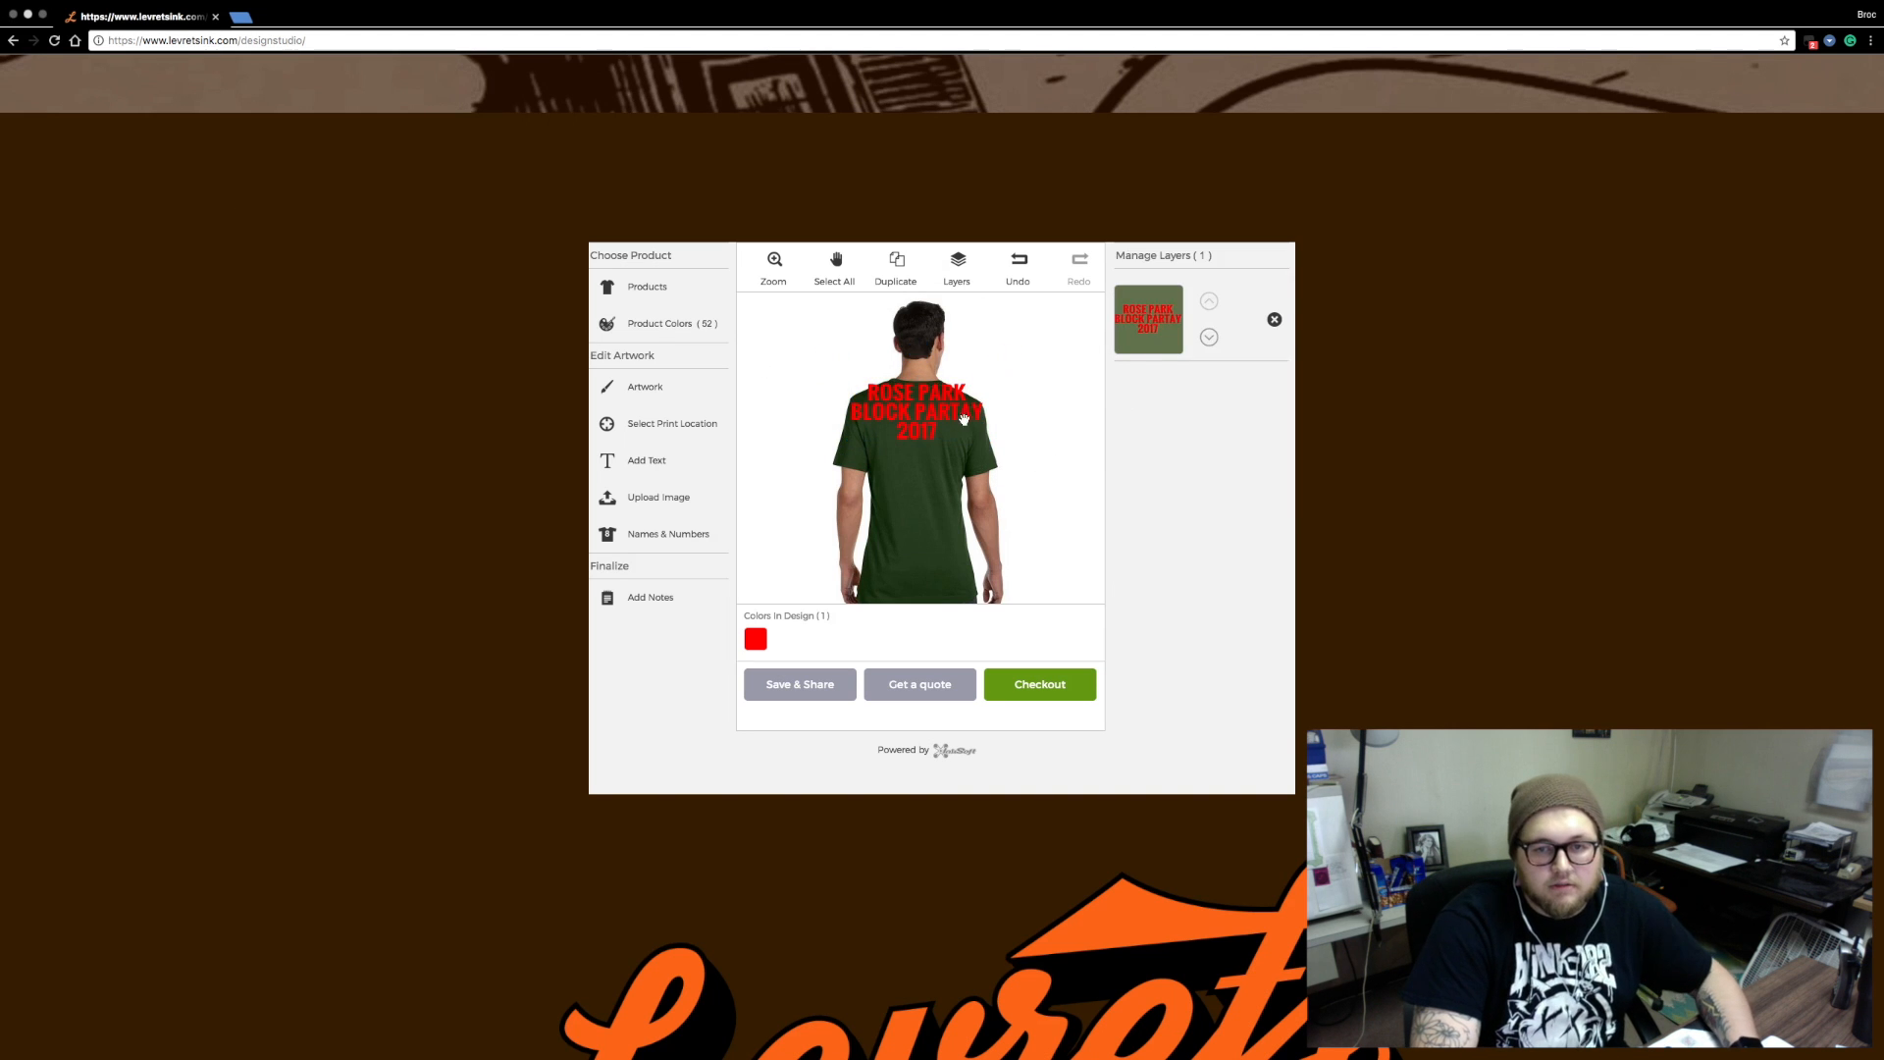
# Scale down the three-line back text and center it horizontally on the upper back
pyautogui.click(973, 399)
pyautogui.moveTo(985, 378); pyautogui.dragTo(966, 395)
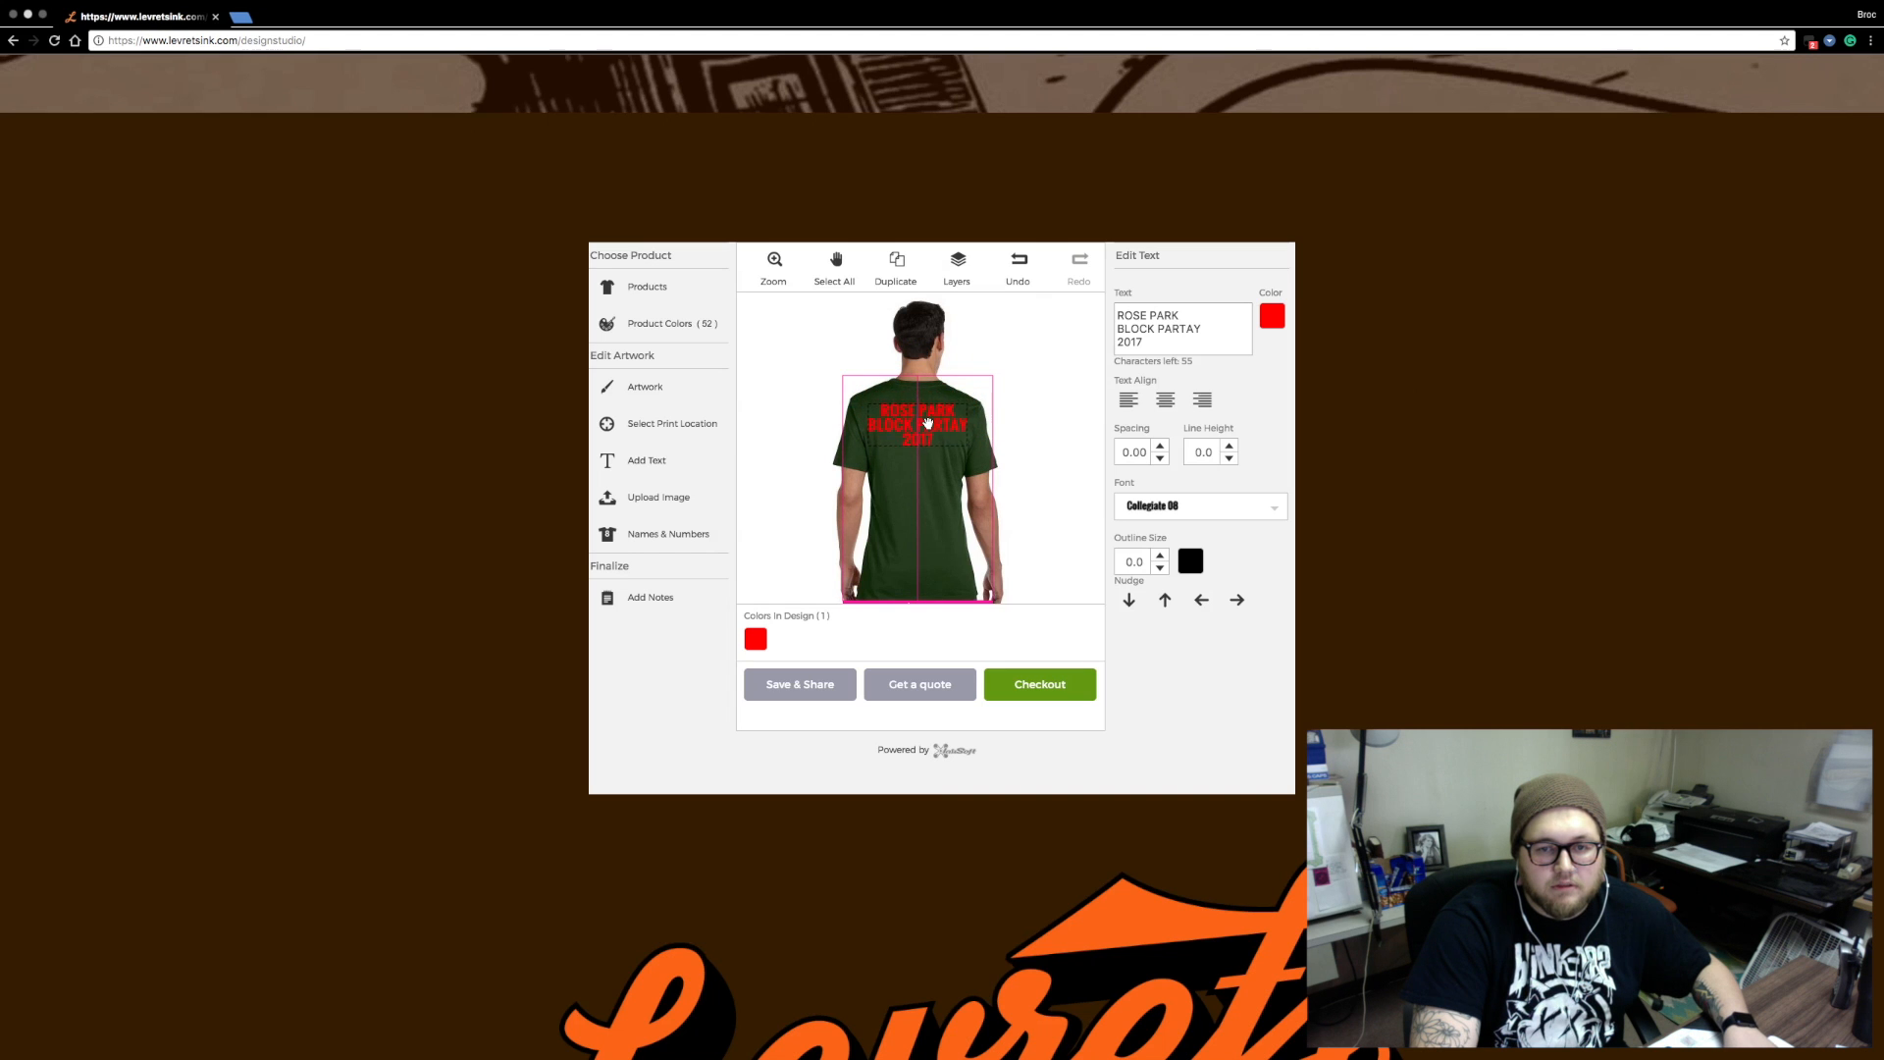
pyautogui.click(1004, 415)
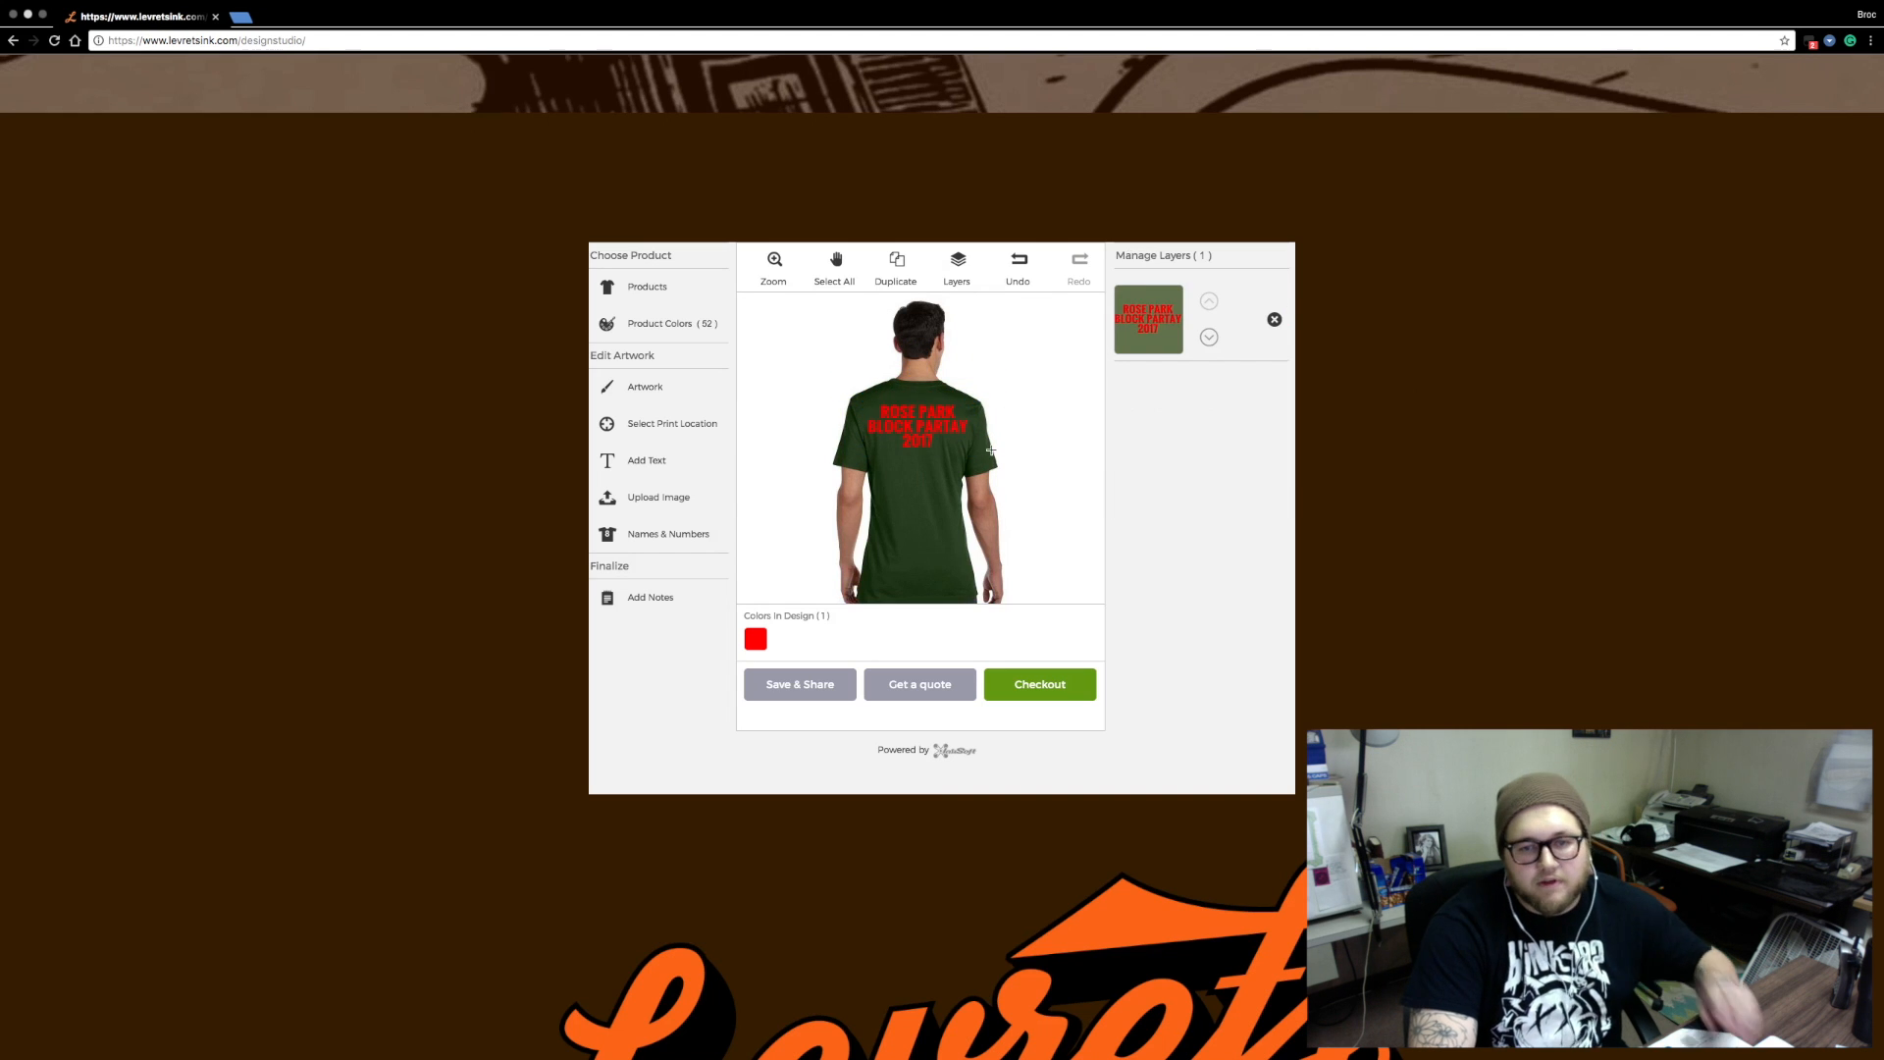
# Look through the Collegiate fonts available for the three-line back text
pyautogui.click(923, 431)
pyautogui.click(1266, 508)
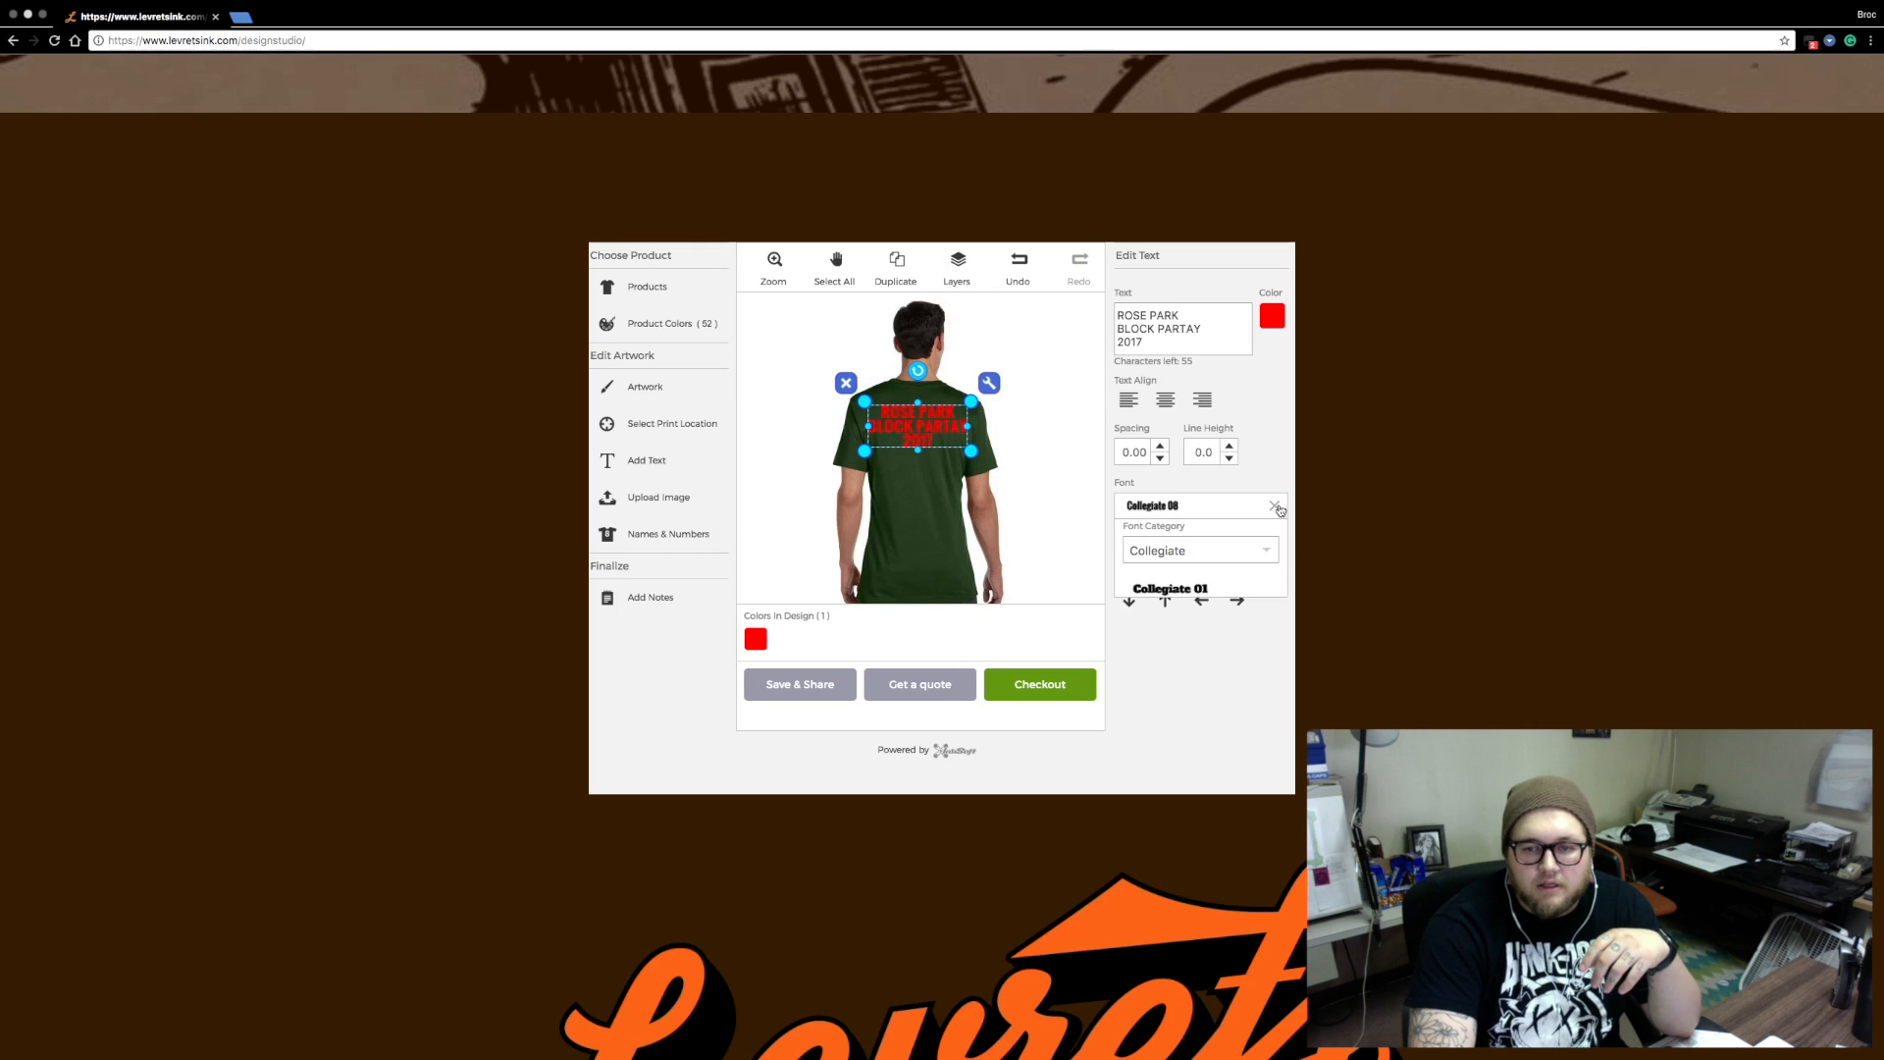
pyautogui.scroll(5, 1233, 598)
pyautogui.scroll(-4, 1227, 638)
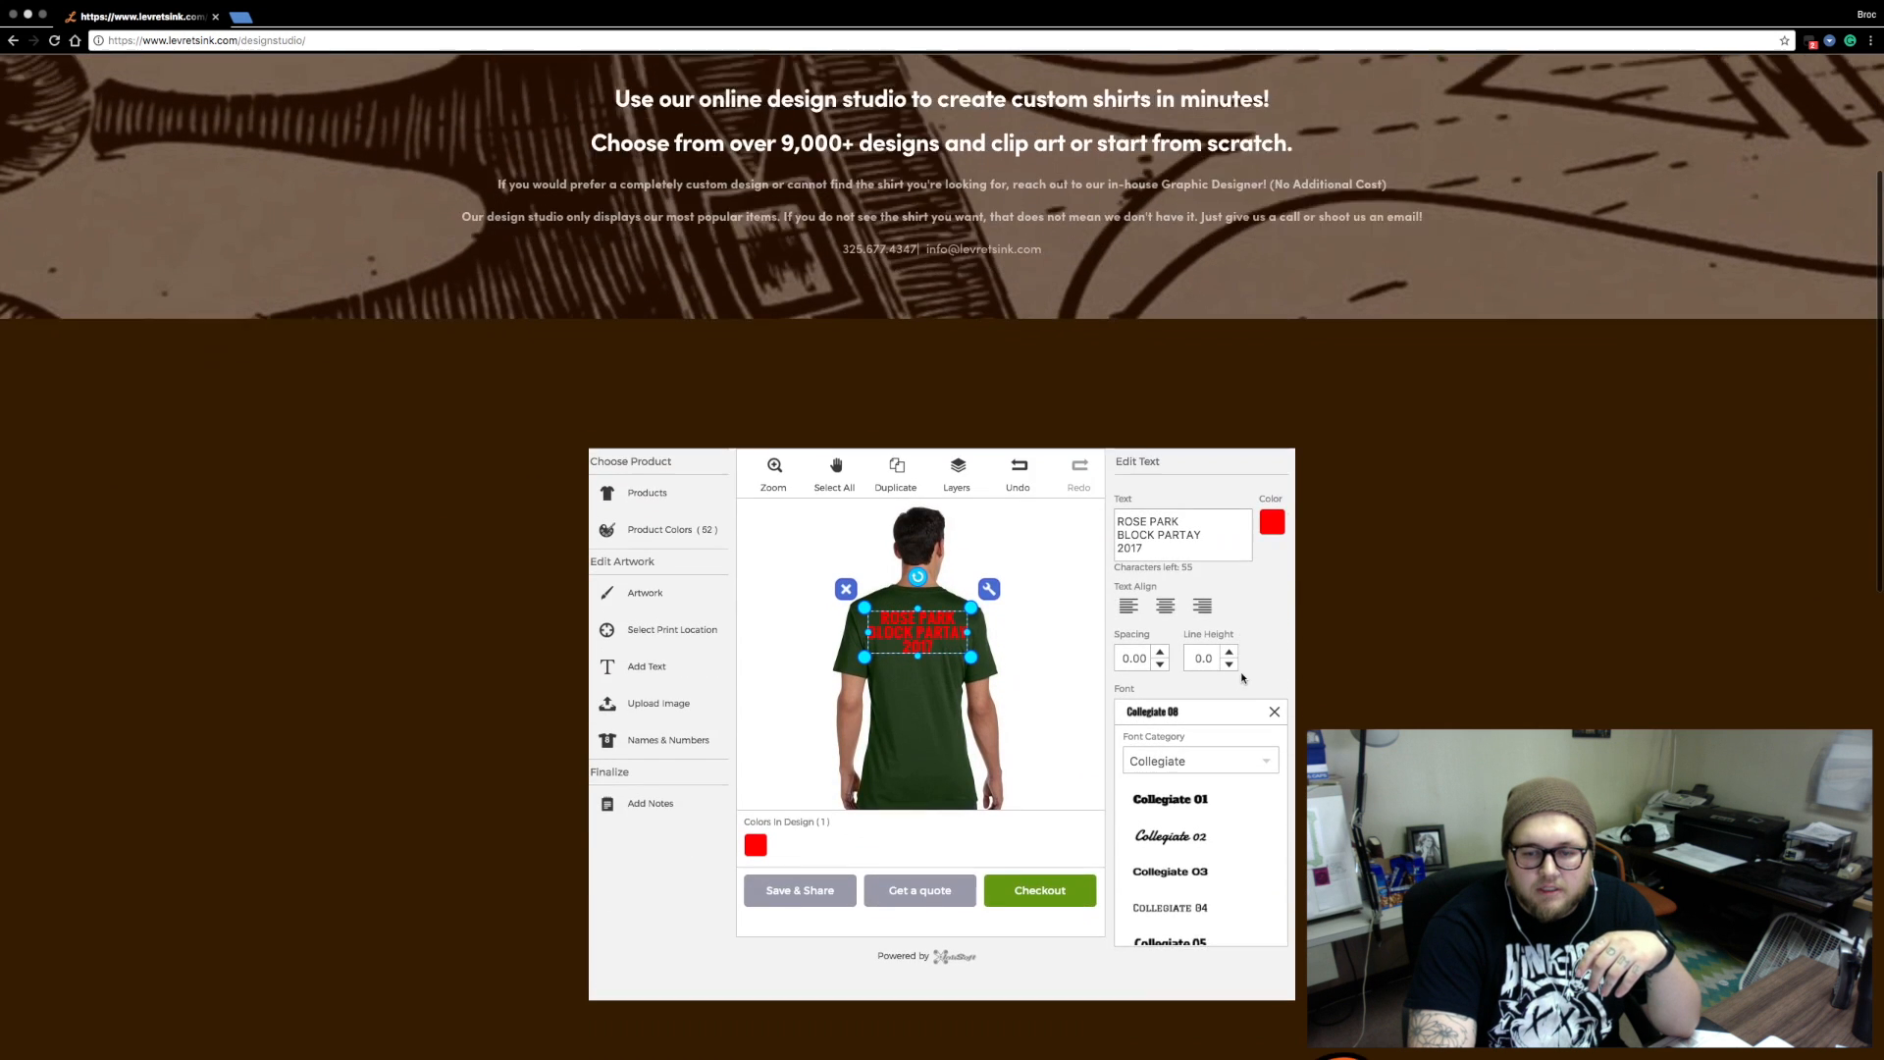
pyautogui.scroll(-5, 1209, 721)
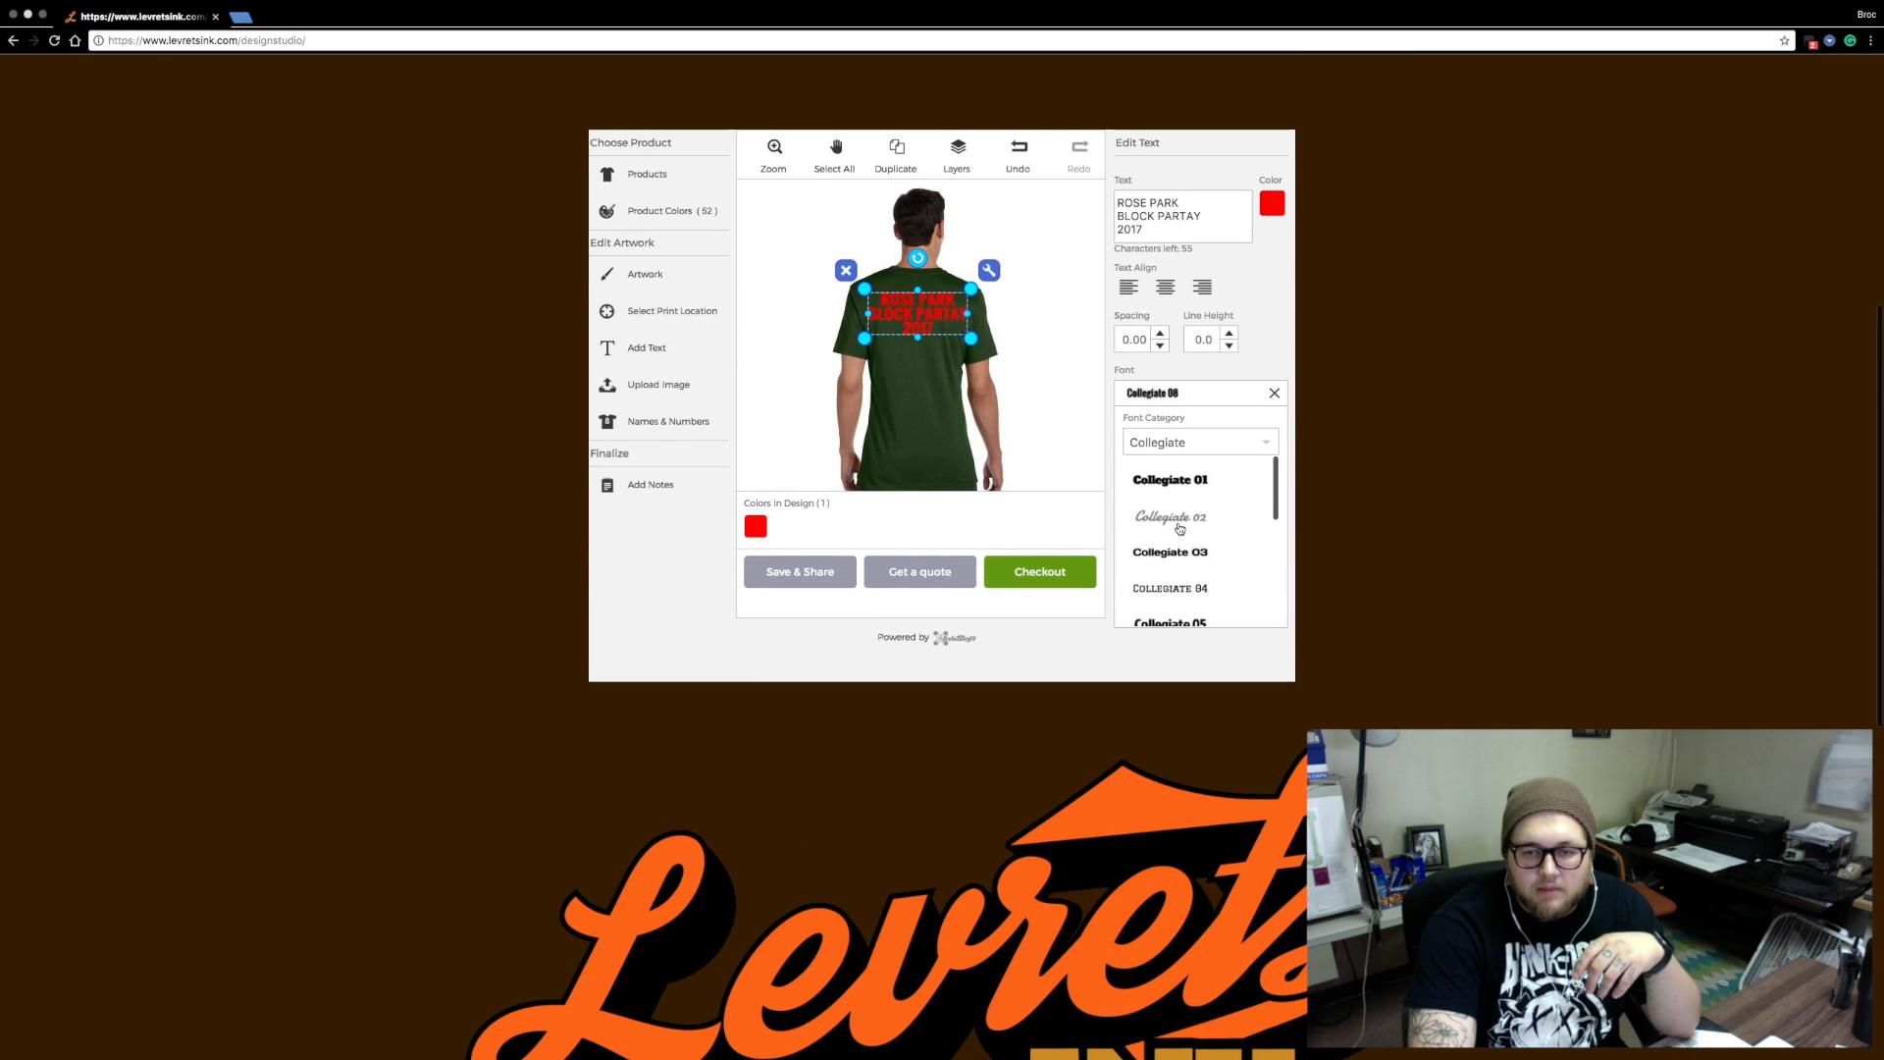
pyautogui.scroll(-3, 1178, 528)
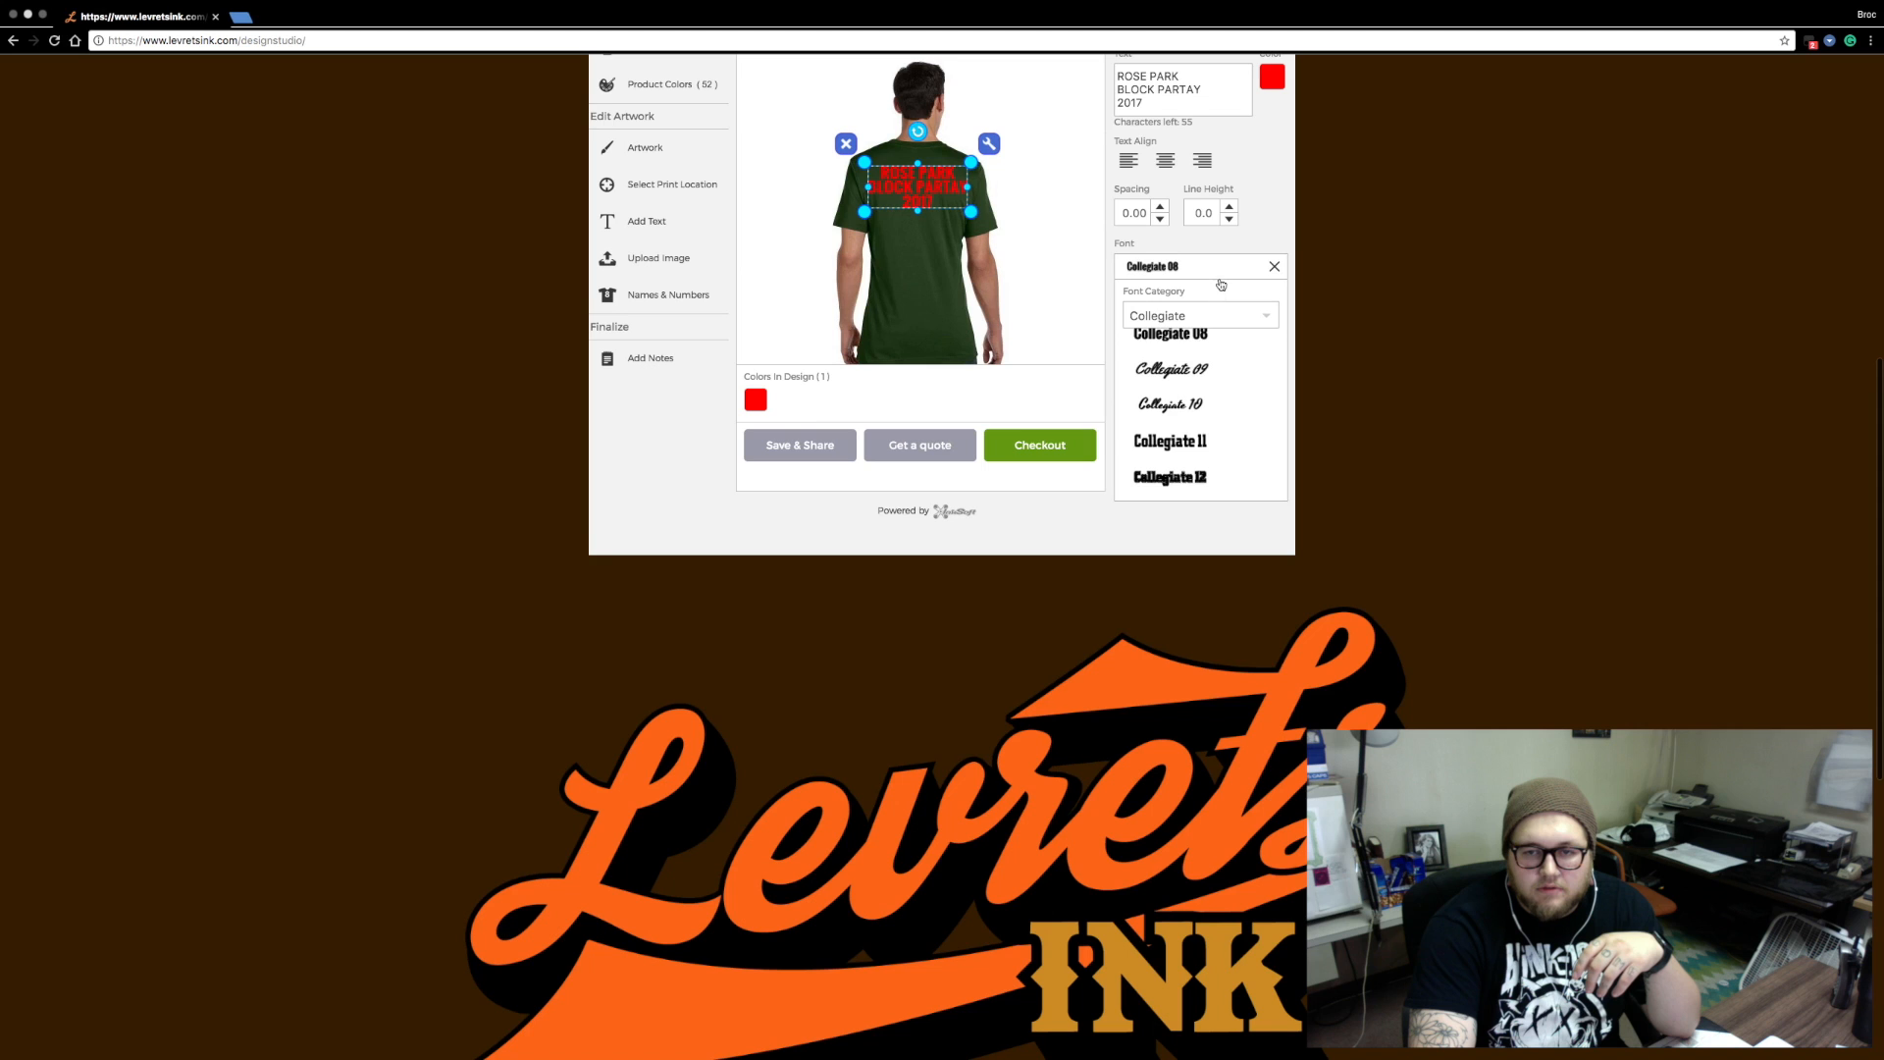
pyautogui.click(1221, 285)
pyautogui.scroll(2, 1246, 294)
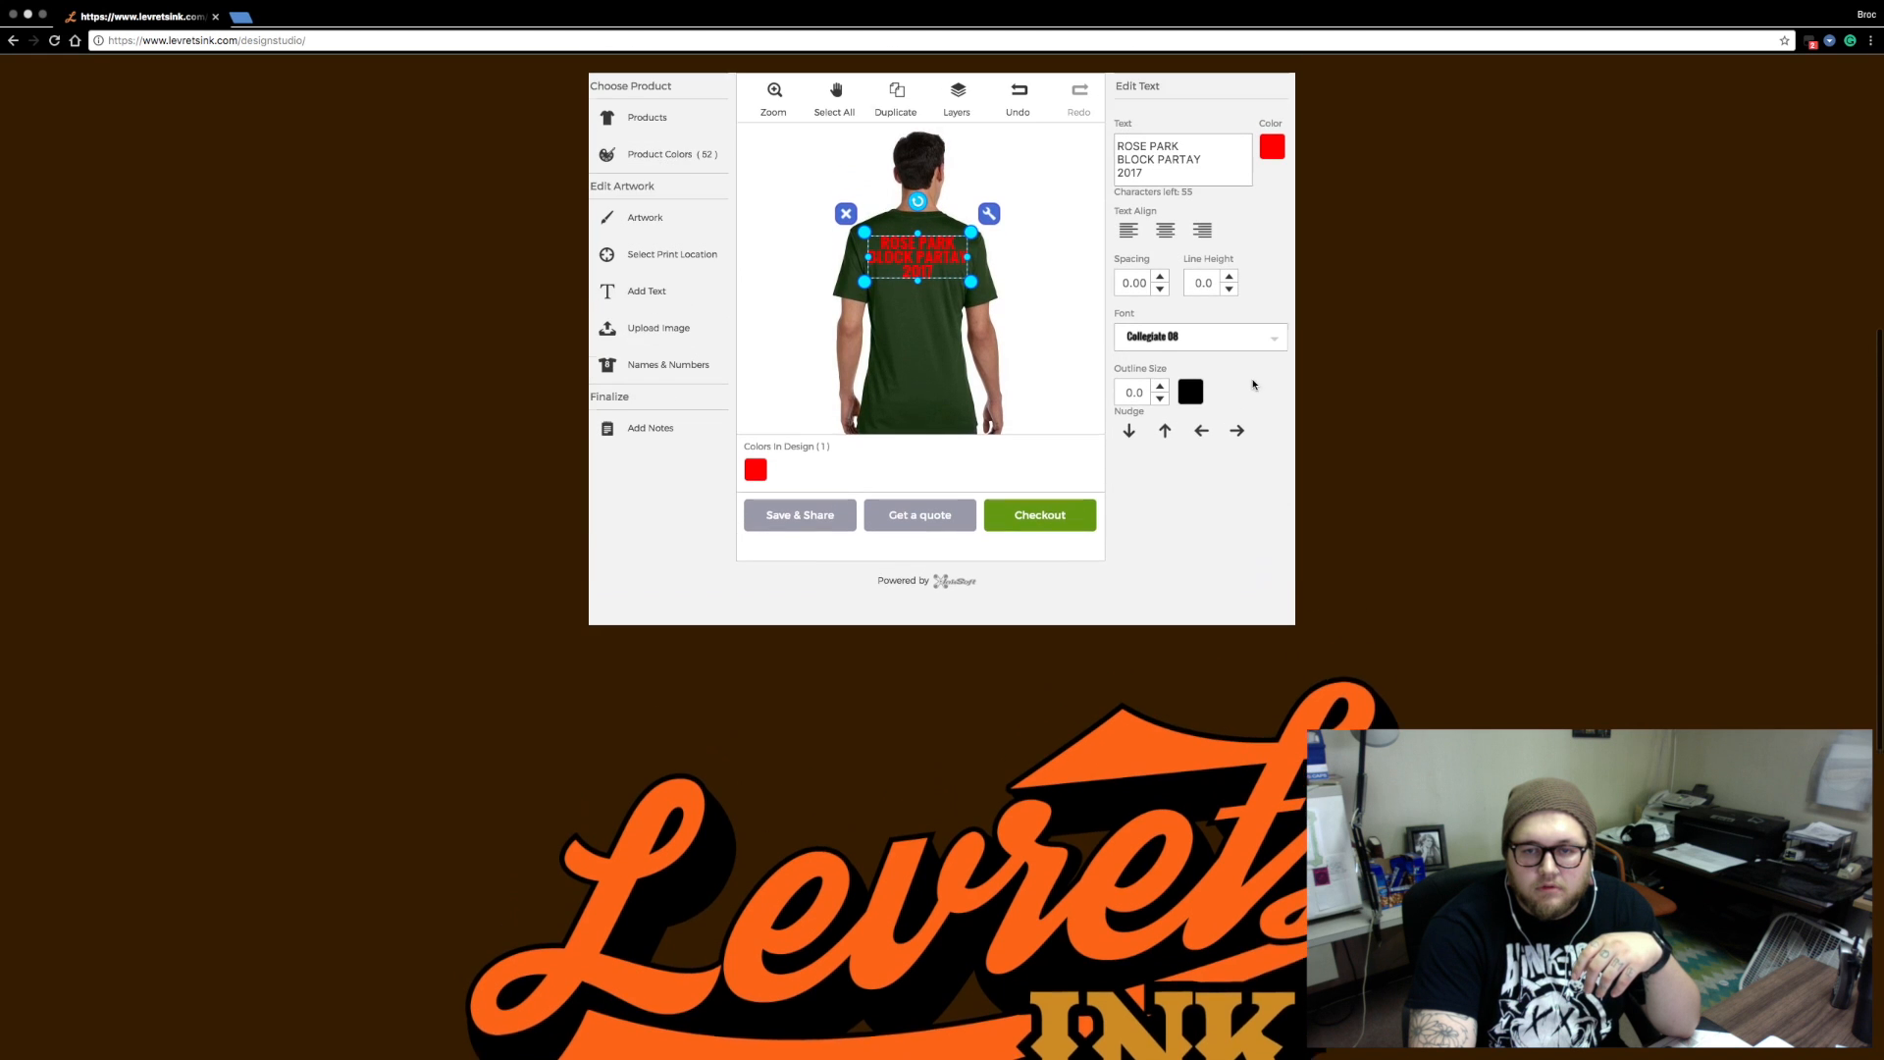
# Switch the back text's font category to Modern and apply the Modern 09 font
pyautogui.click(1265, 384)
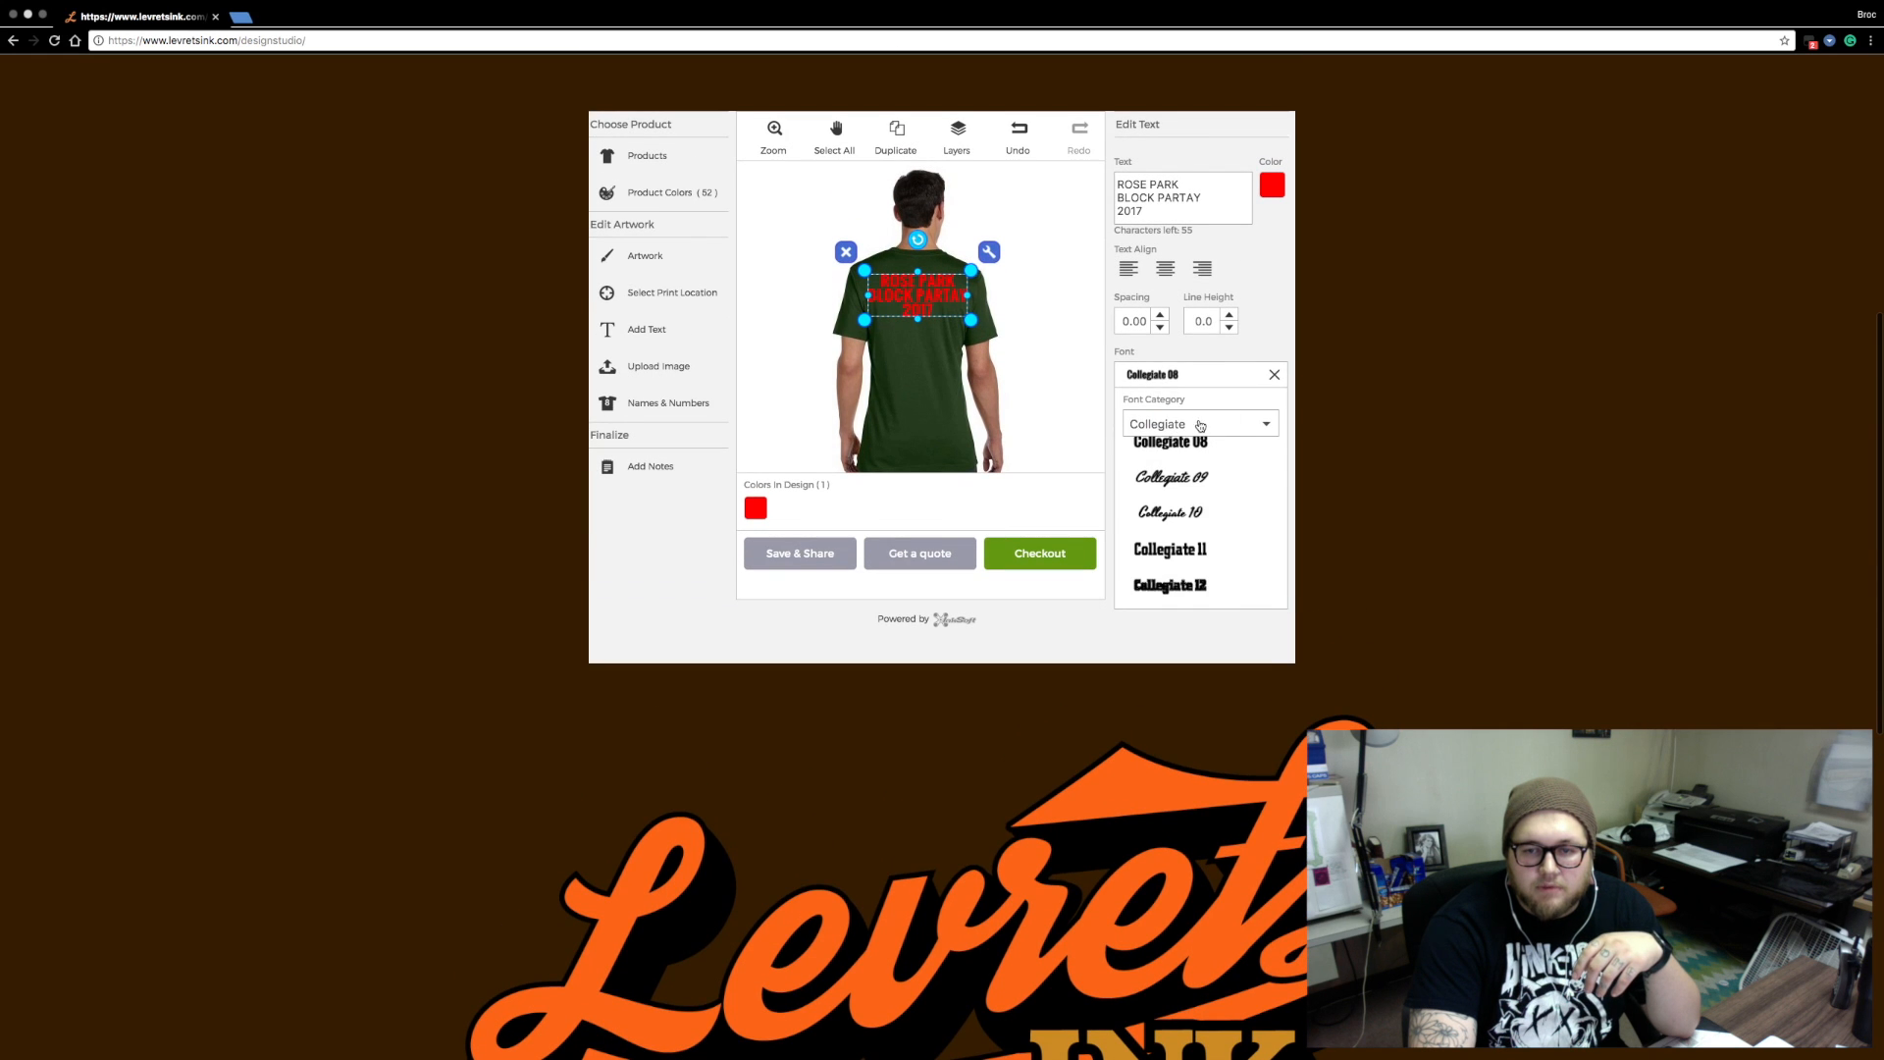
pyautogui.click(1199, 425)
pyautogui.click(1170, 618)
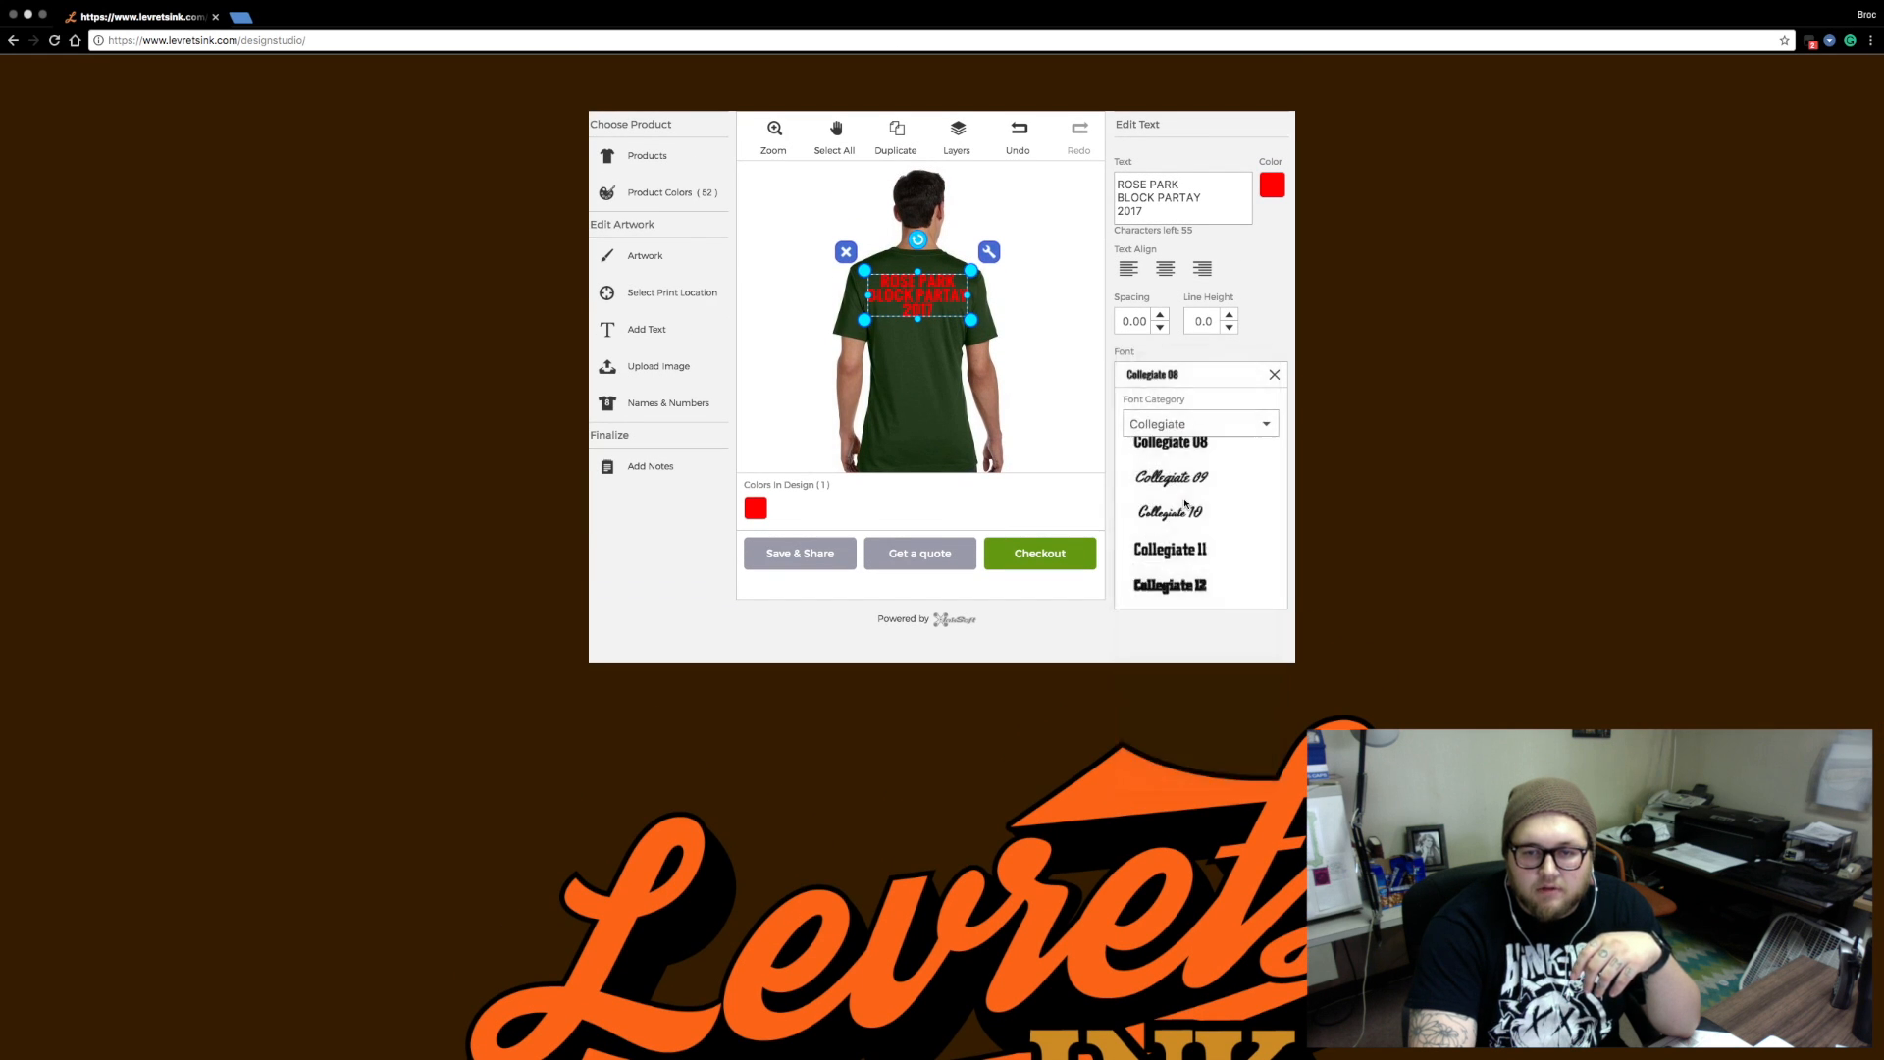
pyautogui.click(1189, 448)
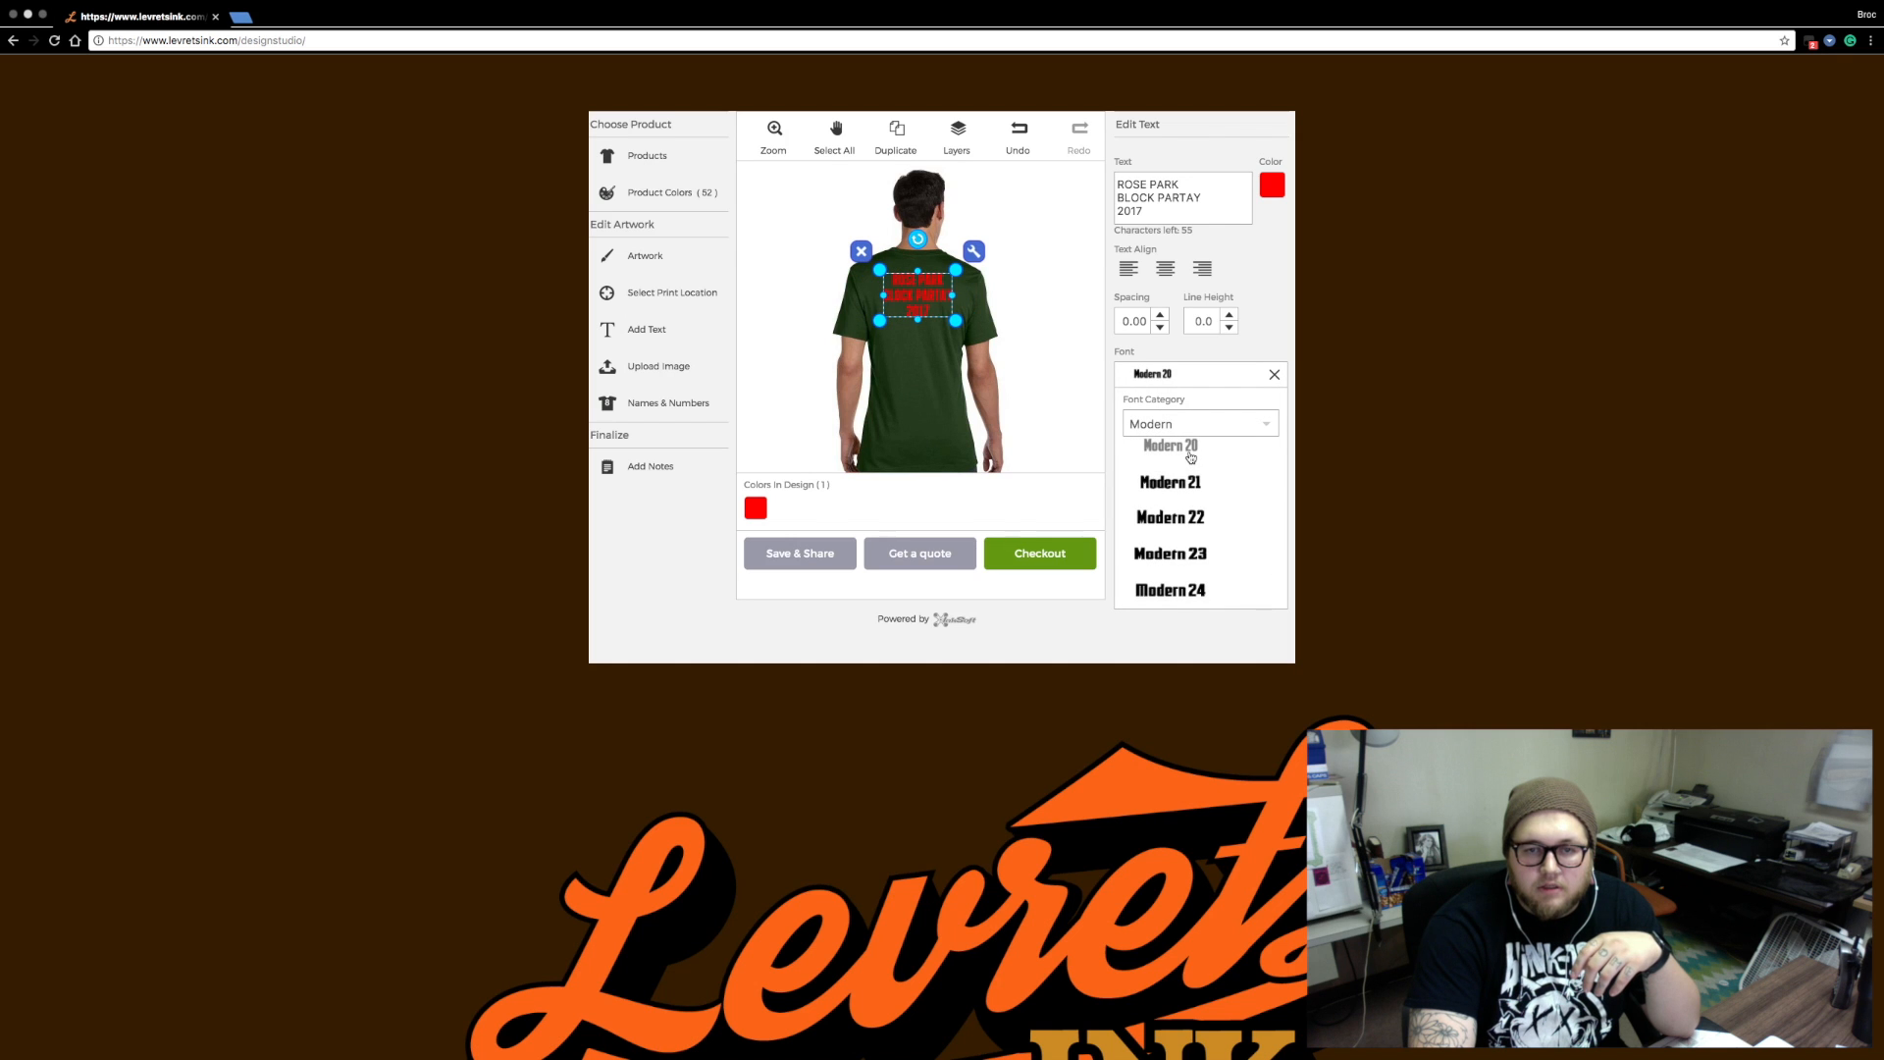
pyautogui.scroll(5, 1192, 491)
pyautogui.click(1186, 557)
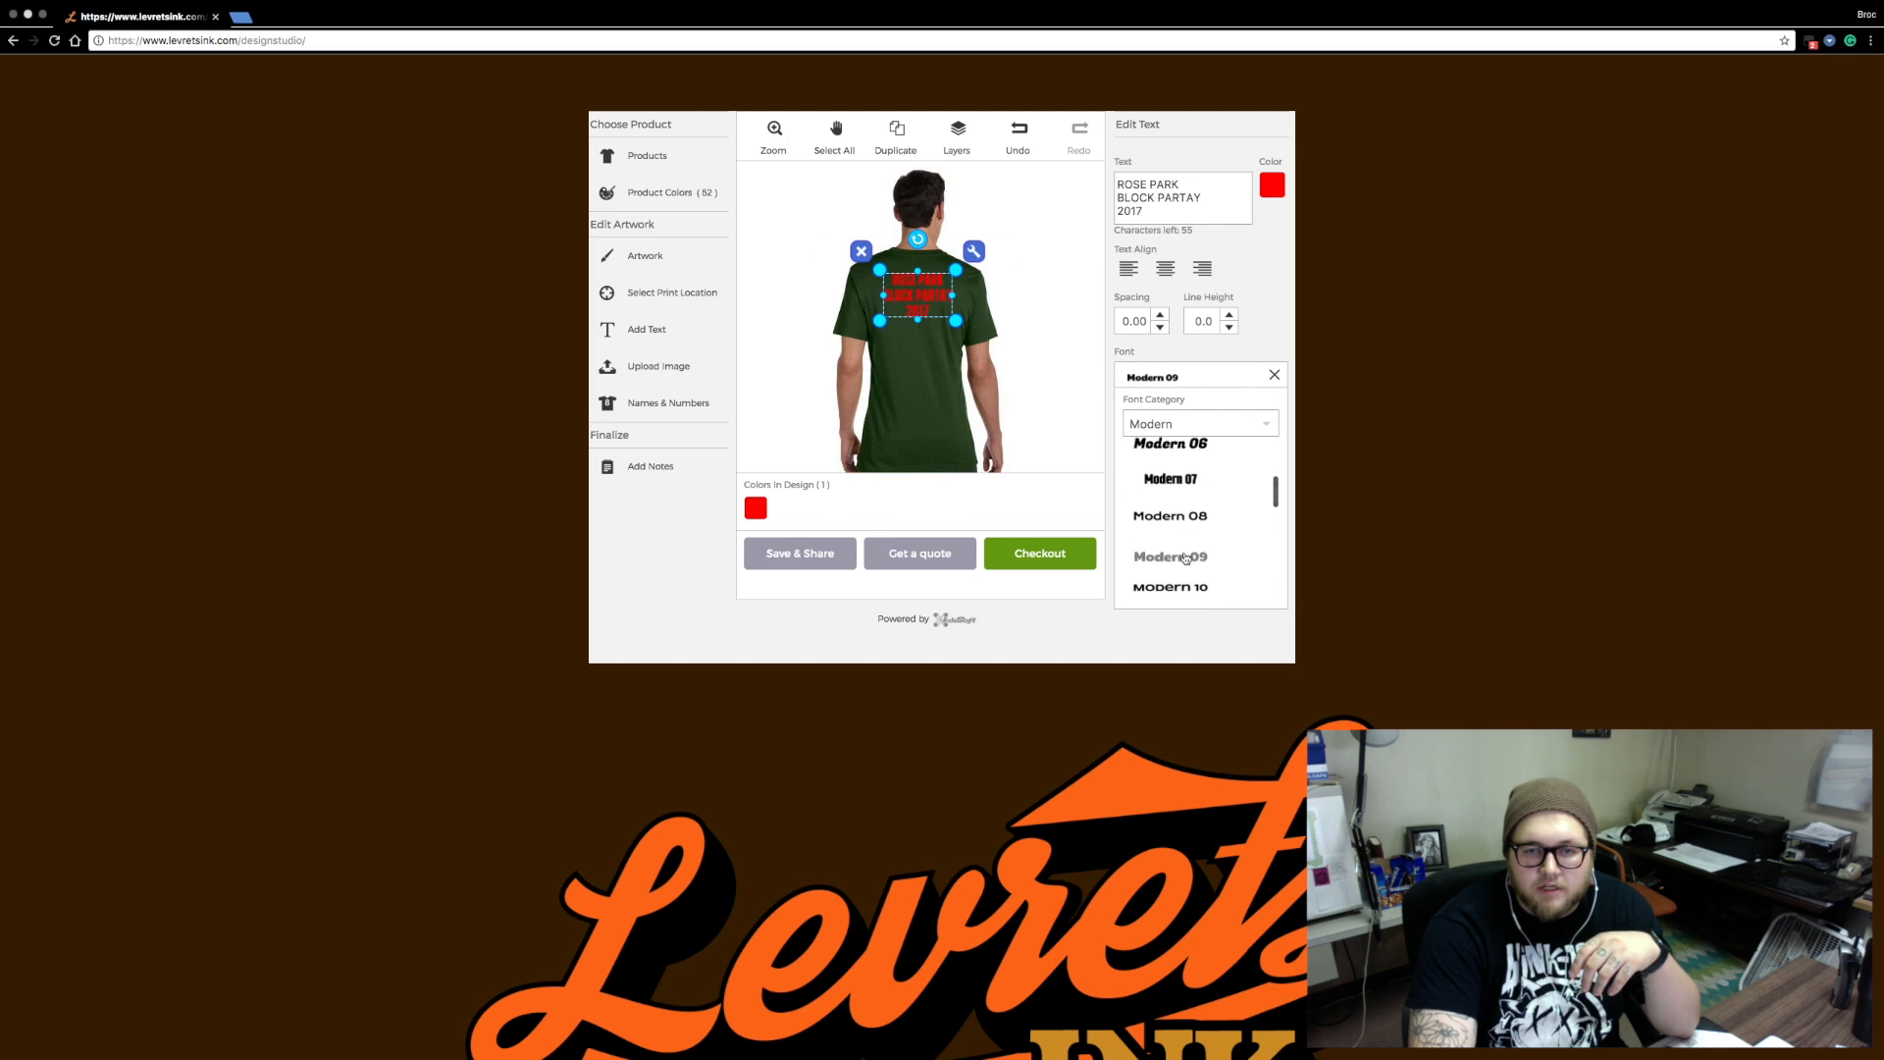
# Adjust the back text's placement so it sits centered between the shoulders, close the font list and deselect the text
pyautogui.moveTo(983, 321); pyautogui.dragTo(924, 298)
pyautogui.click(1274, 380)
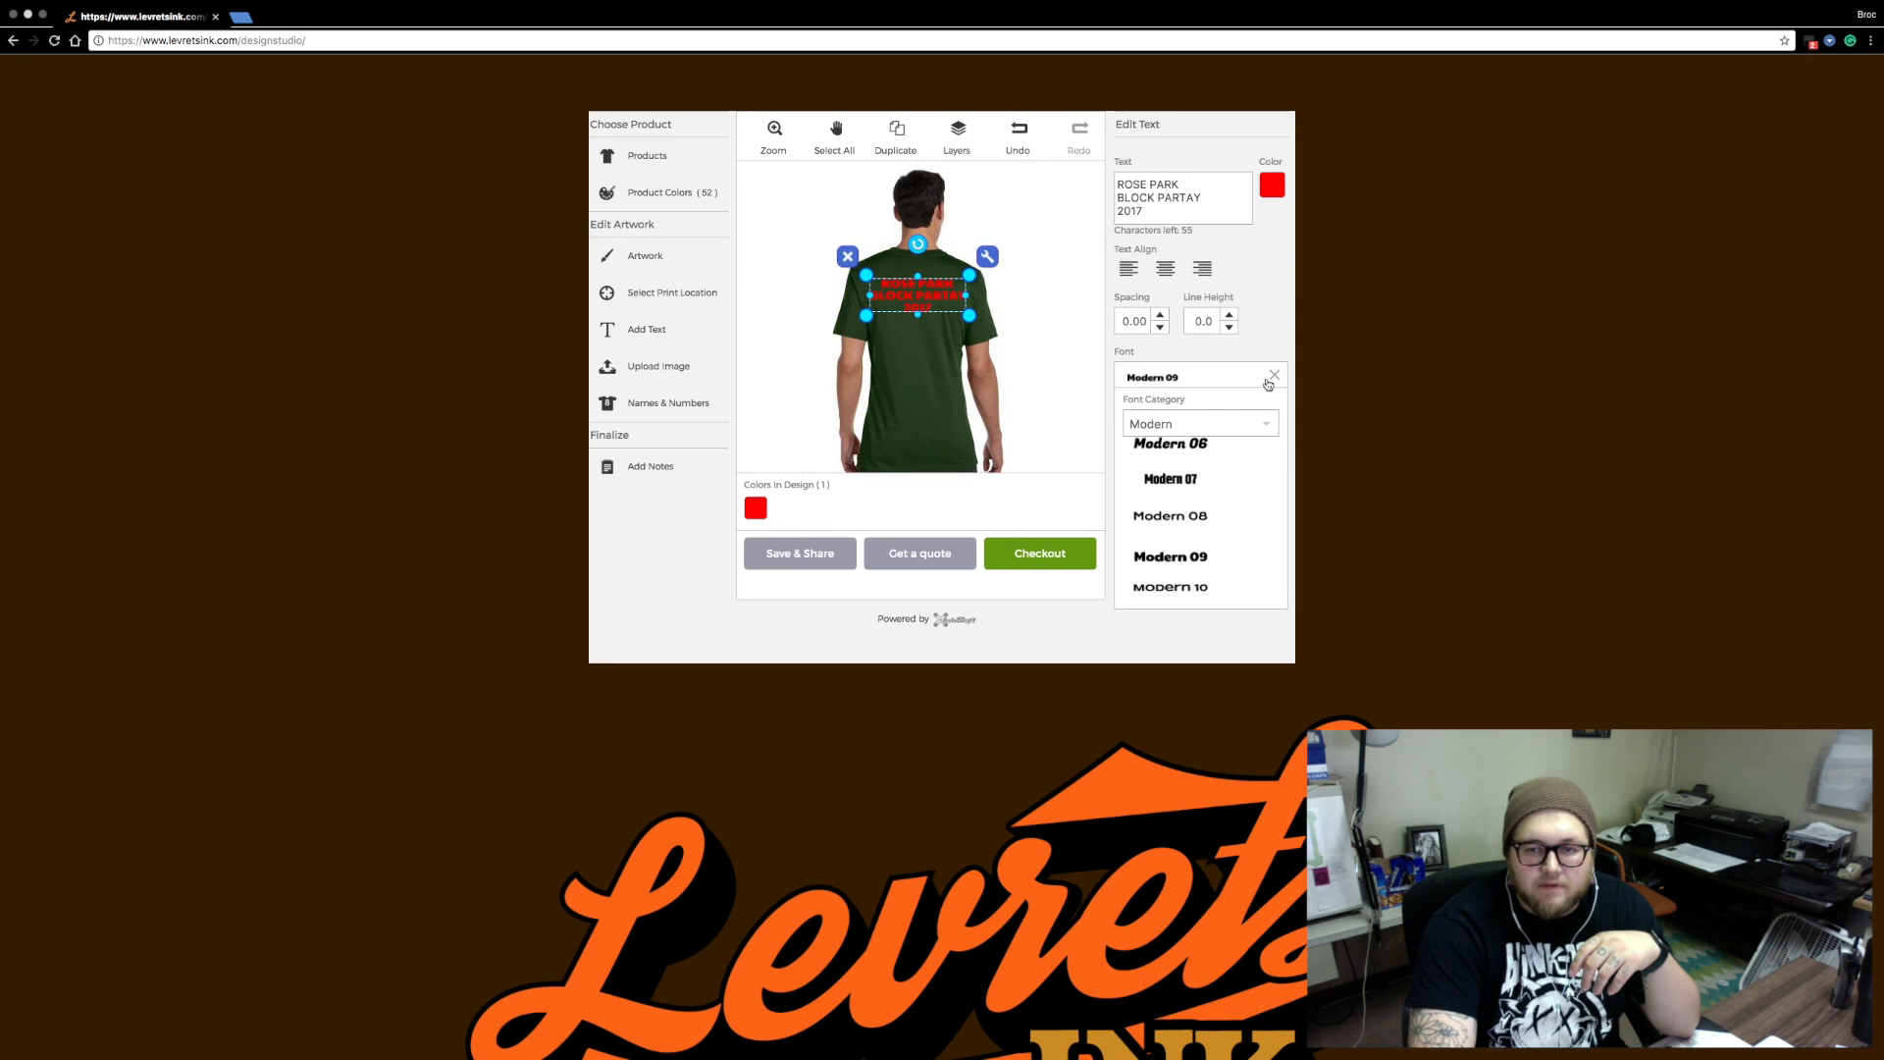
pyautogui.click(1222, 425)
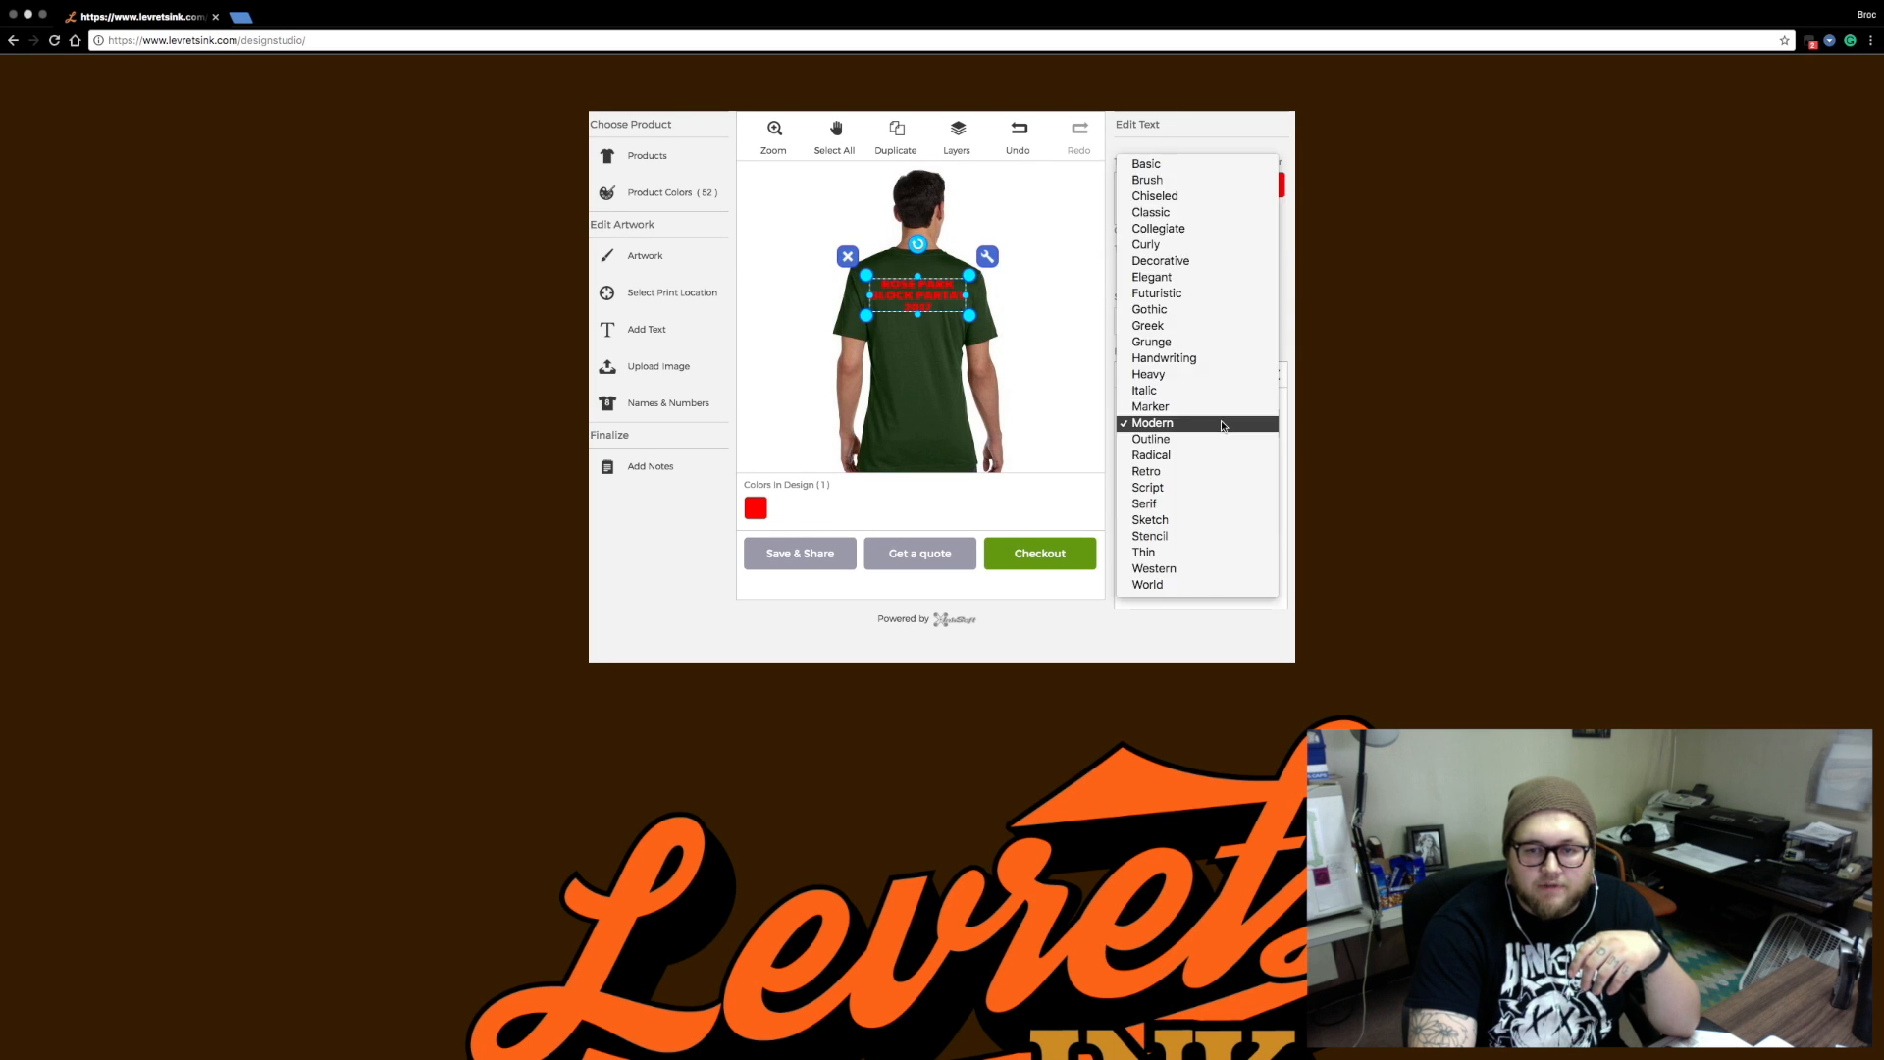
pyautogui.click(1173, 620)
pyautogui.click(1035, 361)
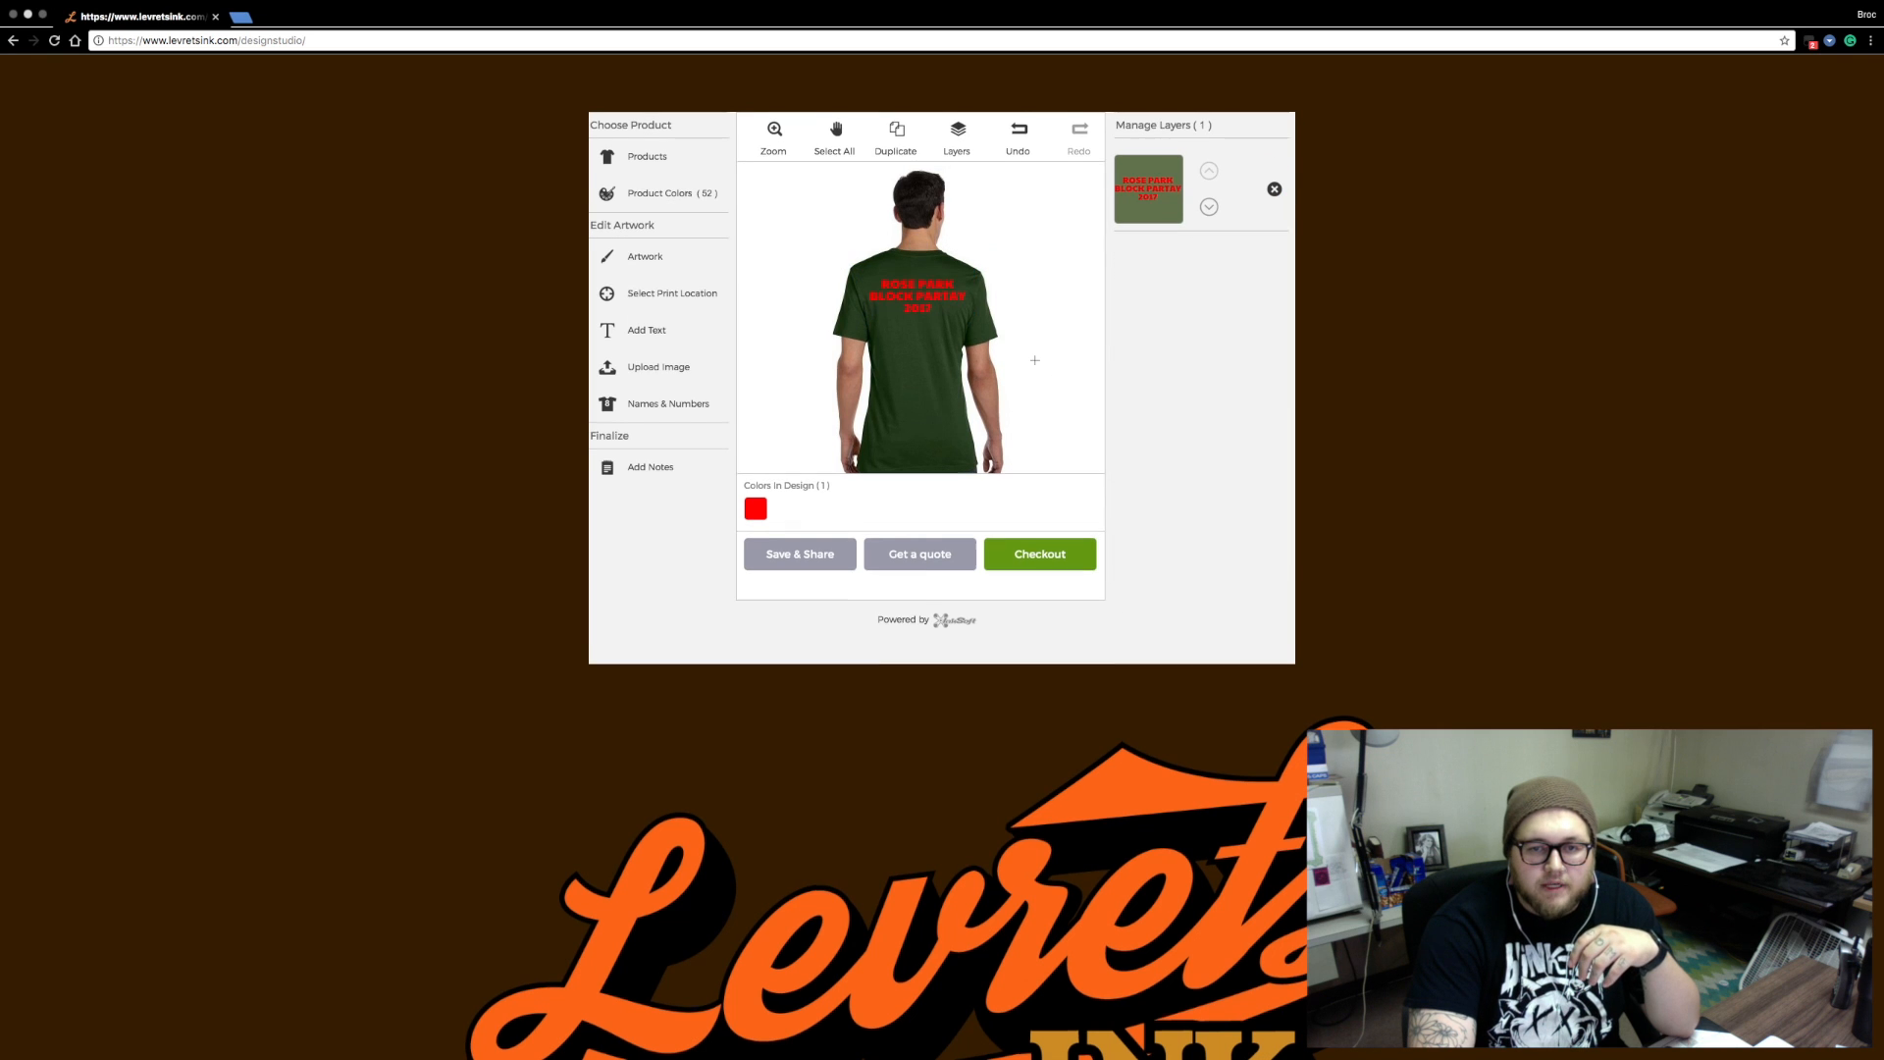
pyautogui.scroll(1, 943, 359)
pyautogui.moveTo(937, 339); pyautogui.dragTo(942, 335)
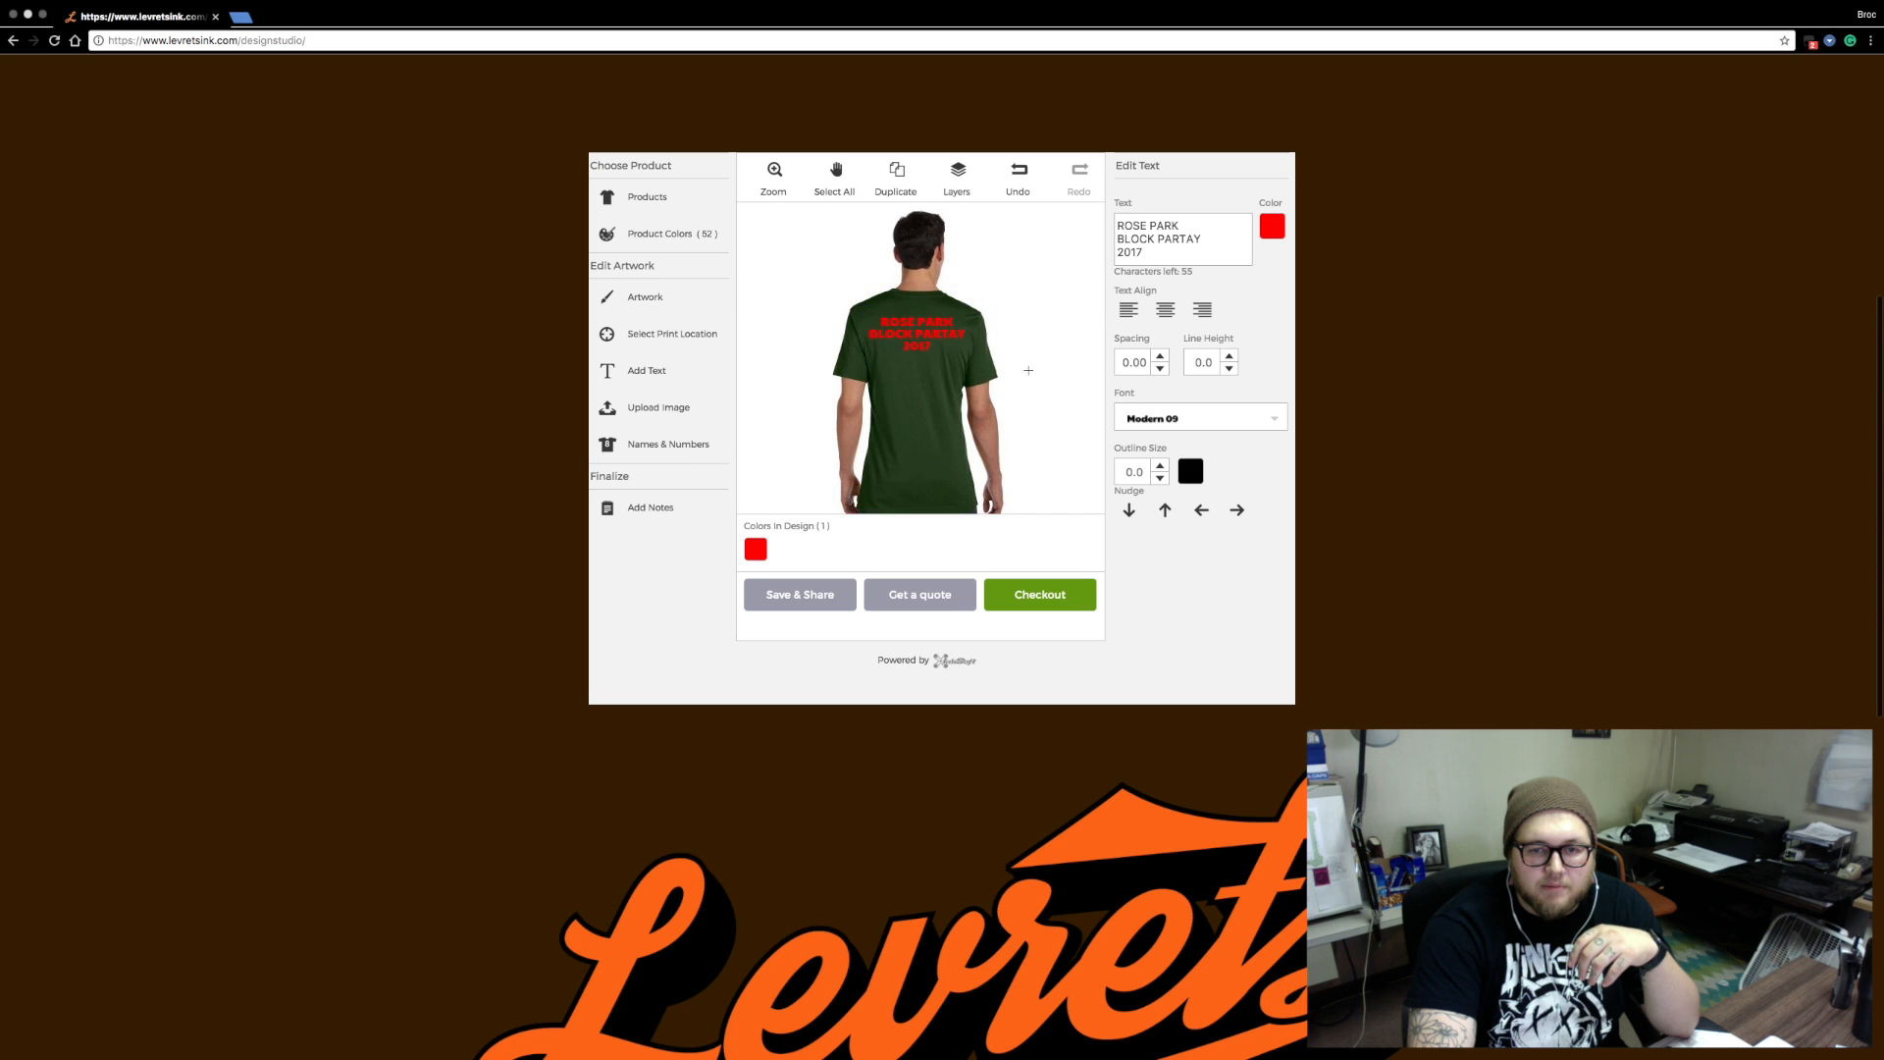
pyautogui.click(1021, 370)
# Search the clip art library for "party" and look over the artwork
pyautogui.click(648, 296)
pyautogui.click(747, 344)
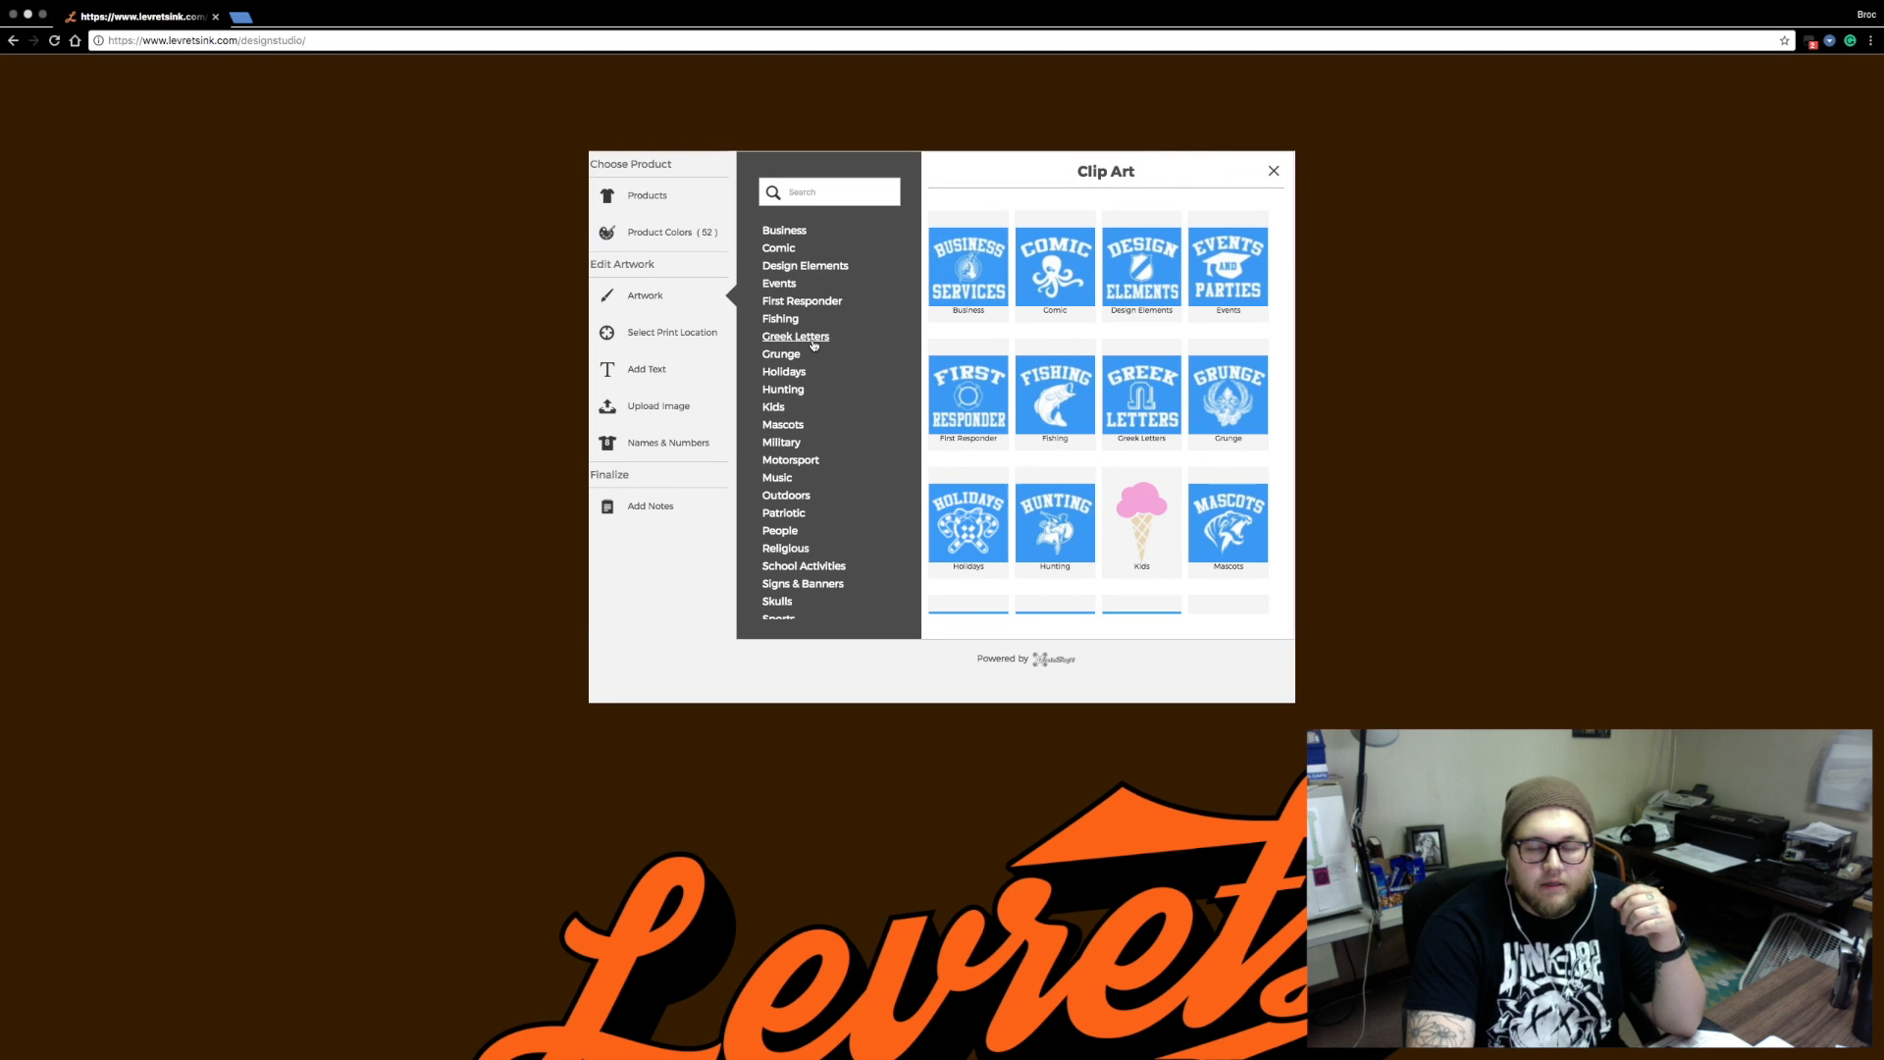
pyautogui.write('part')
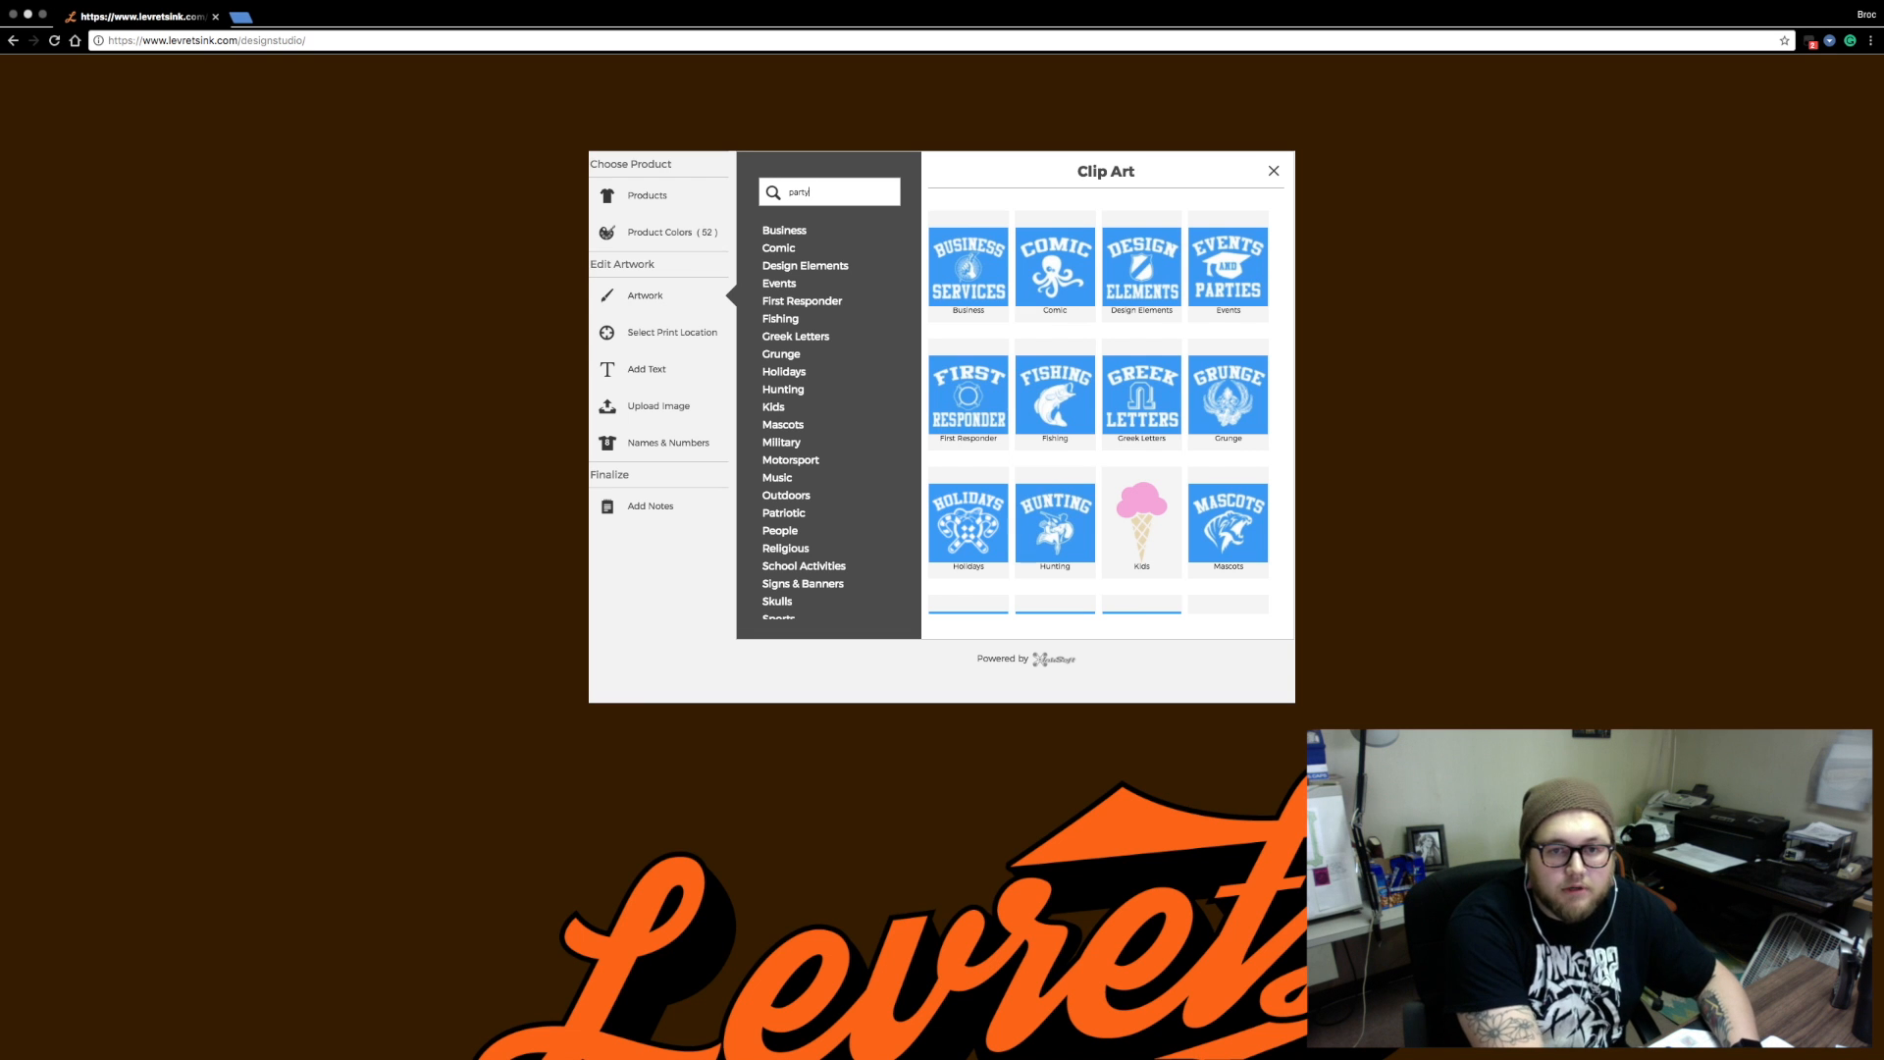
pyautogui.write('y')
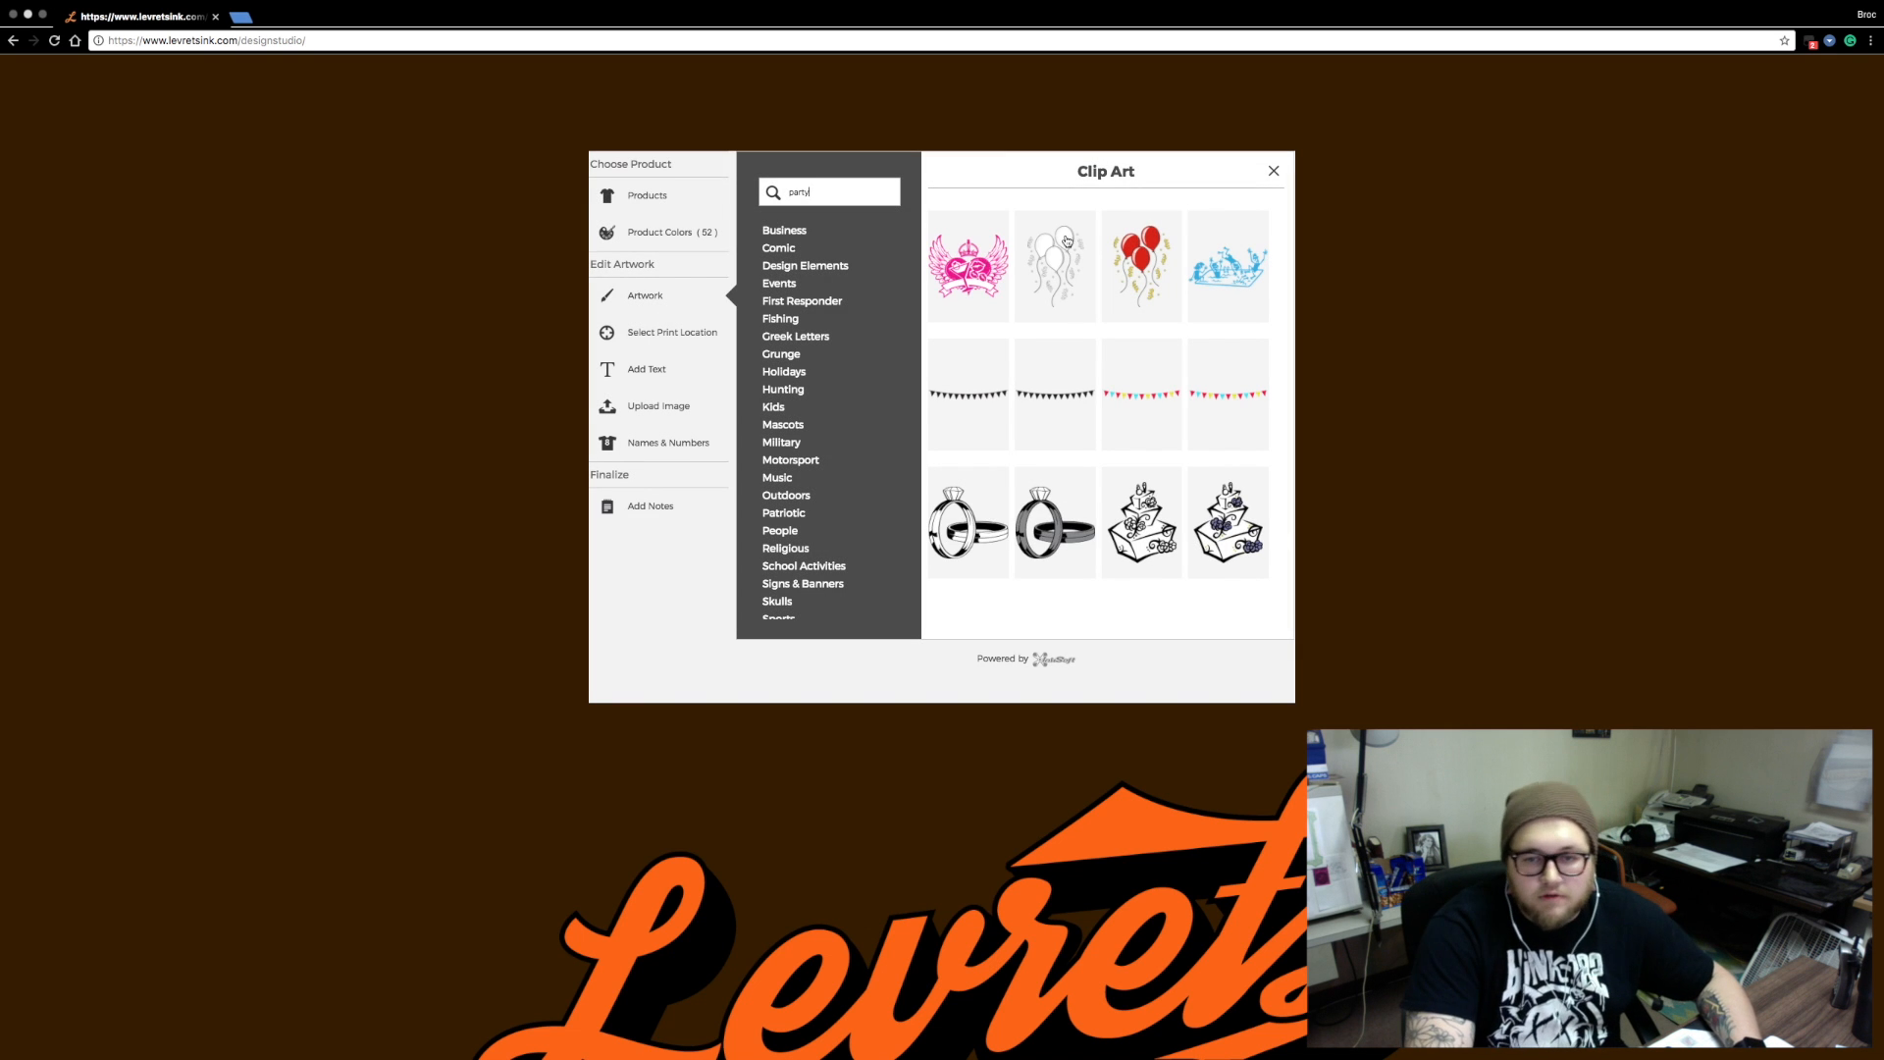
pyautogui.scroll(-1, 1131, 462)
pyautogui.scroll(2, 1131, 479)
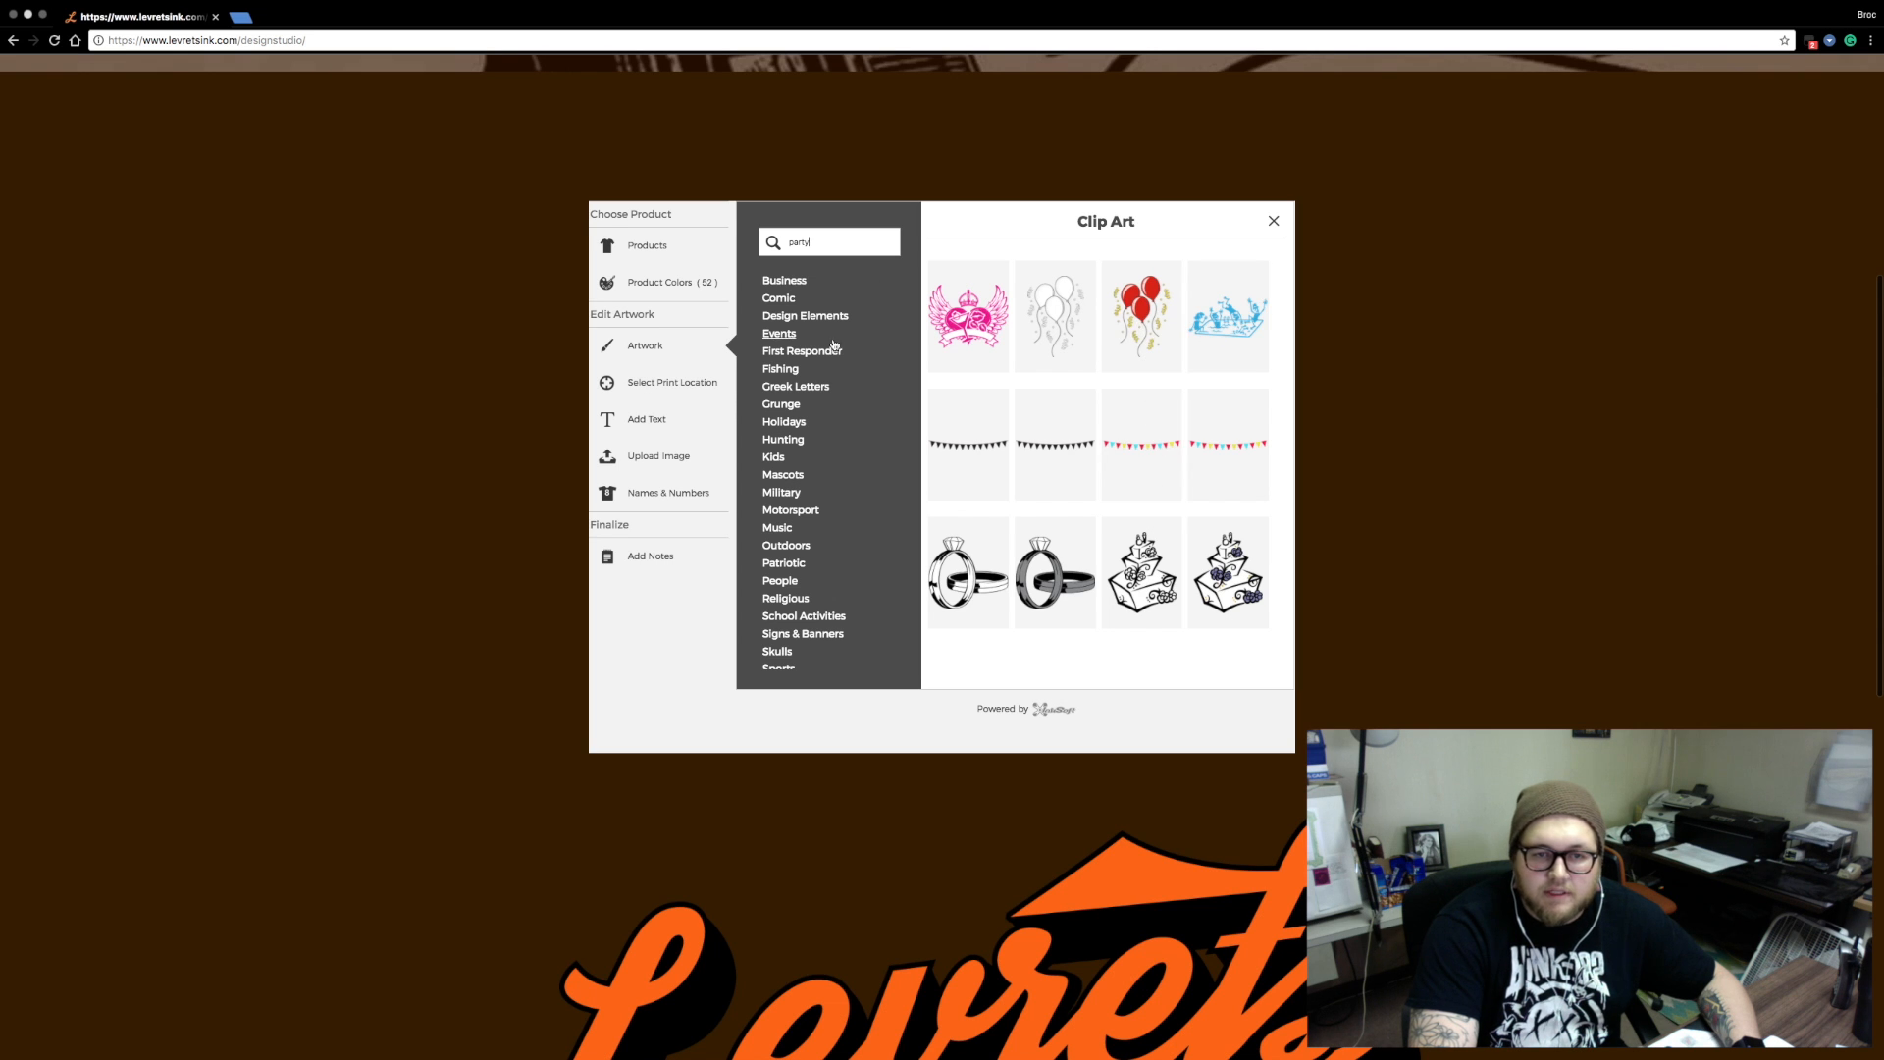
pyautogui.scroll(1, 805, 353)
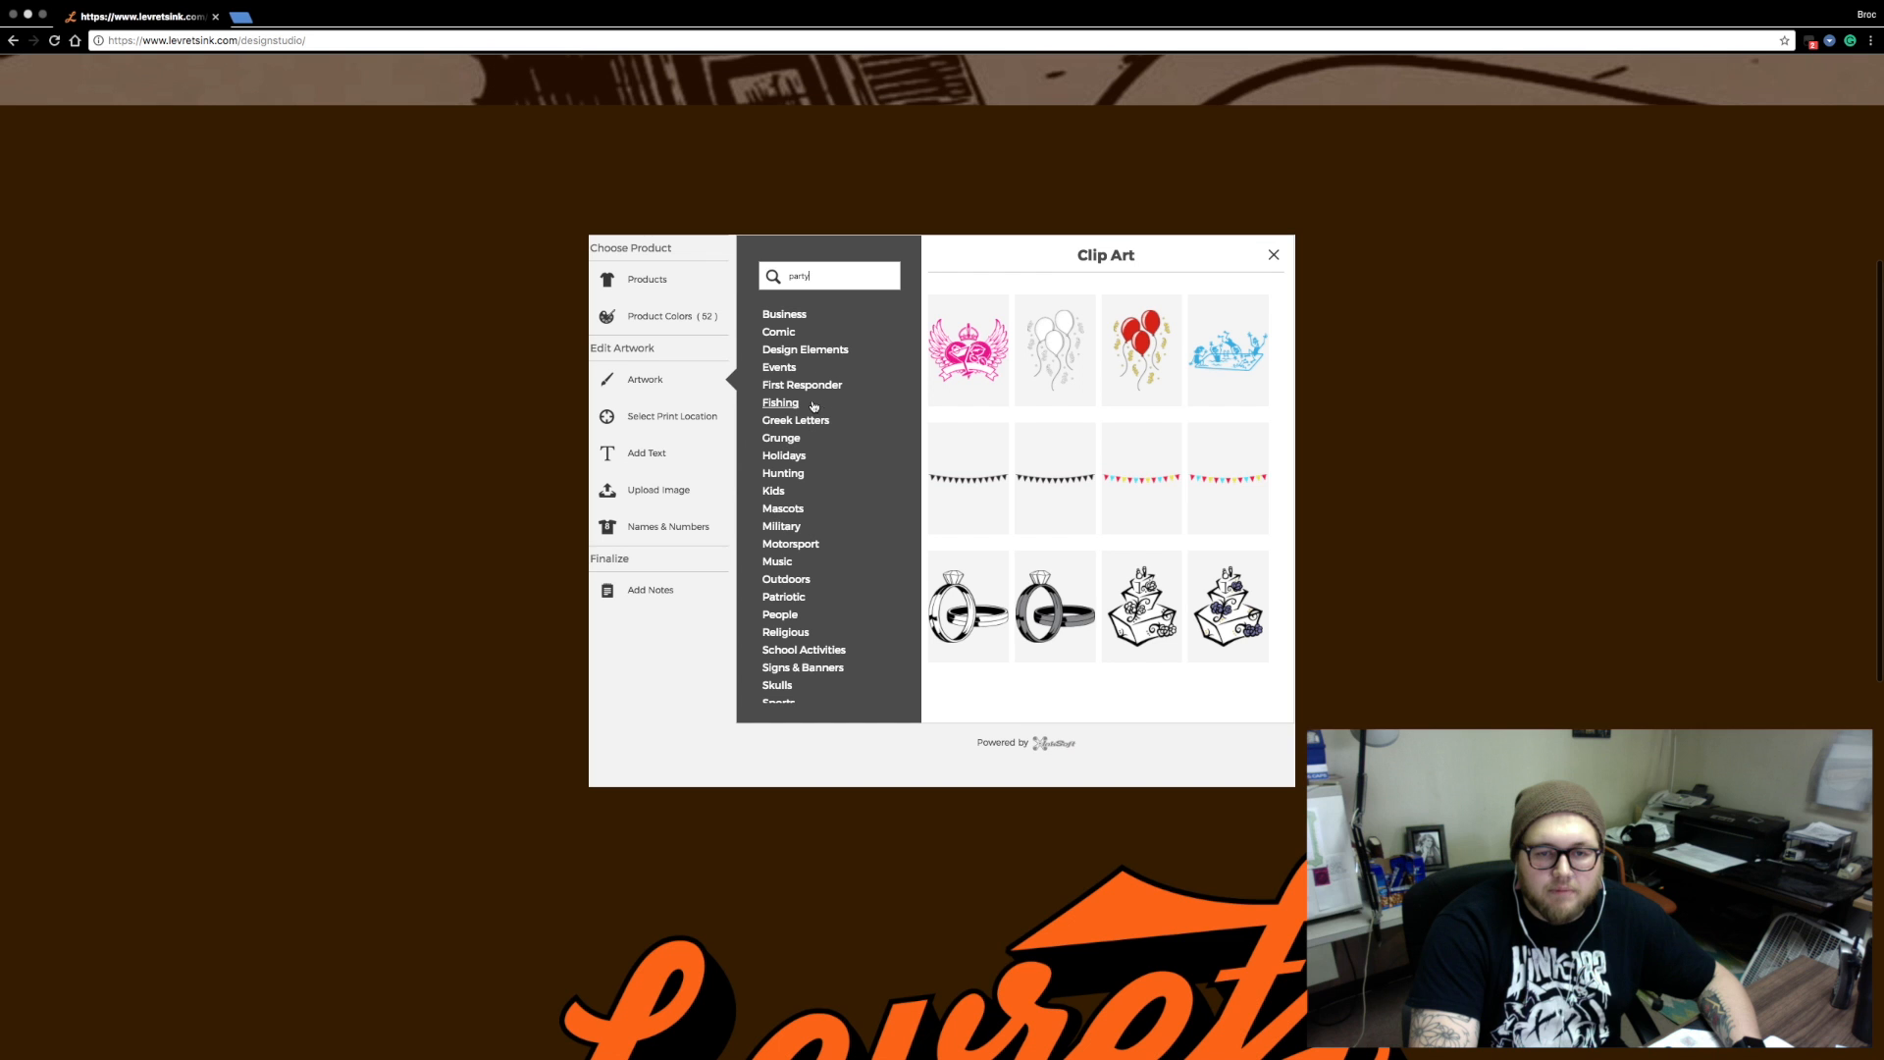
# Browse the Outdoors clip art category for artwork suited to the shirt's back
pyautogui.click(801, 580)
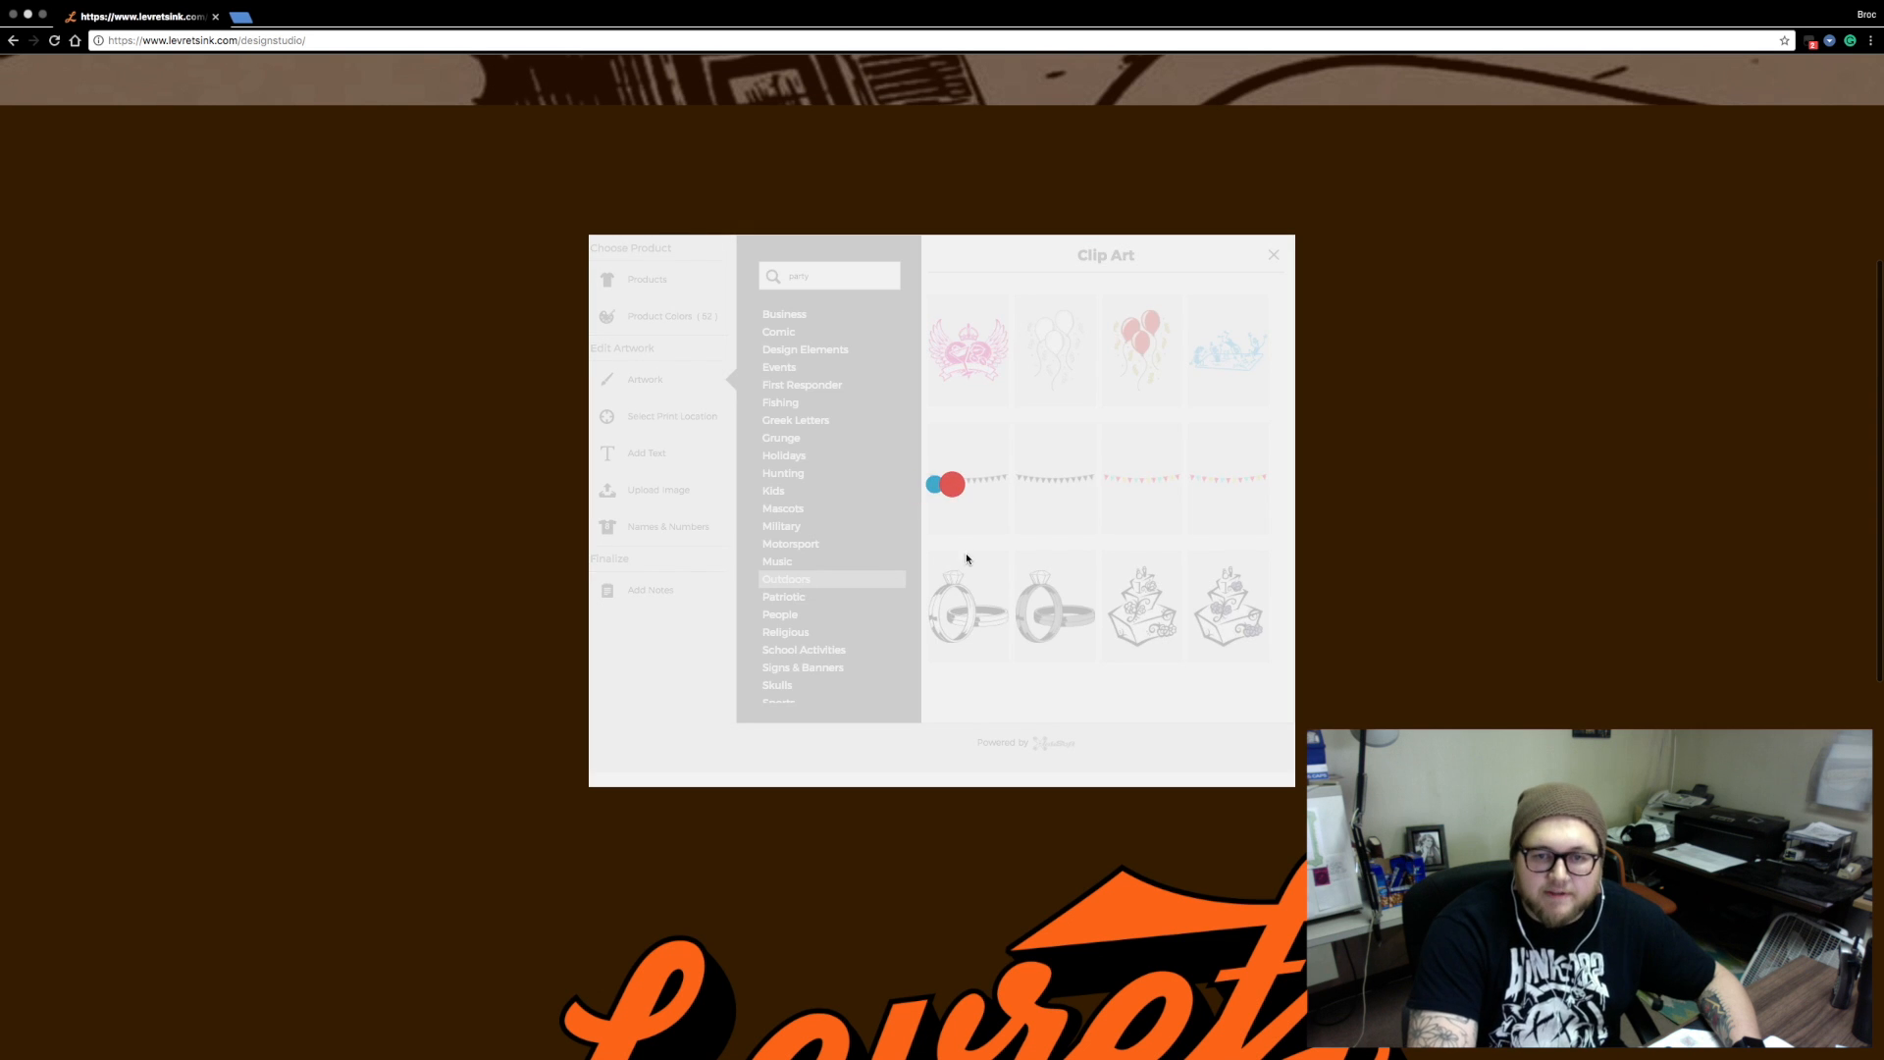
pyautogui.scroll(-2, 1122, 498)
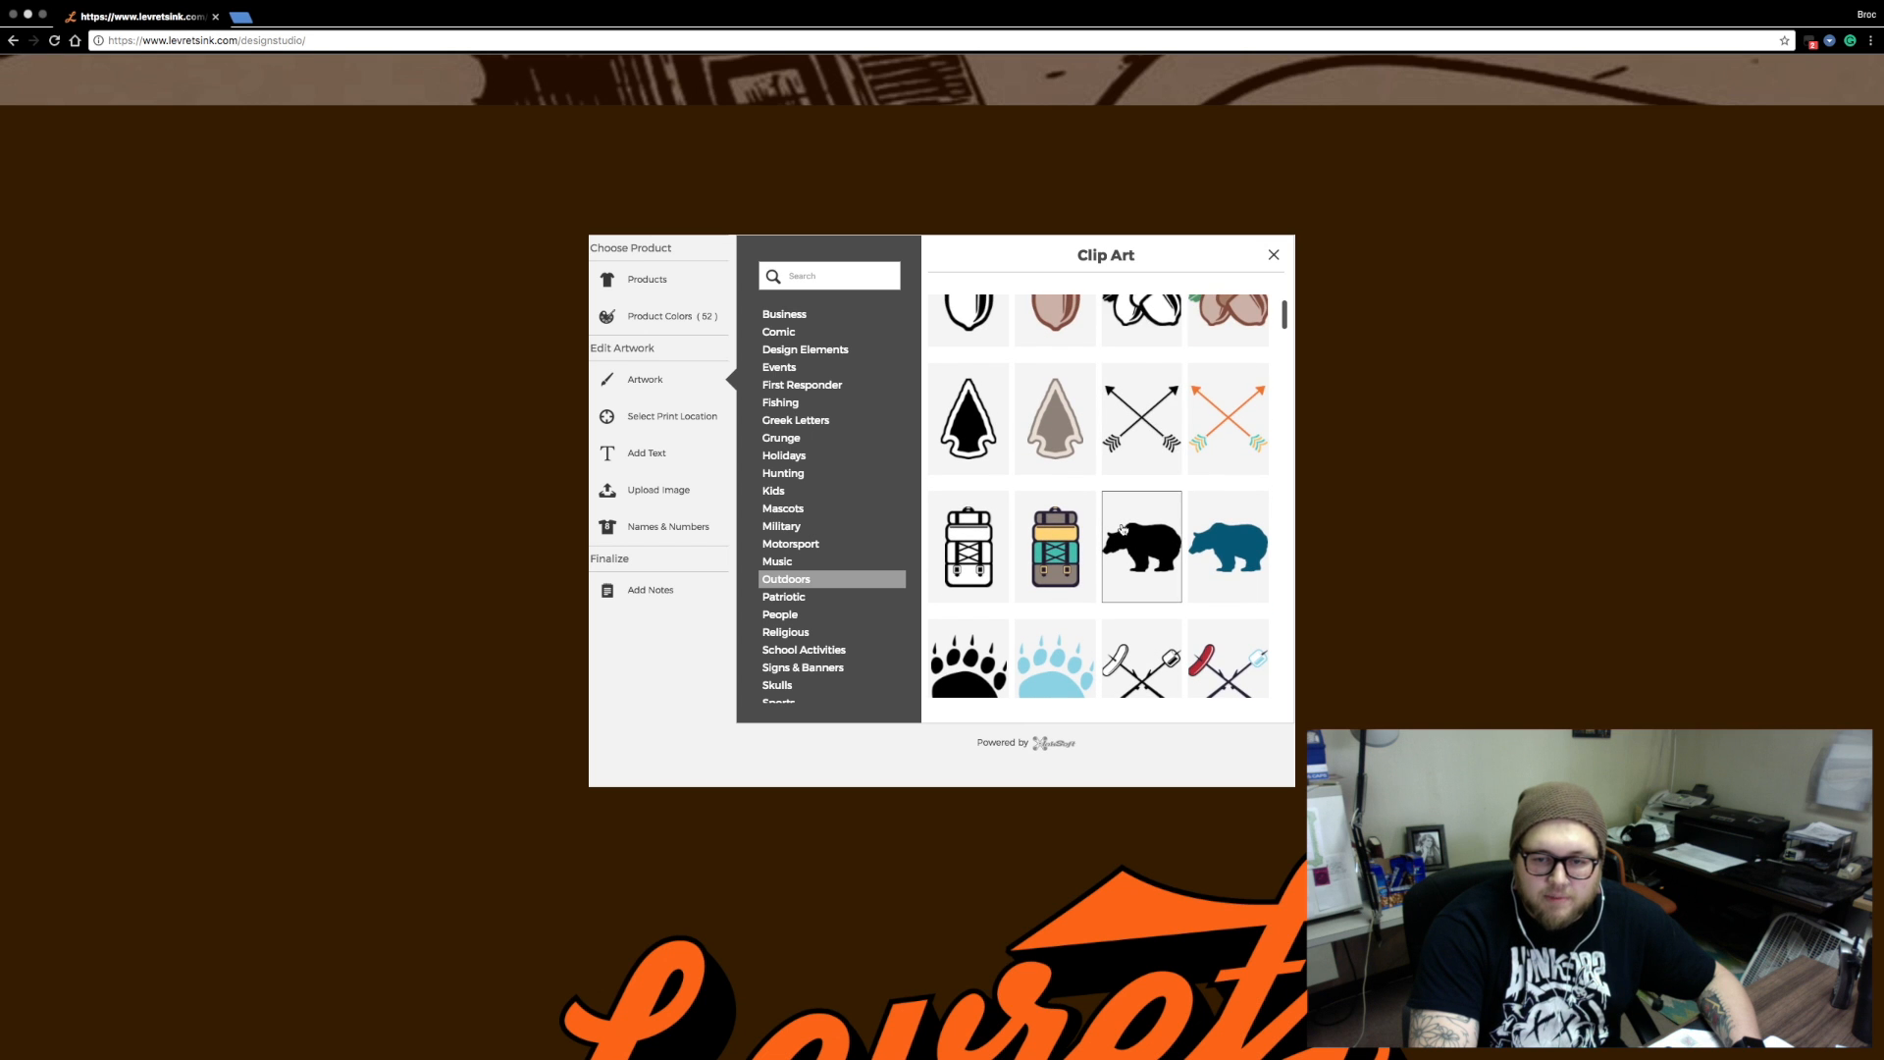
pyautogui.scroll(-1, 1122, 520)
pyautogui.scroll(-5, 1122, 530)
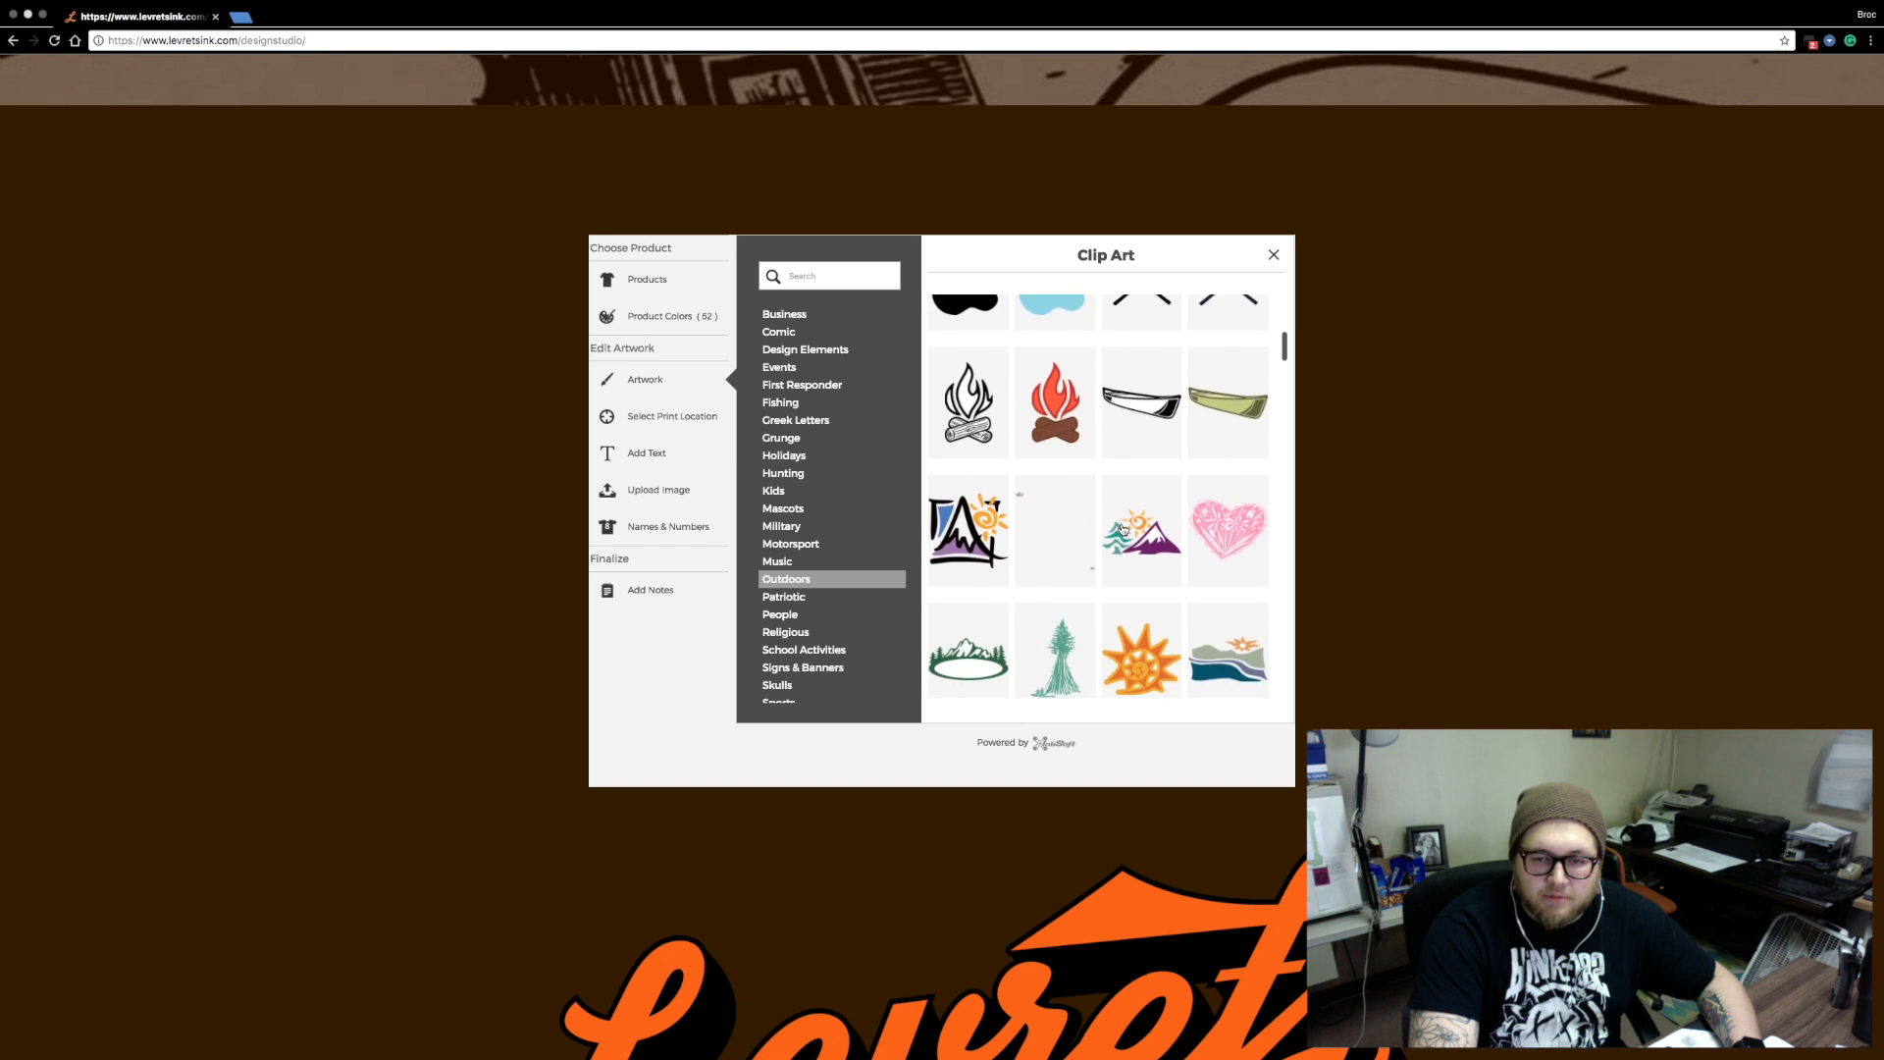
pyautogui.scroll(-3, 1122, 530)
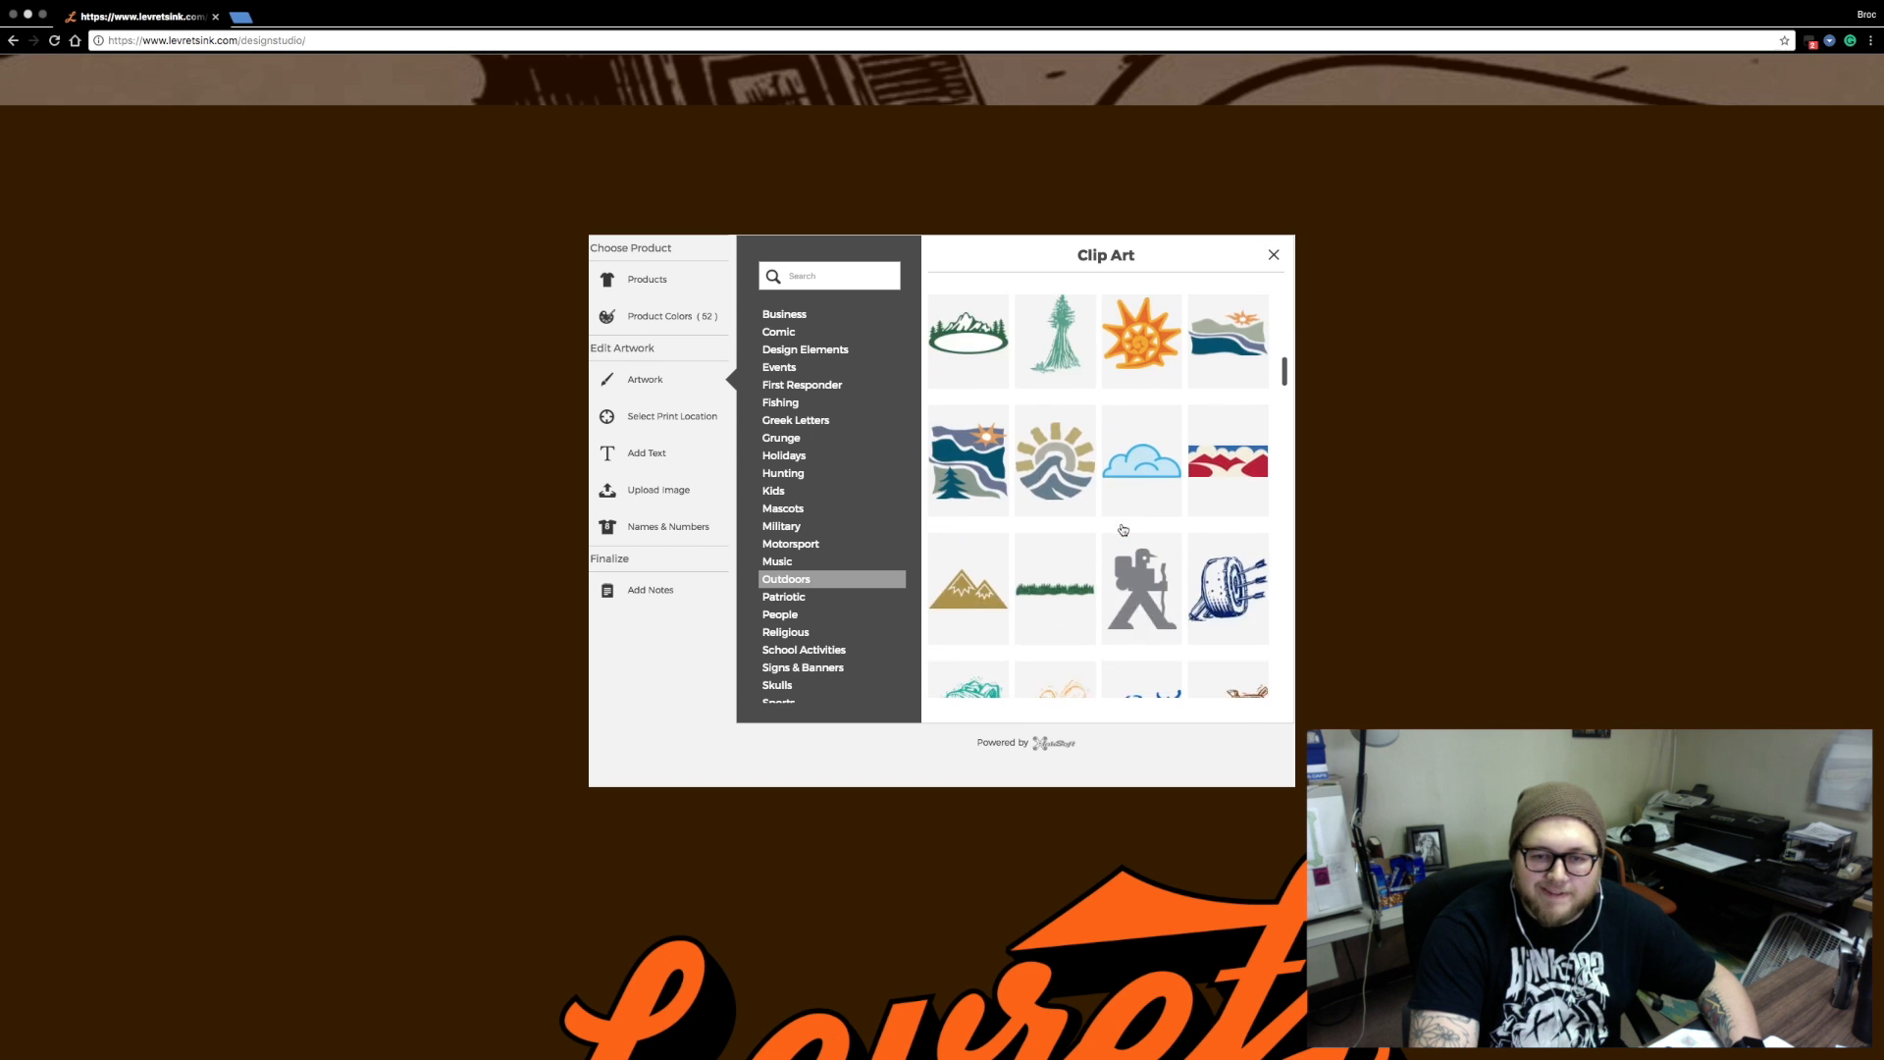
pyautogui.scroll(-3, 1123, 530)
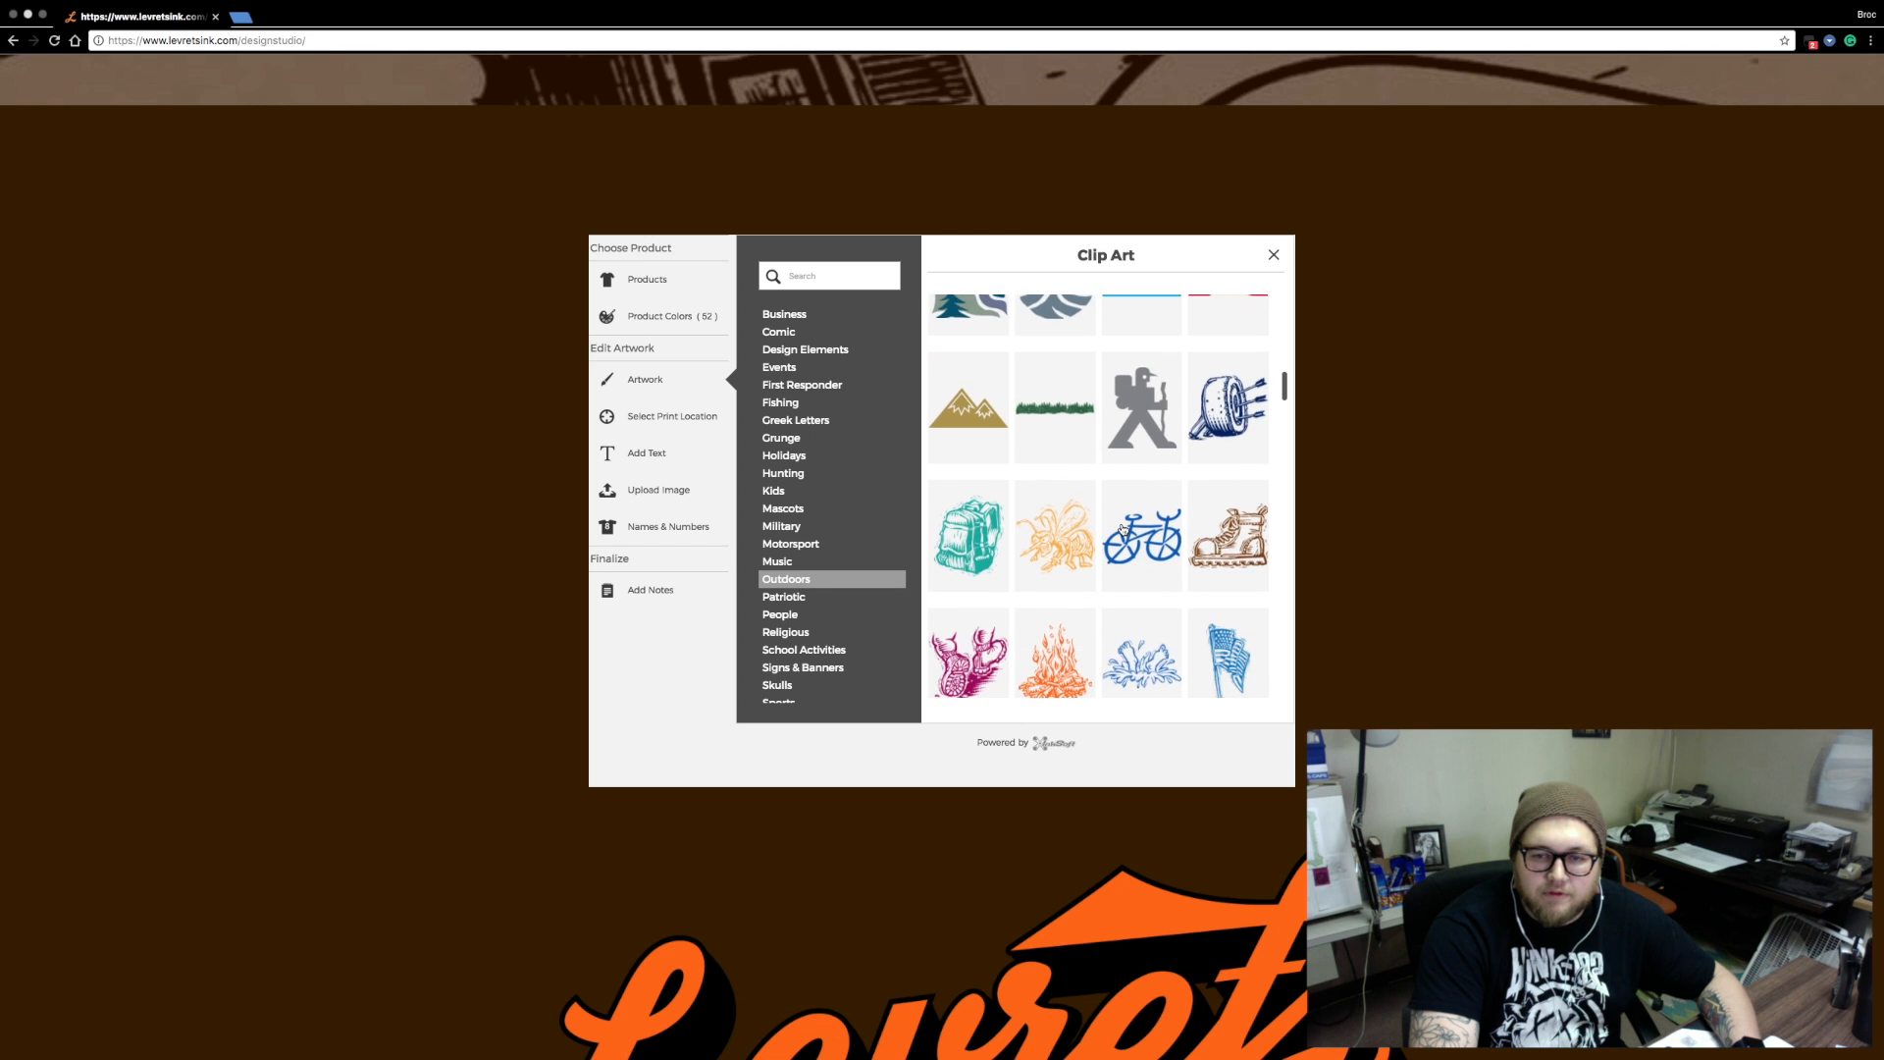
pyautogui.scroll(-3, 1122, 530)
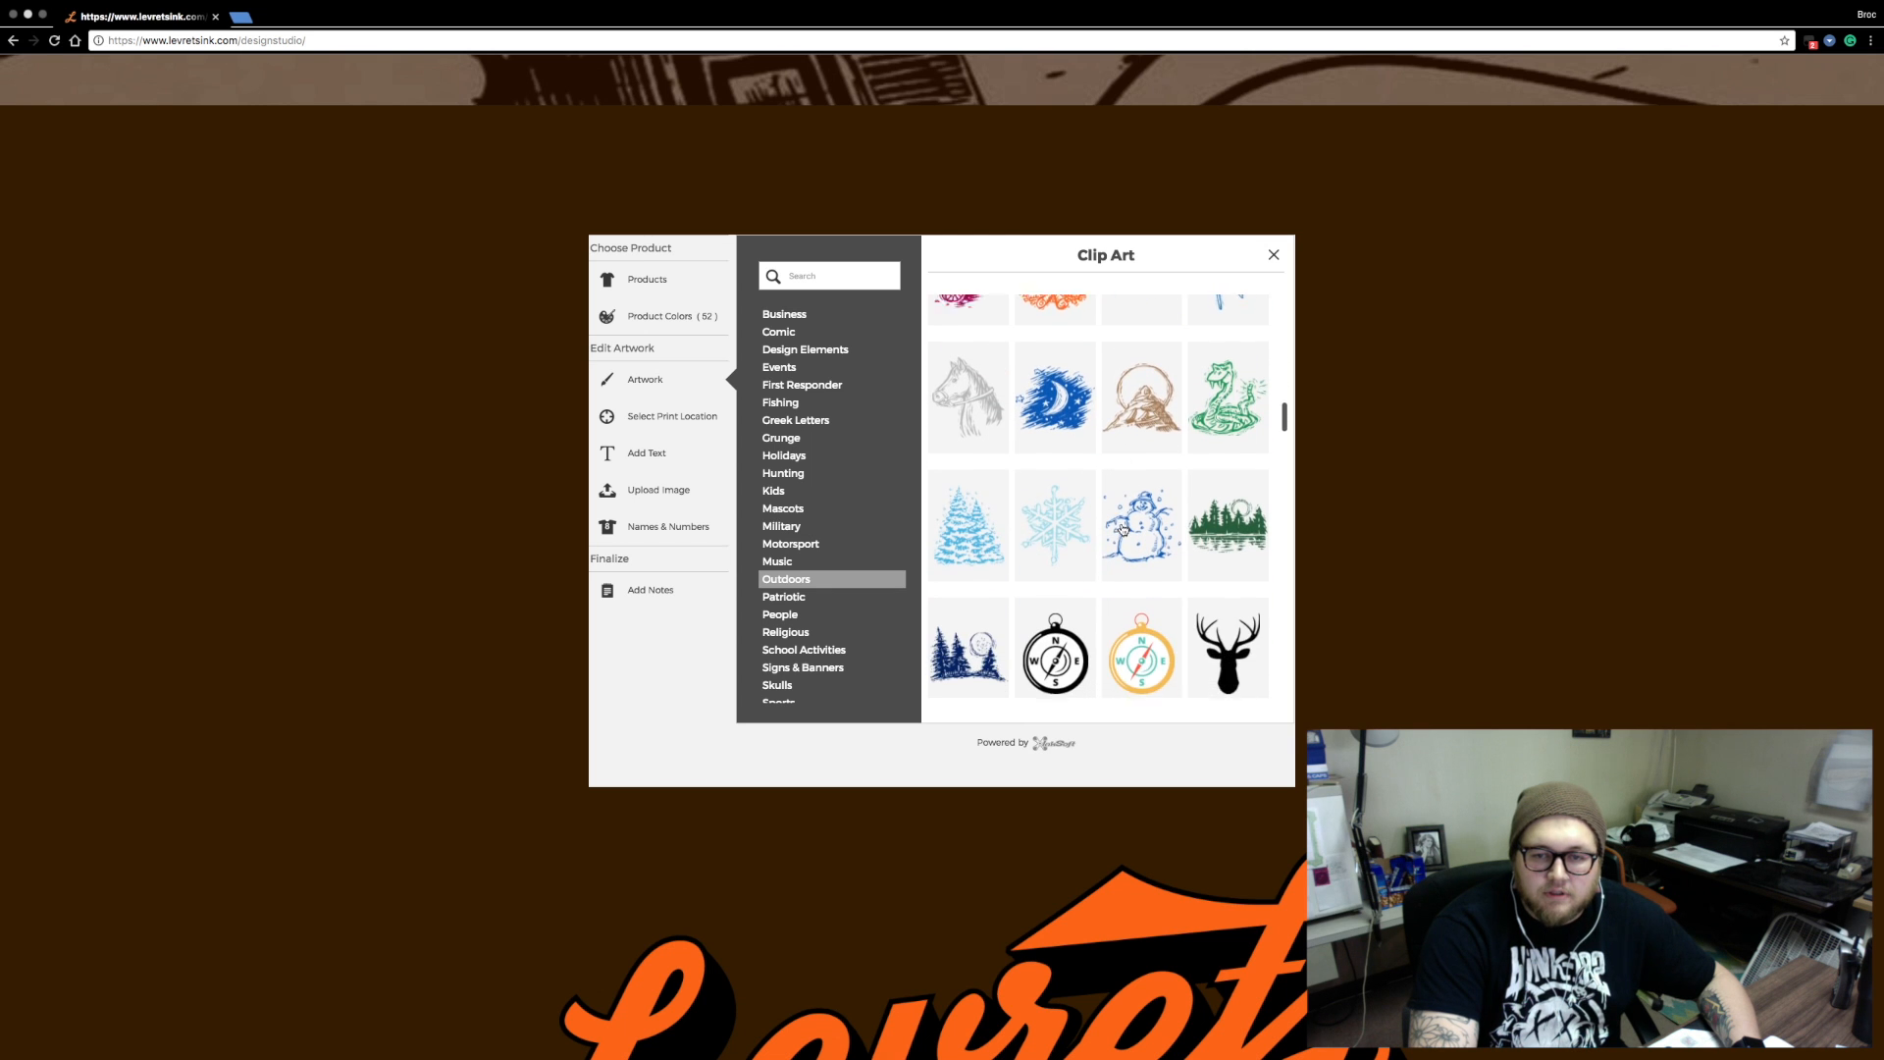
pyautogui.scroll(-5, 1123, 530)
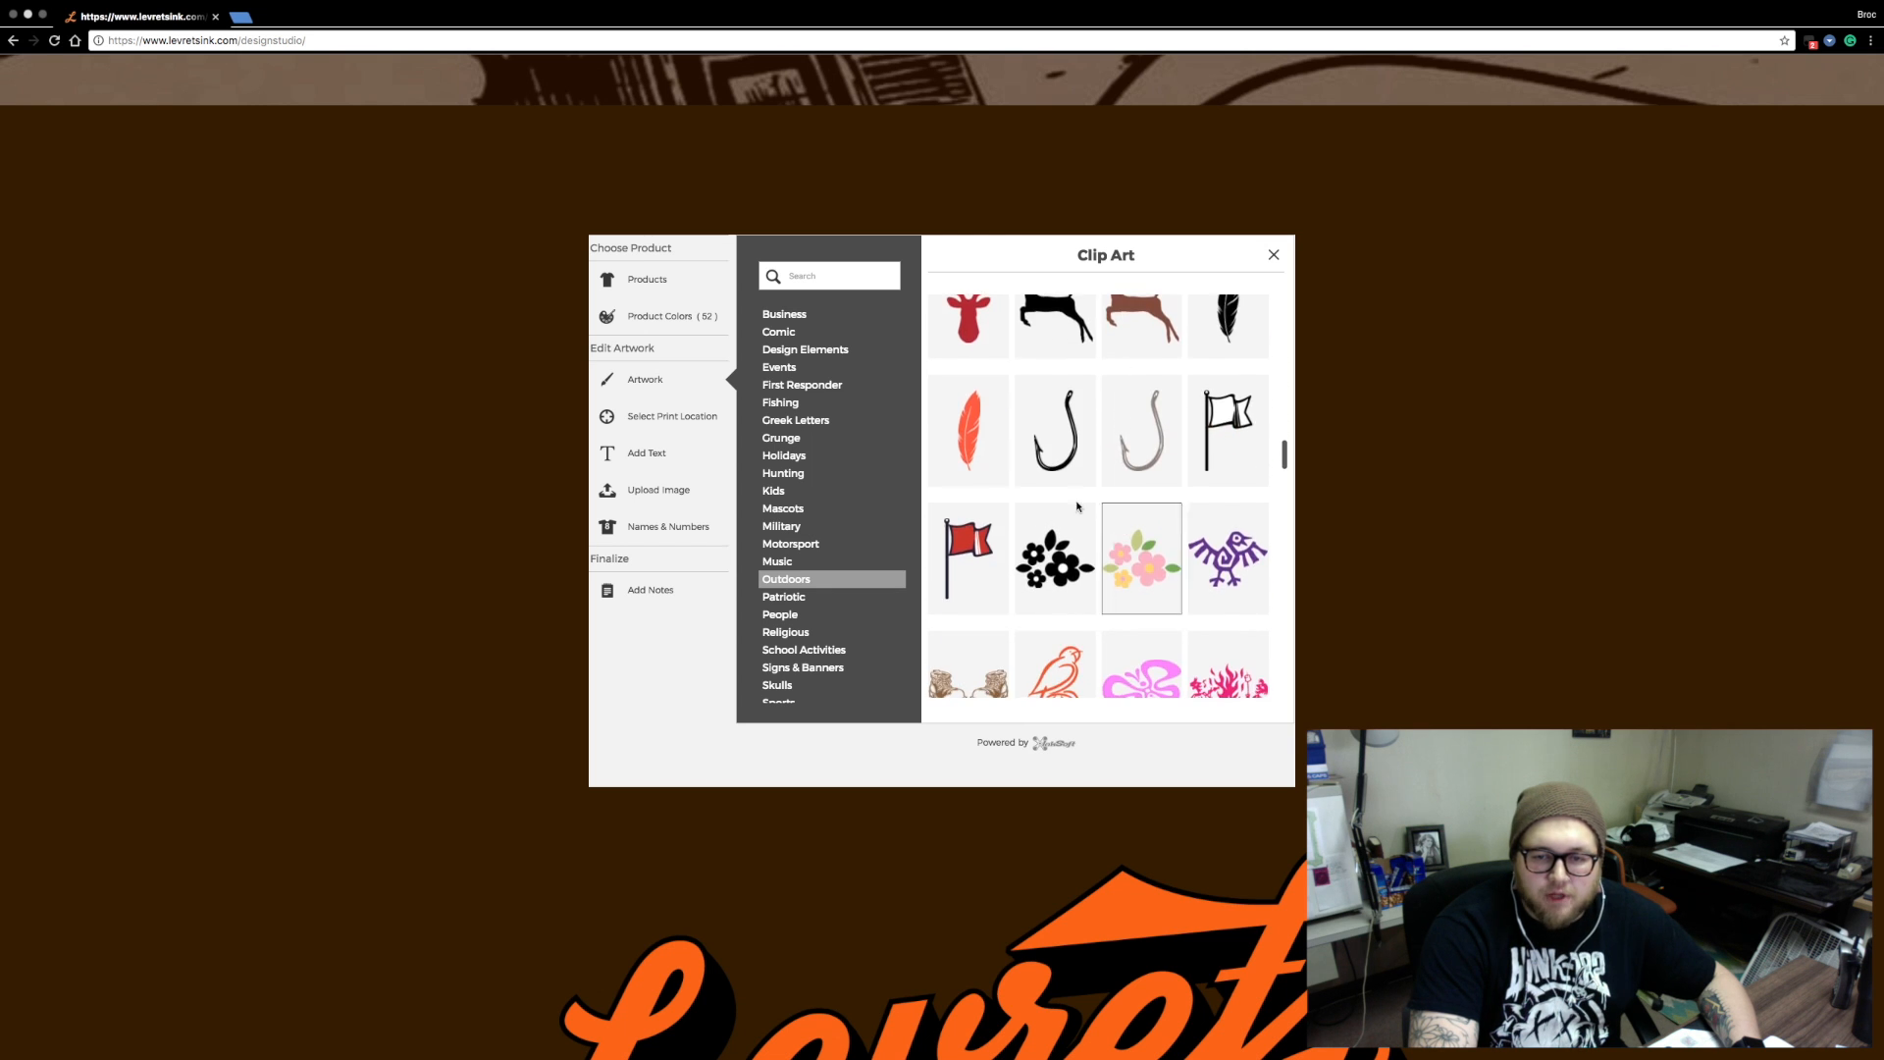
# Search the clip art for "bbq" and add the grill with the orange flame to the back
pyautogui.click(832, 272)
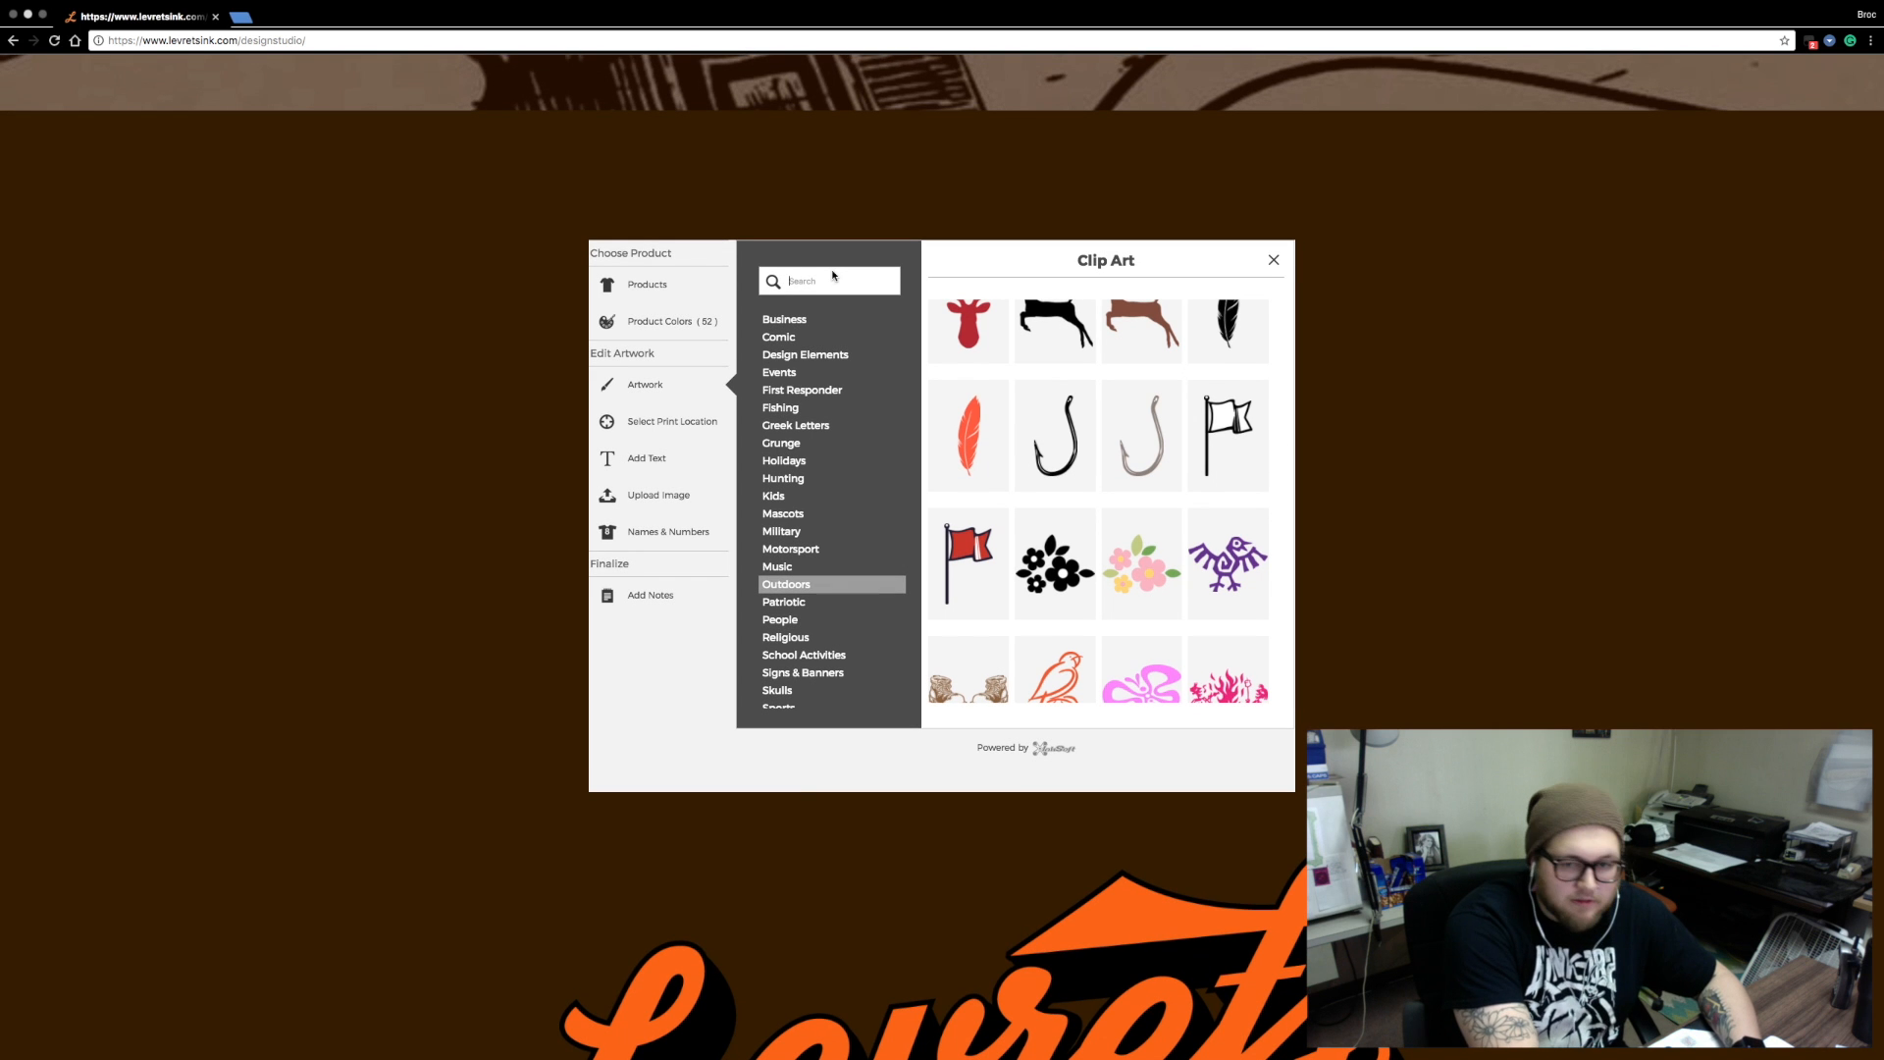
pyautogui.write('bbq')
pyautogui.press('Return')
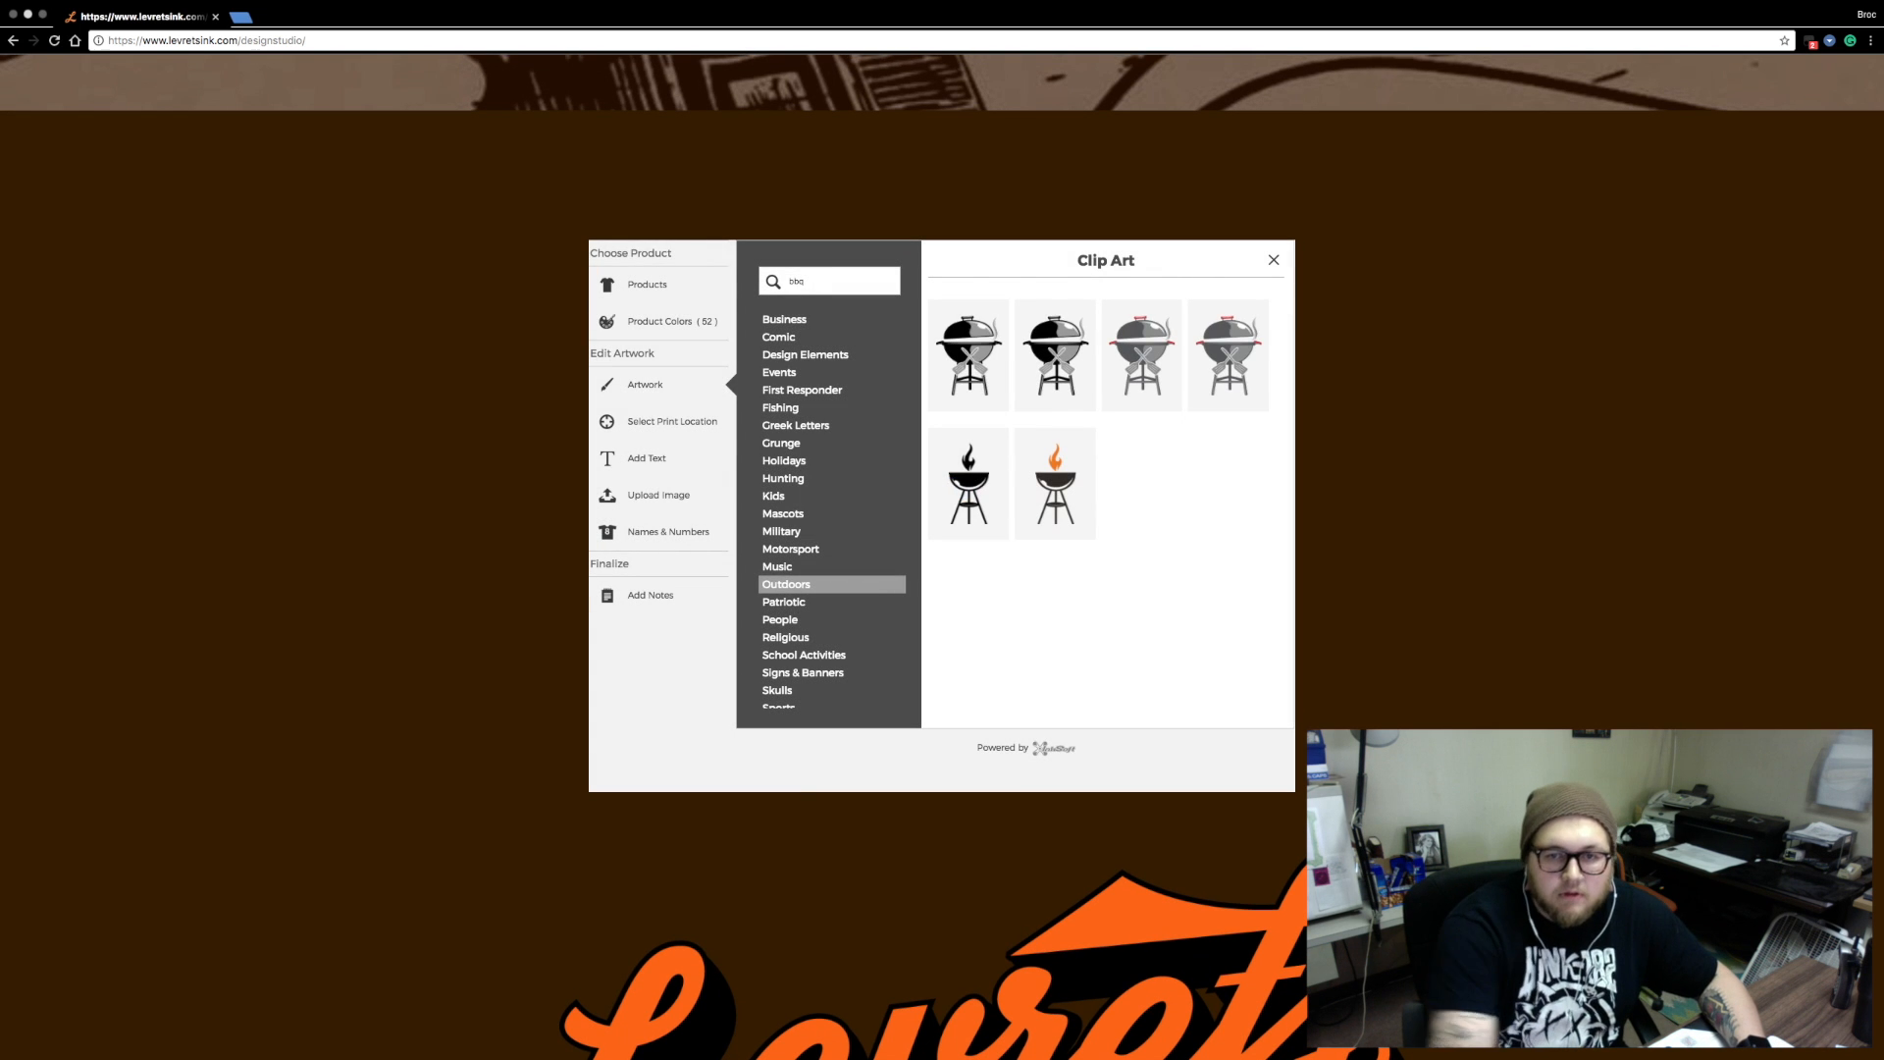
pyautogui.click(1075, 511)
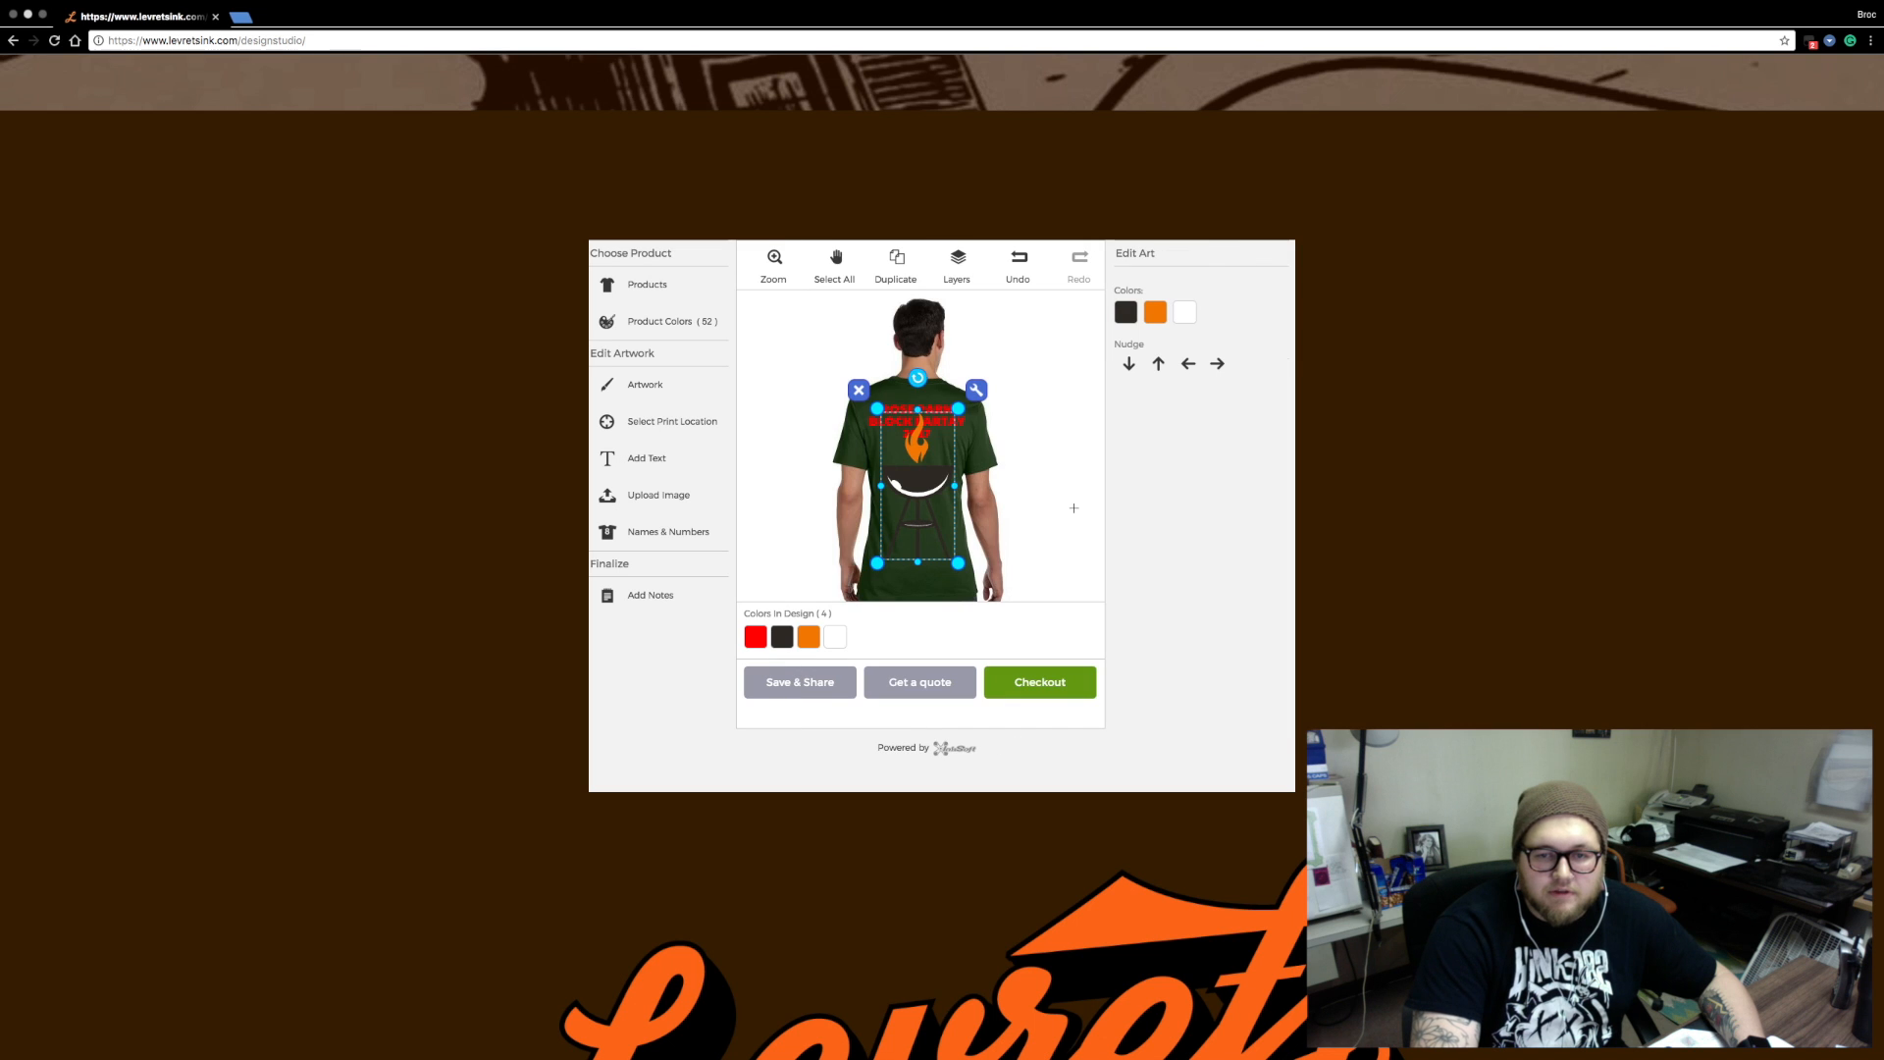
# Scale down the grill artwork, center it just below the back text and deselect it
pyautogui.moveTo(959, 410); pyautogui.dragTo(915, 486)
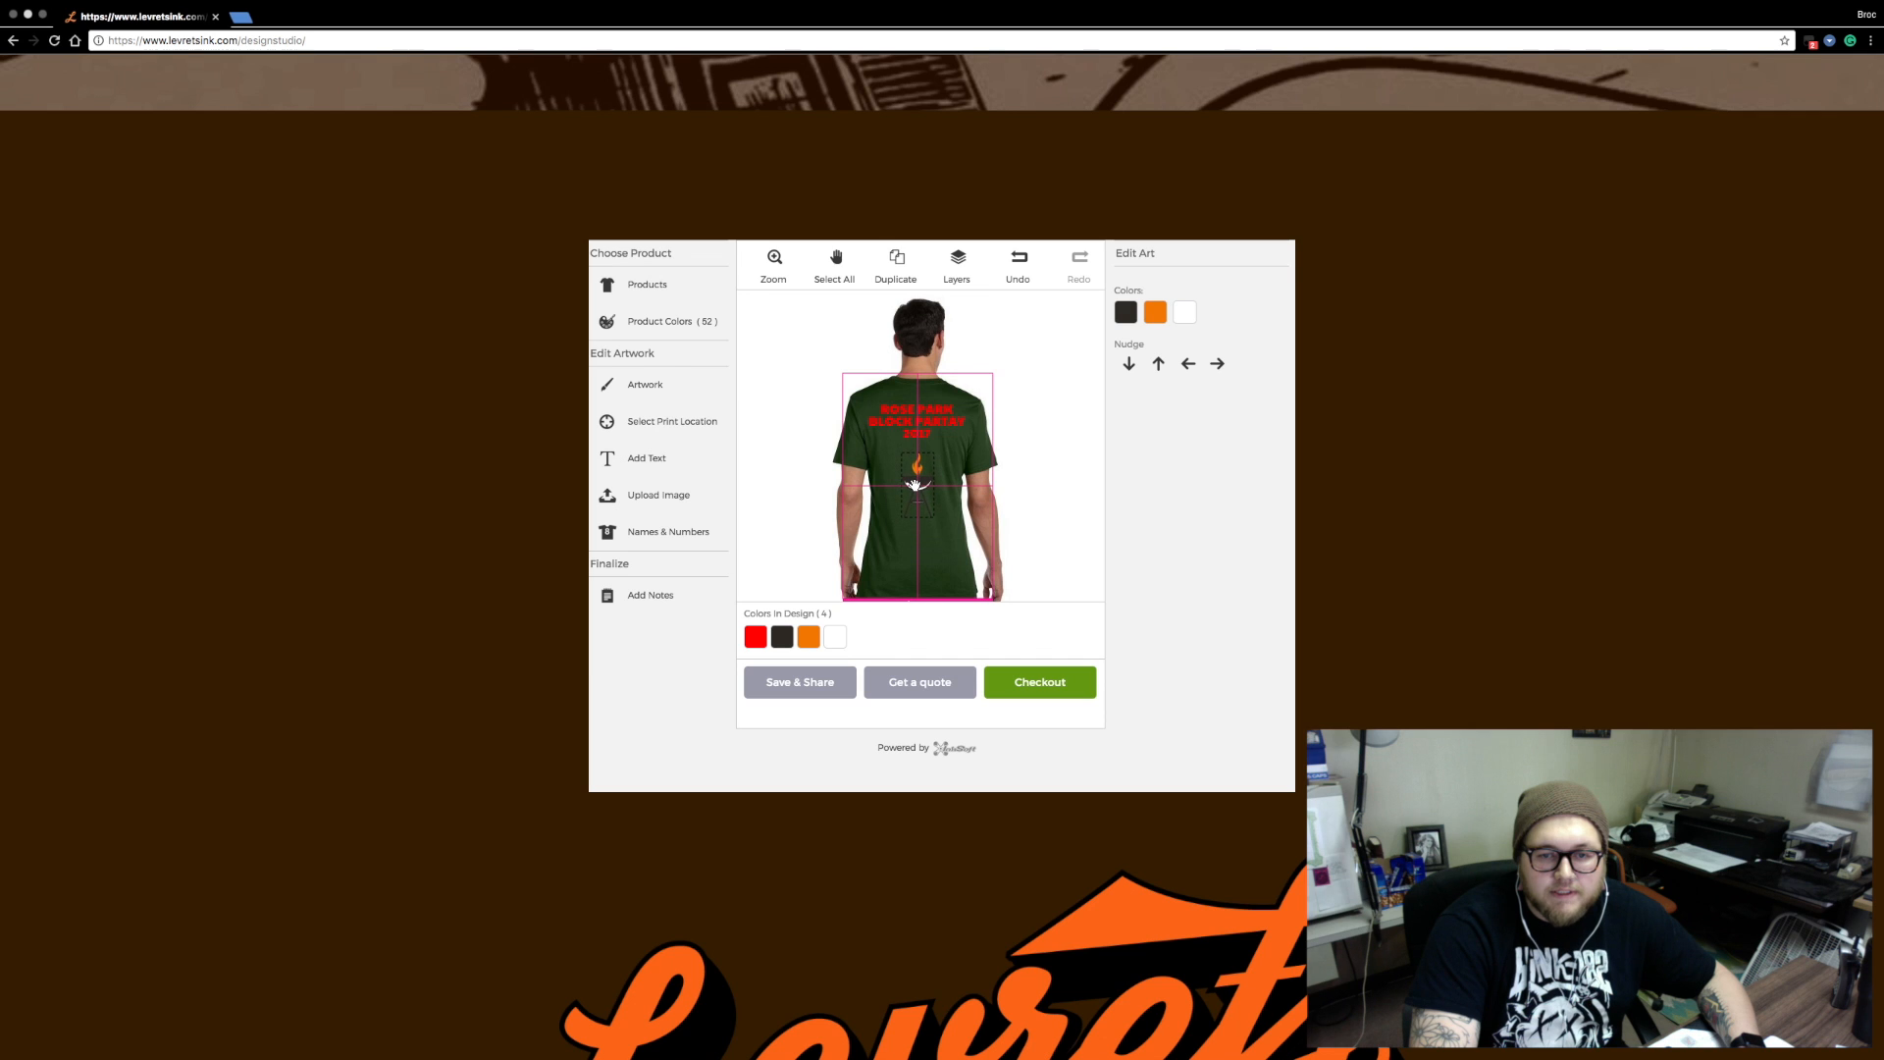
pyautogui.moveTo(916, 479); pyautogui.dragTo(916, 479)
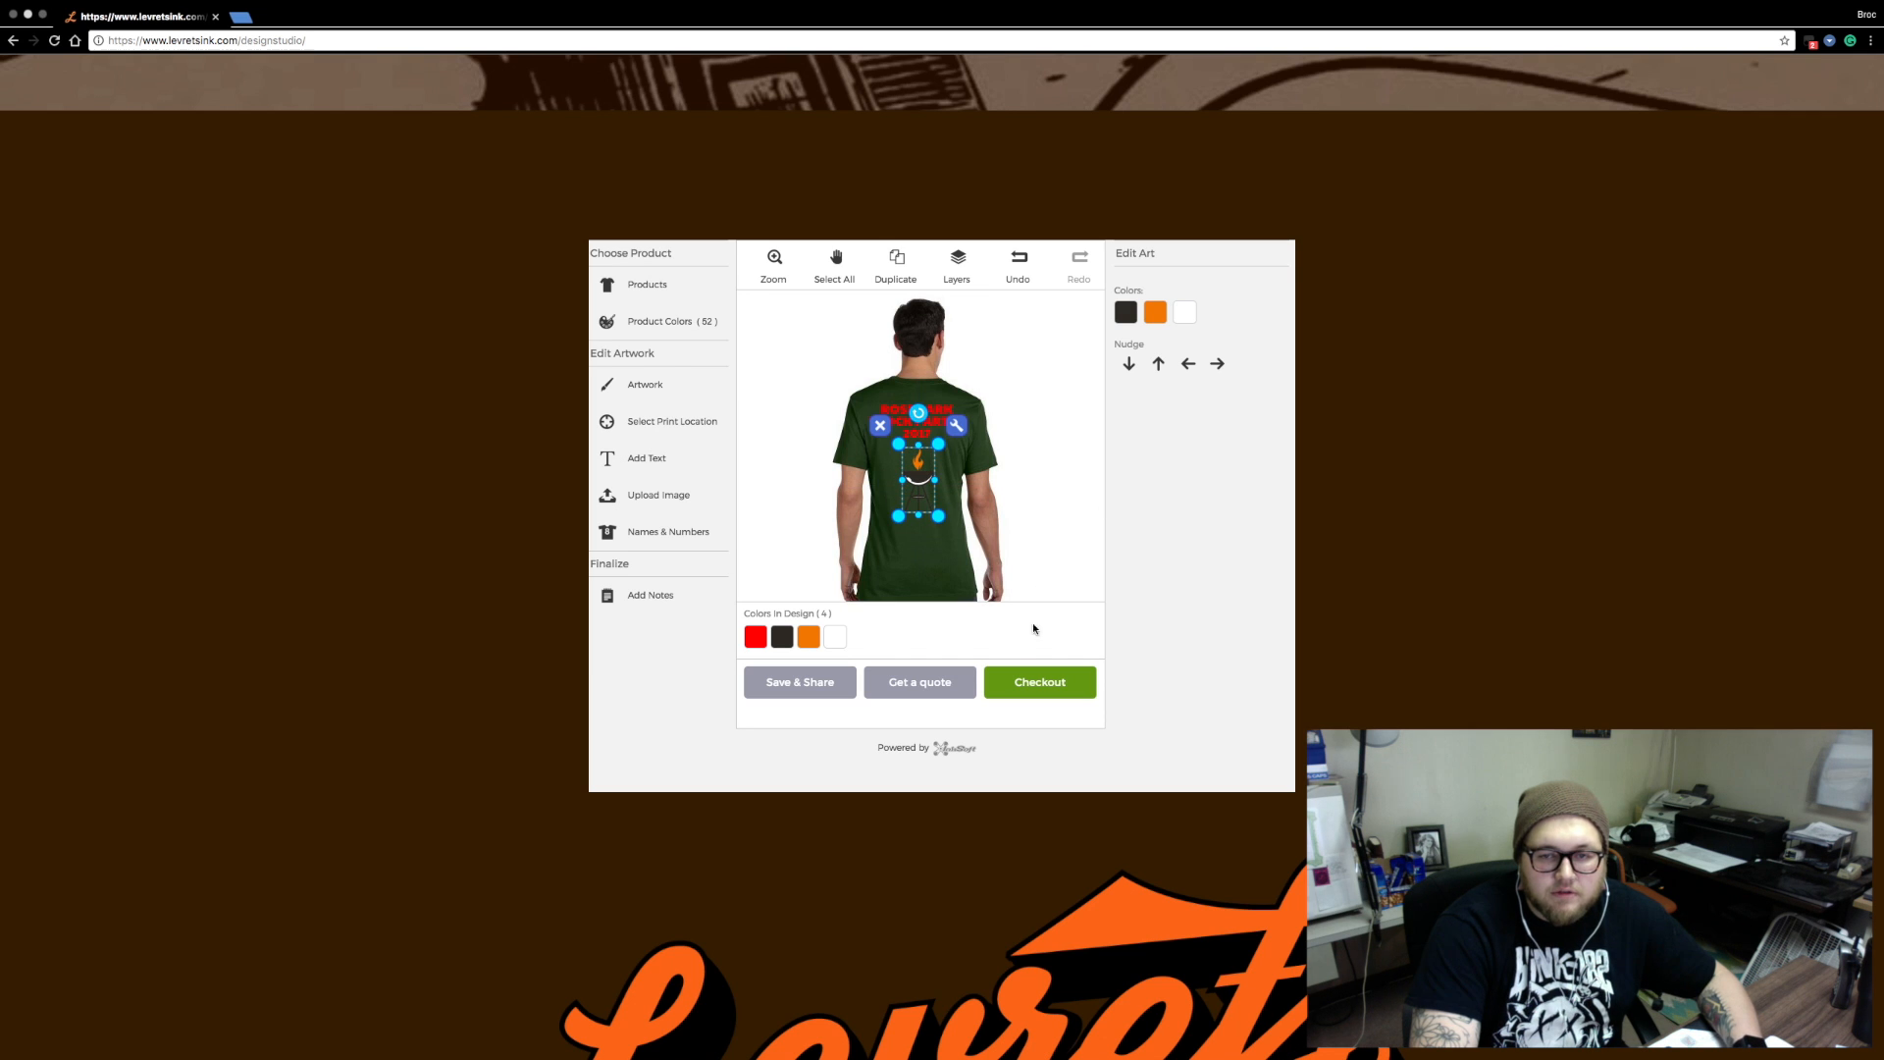
pyautogui.click(1034, 556)
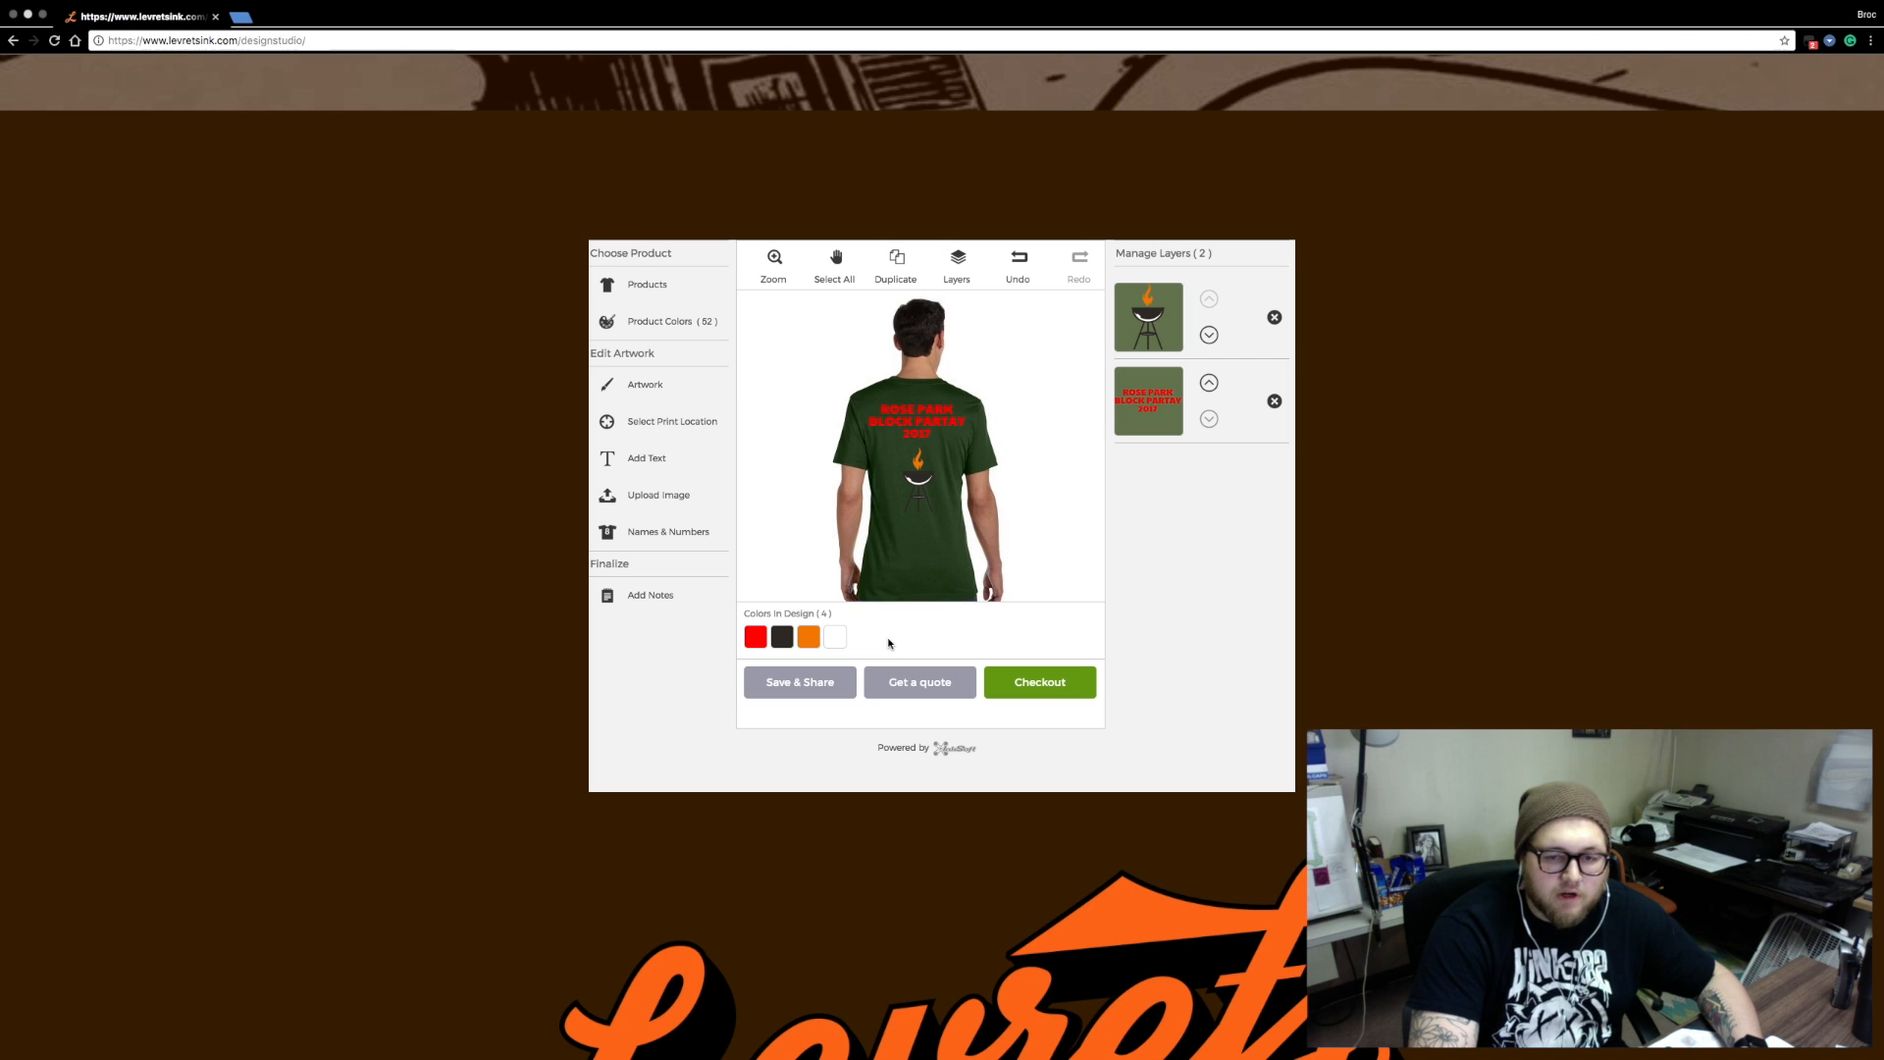
# Replace the design's white with no color and change the red of the back text to orange
pyautogui.click(837, 640)
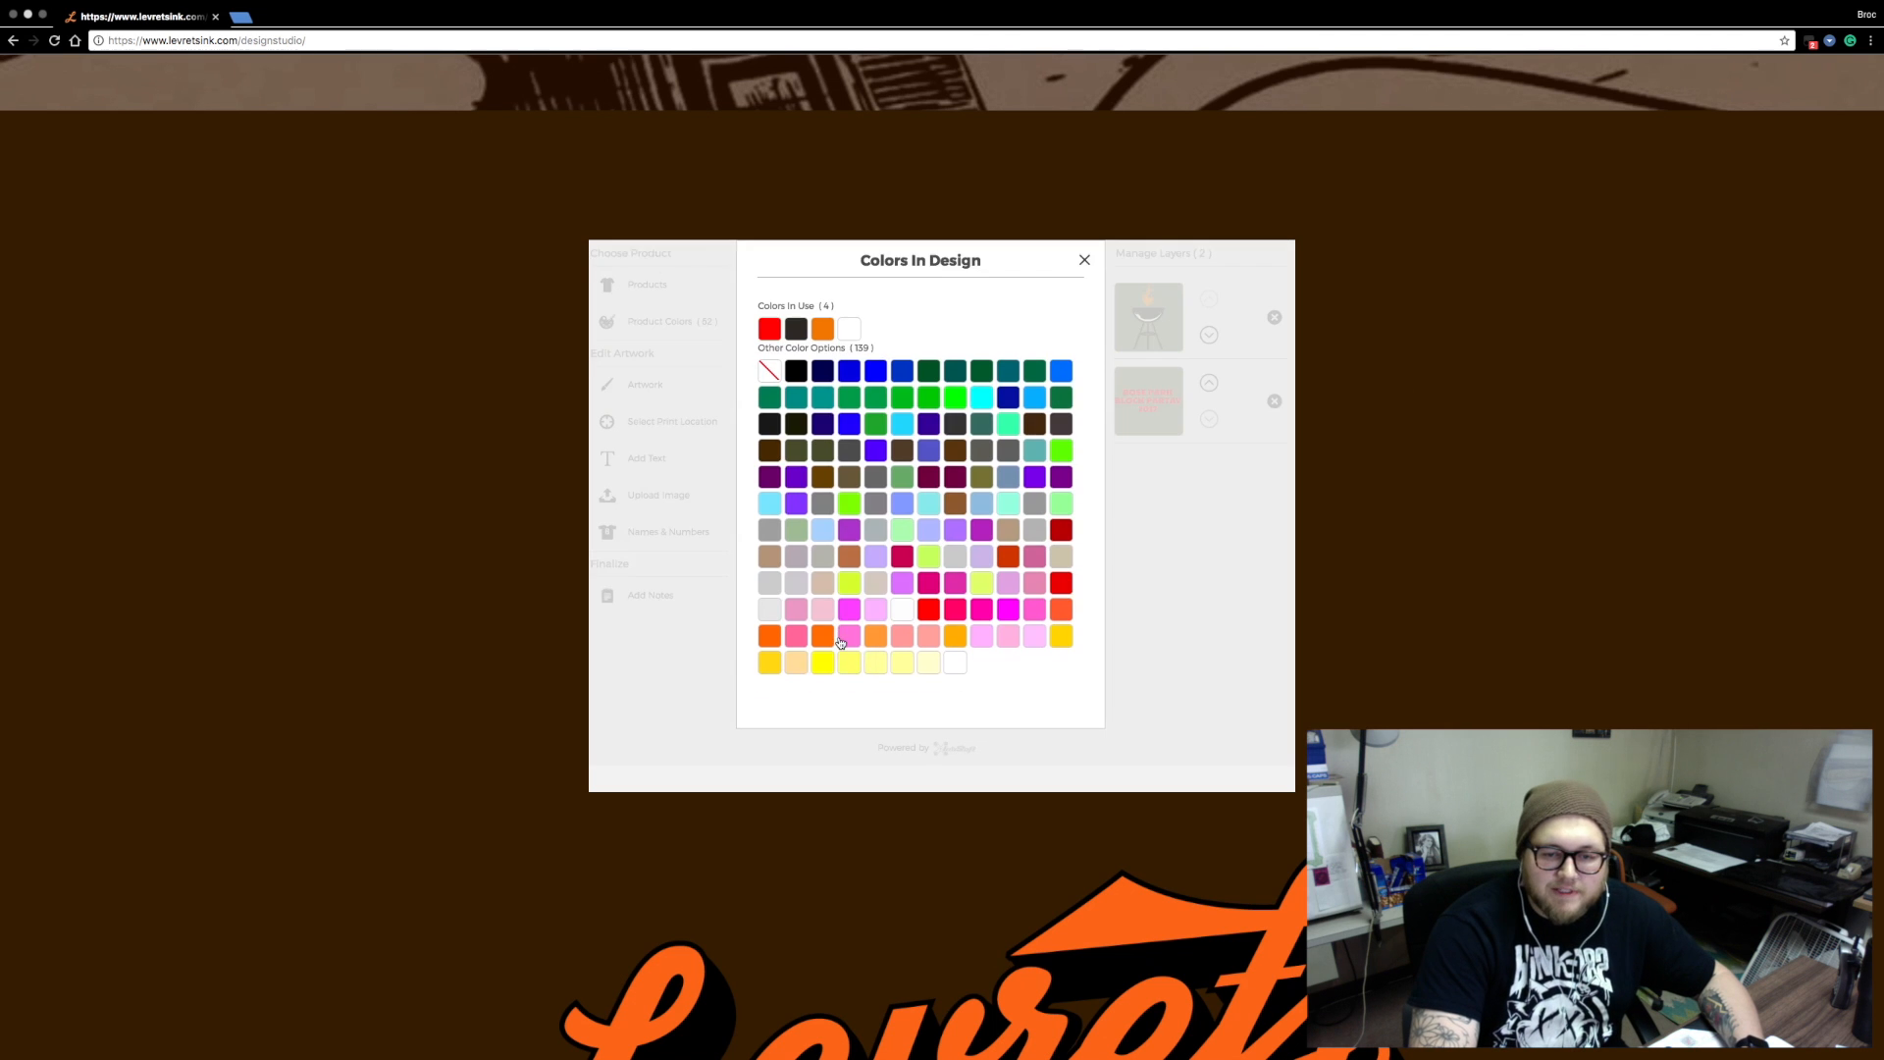
pyautogui.click(768, 383)
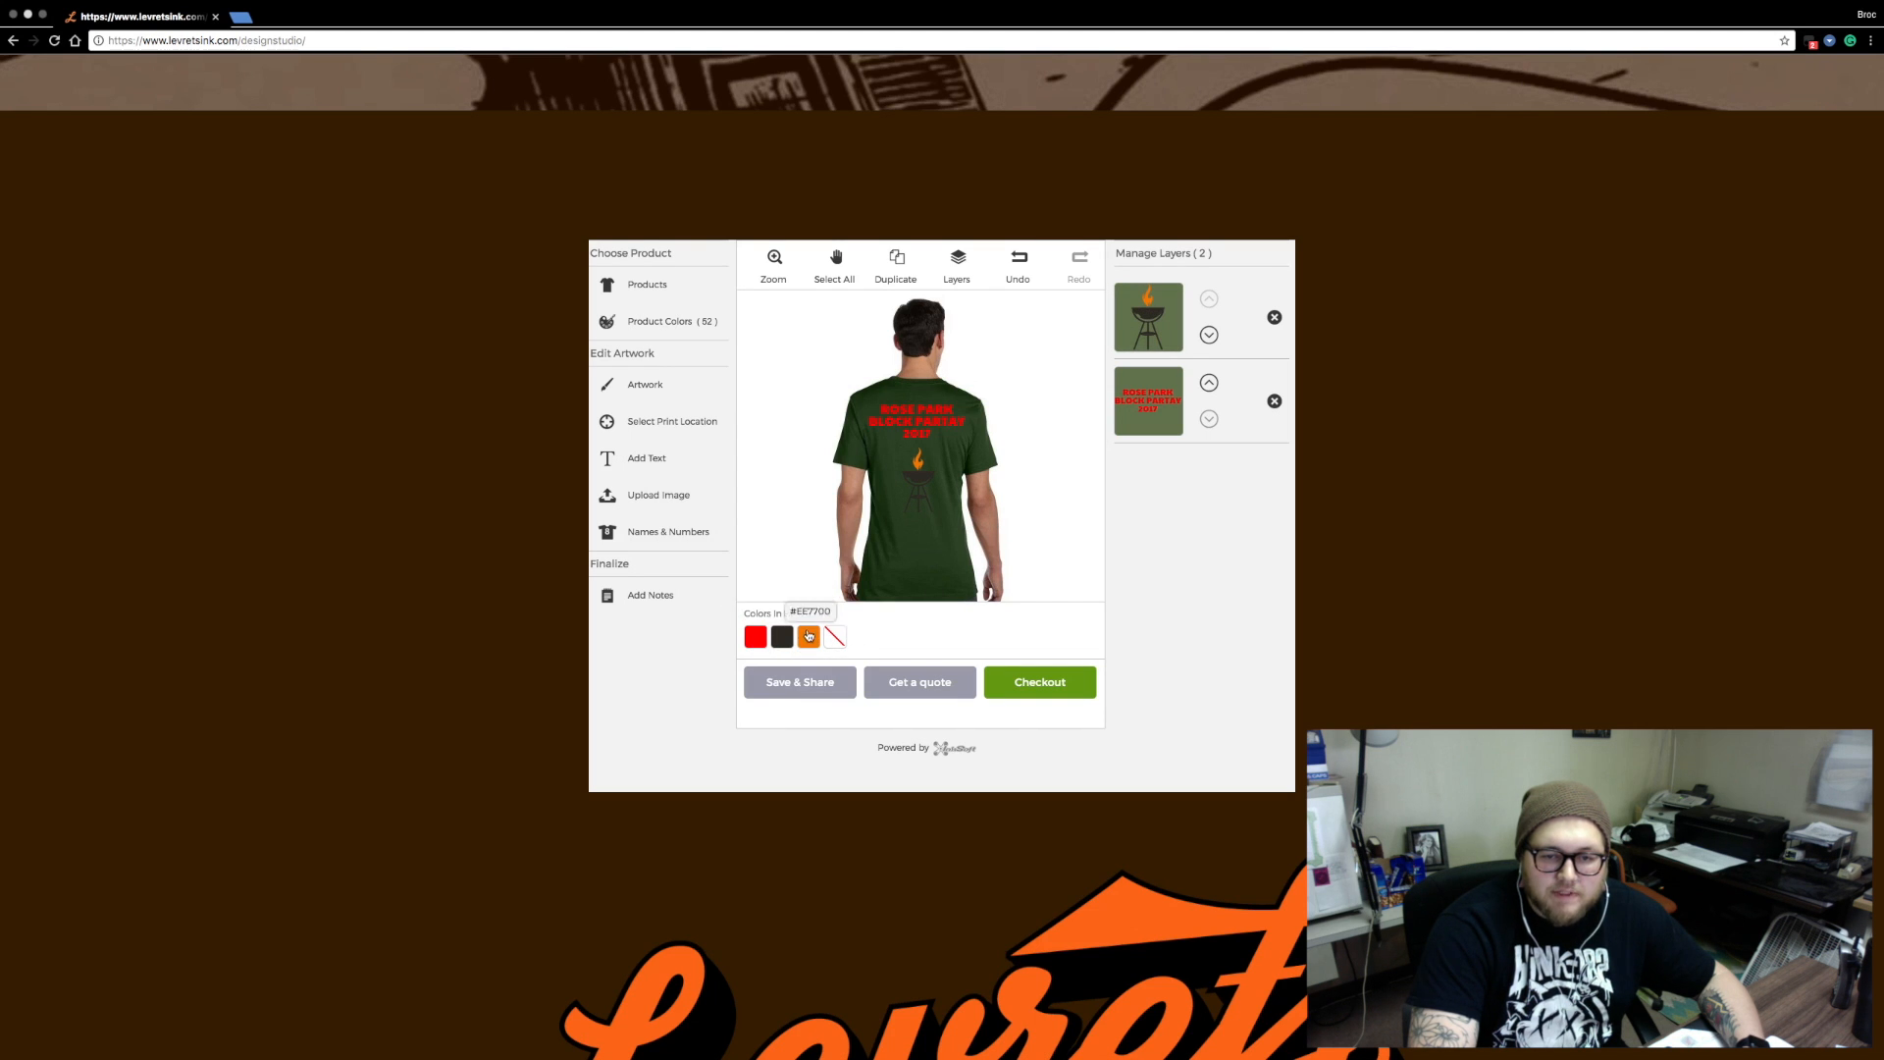
pyautogui.click(757, 643)
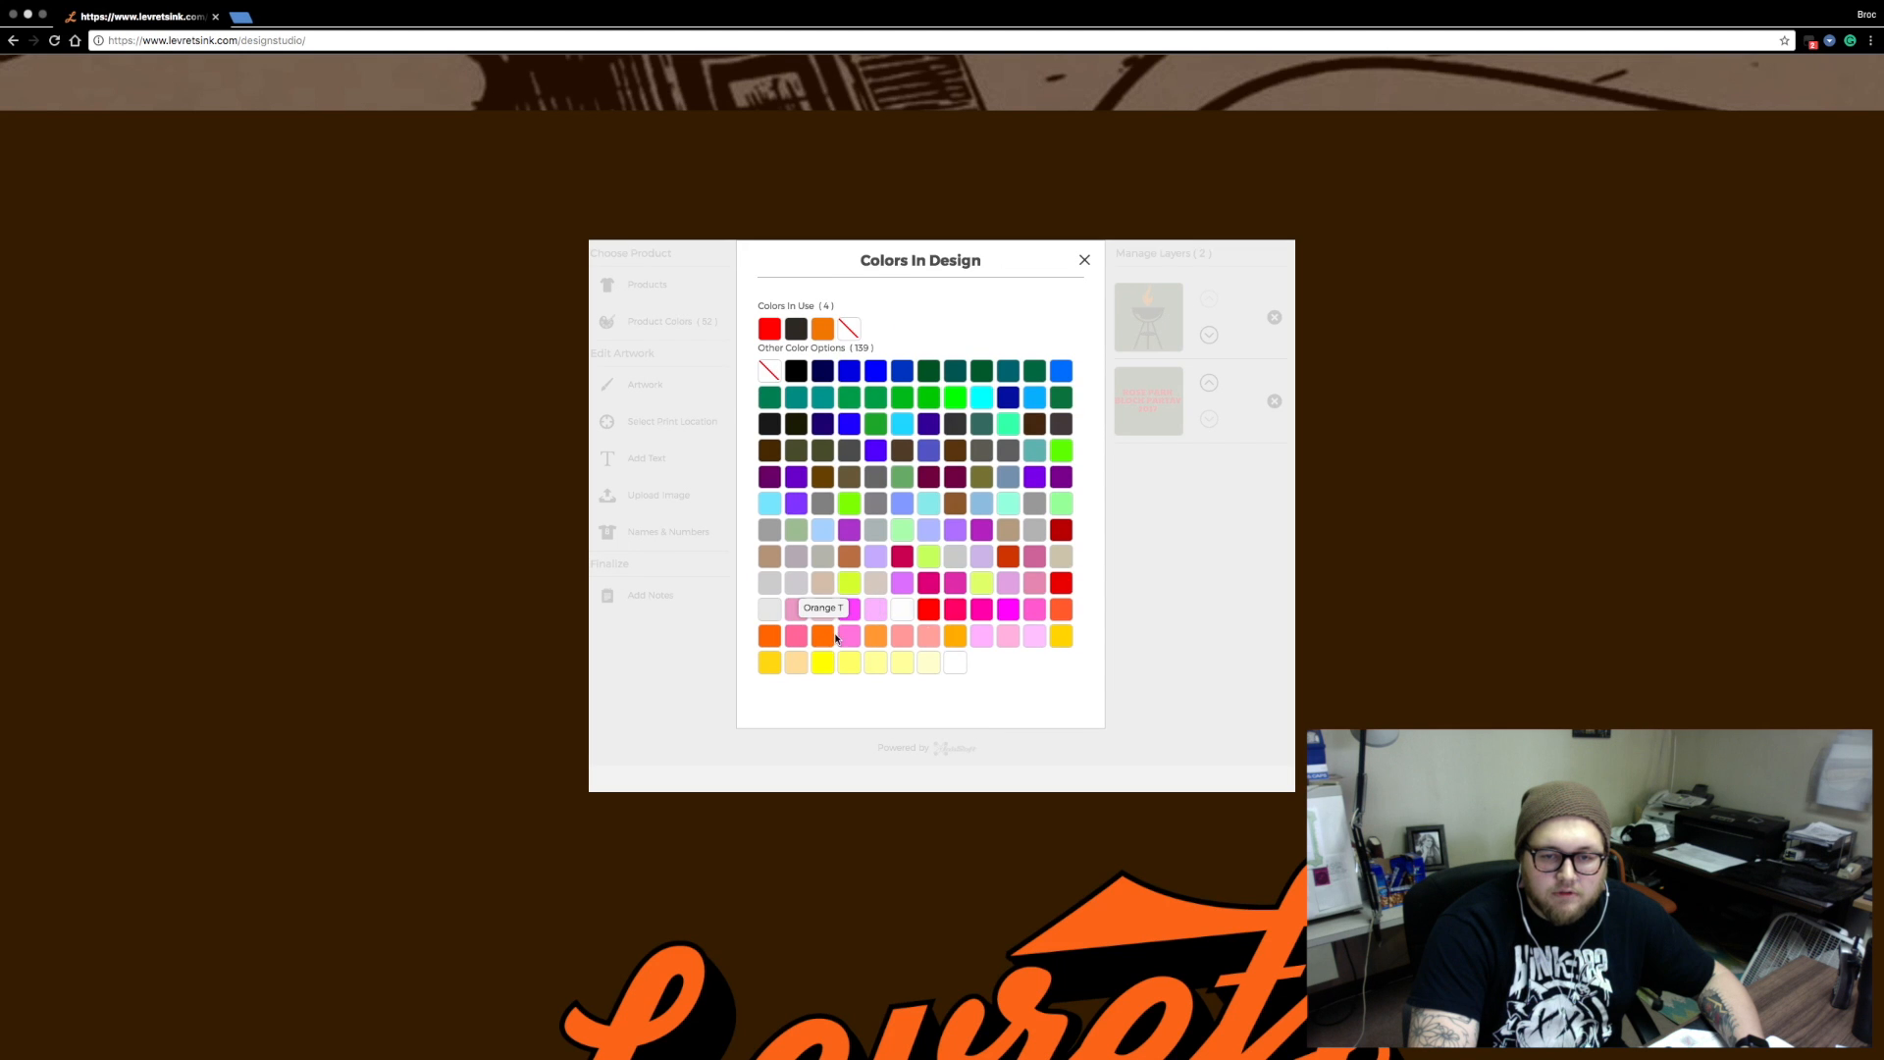
pyautogui.click(772, 637)
pyautogui.click(776, 637)
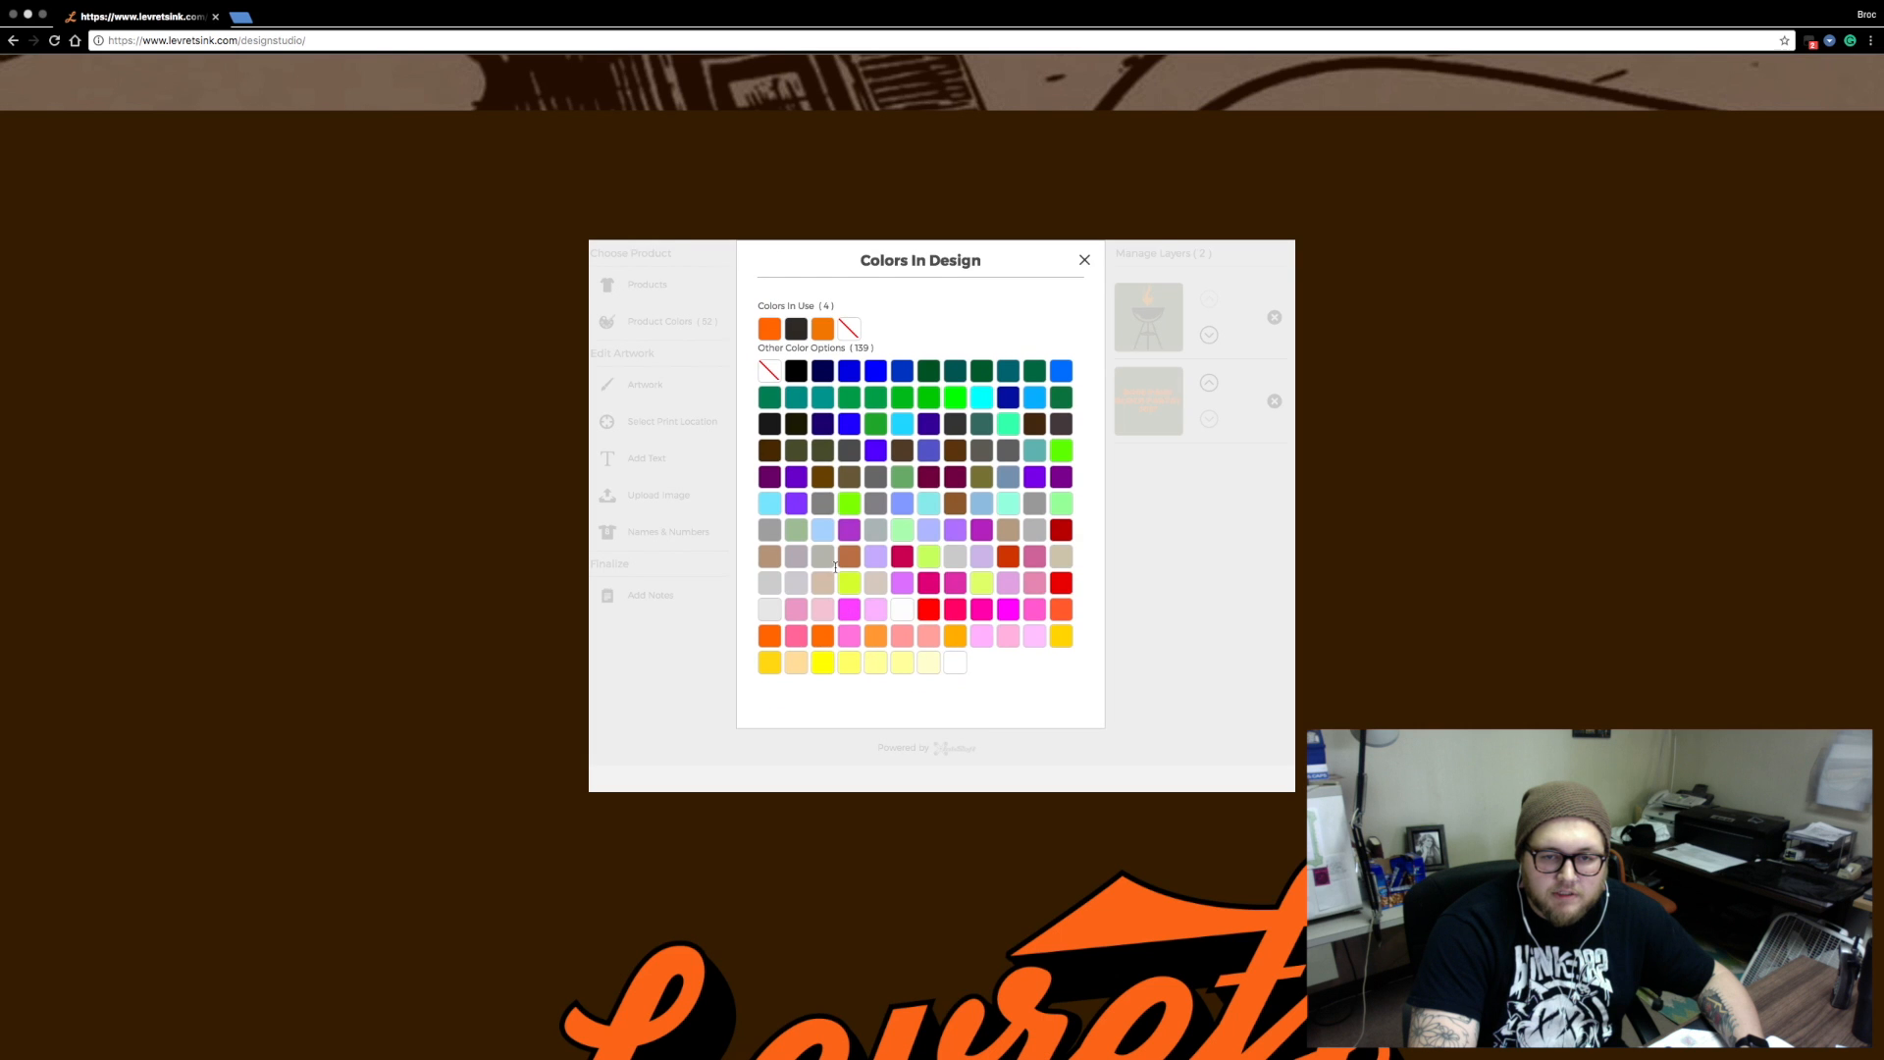
# Match the flame's orange to the orange of the back text and recolor the grill body white
pyautogui.click(776, 636)
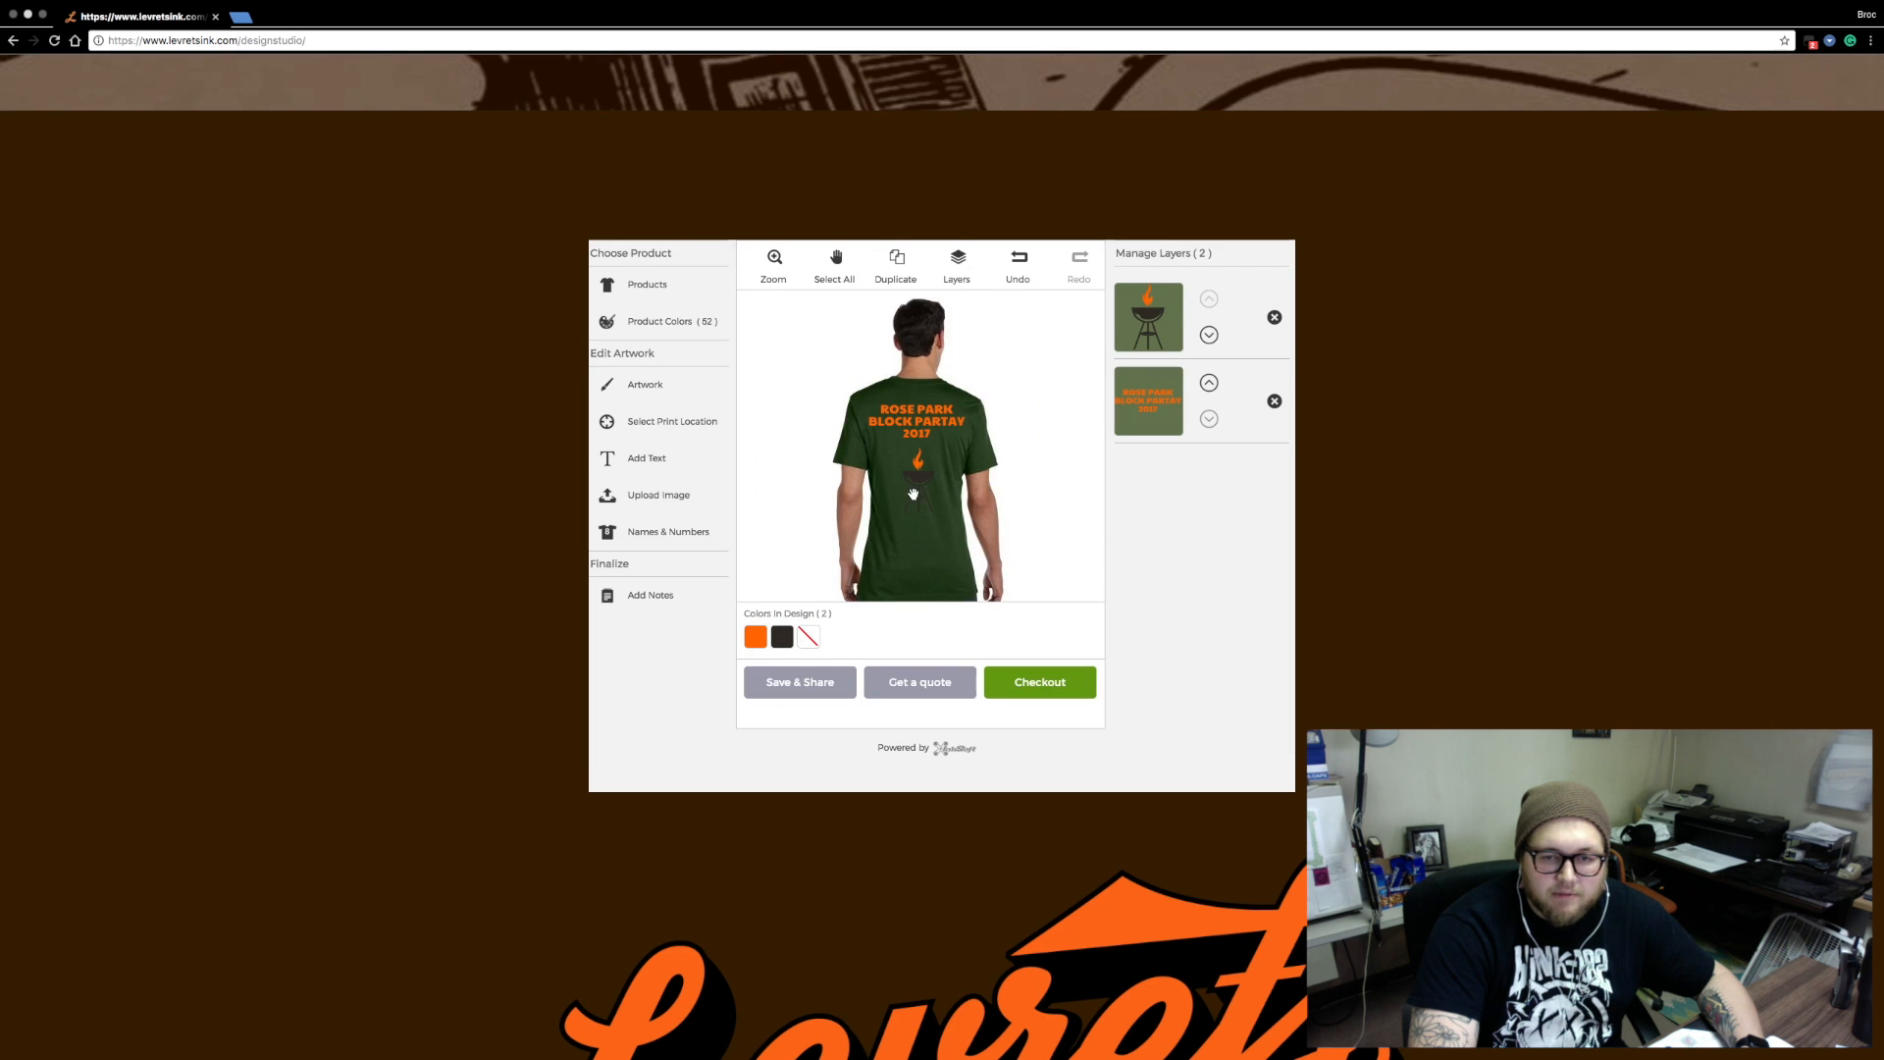
pyautogui.click(782, 638)
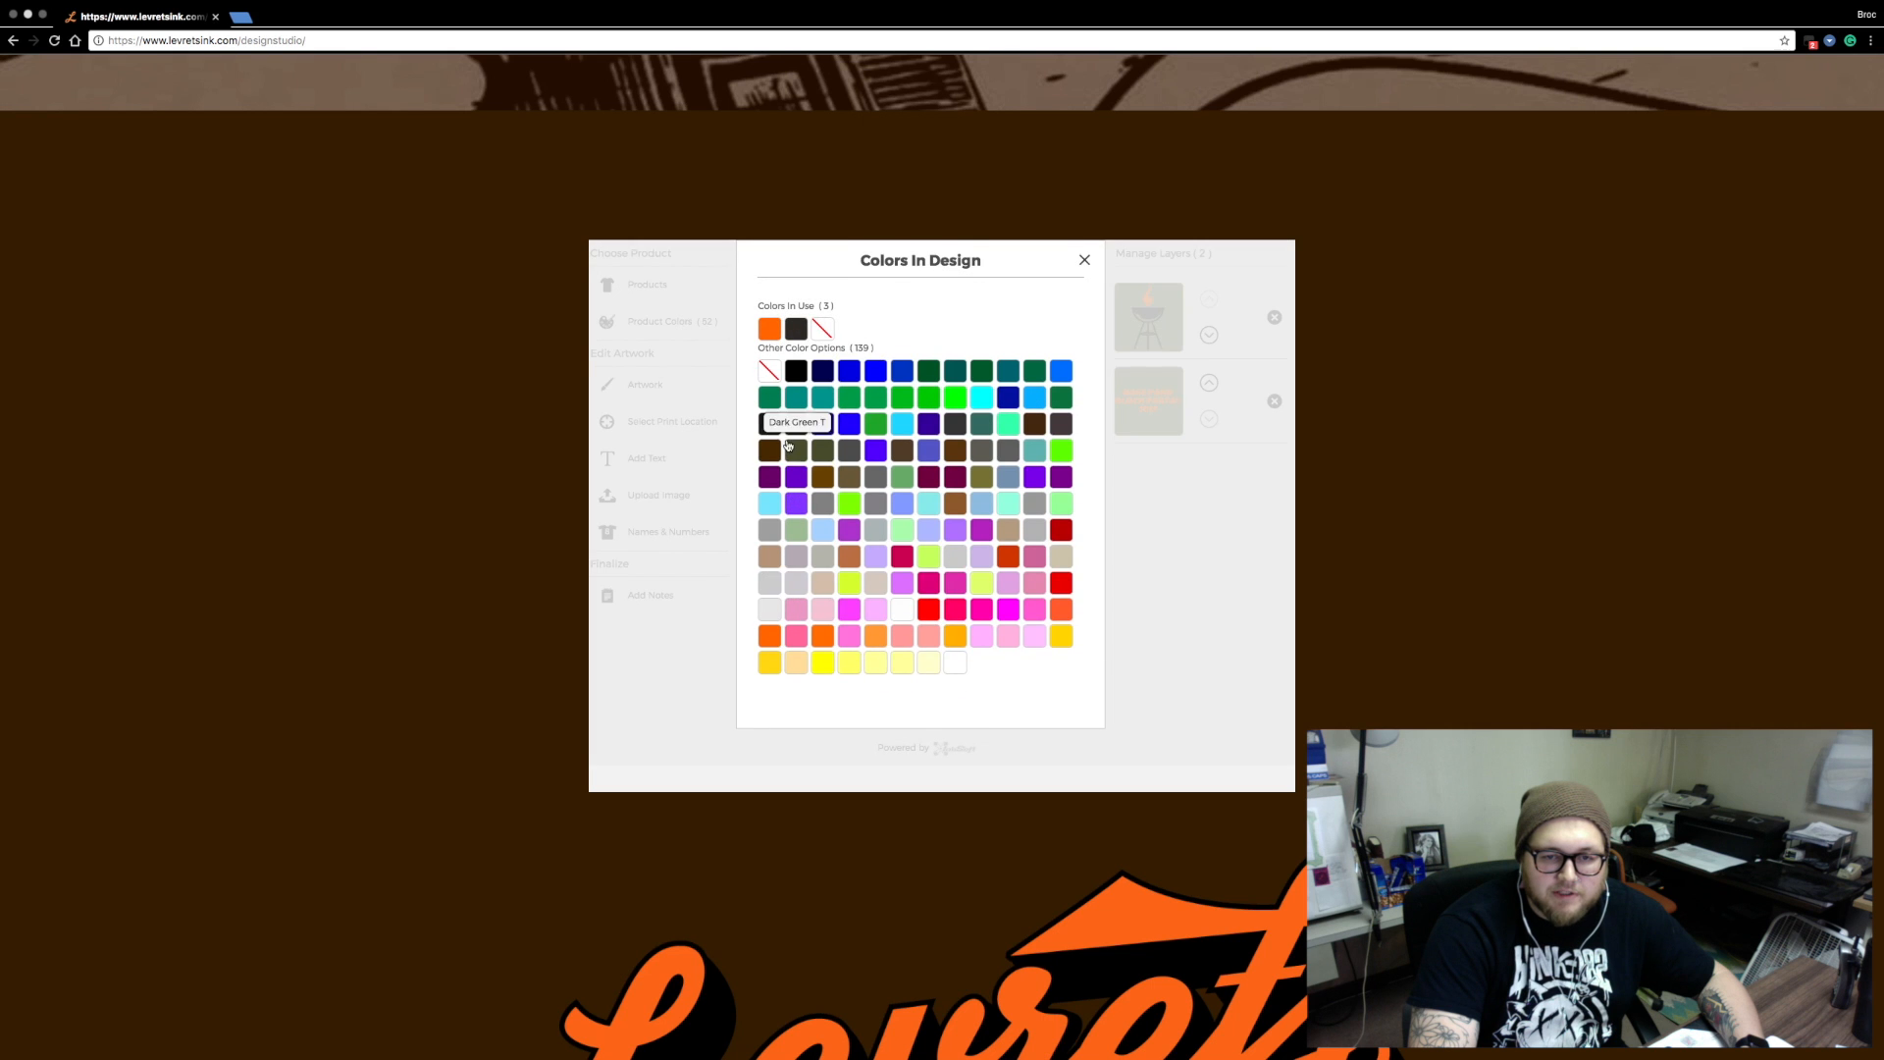
pyautogui.scroll(-1, 806, 618)
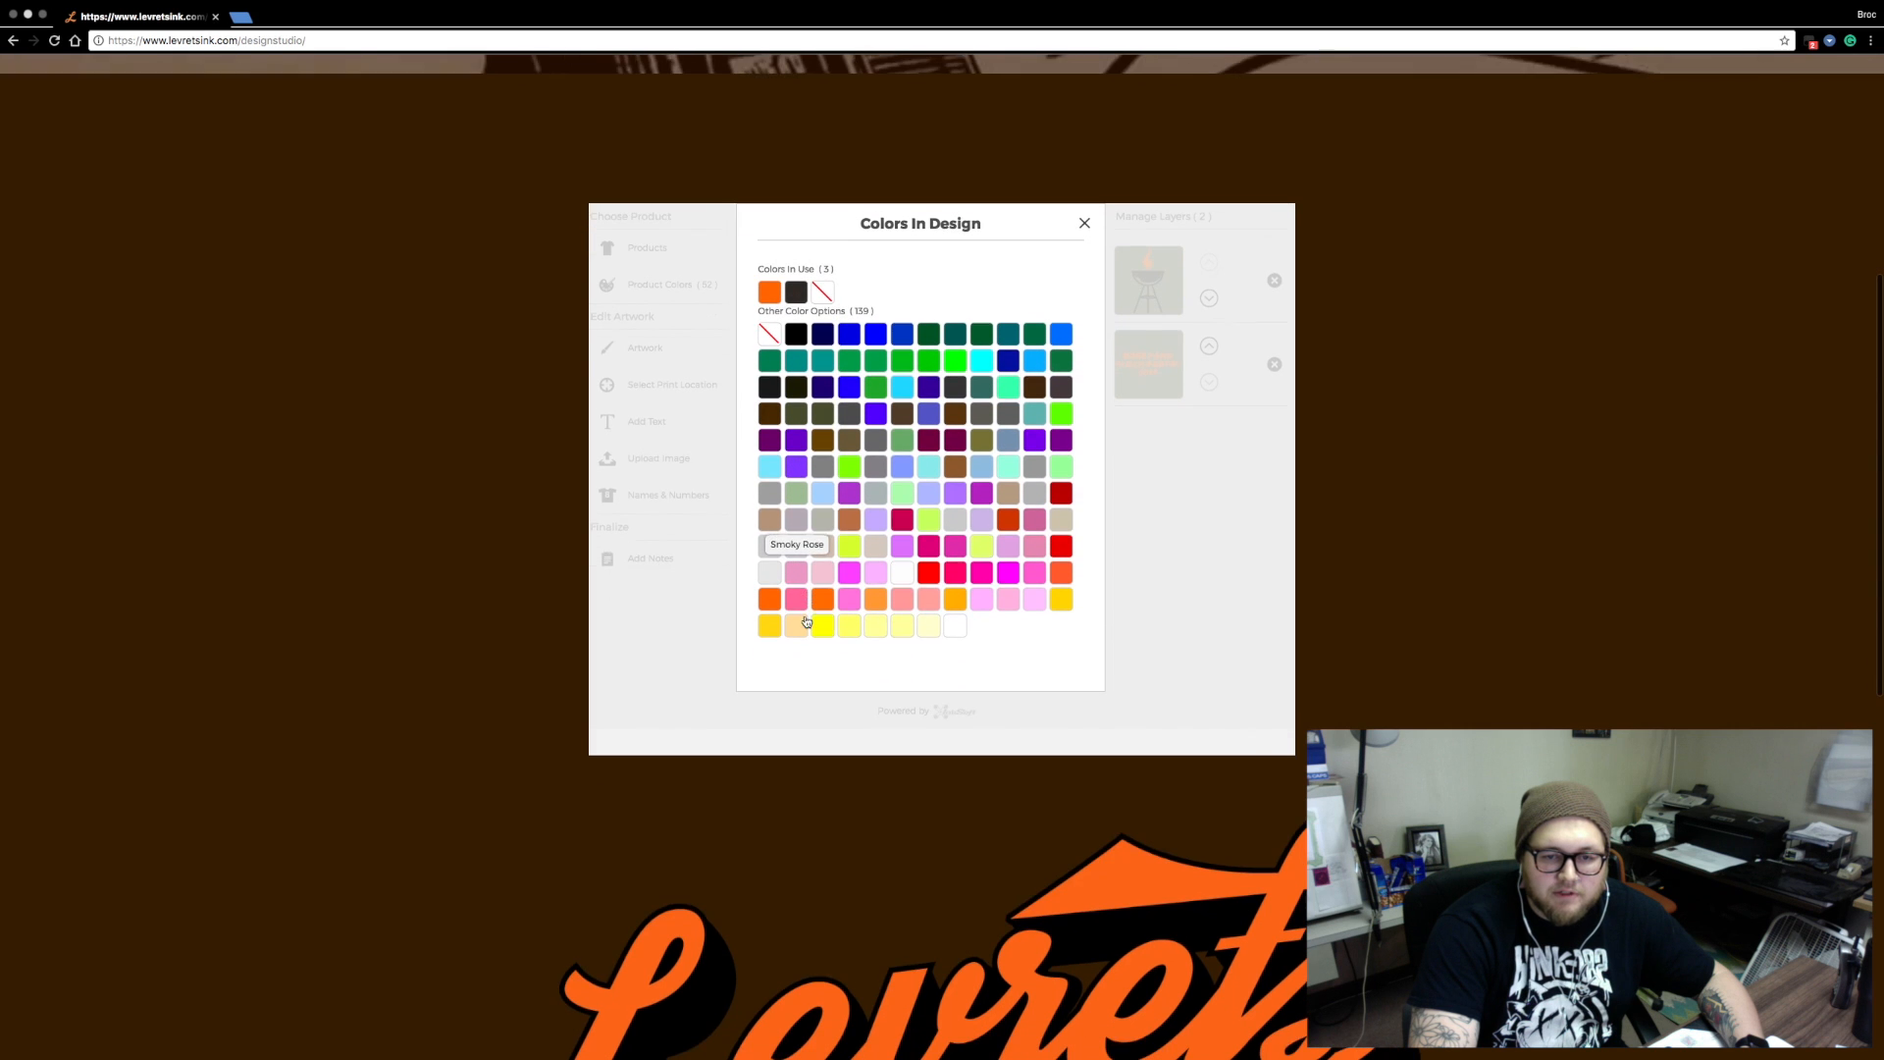
pyautogui.click(954, 625)
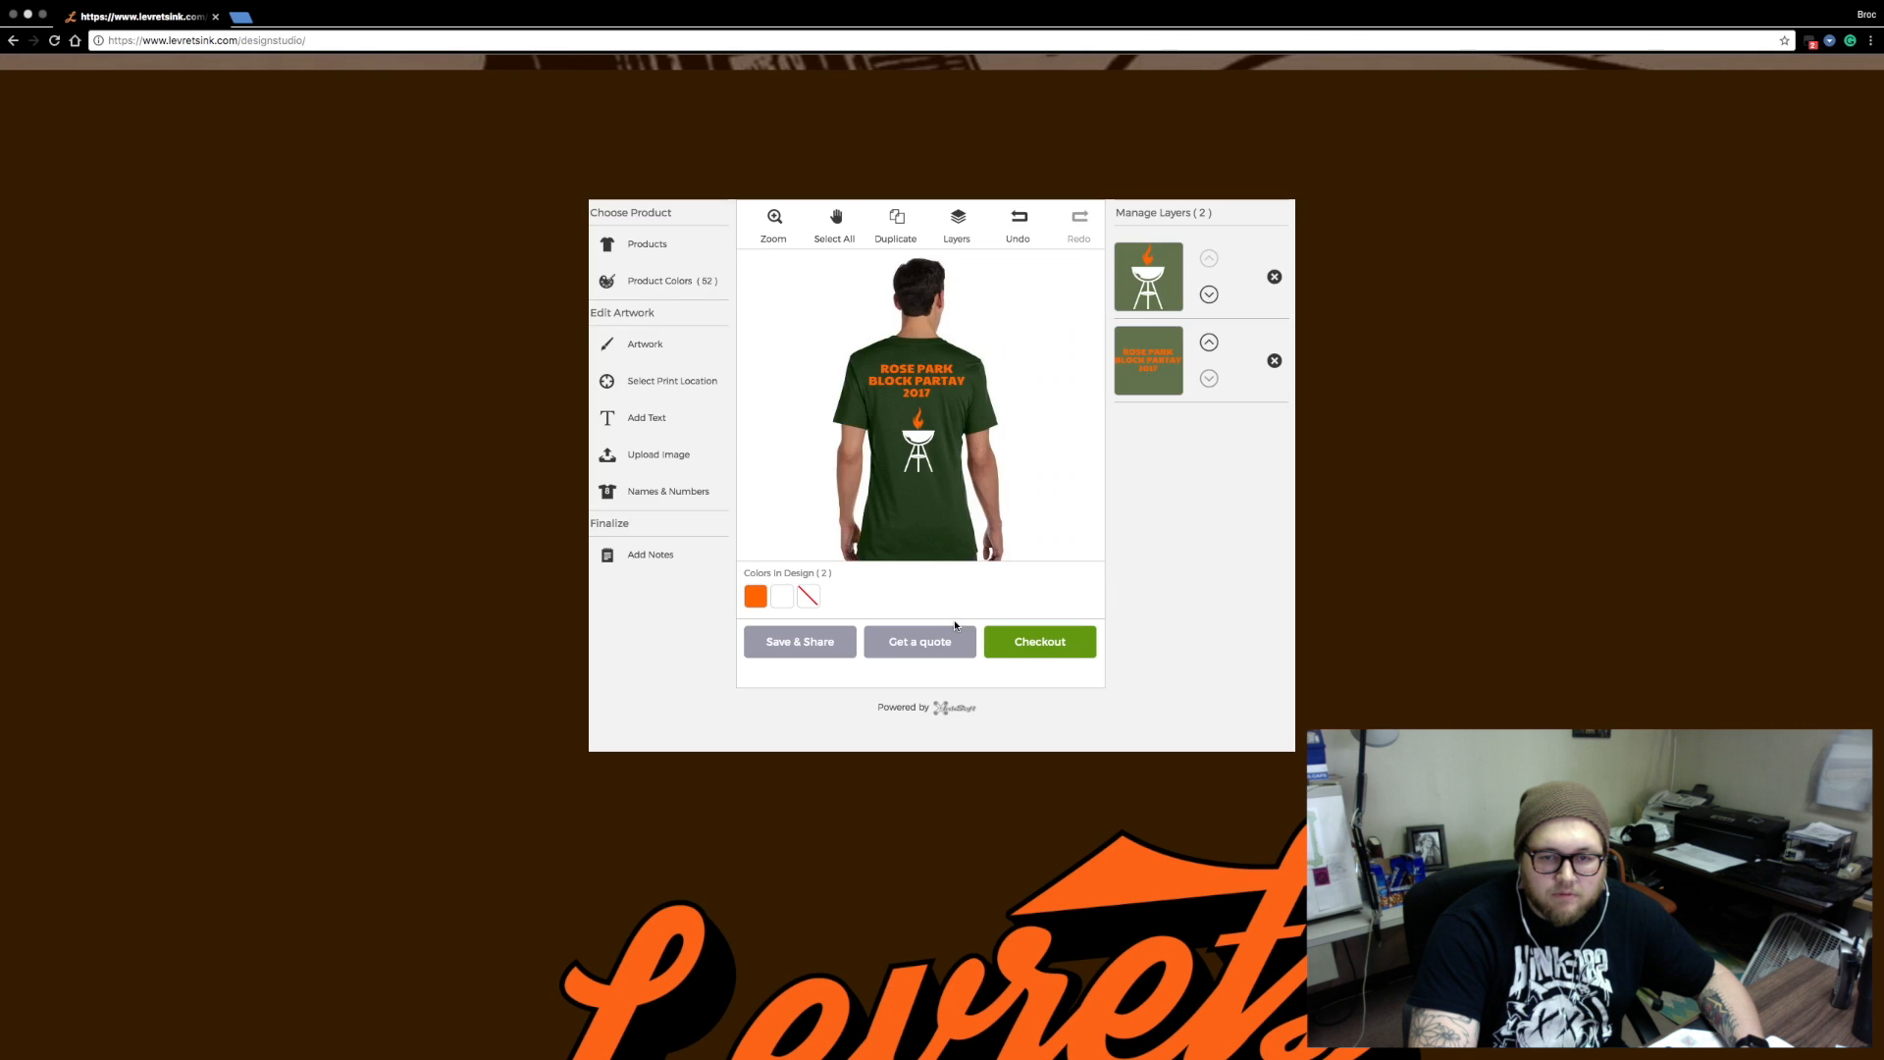
# Try gray, red and Charcoal Gray as the color of the grill body on the shirt's back
pyautogui.click(784, 598)
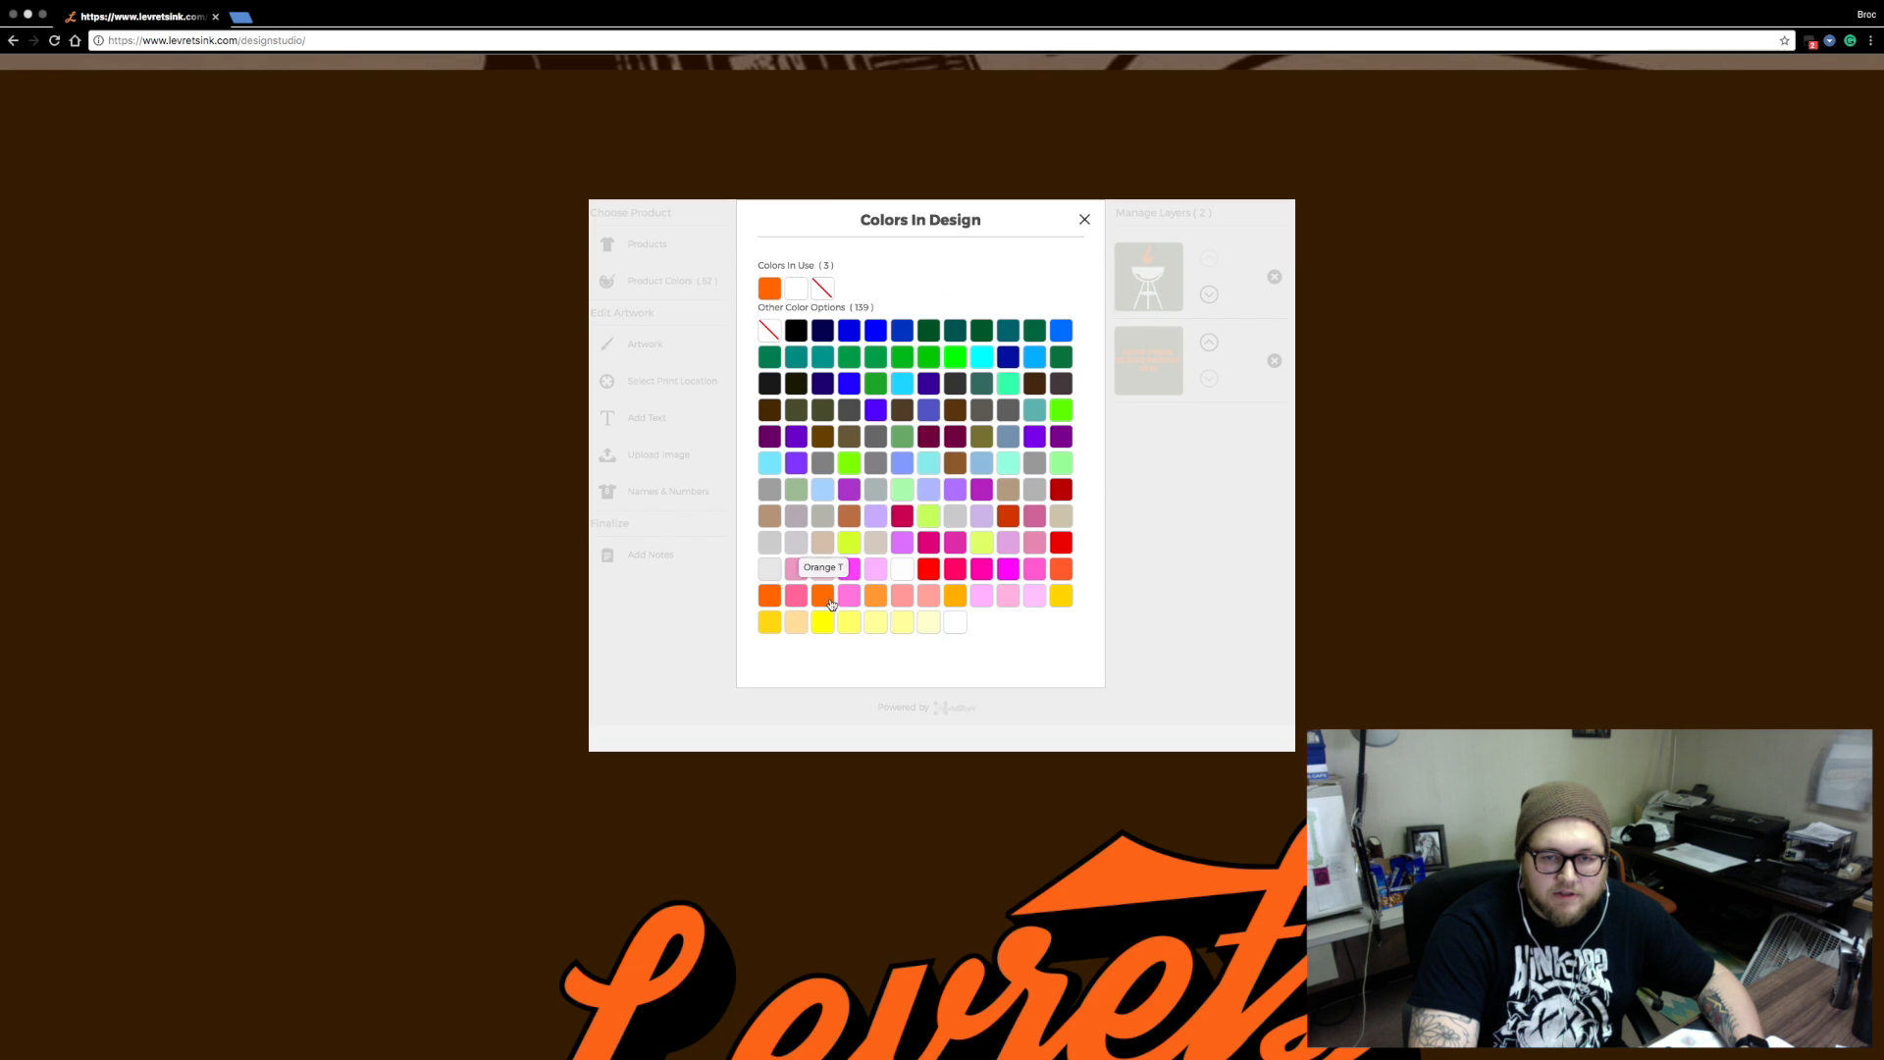
pyautogui.click(984, 411)
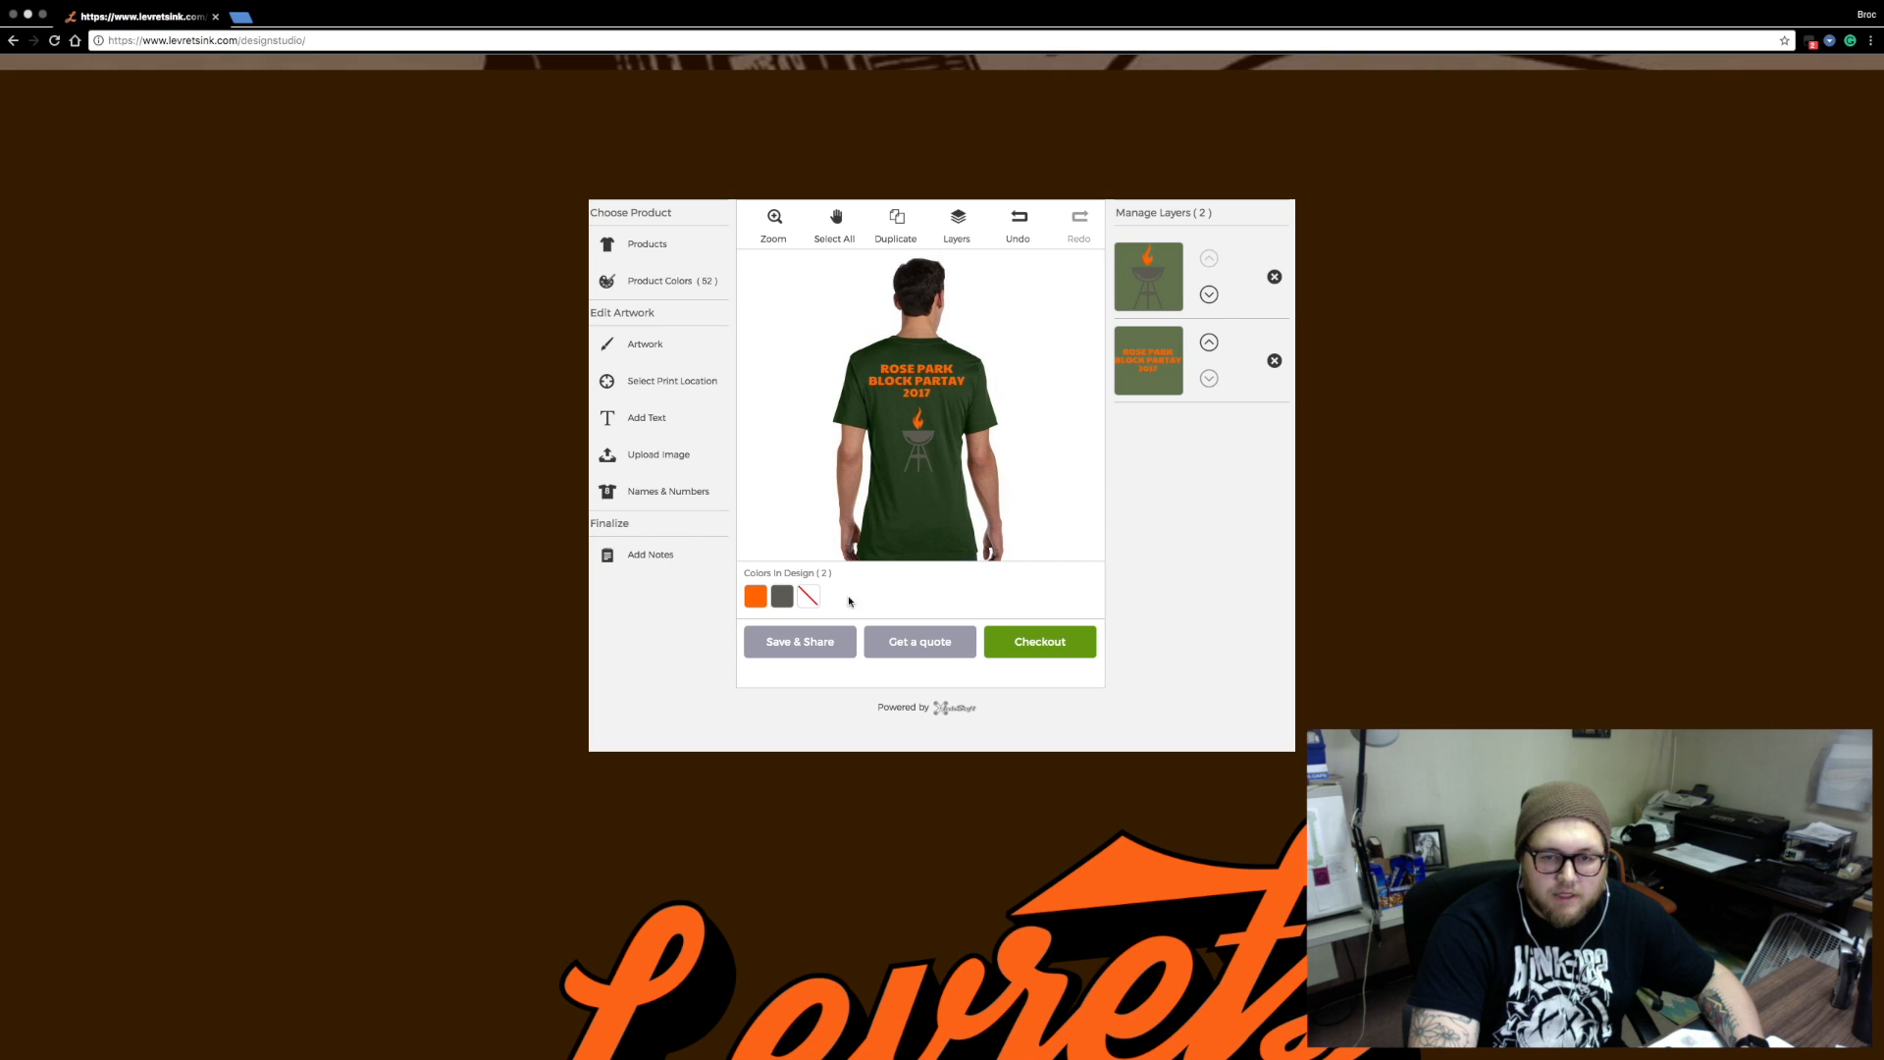
pyautogui.click(782, 596)
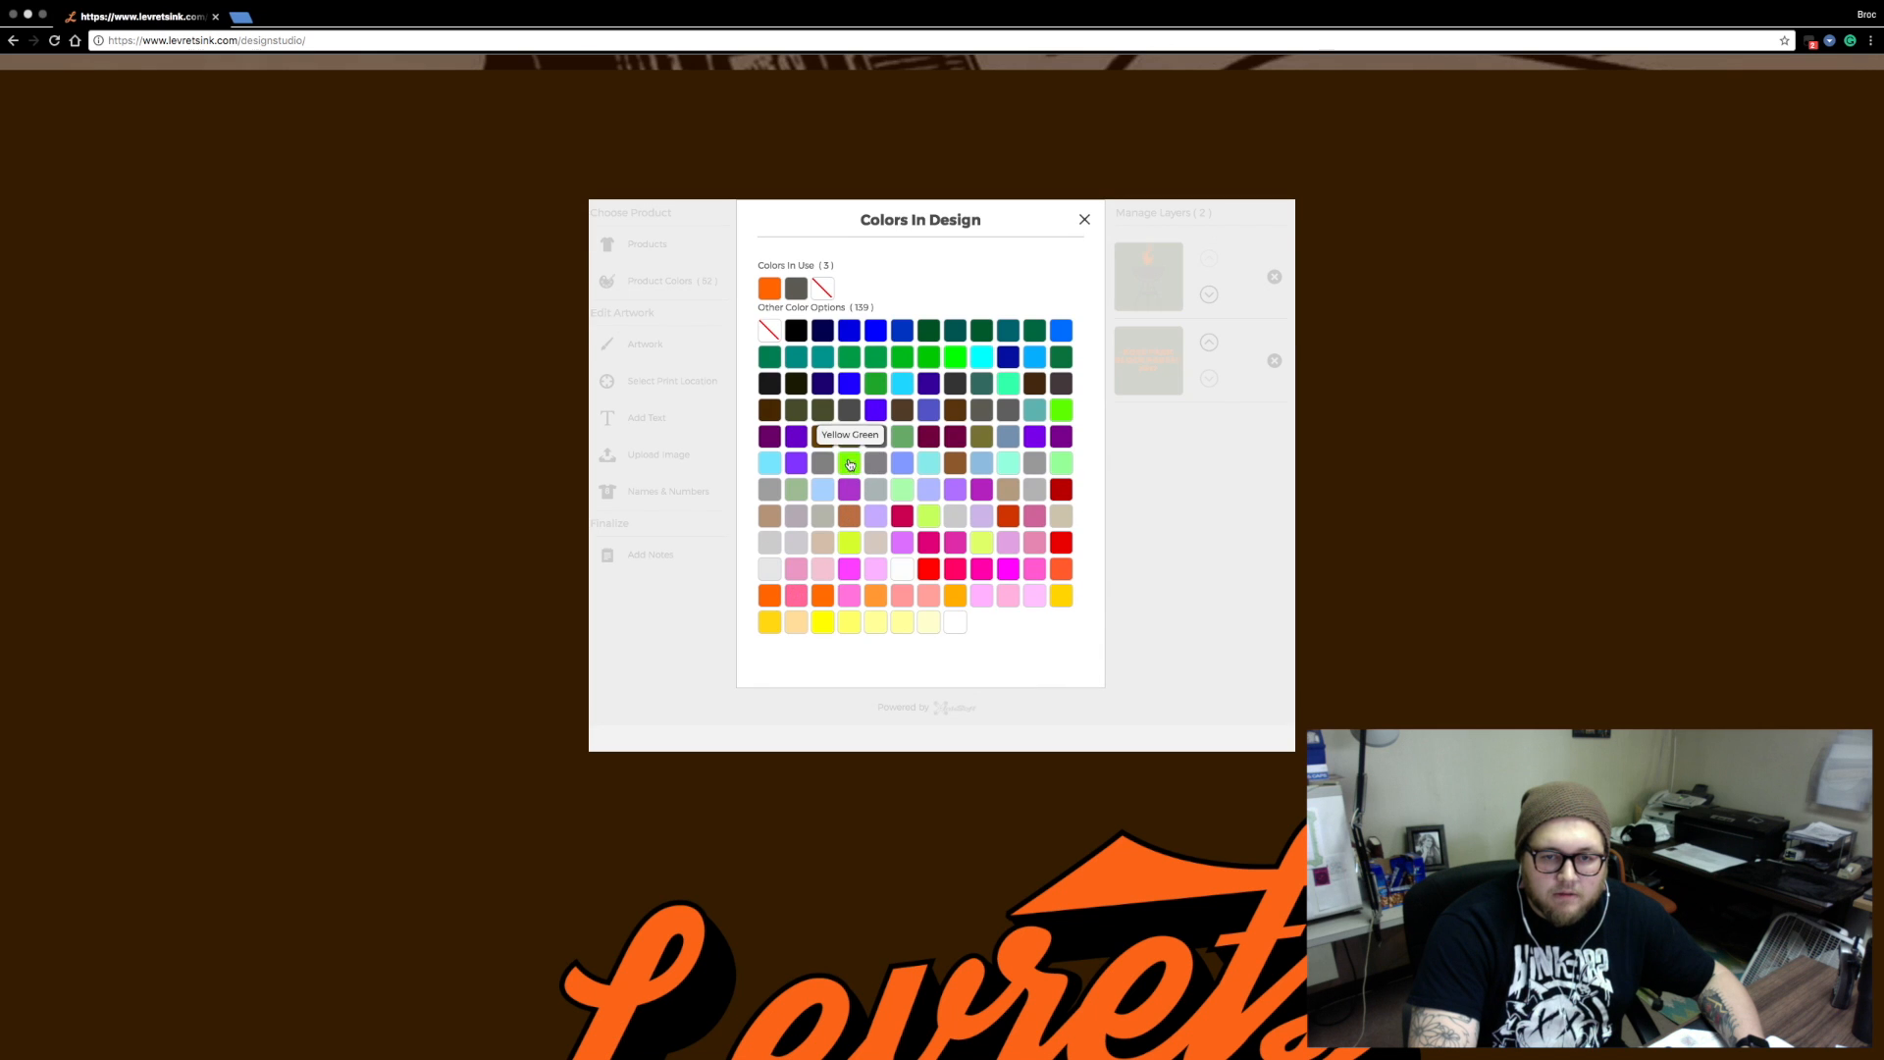
pyautogui.click(931, 570)
pyautogui.click(782, 595)
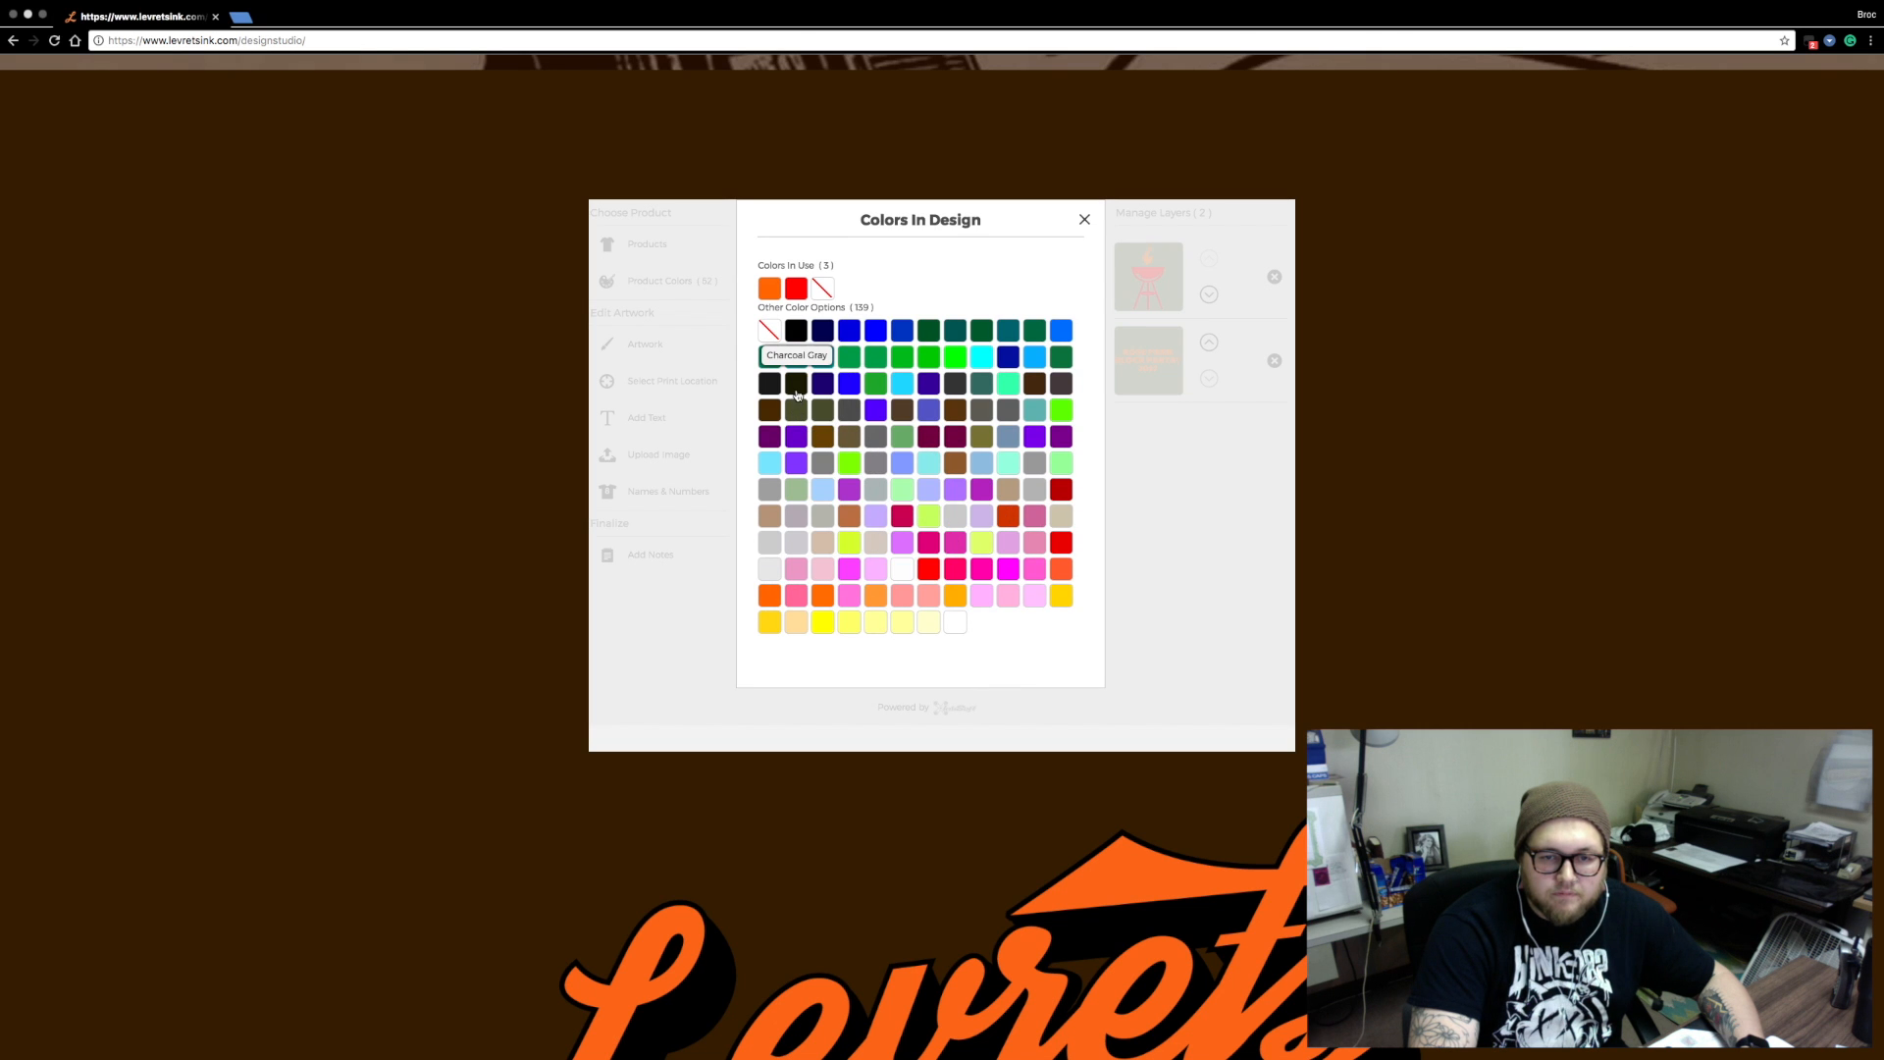
pyautogui.click(796, 392)
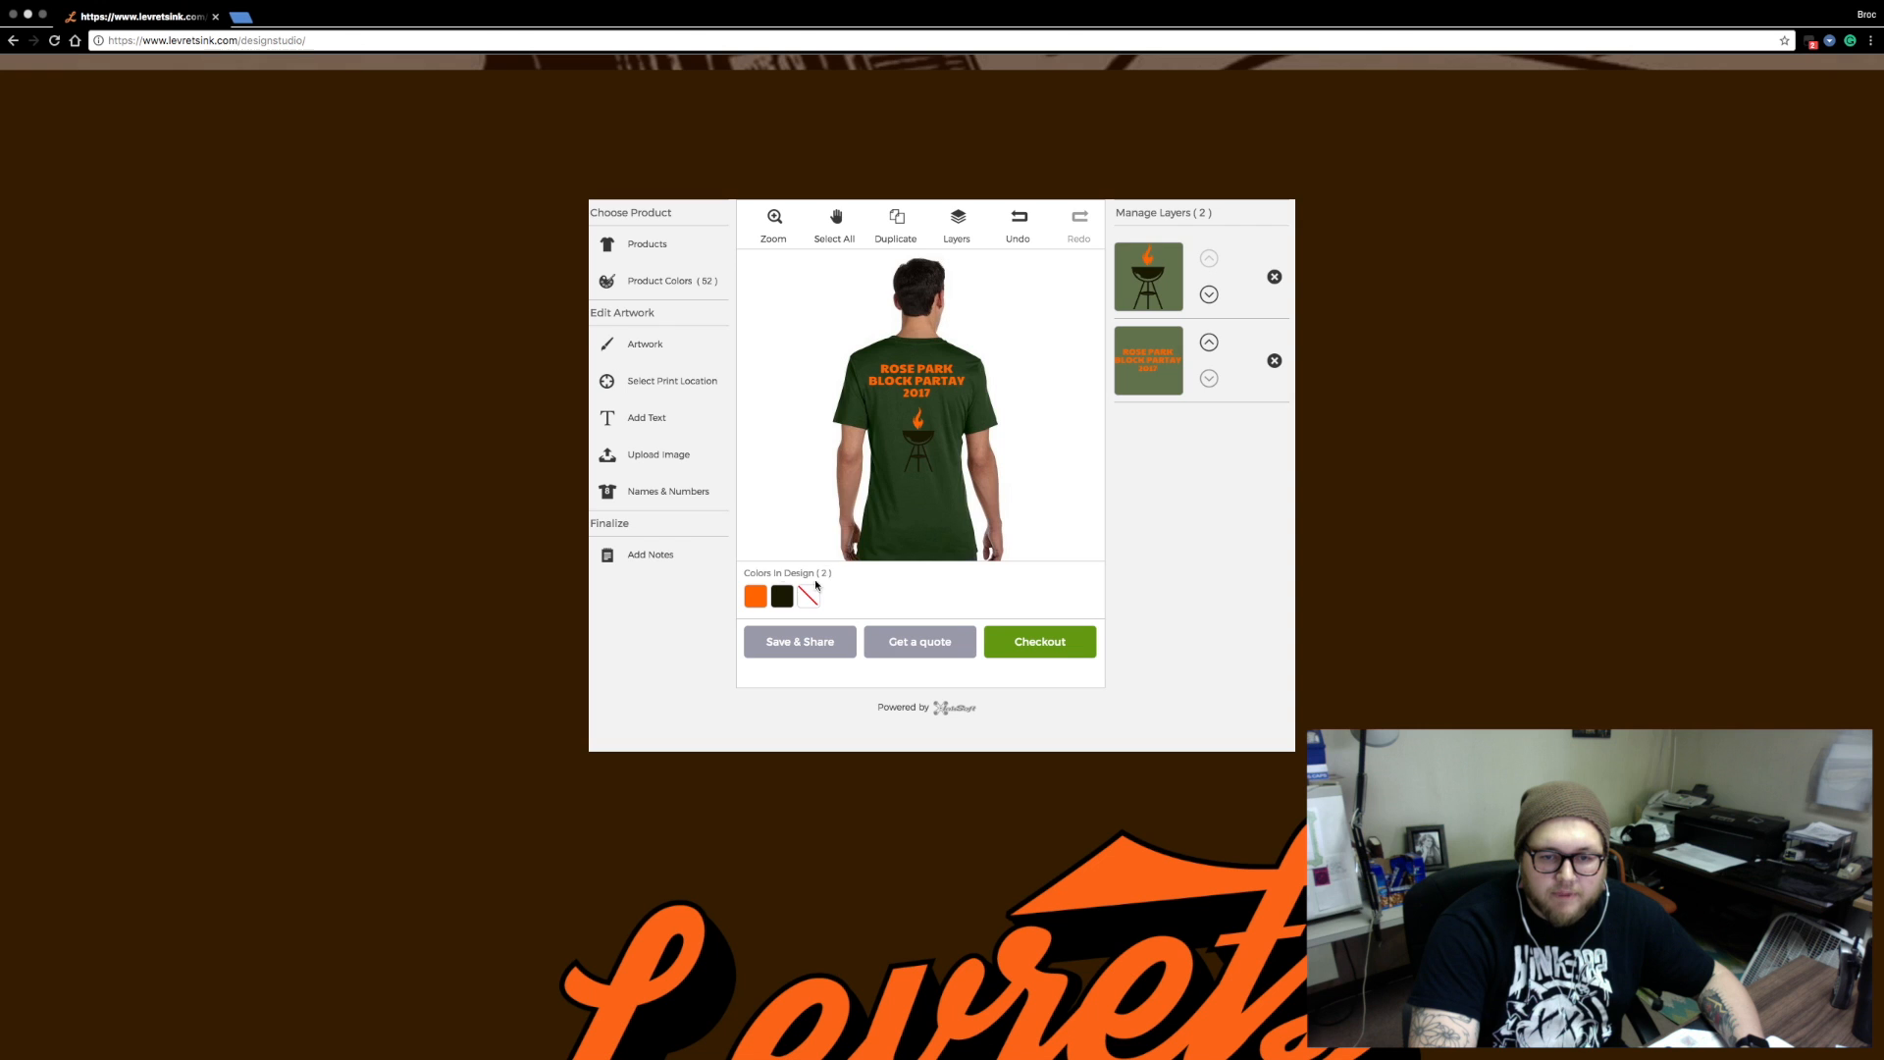
# Try dark gray and black as the color of the grill body
pyautogui.click(783, 596)
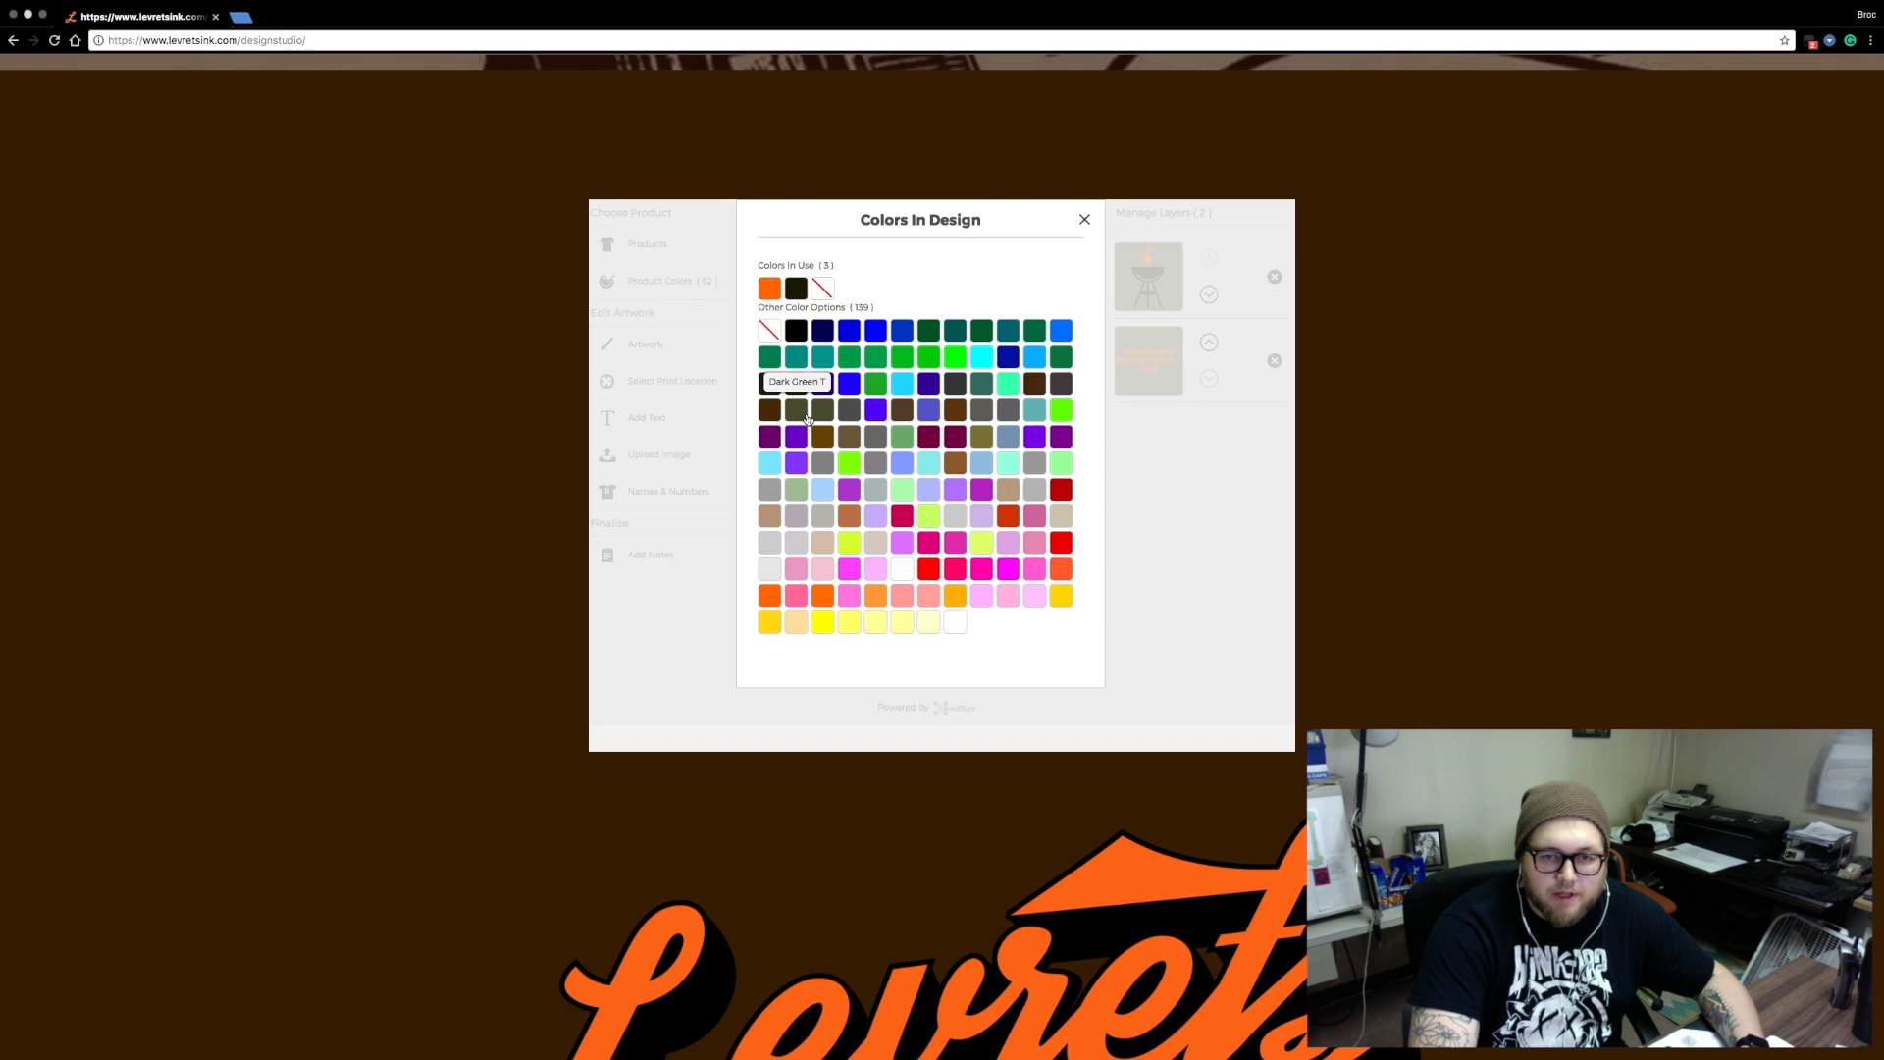
pyautogui.click(948, 393)
pyautogui.click(782, 595)
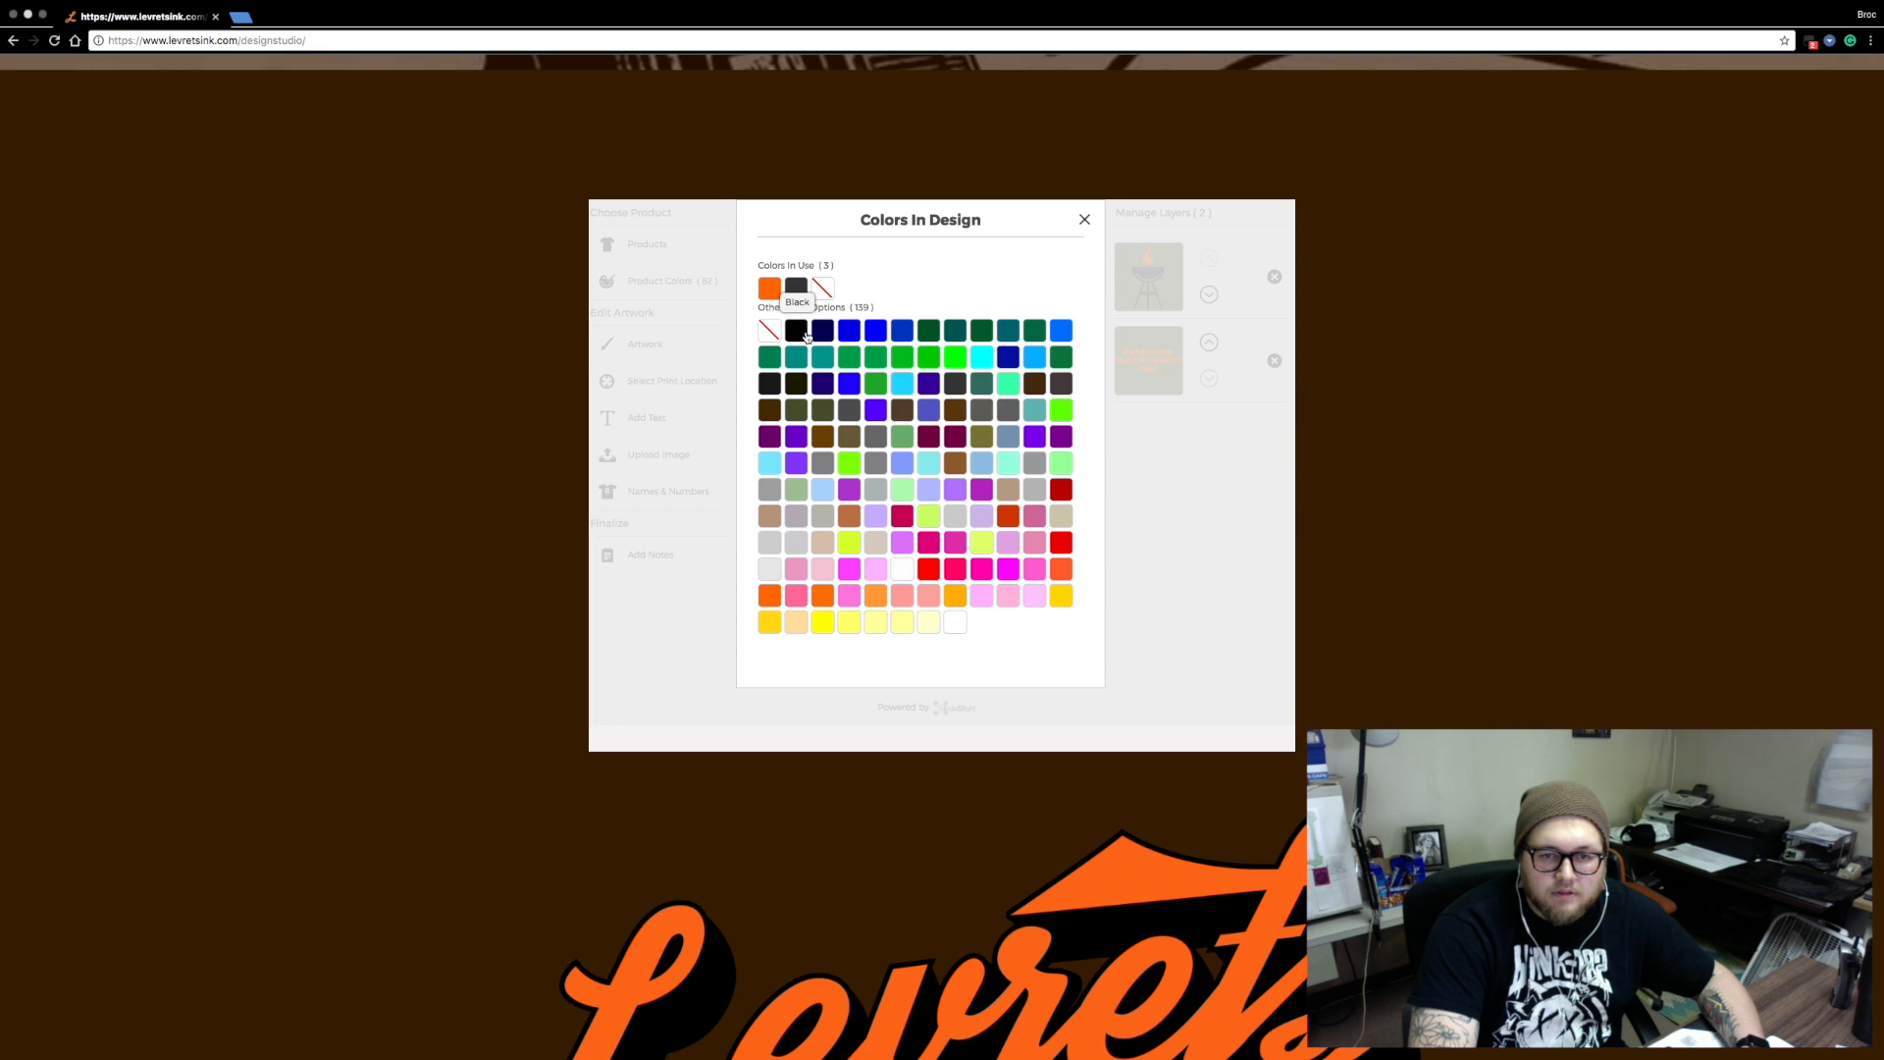
pyautogui.click(803, 333)
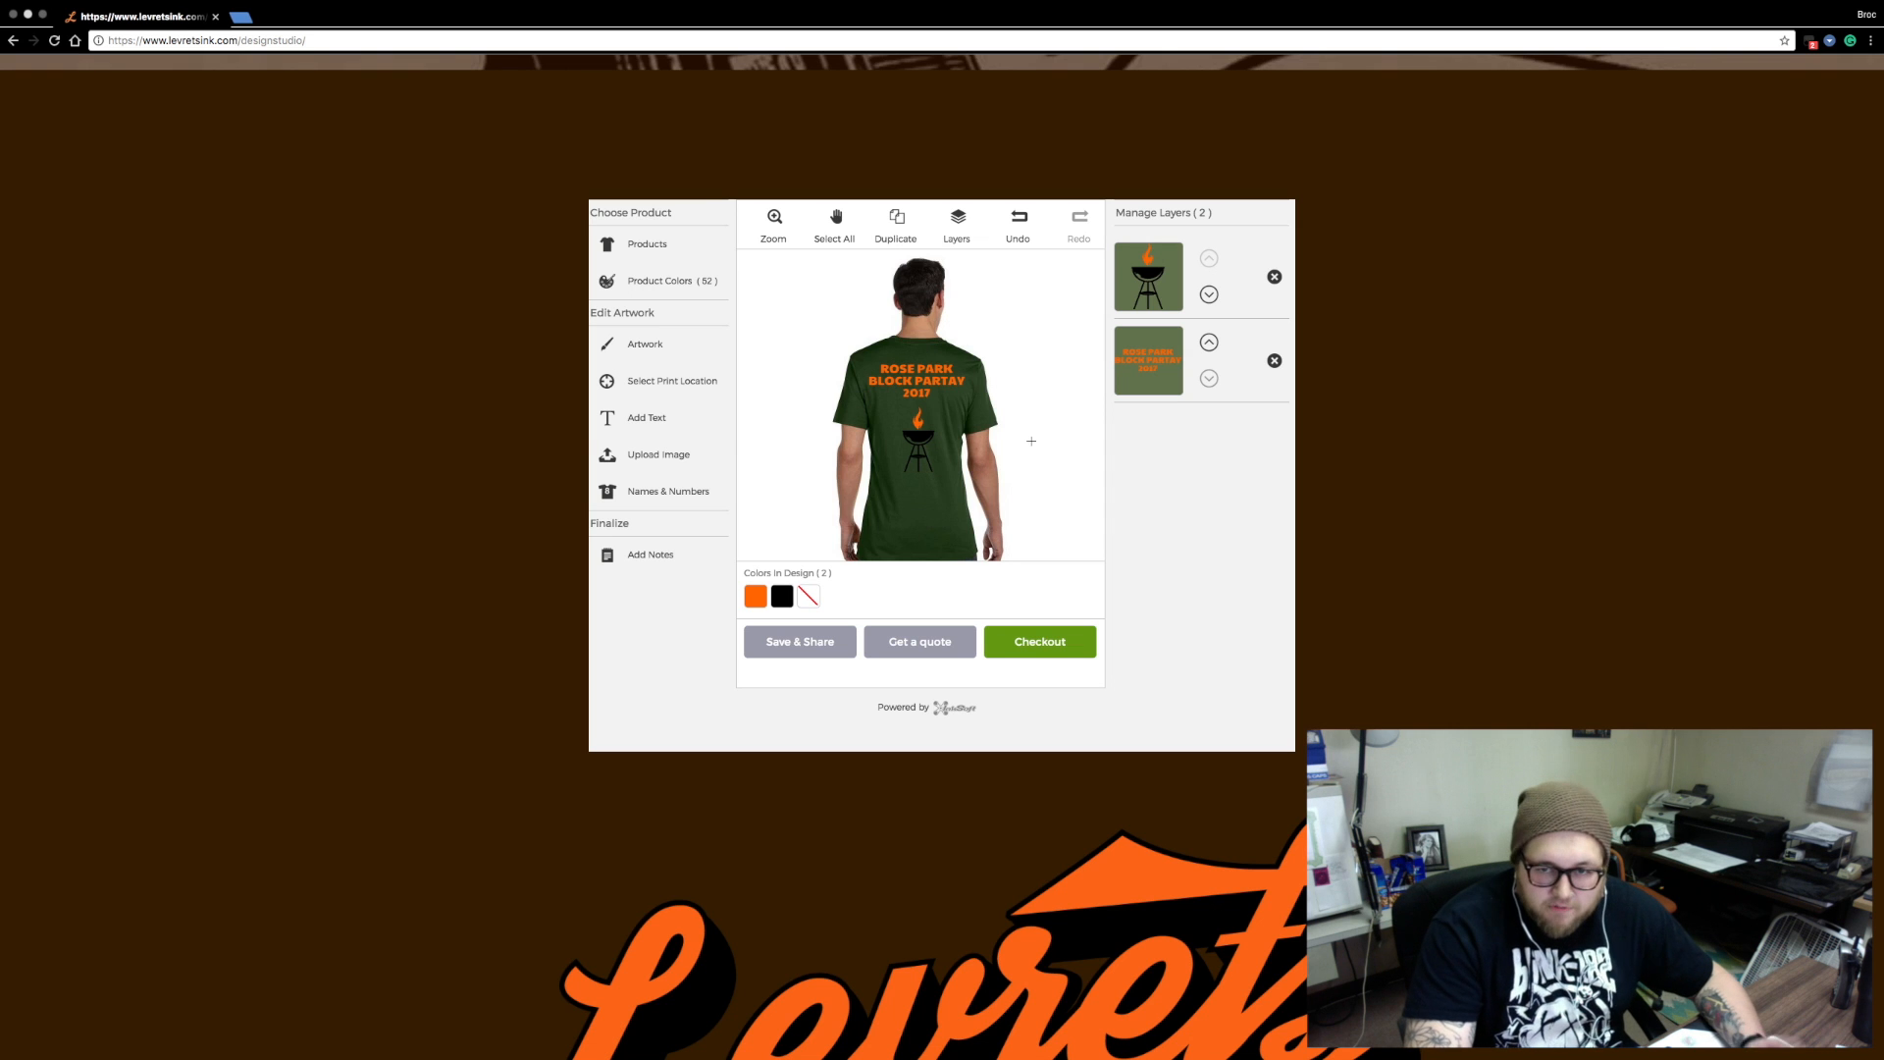
# Compare the front and back print locations and check the colors used in the front artwork
pyautogui.click(662, 392)
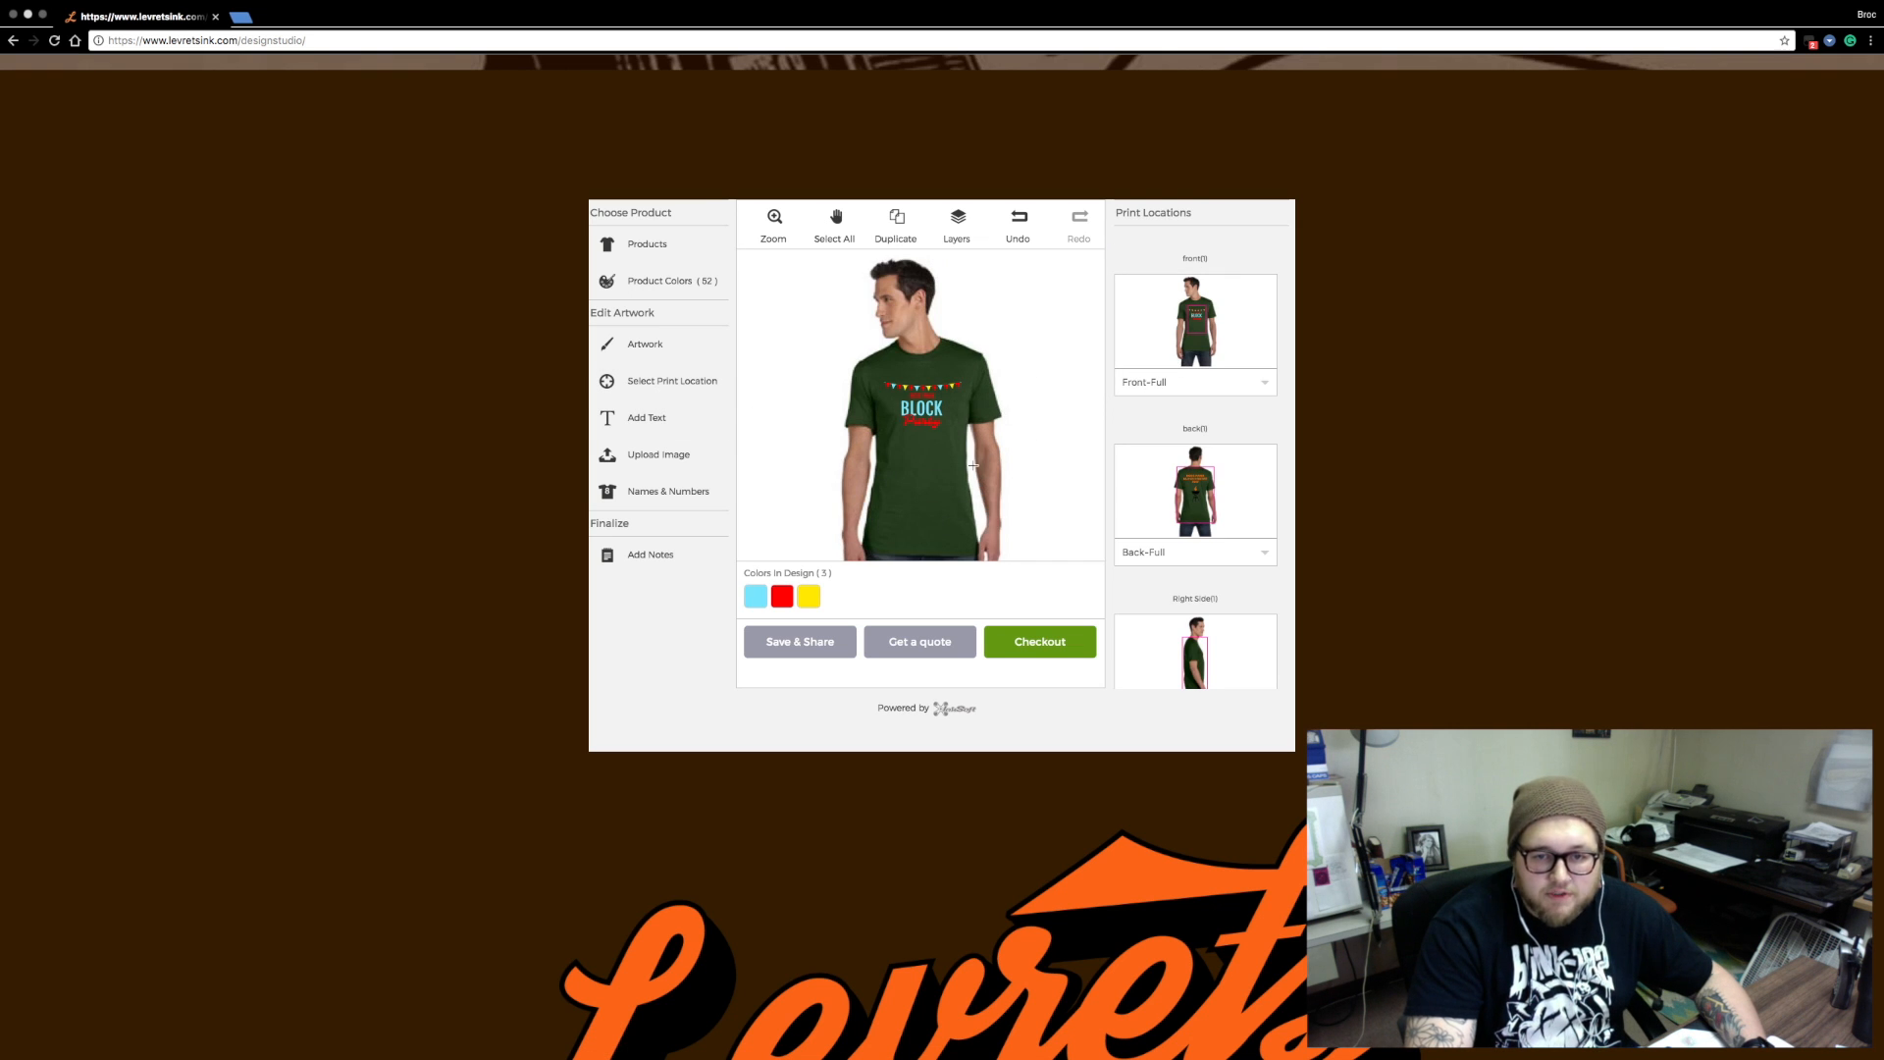
pyautogui.click(1222, 488)
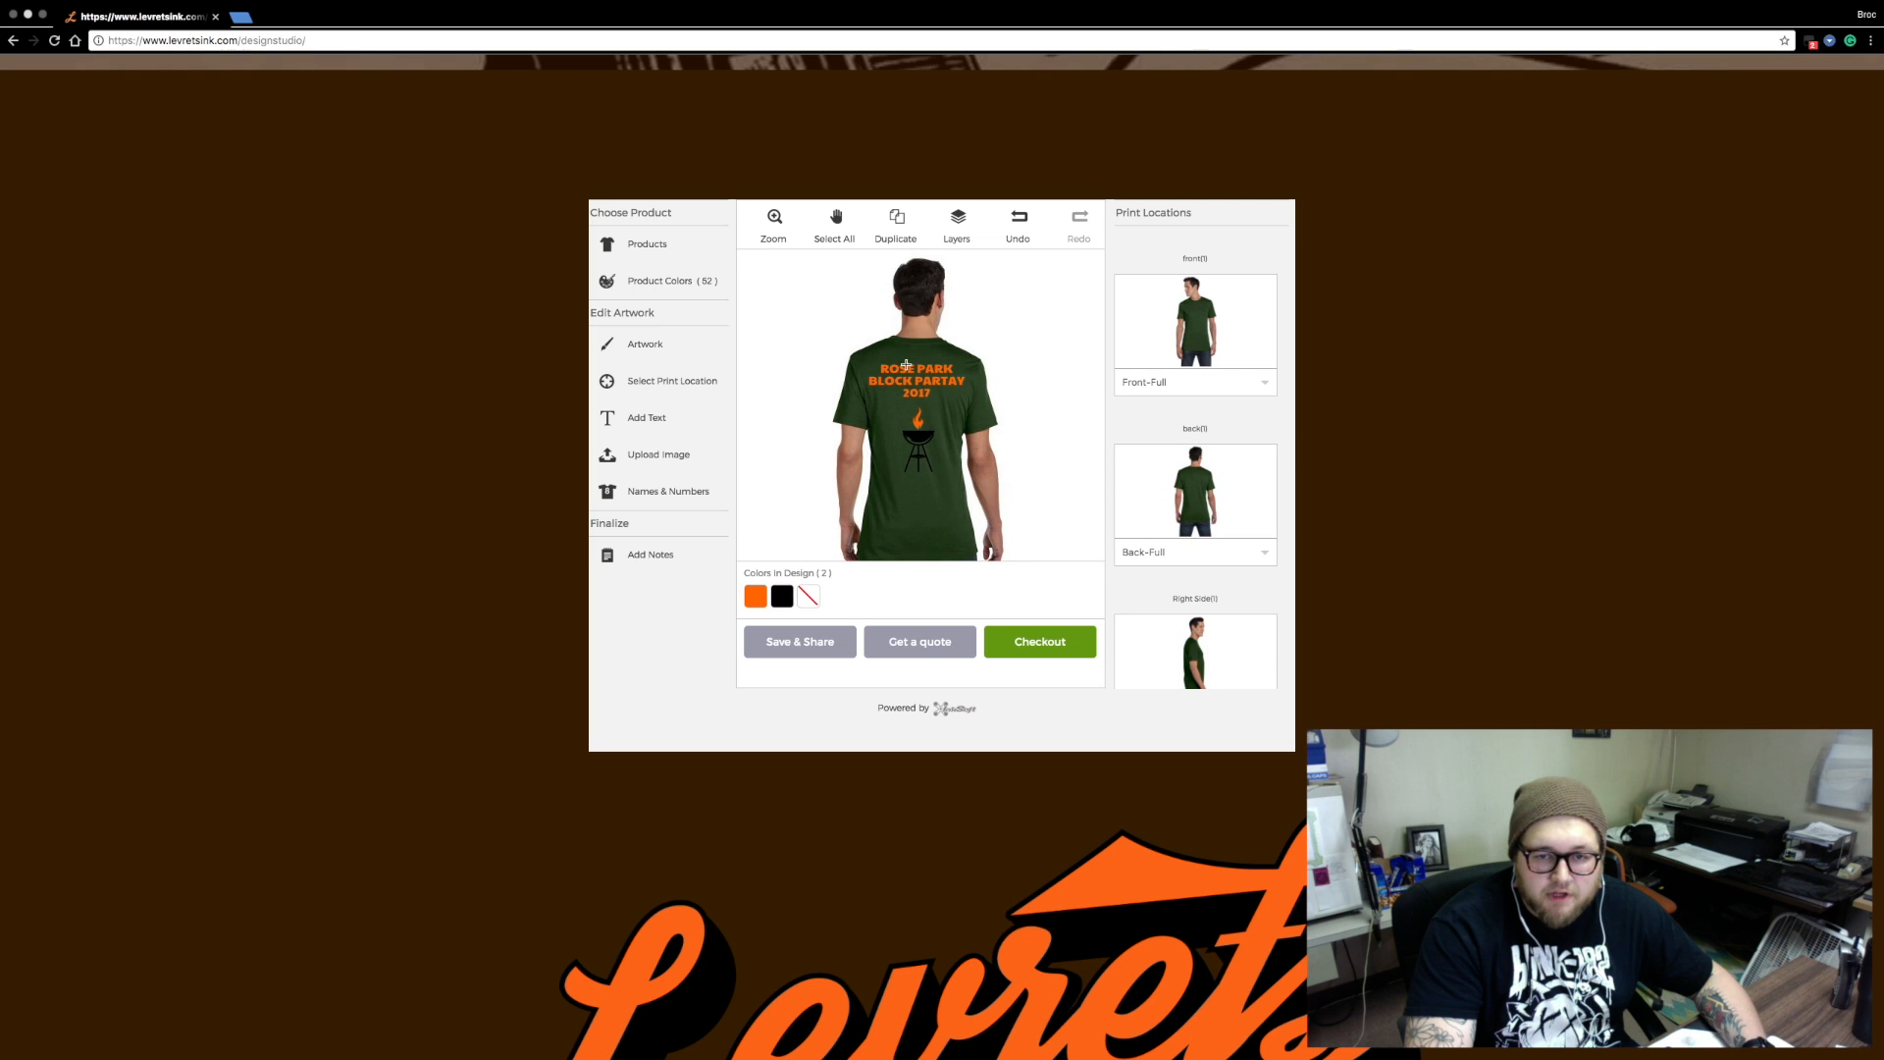
pyautogui.click(1182, 368)
pyautogui.click(1188, 487)
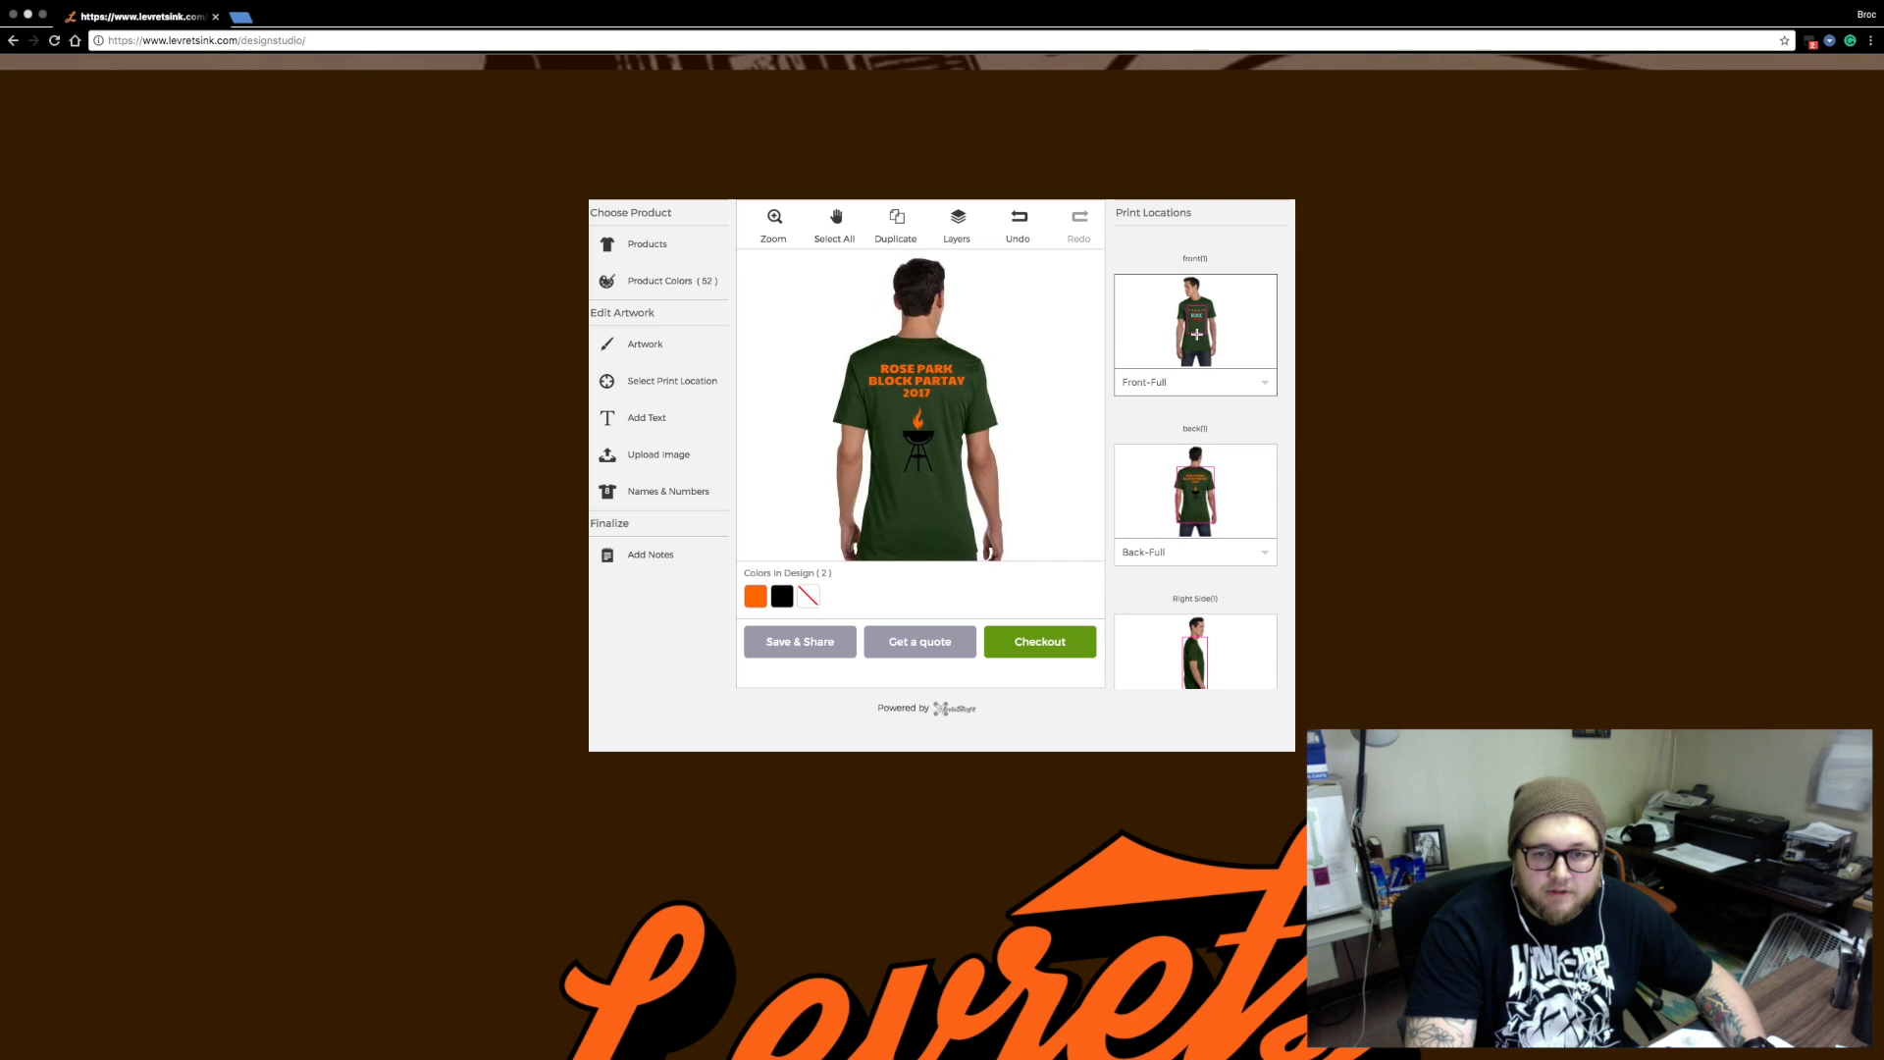
pyautogui.click(1188, 486)
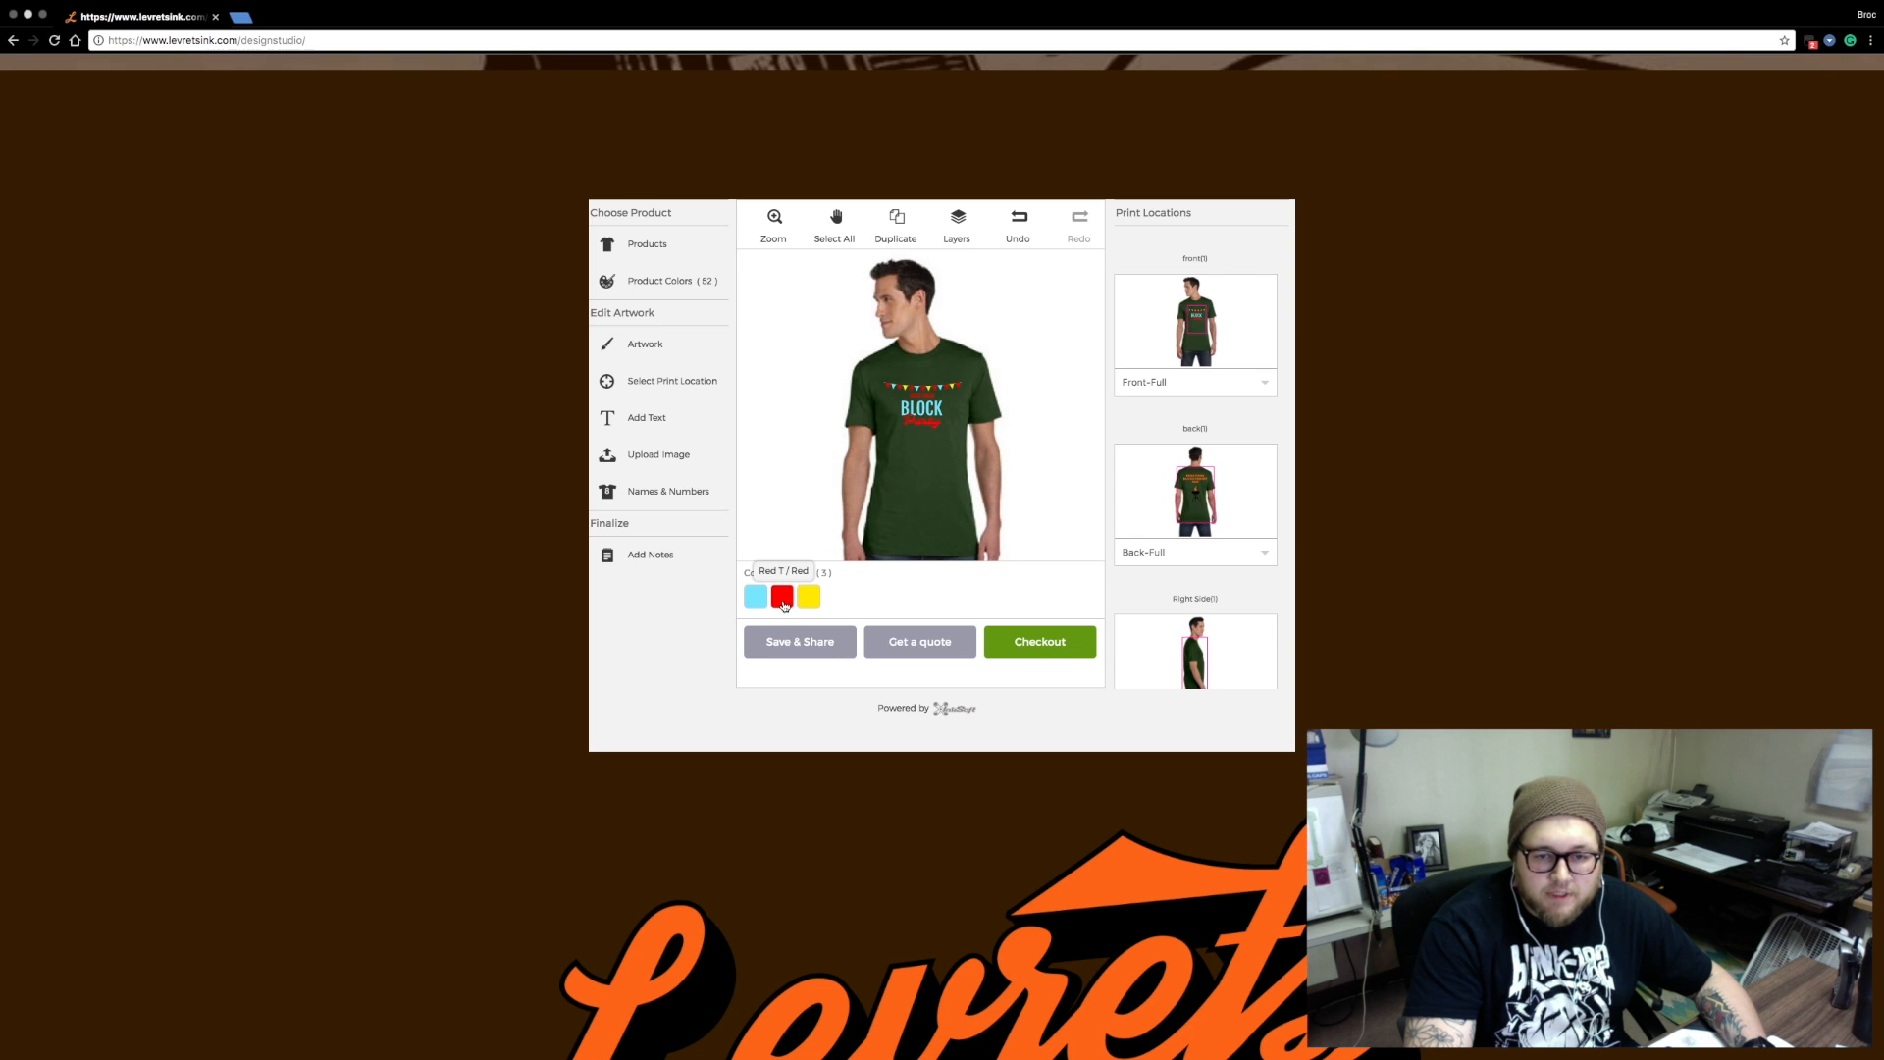
# Match the back design to the front by changing its orange to red and the grill's black to light blue
pyautogui.click(1173, 497)
pyautogui.click(755, 595)
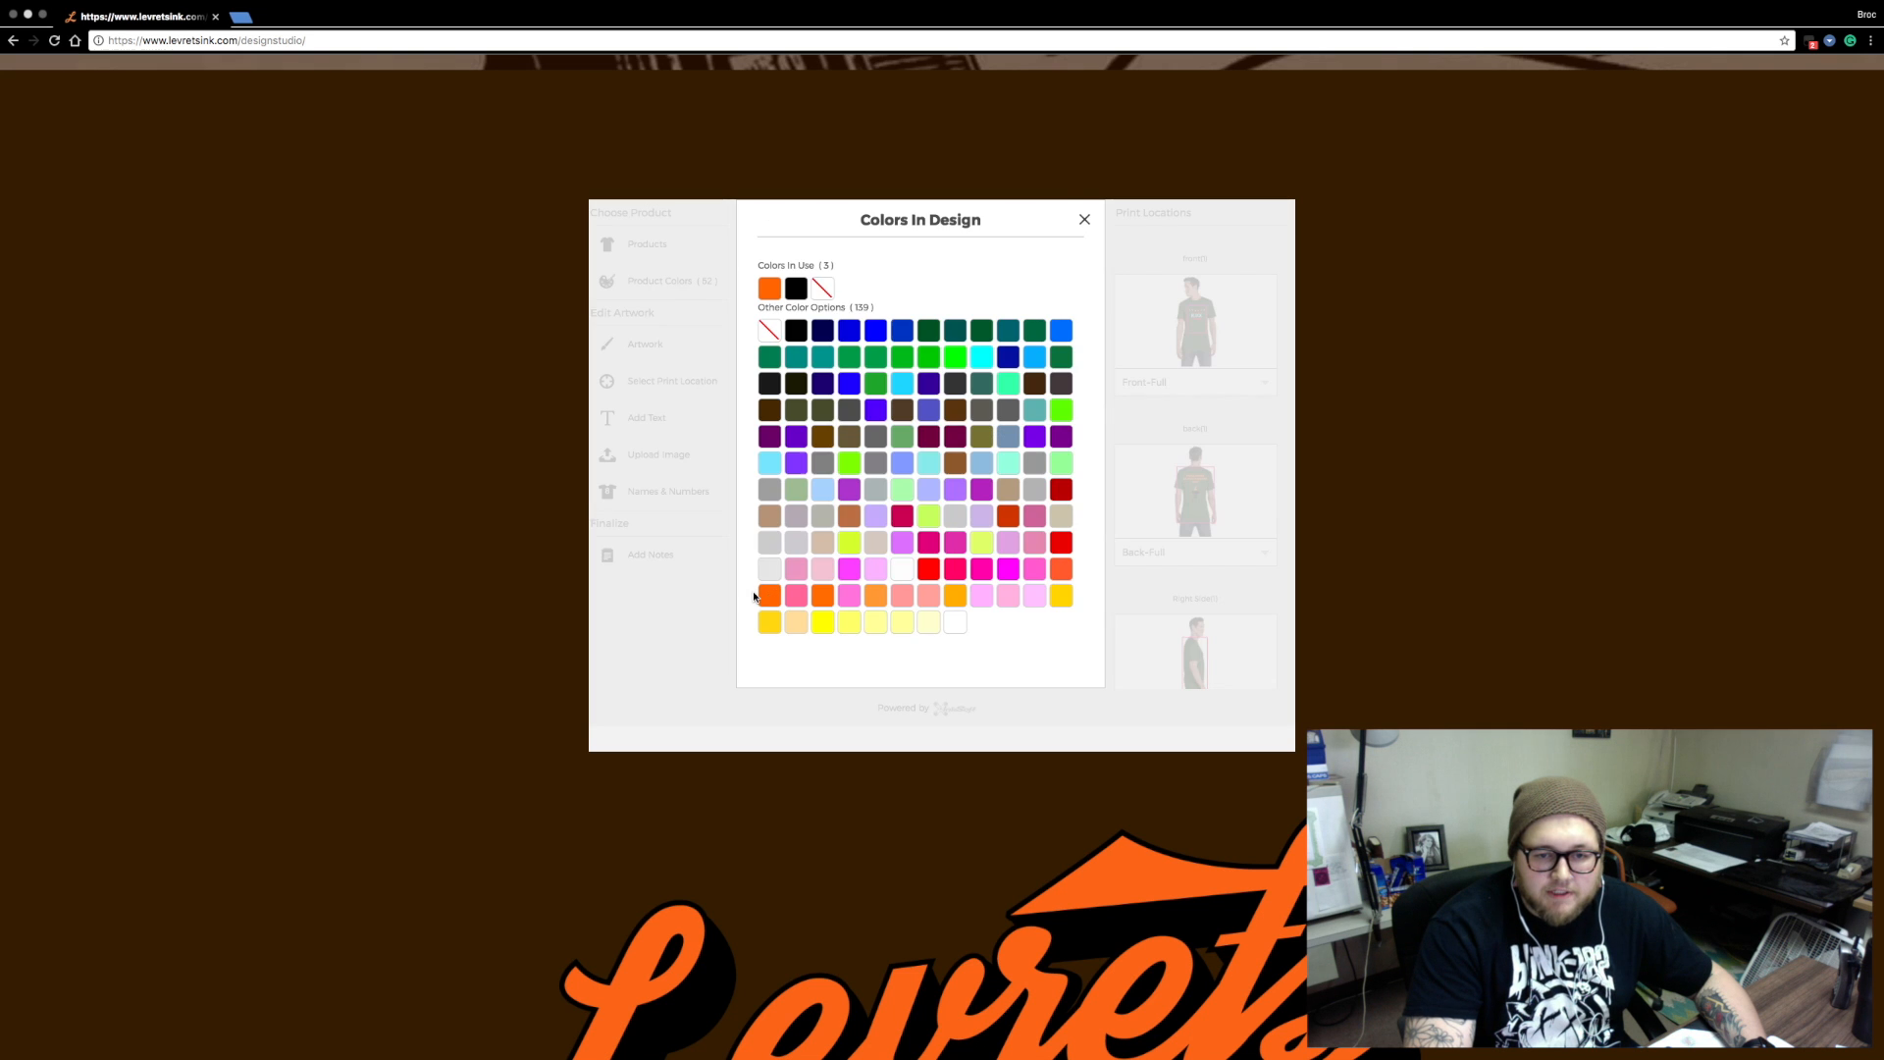
pyautogui.click(924, 570)
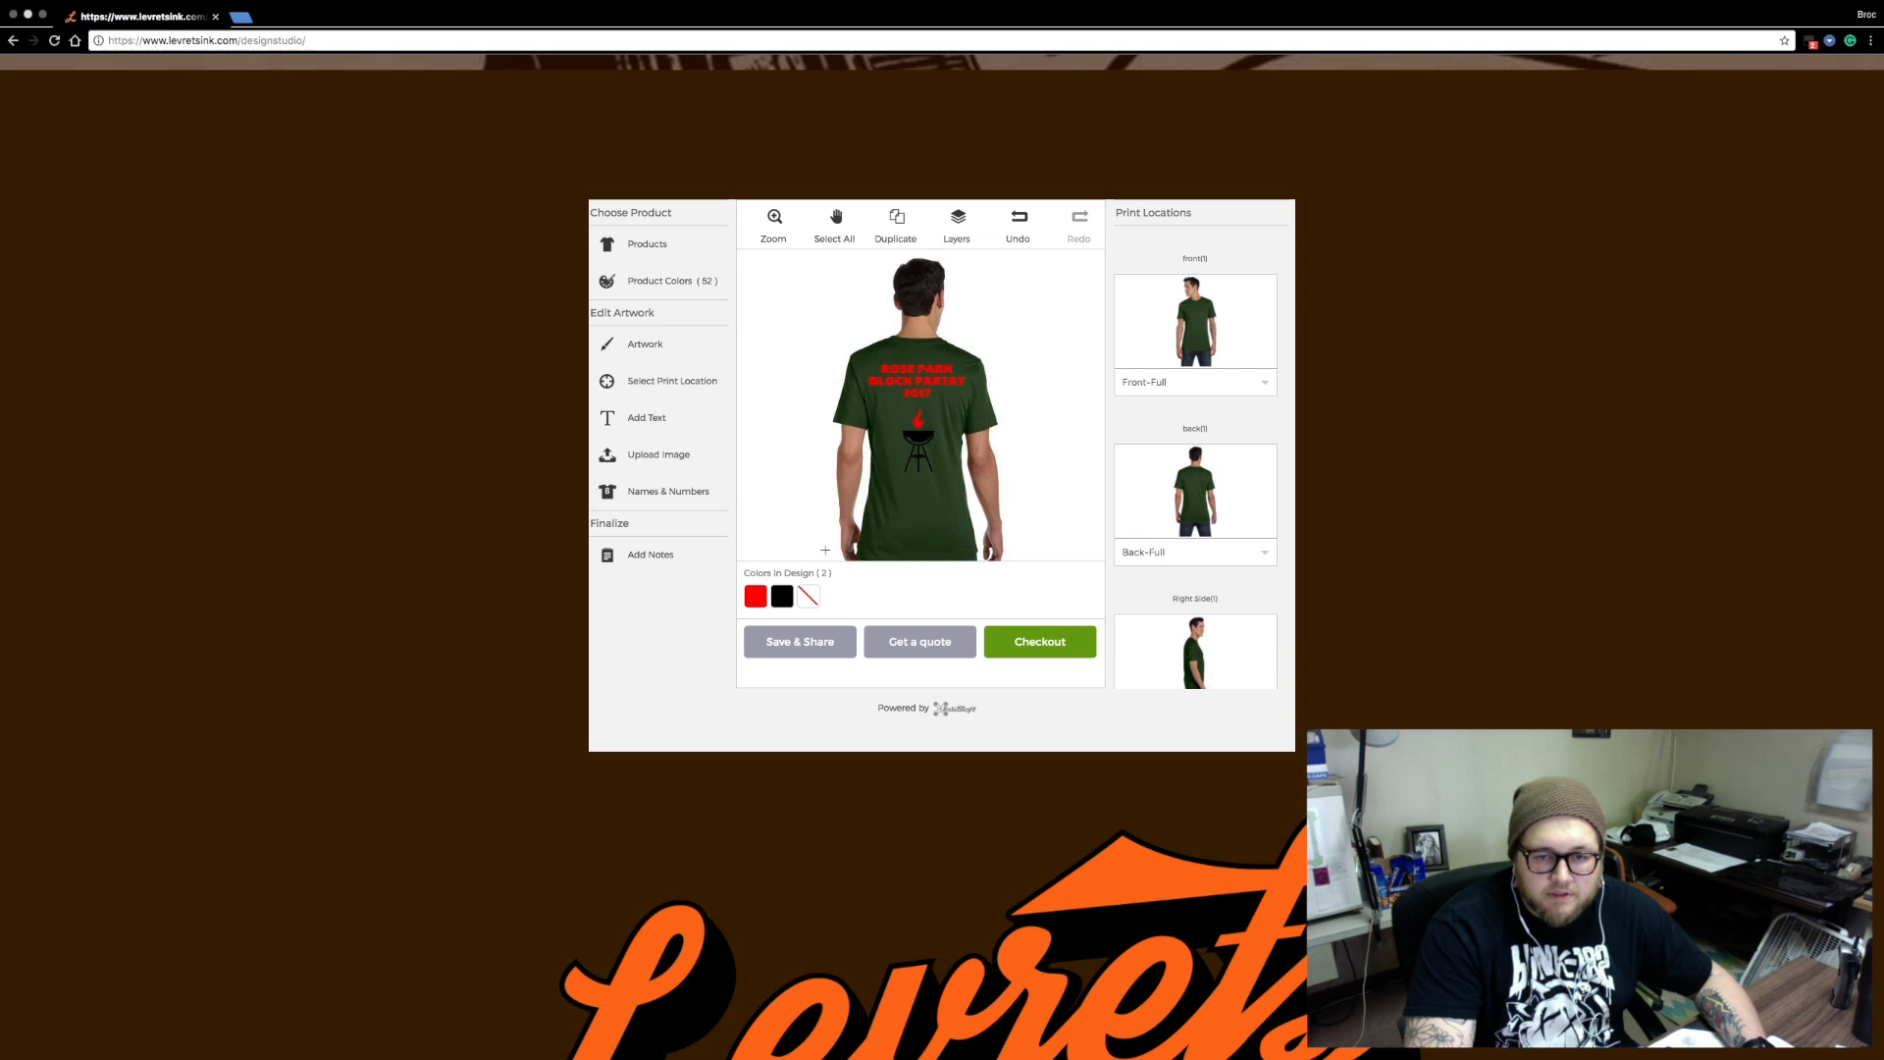
pyautogui.click(782, 596)
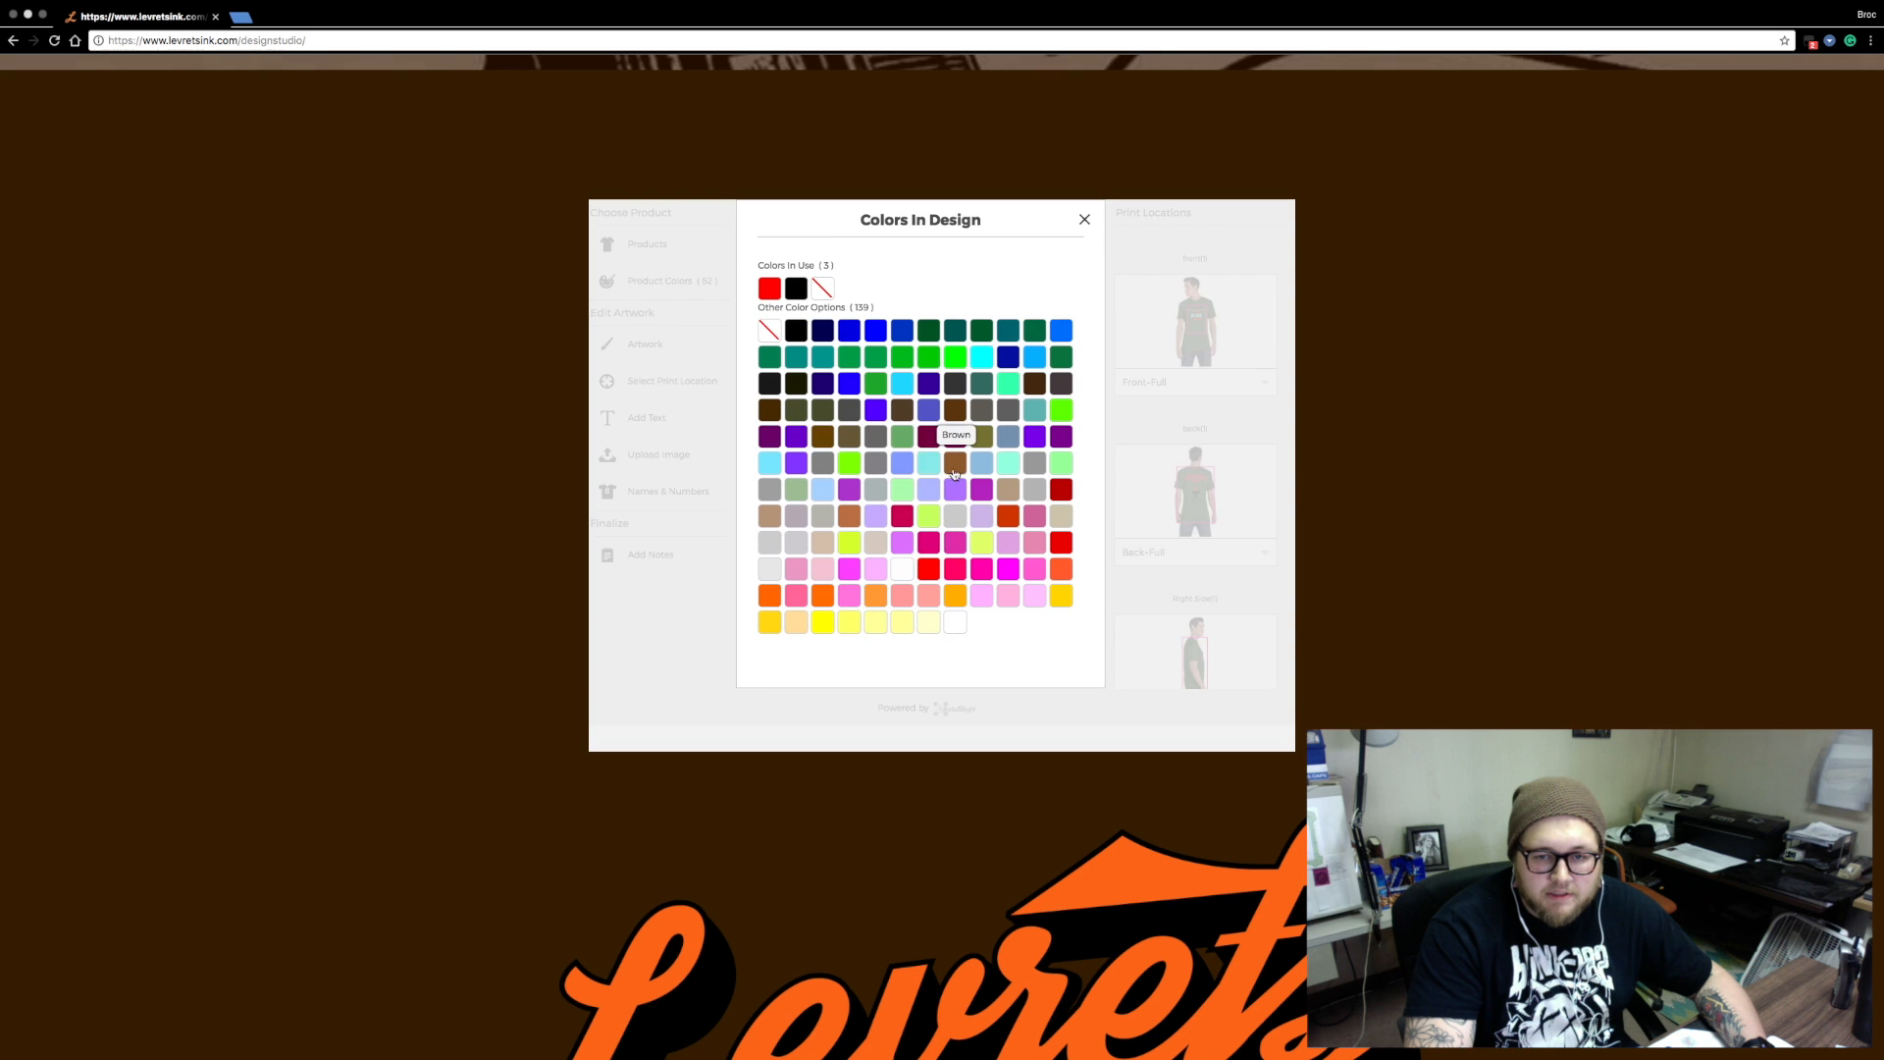
pyautogui.click(771, 464)
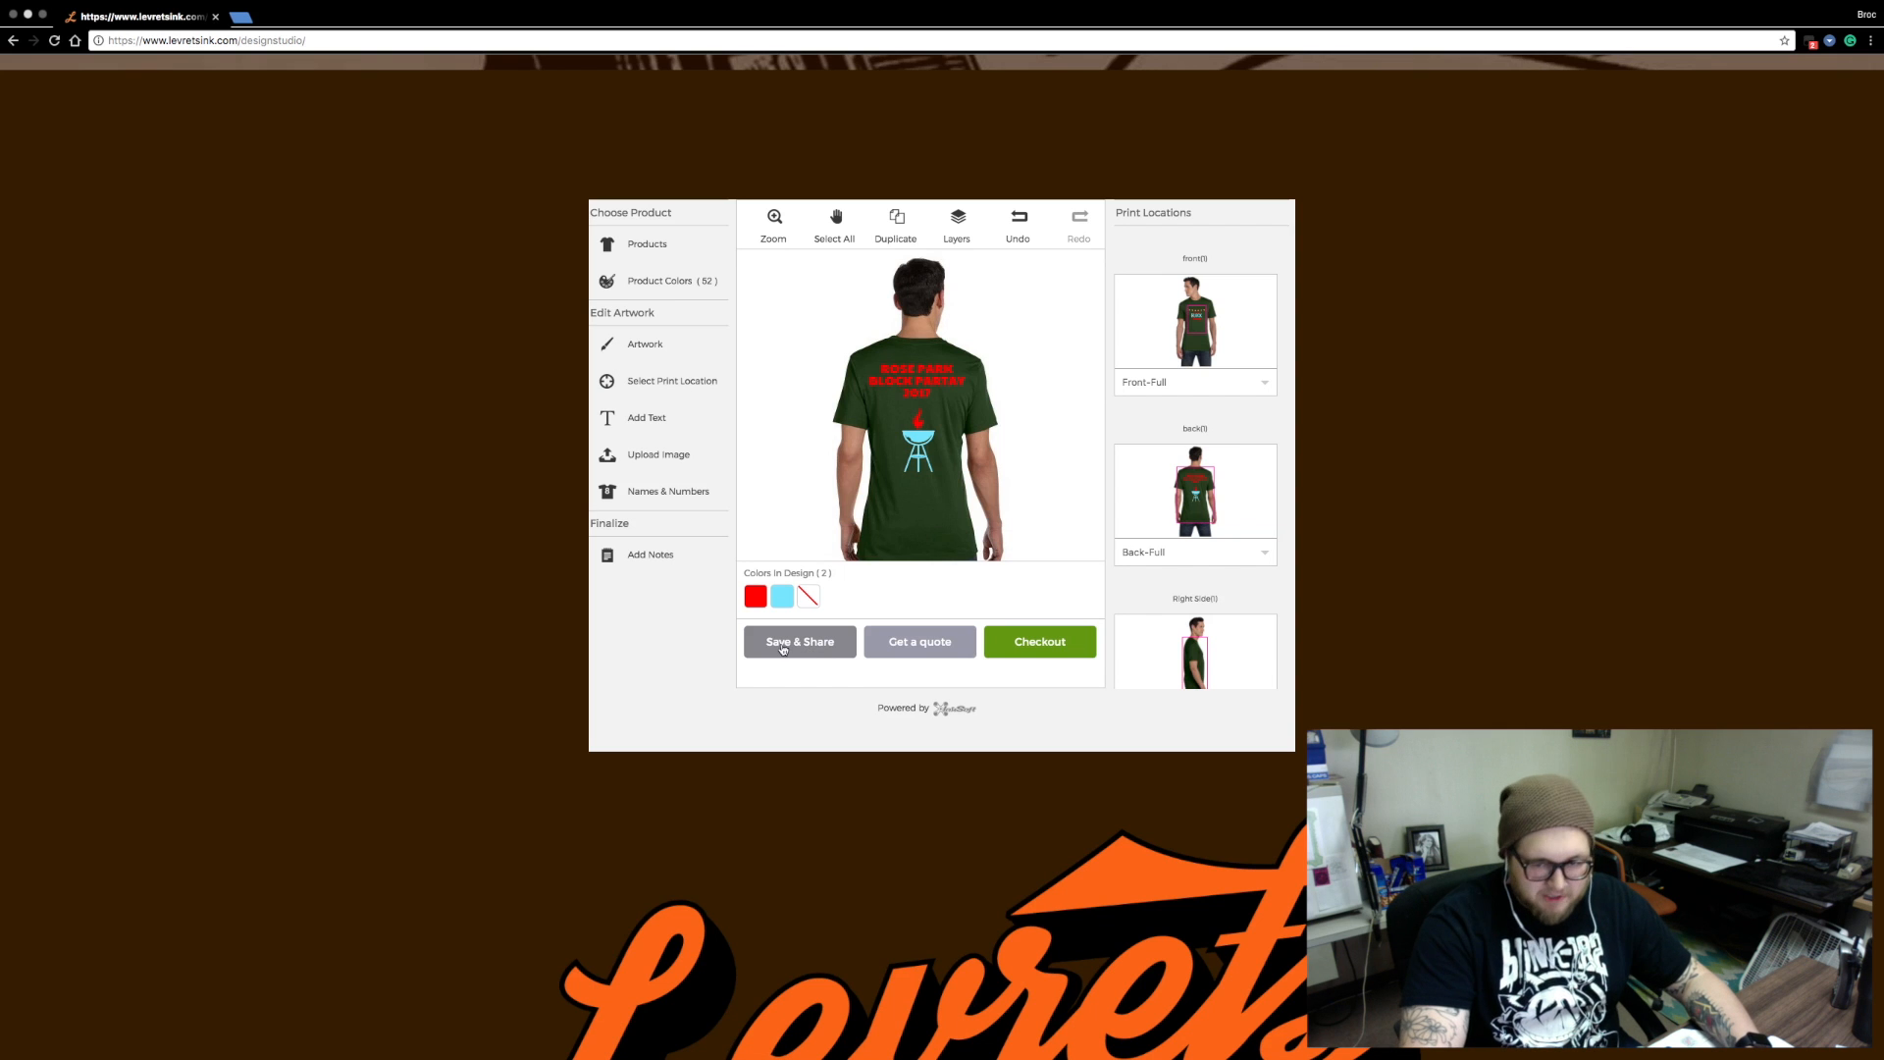
# Request a quote with quantities of 50 S, 100 M, 100 L, 100 XL and 50 2XL
pyautogui.click(904, 644)
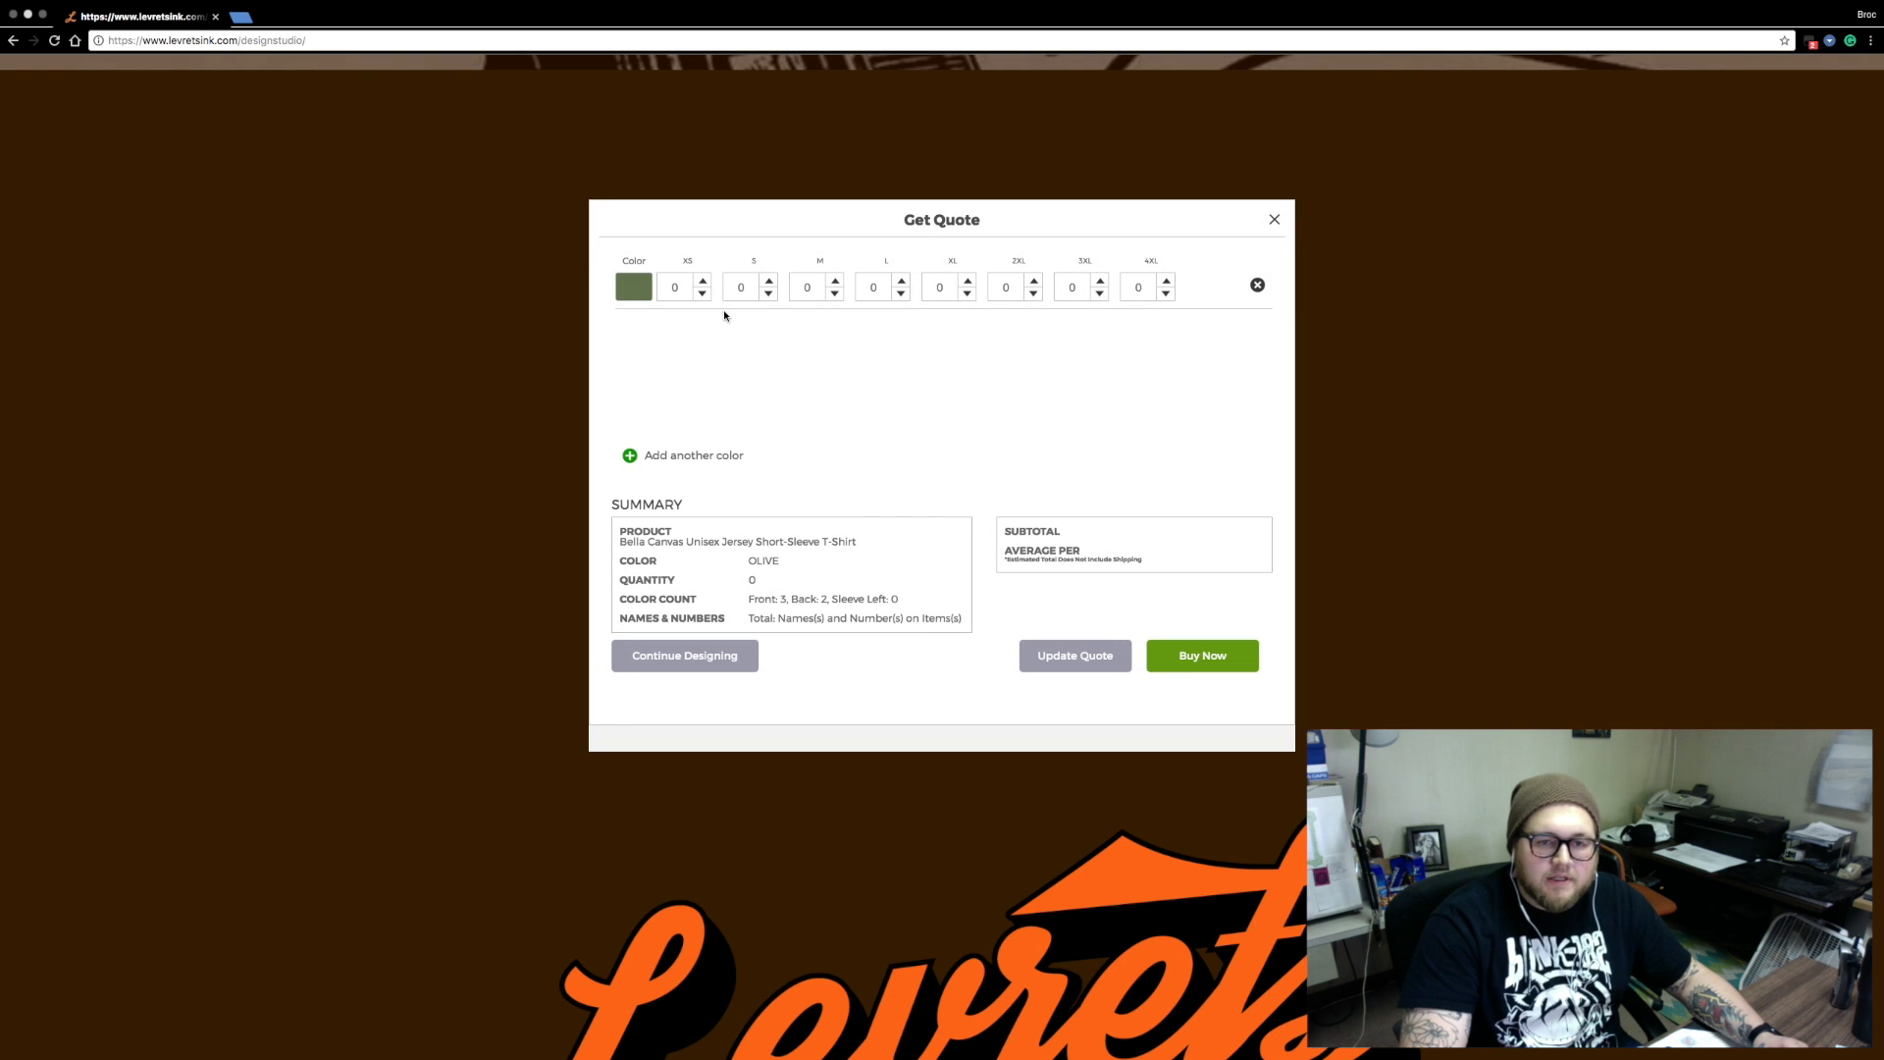
pyautogui.doubleClick(745, 287)
pyautogui.write('50')
pyautogui.press('Tab')
pyautogui.write('100')
pyautogui.press('Tab')
pyautogui.write('100')
pyautogui.press('Tab')
pyautogui.write('100')
pyautogui.press('Tab')
pyautogui.write('50')
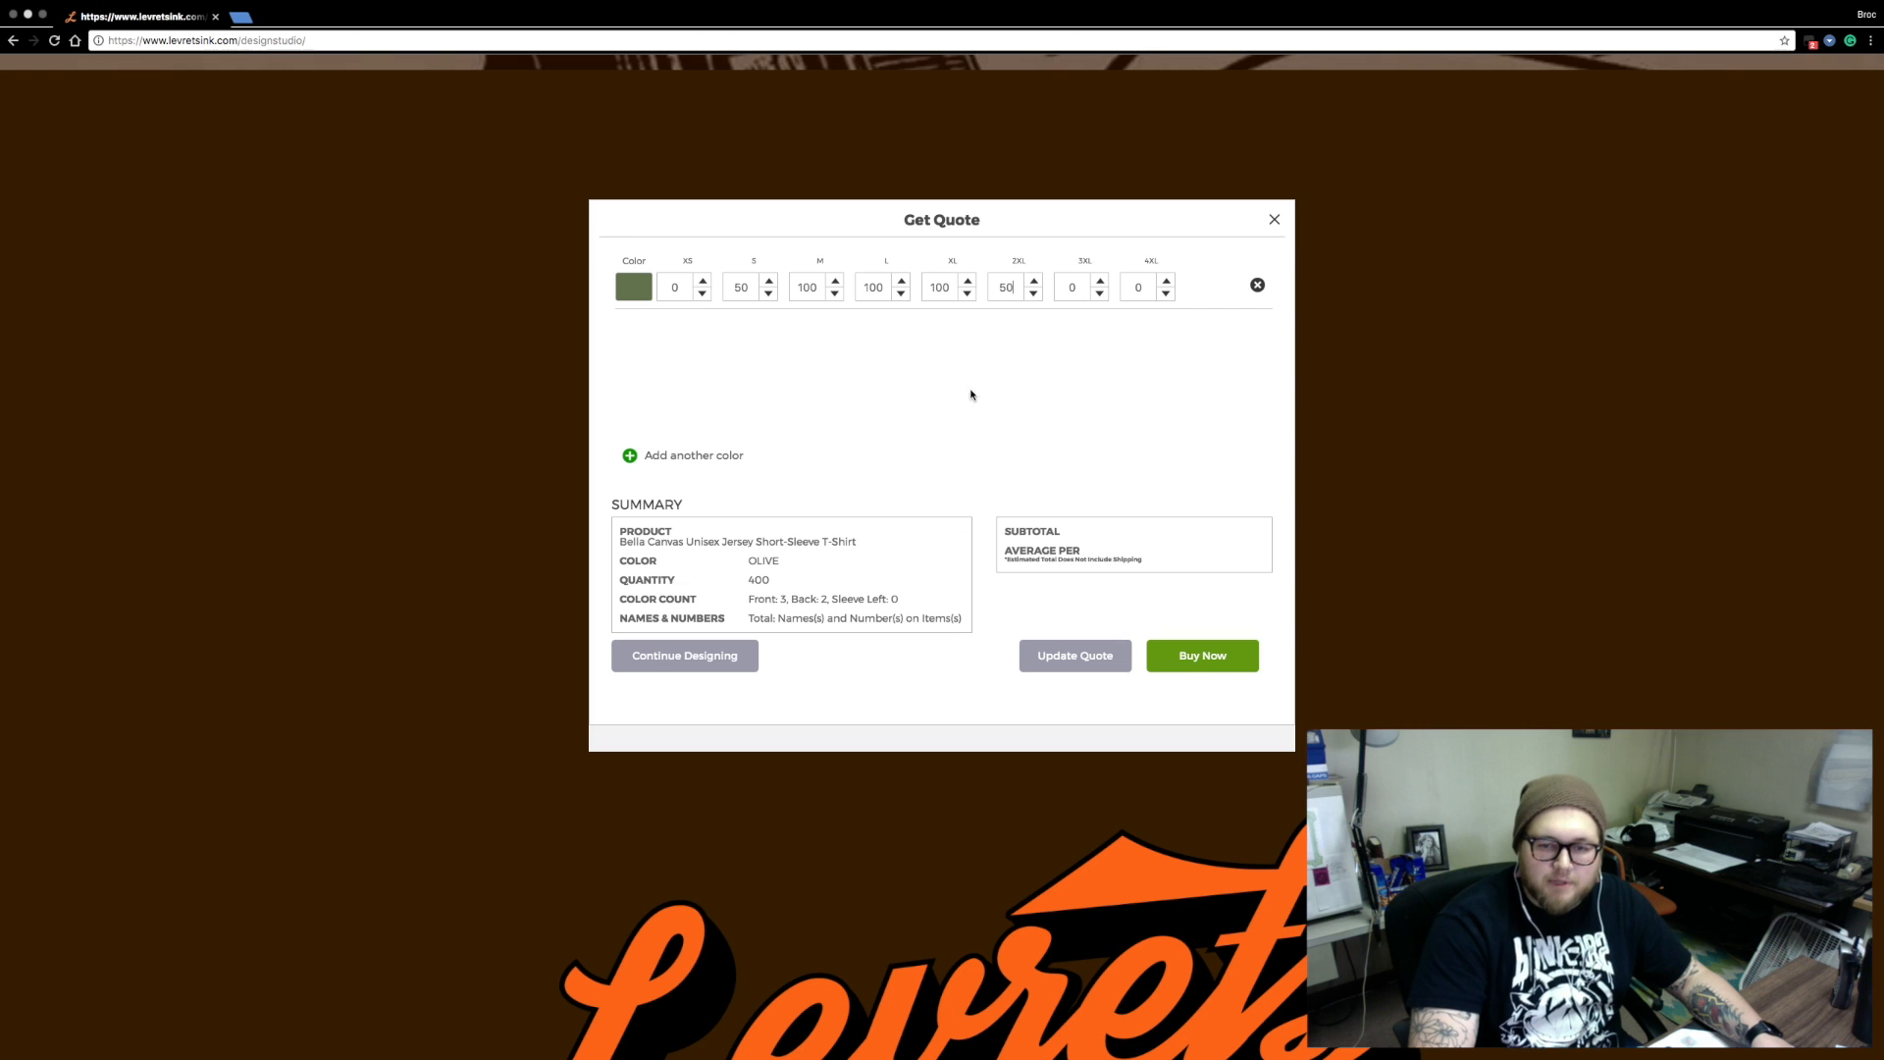
pyautogui.press('Tab')
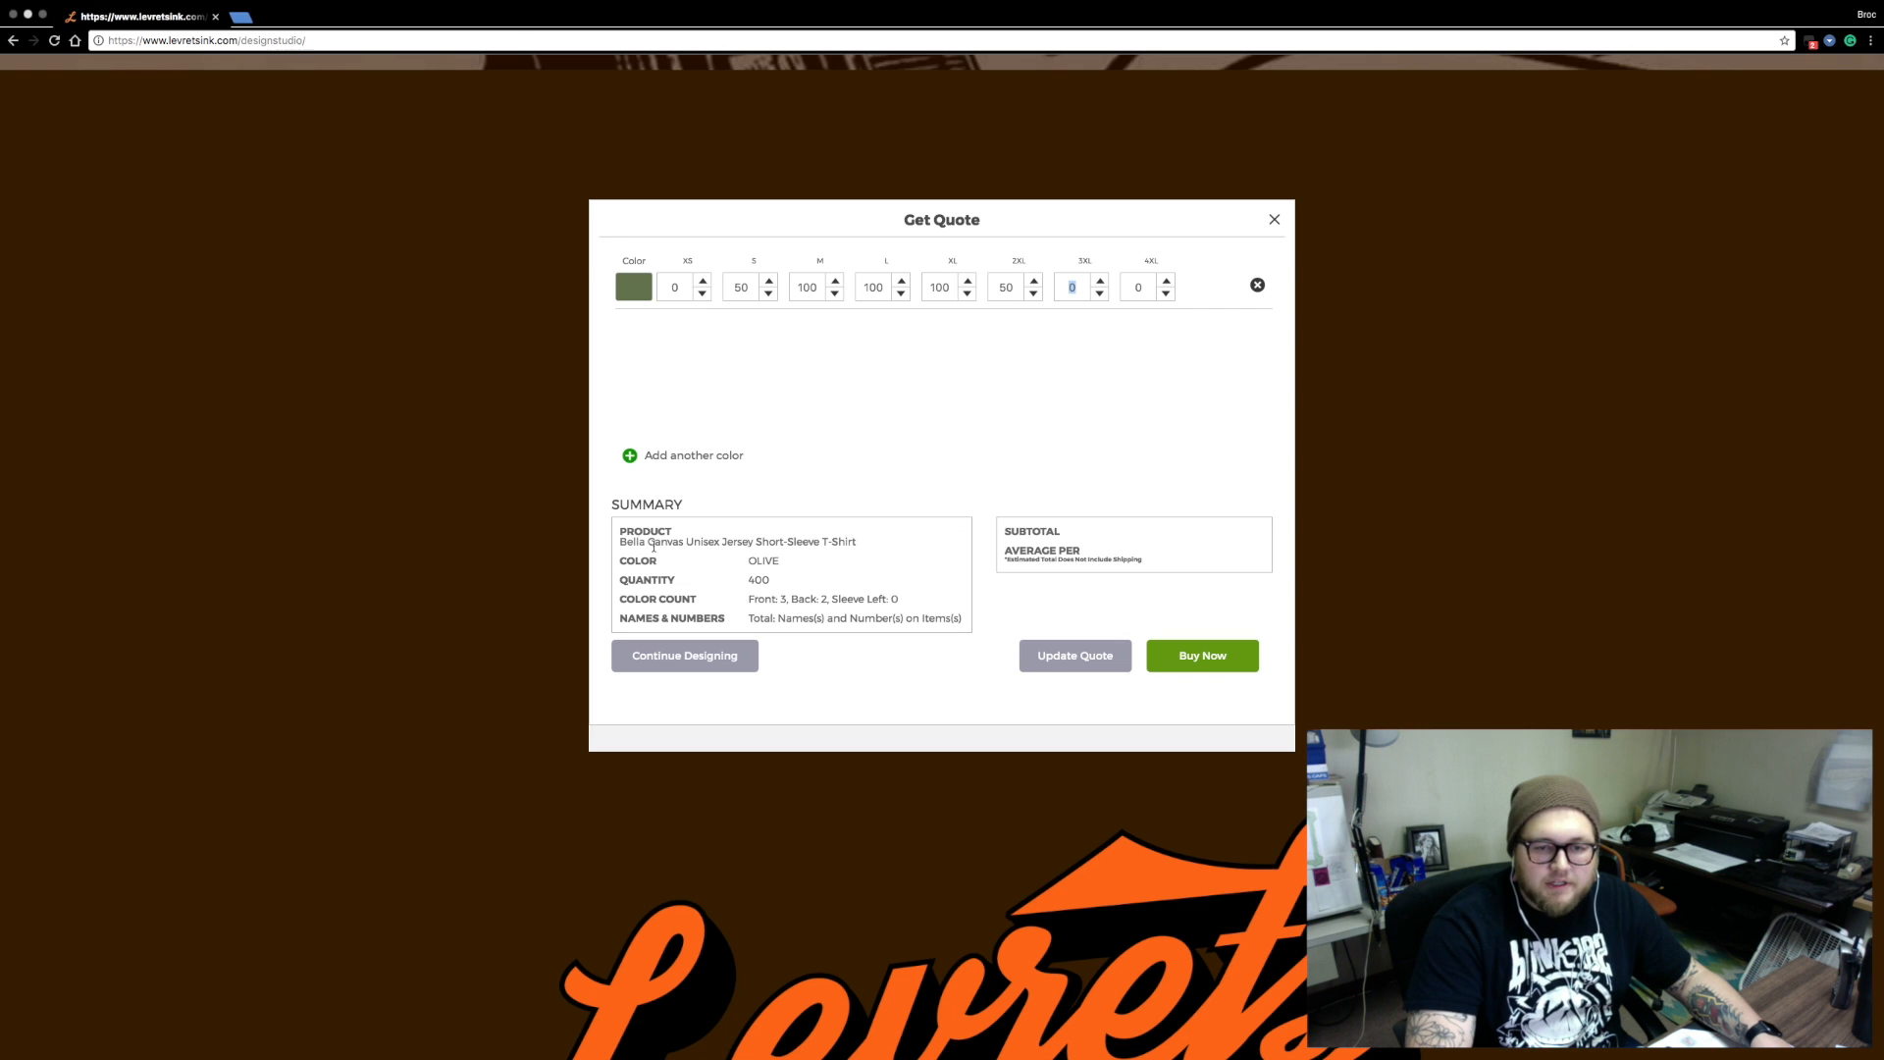
# Update the quote's pricing for the entered quantities and return to the design
pyautogui.click(695, 543)
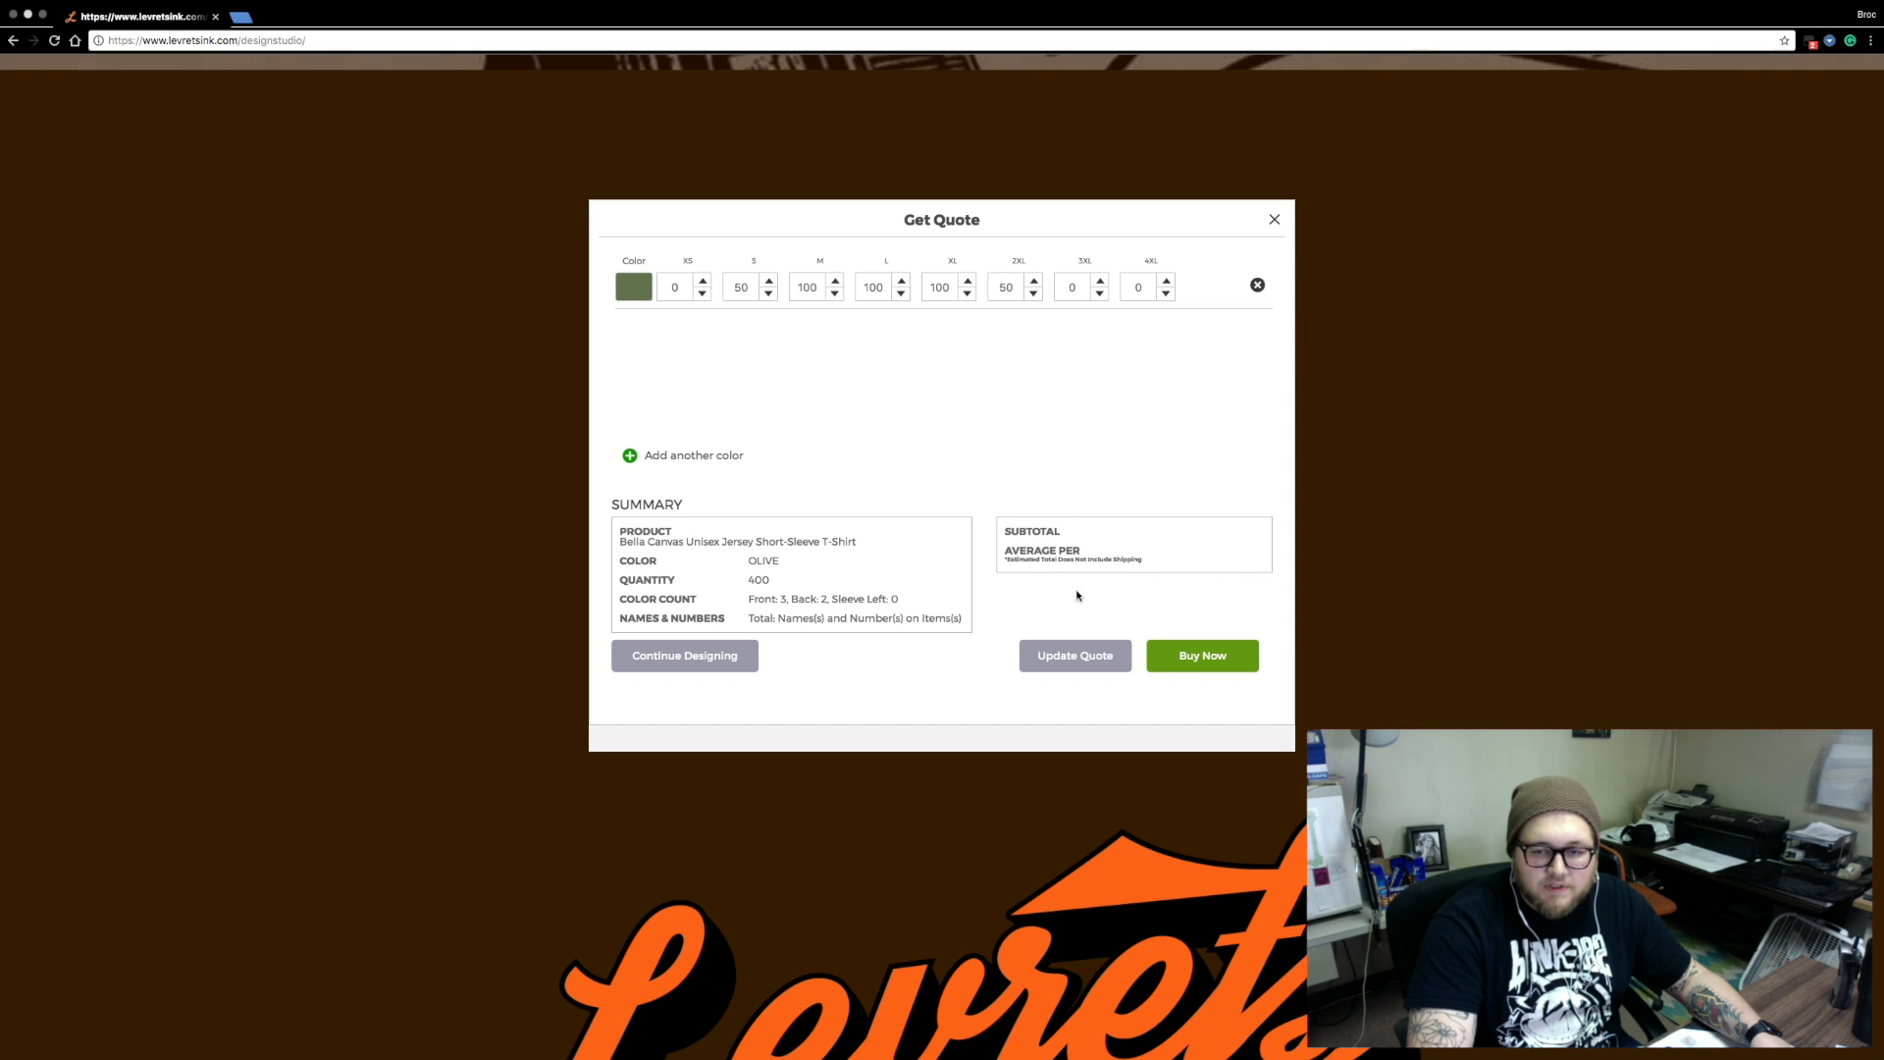
pyautogui.click(1085, 664)
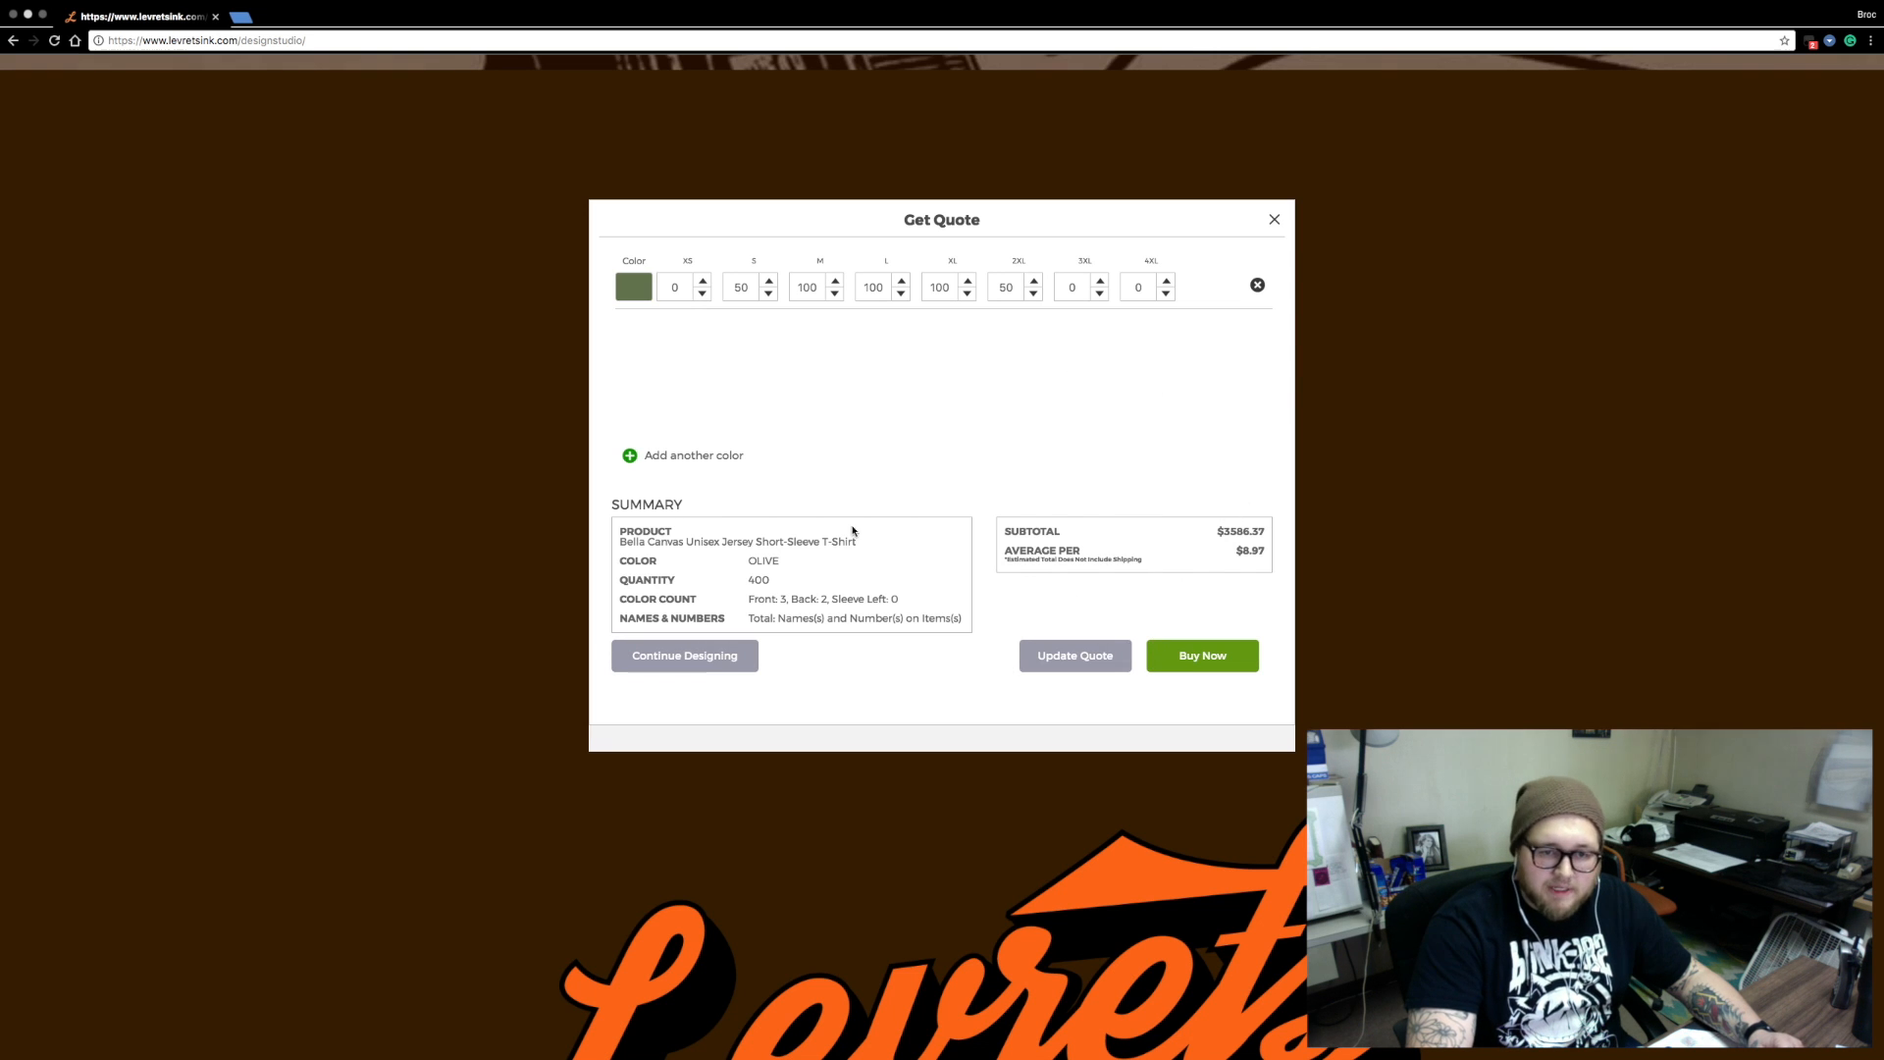
pyautogui.click(682, 654)
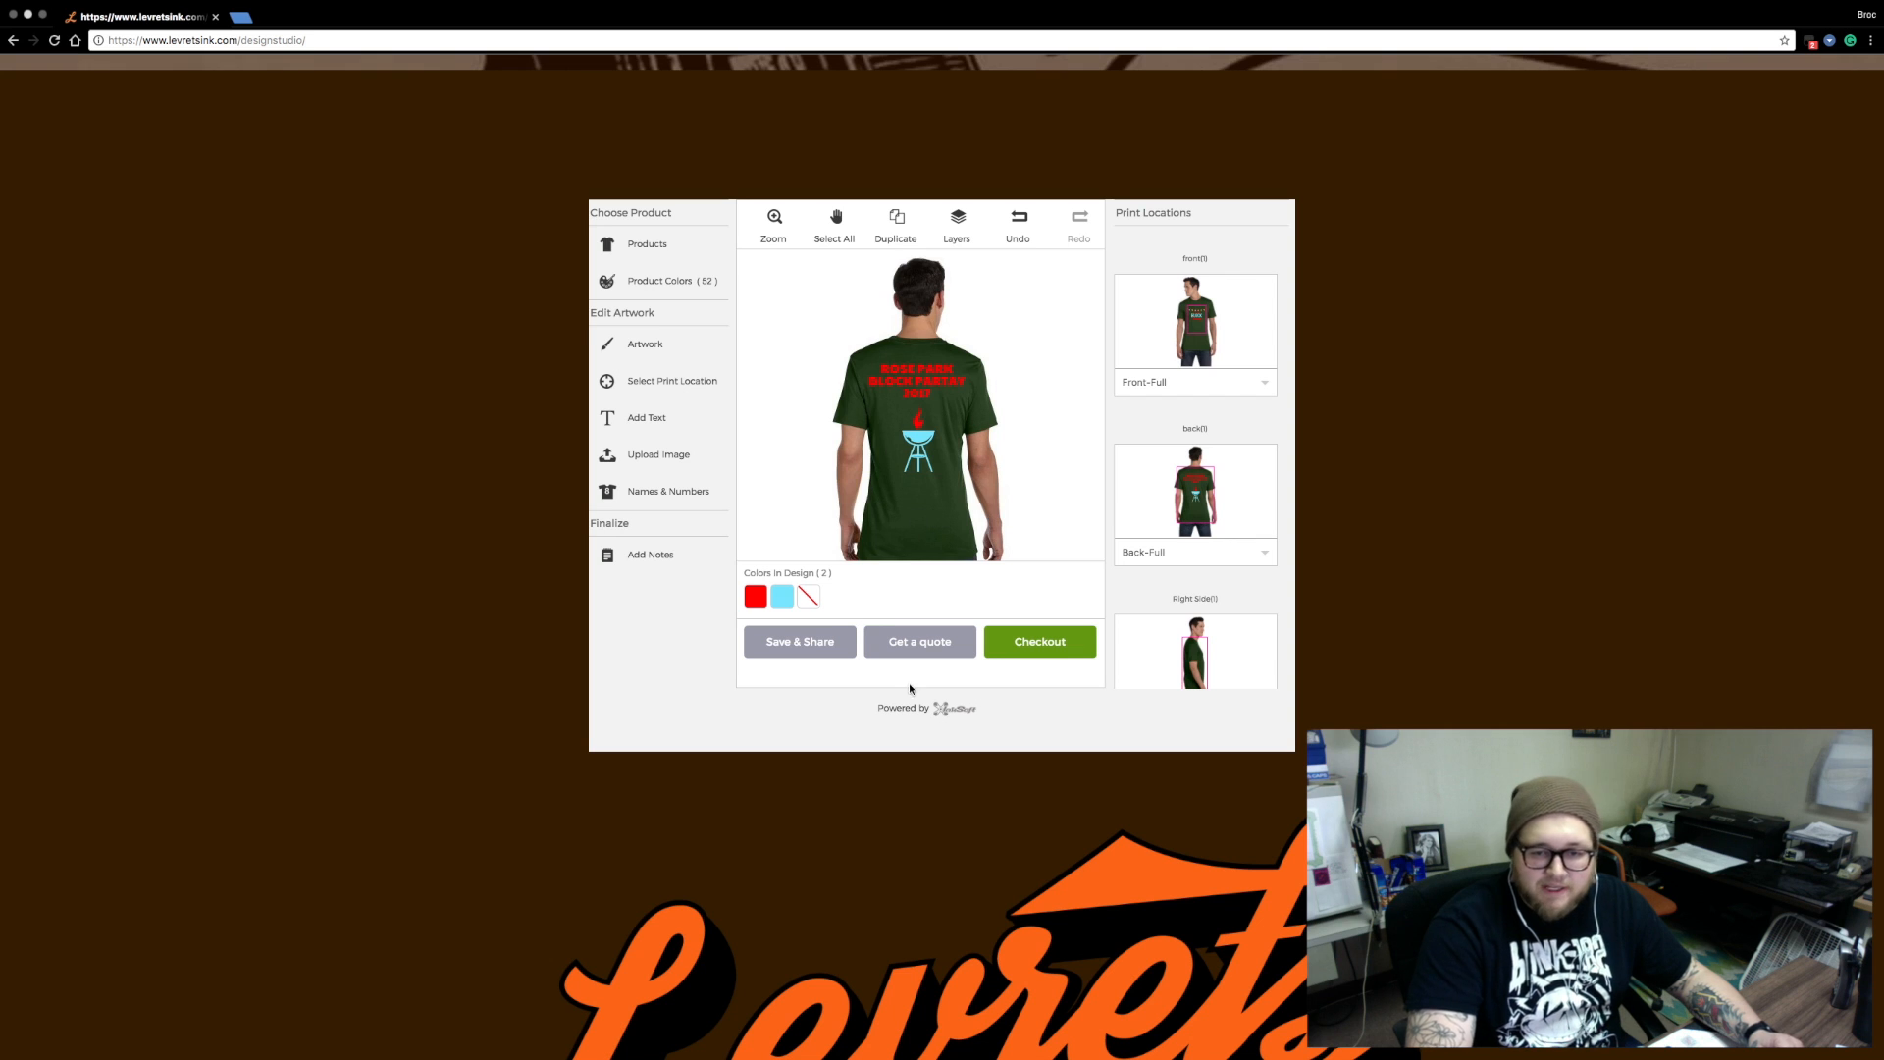